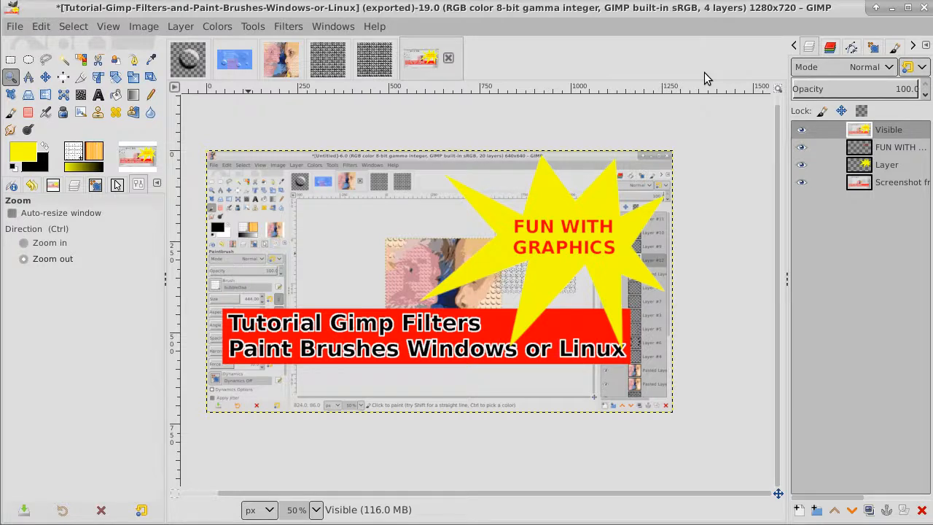
Hide the combined Visible, FUN WITH GRAPHICS text and yellow star layers, and compare the remaining screenshot with the two-faces image.
click(801, 129)
click(801, 148)
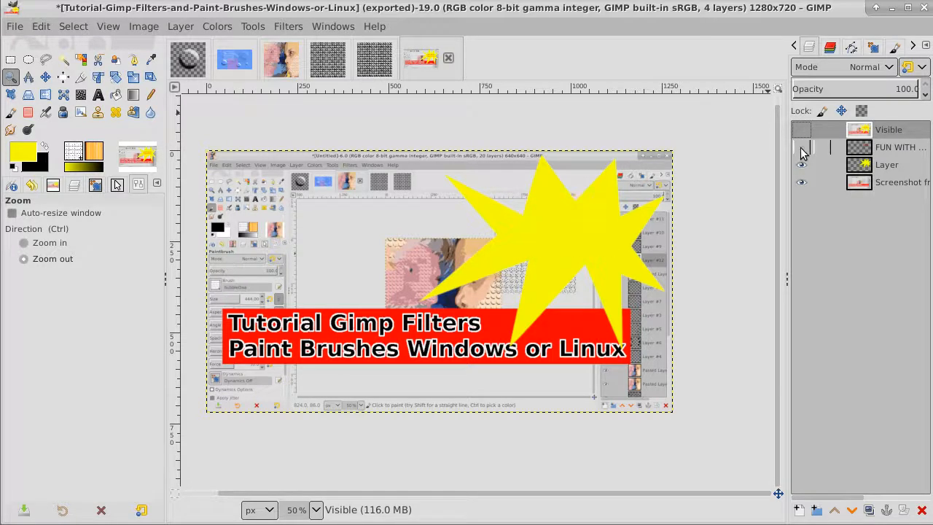
click(803, 165)
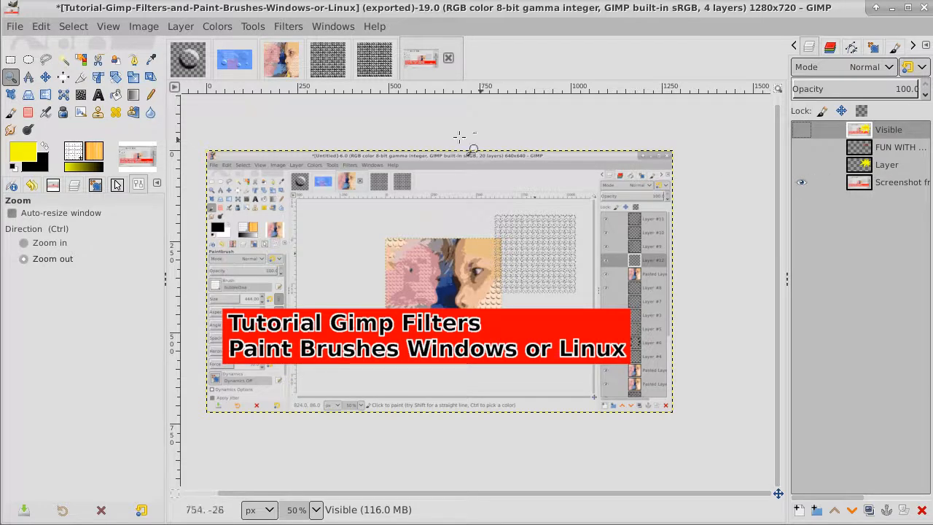
click(283, 63)
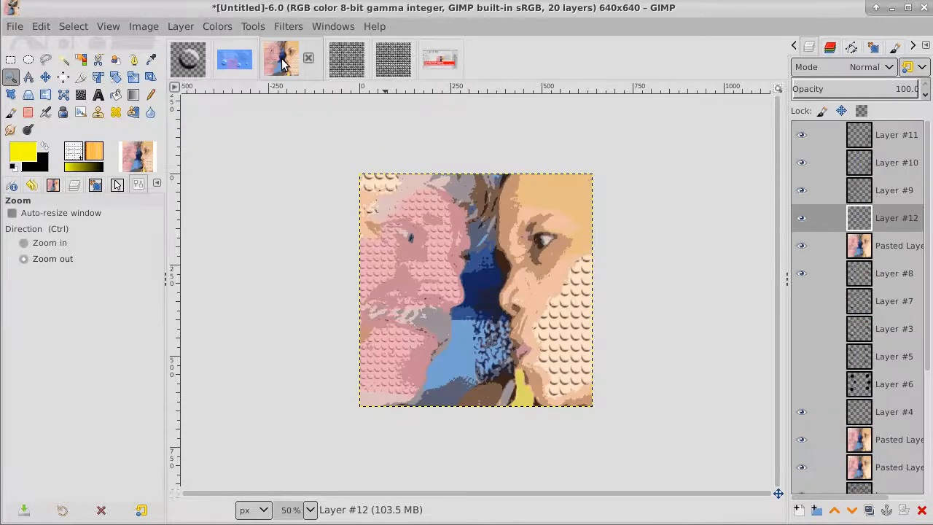
click(442, 62)
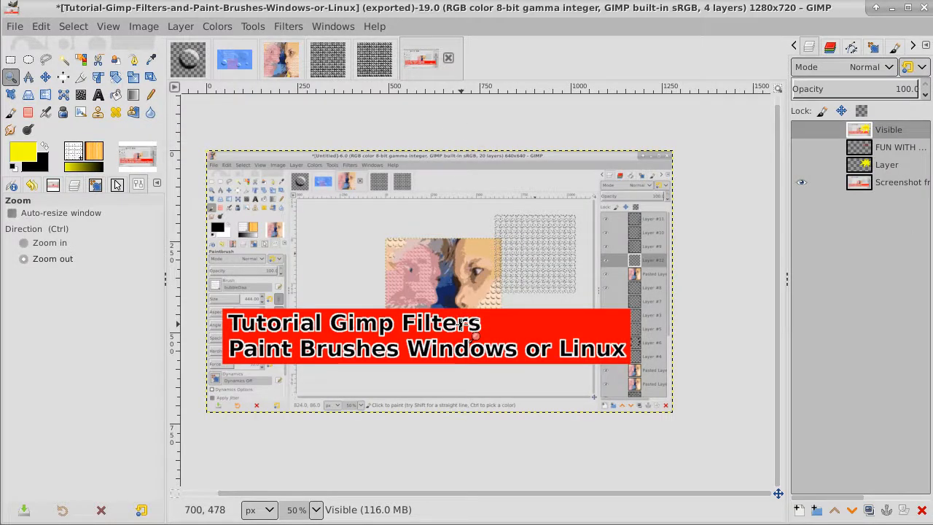
Restore the star and text layers, then show the combined Visible layer and hide the three layers beneath it.
click(802, 165)
click(801, 148)
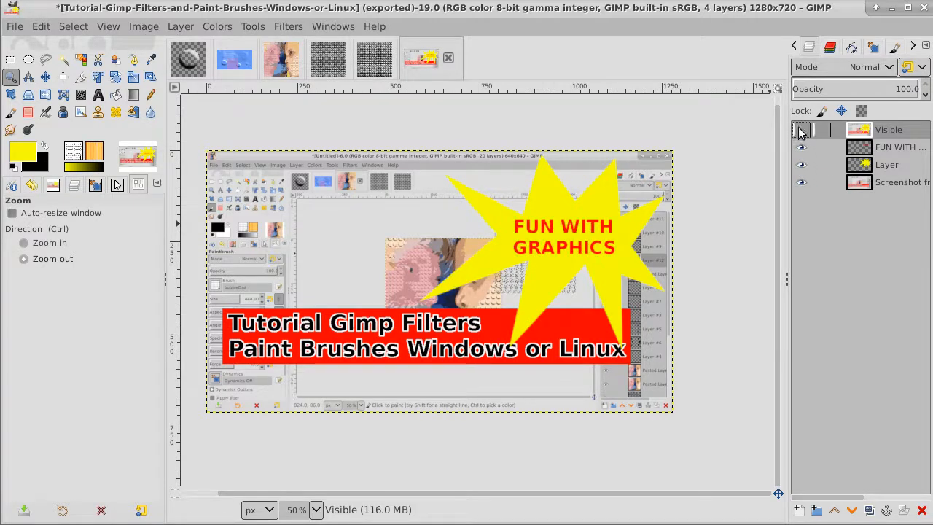
drag(800, 131, 805, 187)
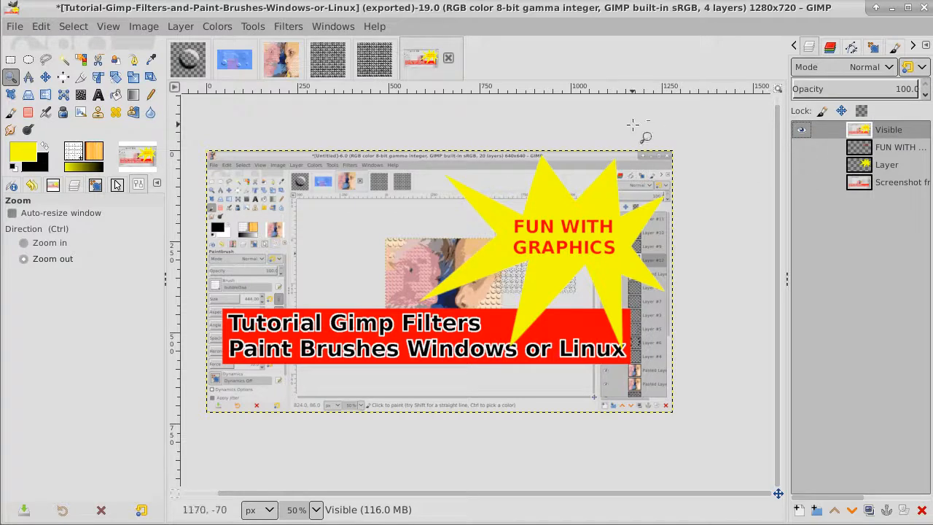
Try to close the thumbnail image and cancel the save request.
click(448, 58)
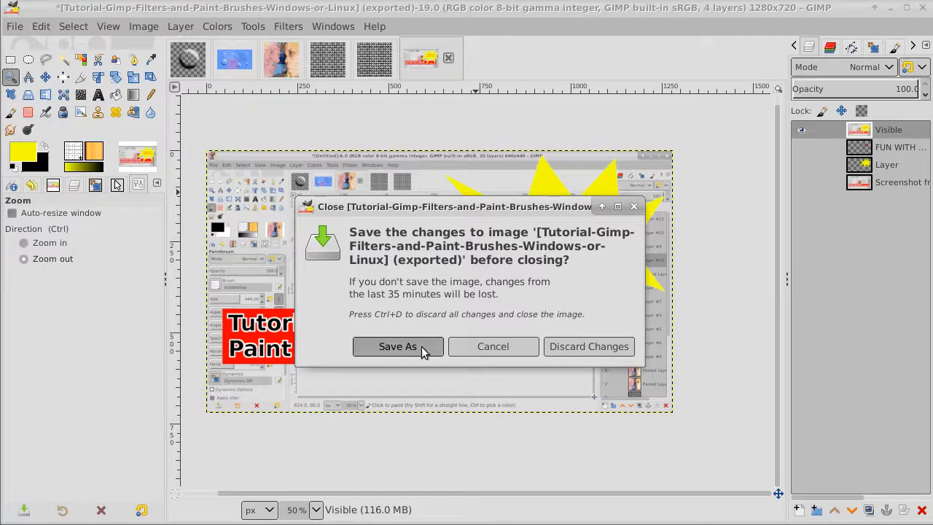
click(477, 348)
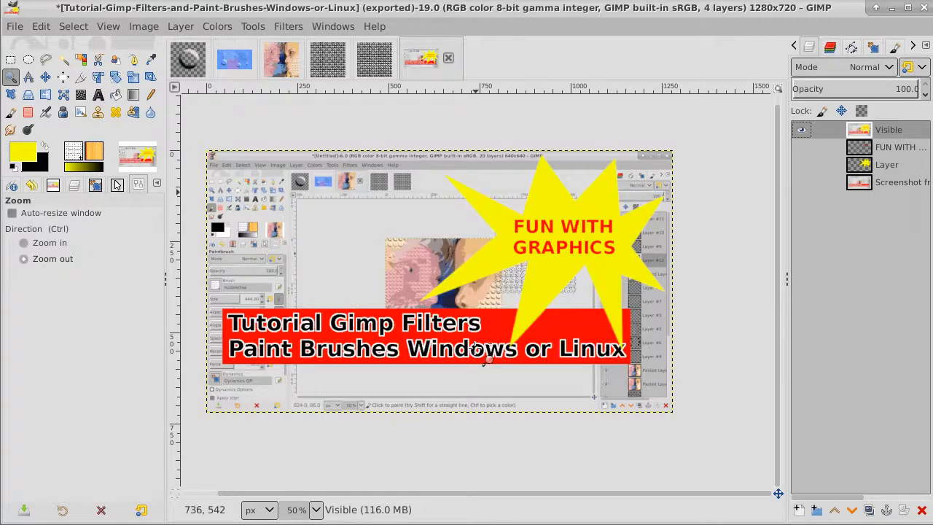
Select all of the two-faces image and copy its active layer, Layer #12.
click(283, 60)
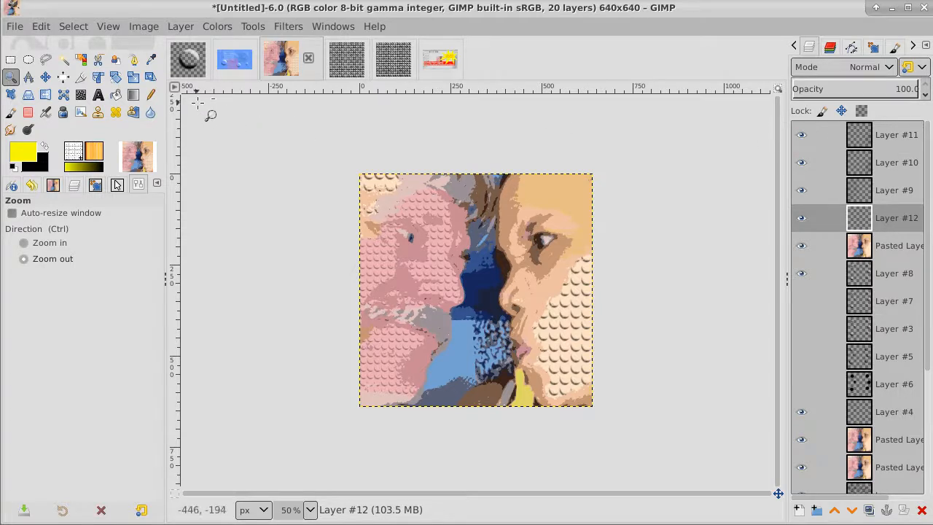
click(234, 64)
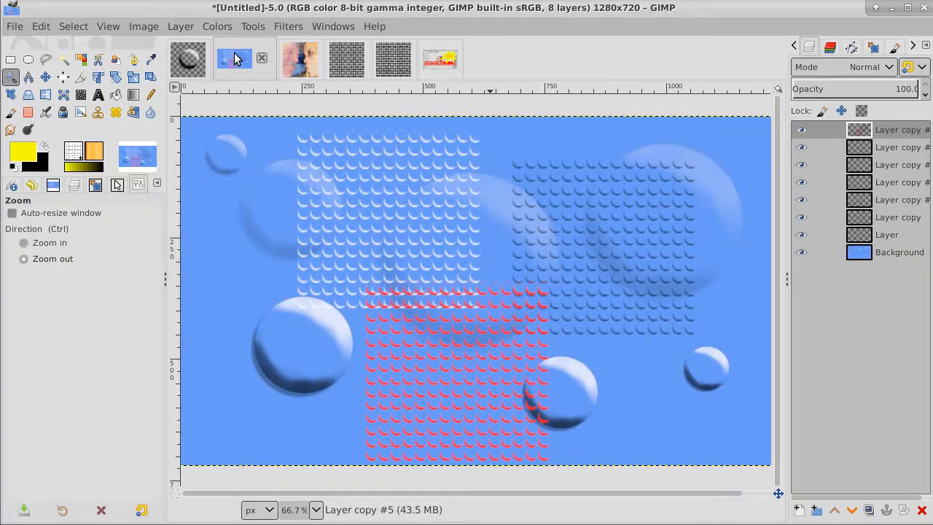
click(295, 58)
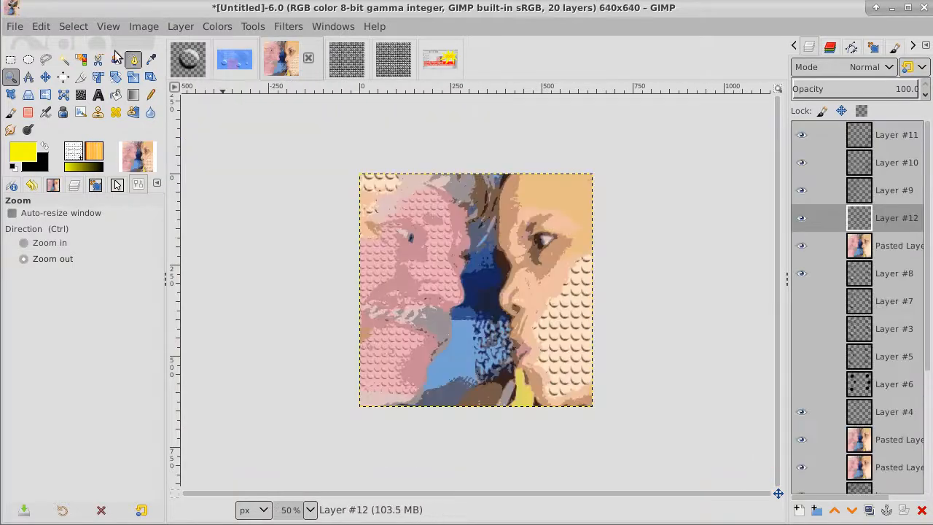
click(73, 28)
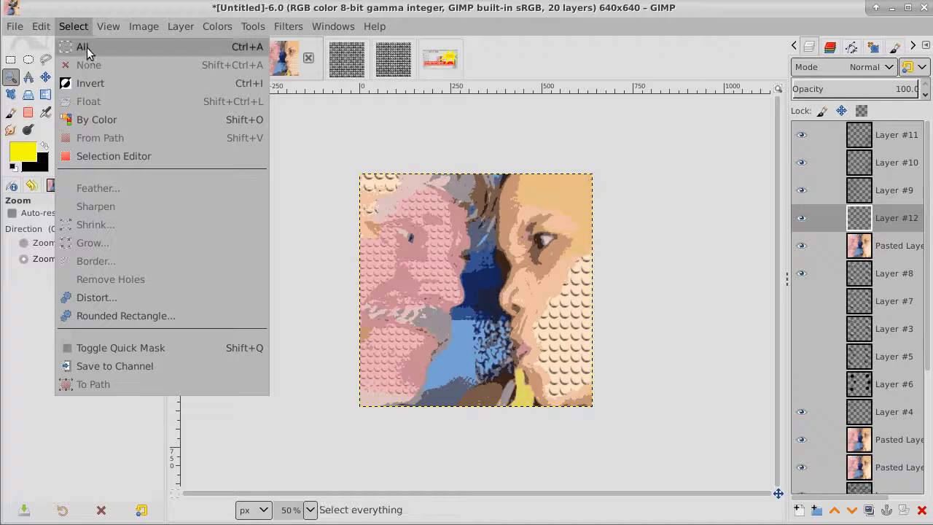
click(85, 48)
click(41, 26)
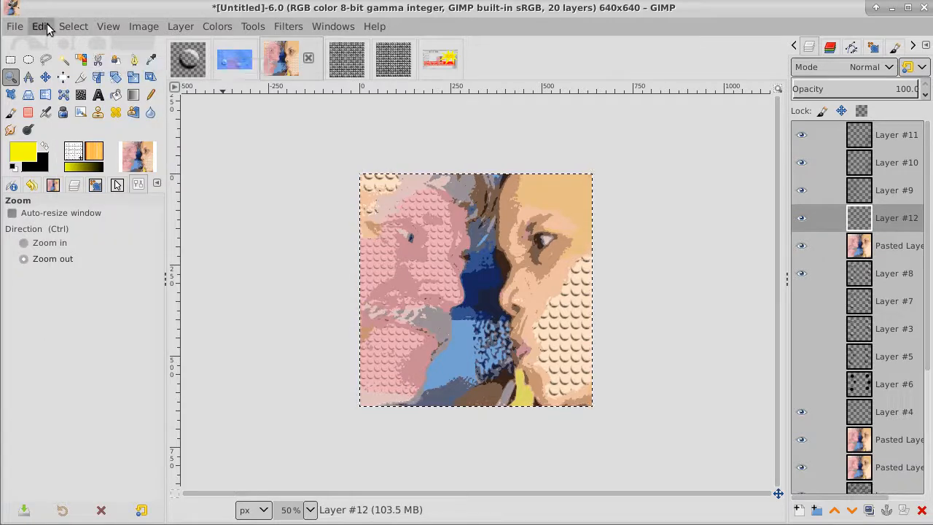
click(62, 163)
Paste the copied content as a new layer in the blue bubbles image.
click(240, 65)
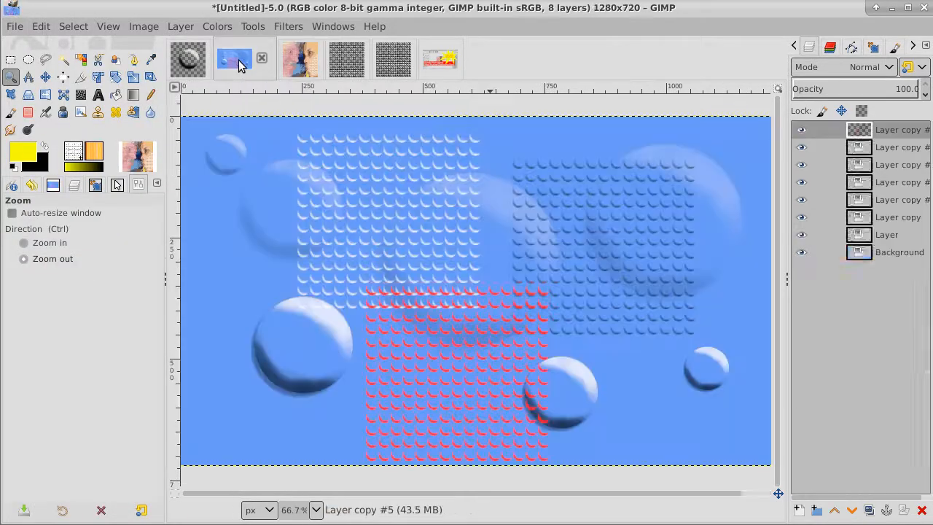
click(41, 26)
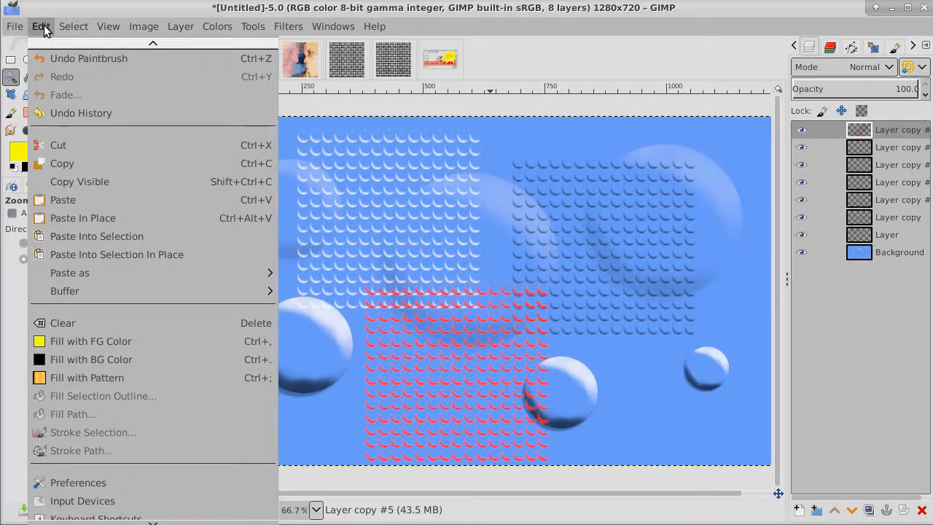
mouse_move(168, 273)
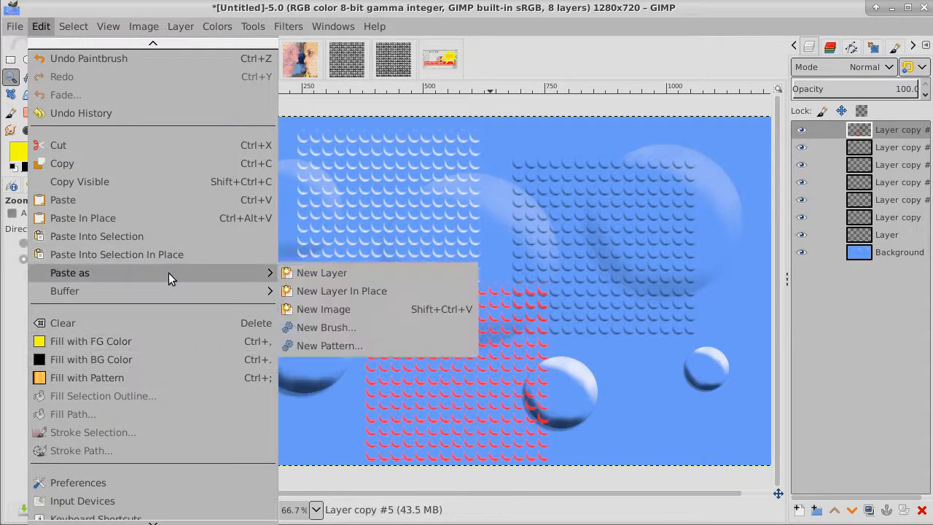
click(372, 272)
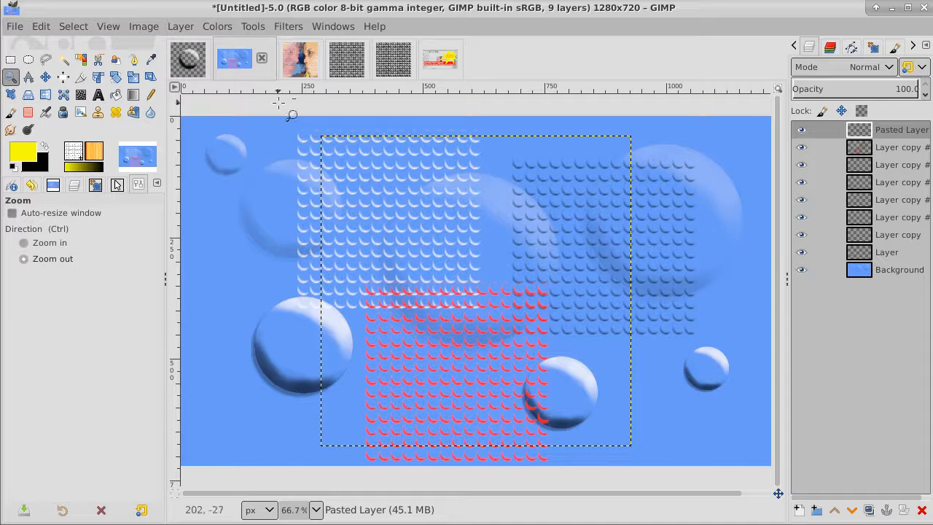
Delete the top three layers, Layer #11, Layer #10 and Layer #9, from the two-faces image.
click(295, 65)
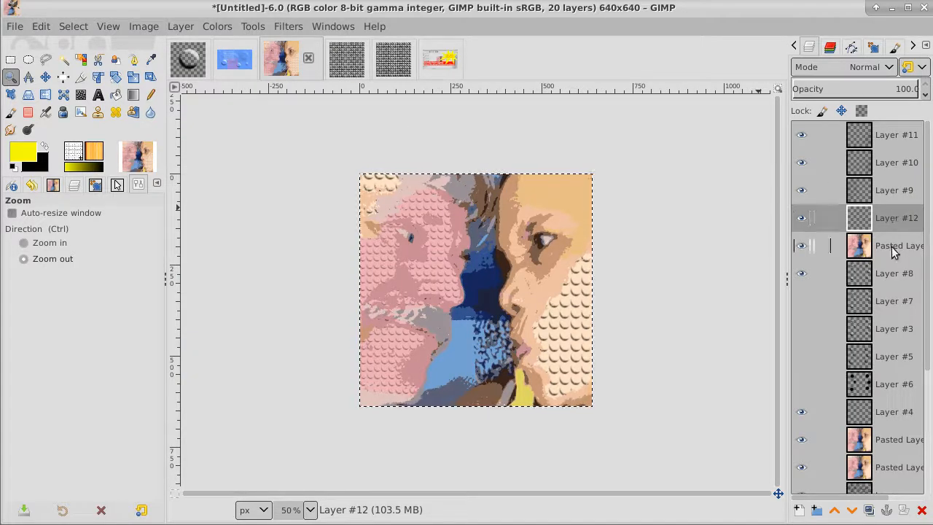
click(893, 136)
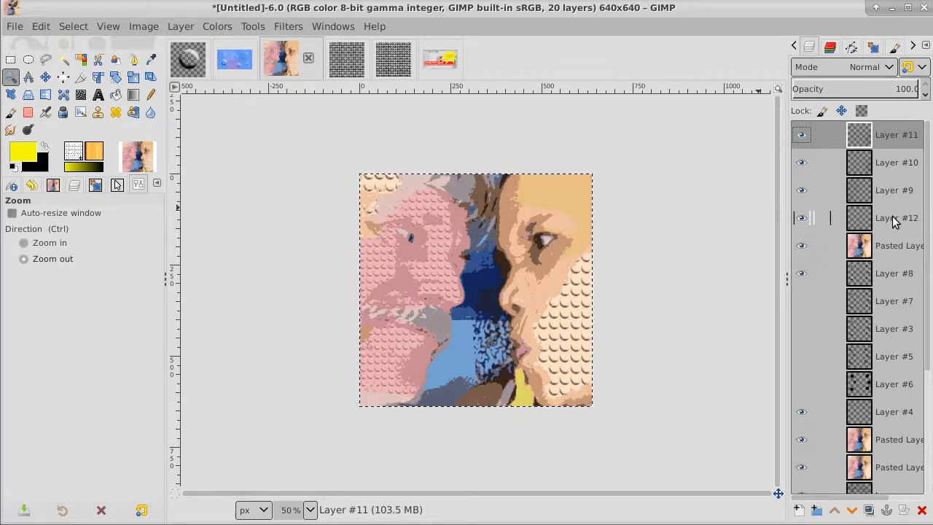
click(894, 219)
click(902, 143)
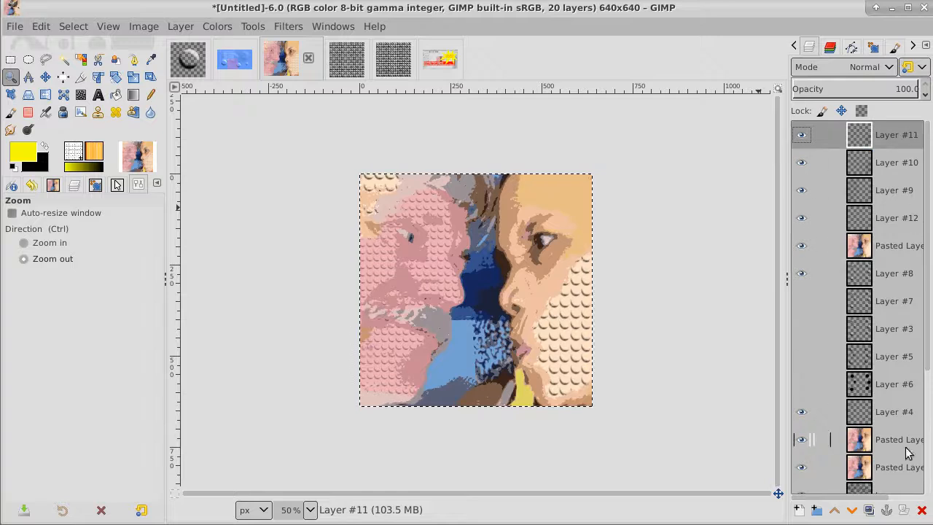
click(921, 510)
click(921, 510)
click(921, 510)
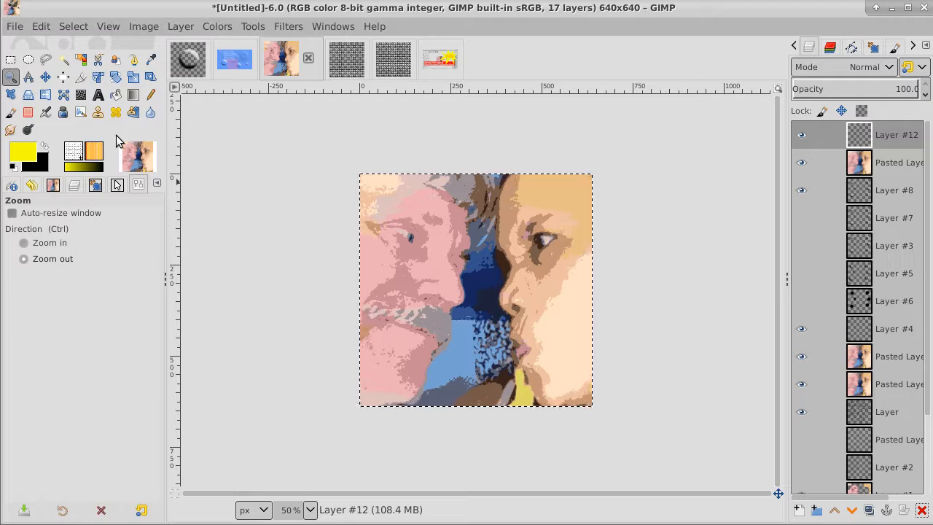
Undo the deletion of the three layers in the two-faces image.
key(ctrl+z)
key(ctrl+z)
key(ctrl+z)
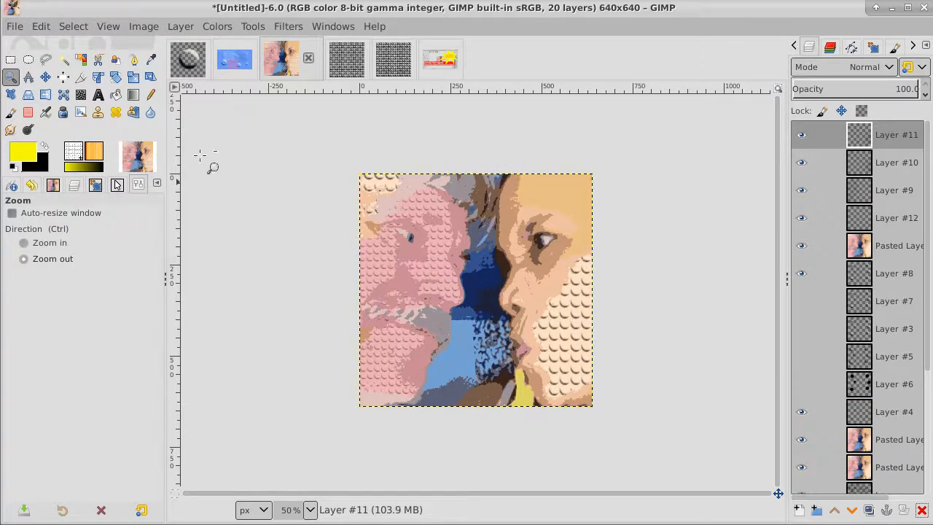
Create a new layer from everything visible in the two-faces image and copy its entire content.
right_click(887, 138)
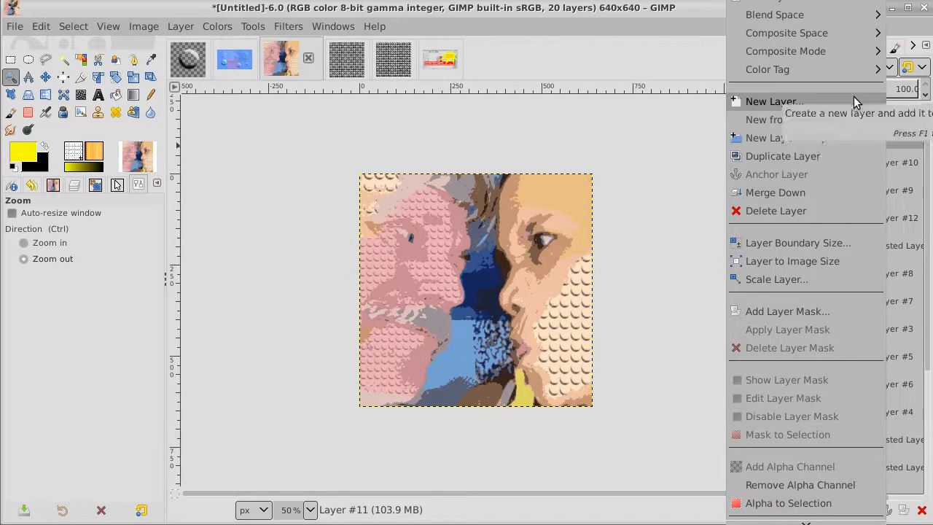
click(846, 122)
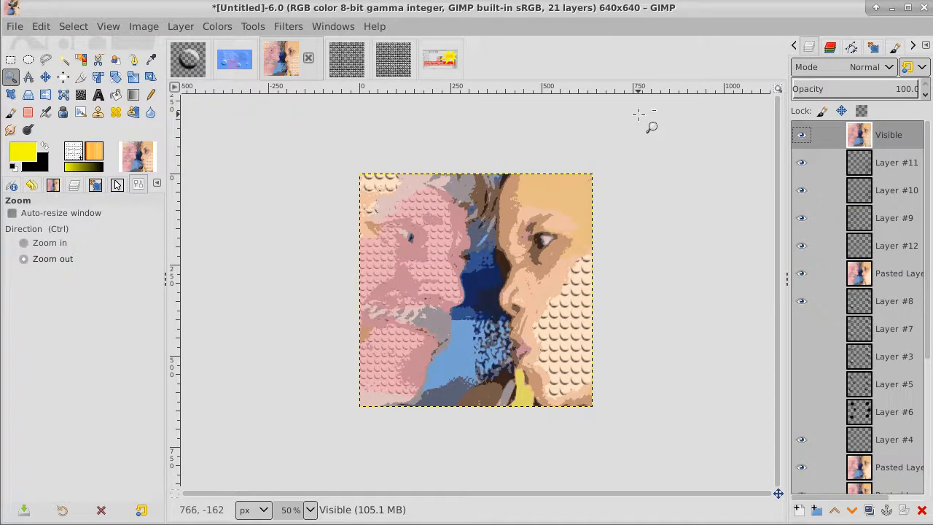
click(48, 28)
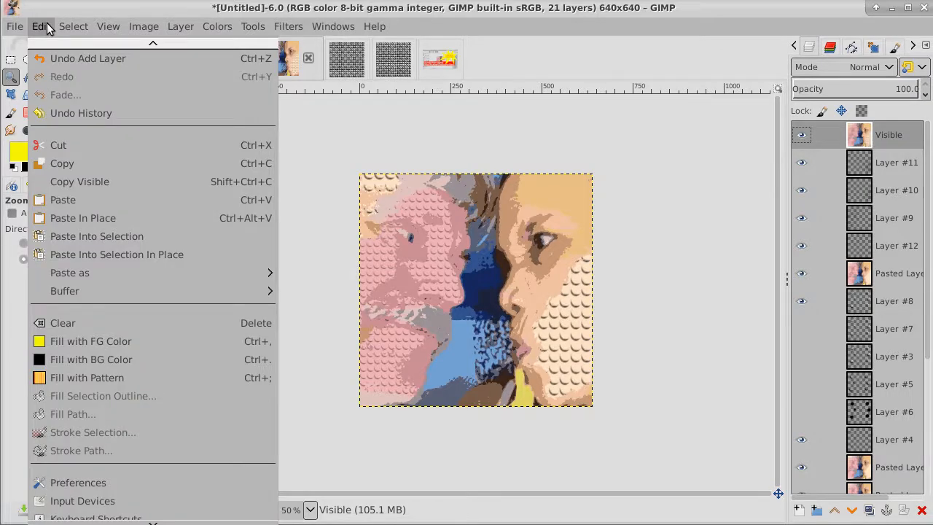
mouse_move(73, 27)
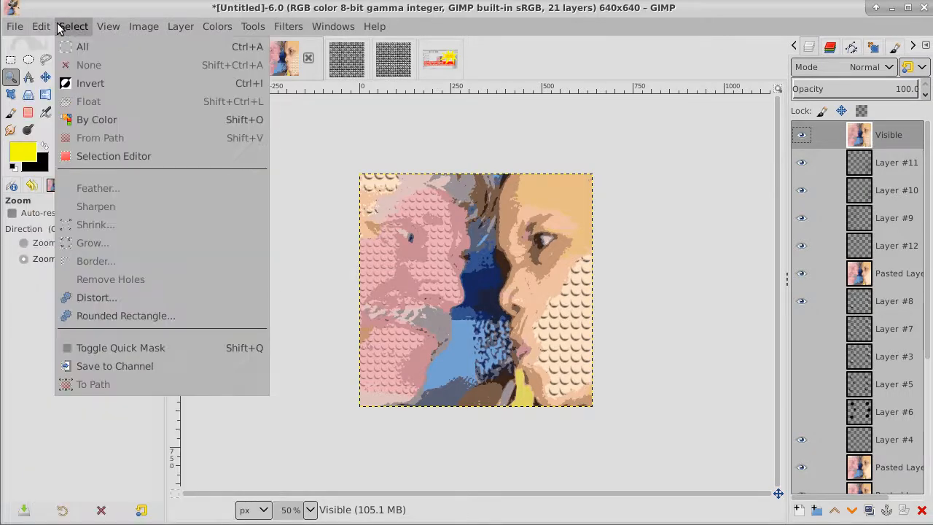
click(82, 49)
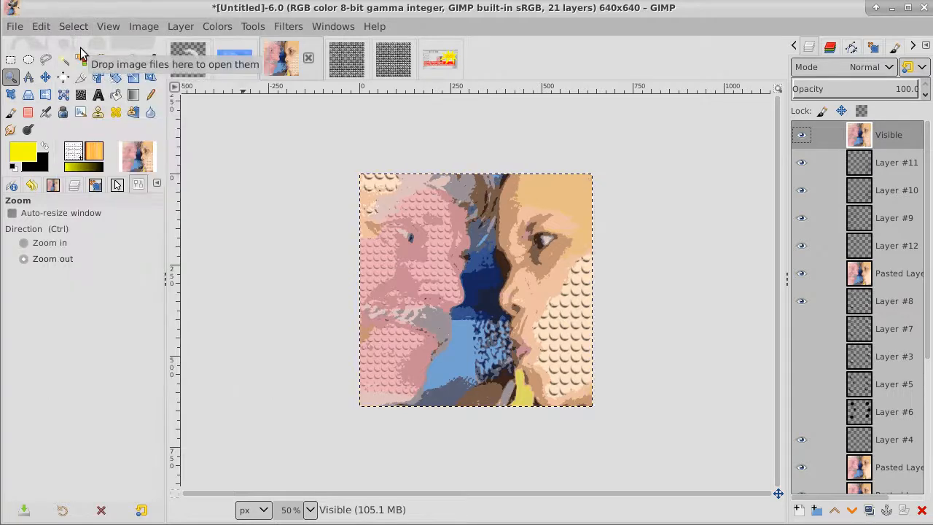
click(41, 27)
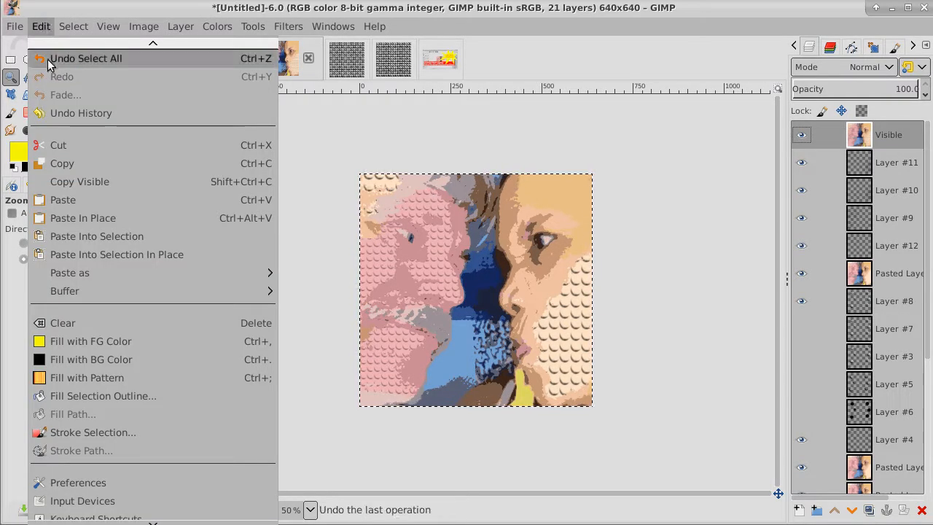
click(70, 163)
Paste the copied picture as a new layer in the blue bubbles image and move it about 165 px to the left.
click(235, 61)
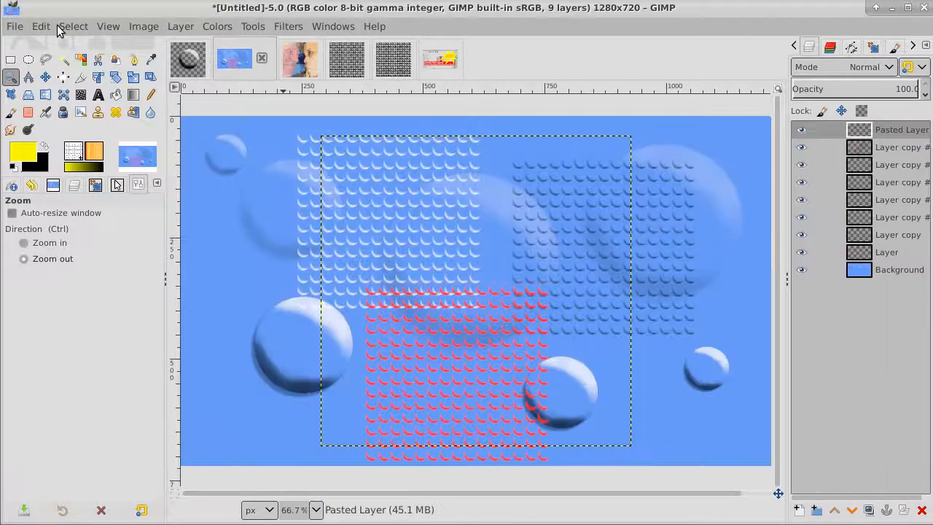
click(41, 27)
mouse_move(105, 272)
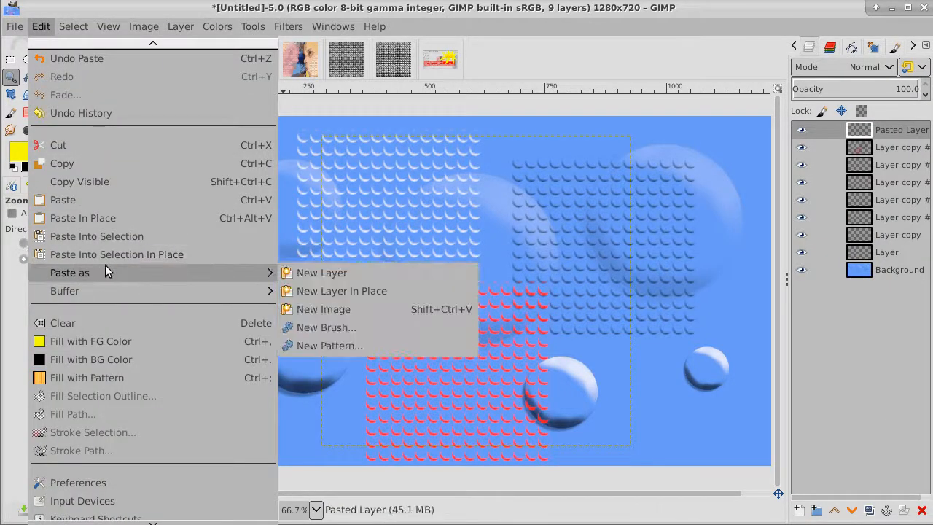
click(351, 268)
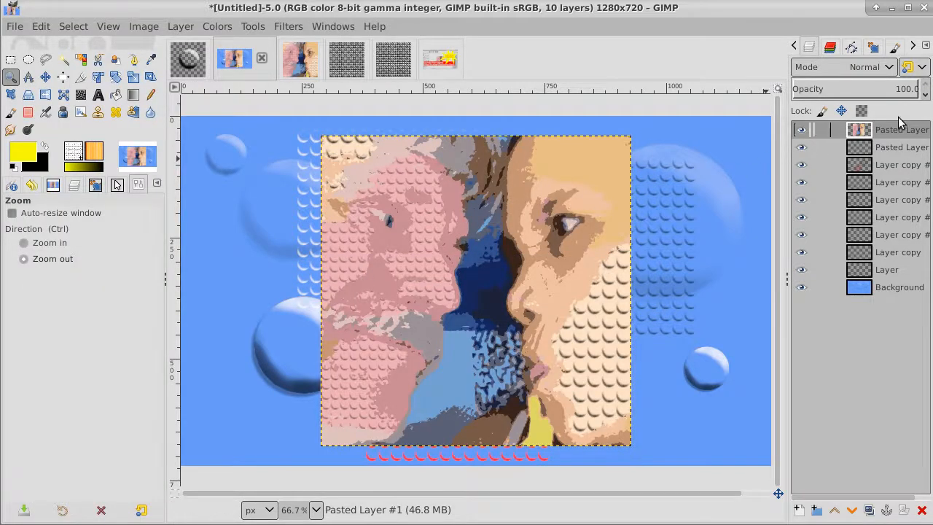
click(45, 76)
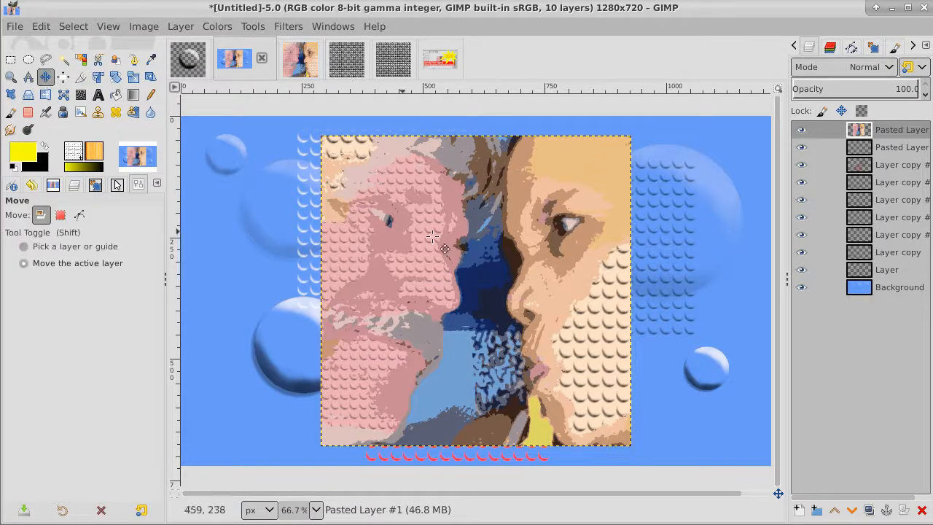
drag(516, 255, 415, 253)
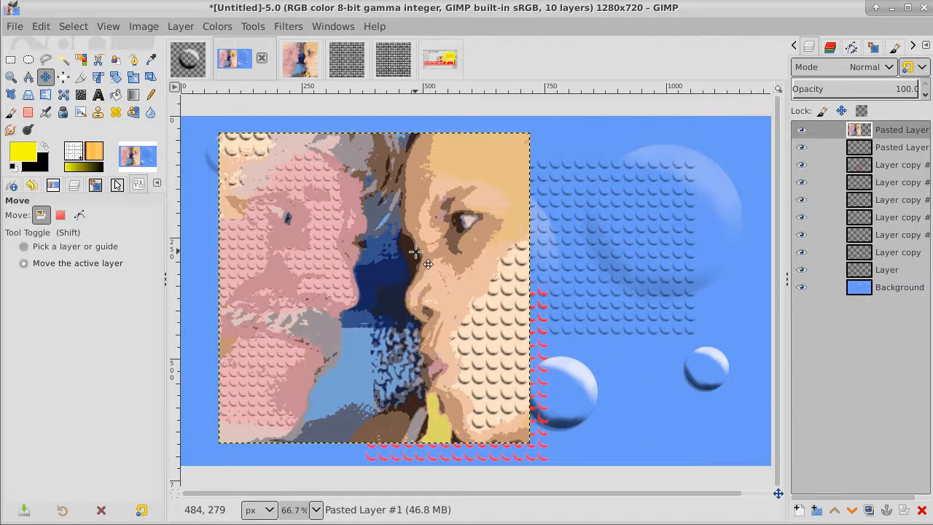
Duplicate the pasted two-faces layer and hide the original beneath the copy.
click(868, 510)
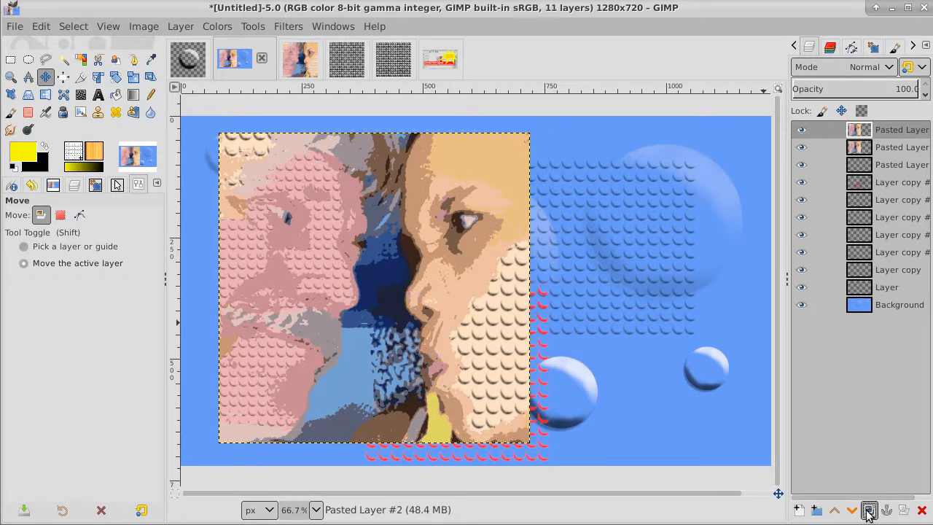
click(800, 148)
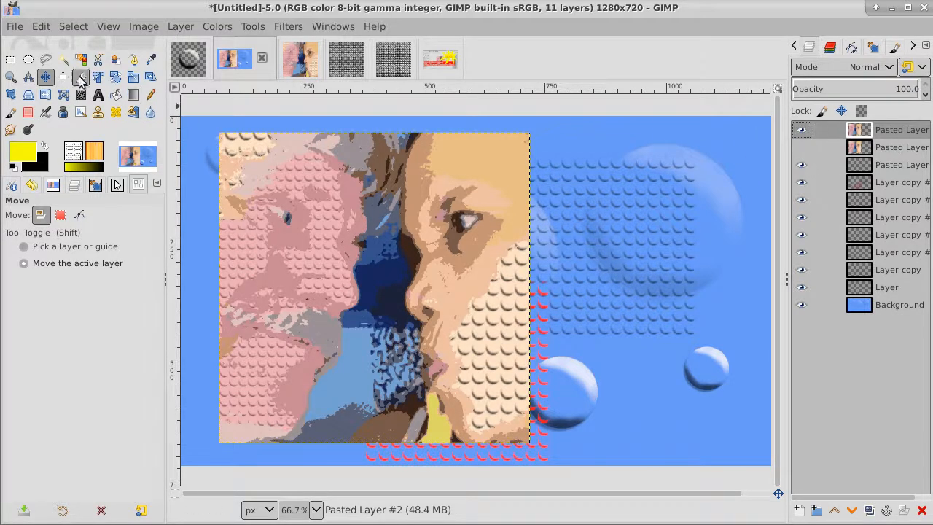
Cut a rectangular area of about 328 × 249 px around the mouth and chin from the visible two-faces layer.
click(10, 60)
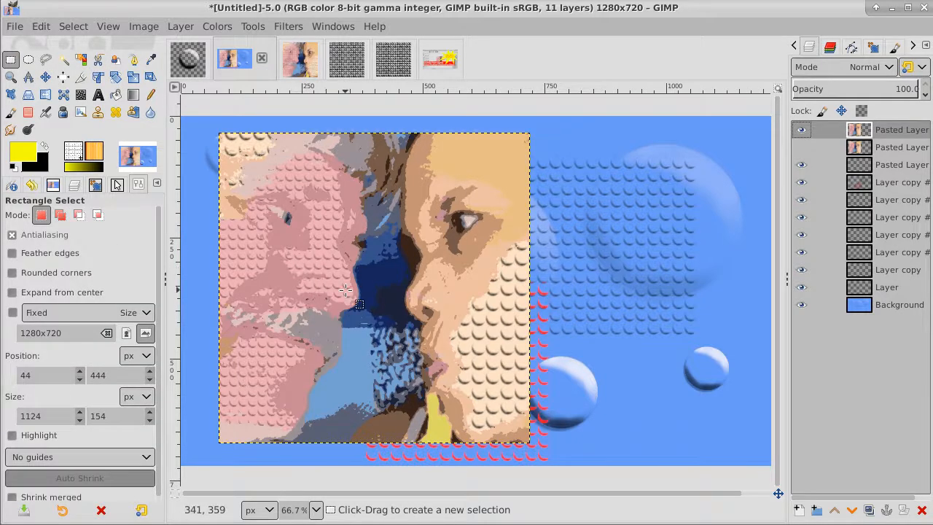
drag(345, 289, 505, 408)
click(40, 27)
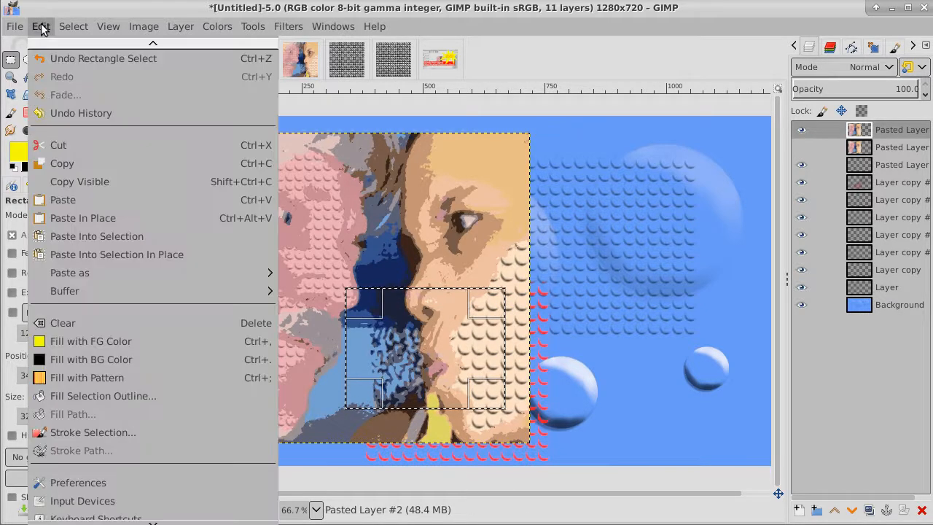
click(71, 150)
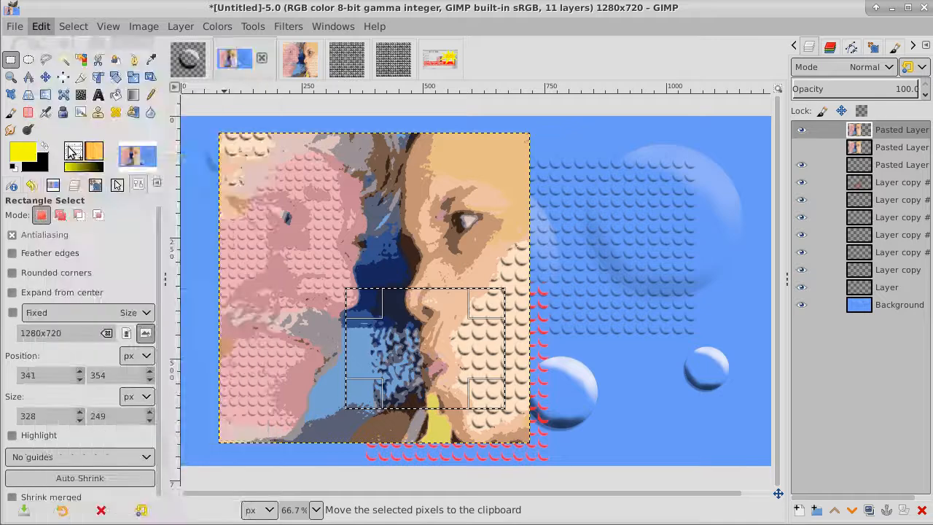
Paste the cut piece in place as a new layer and extend that layer to the image size.
click(42, 27)
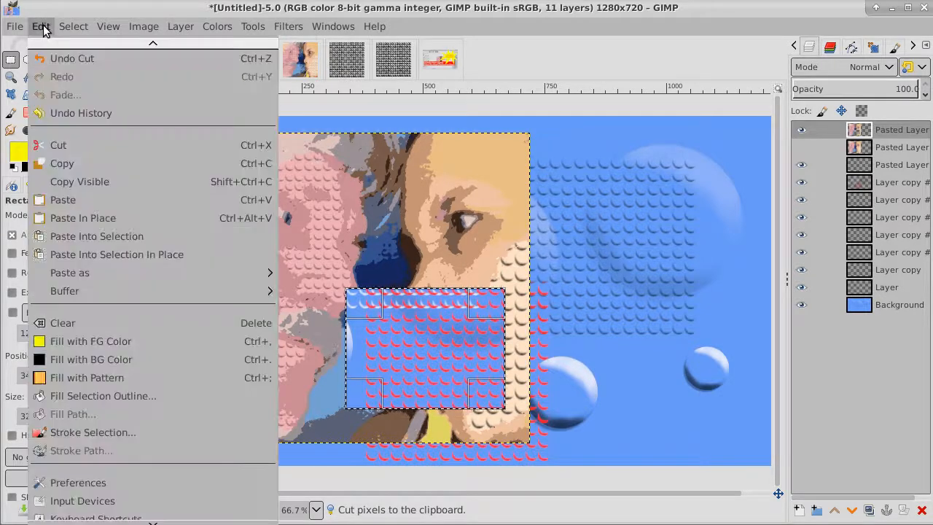
click(74, 217)
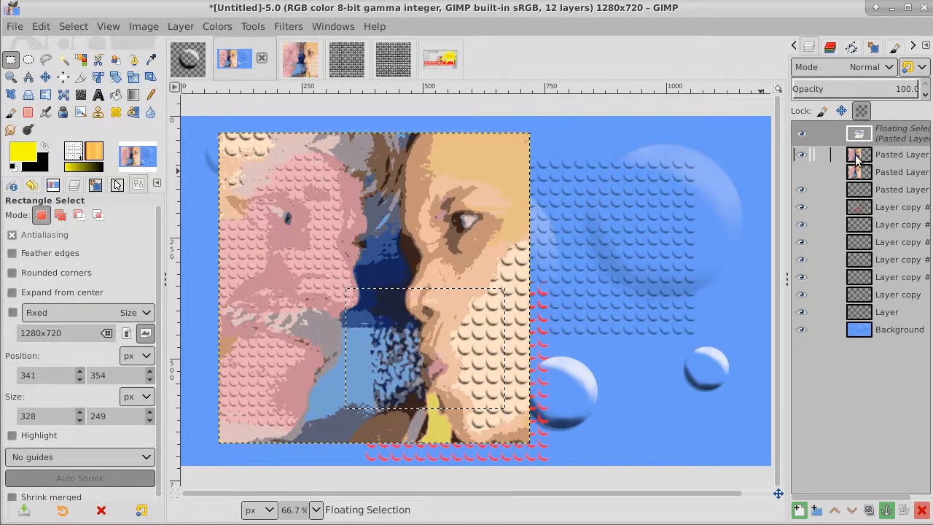
right_click(893, 136)
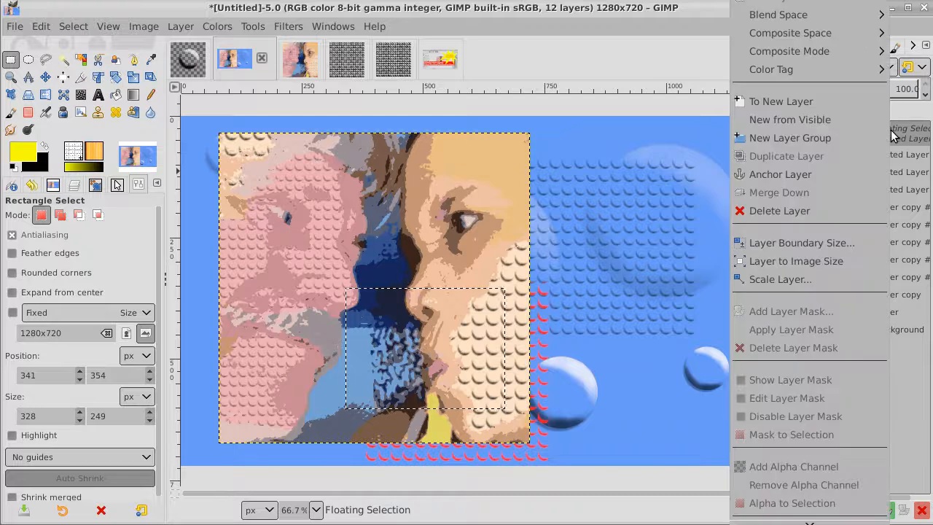
click(870, 98)
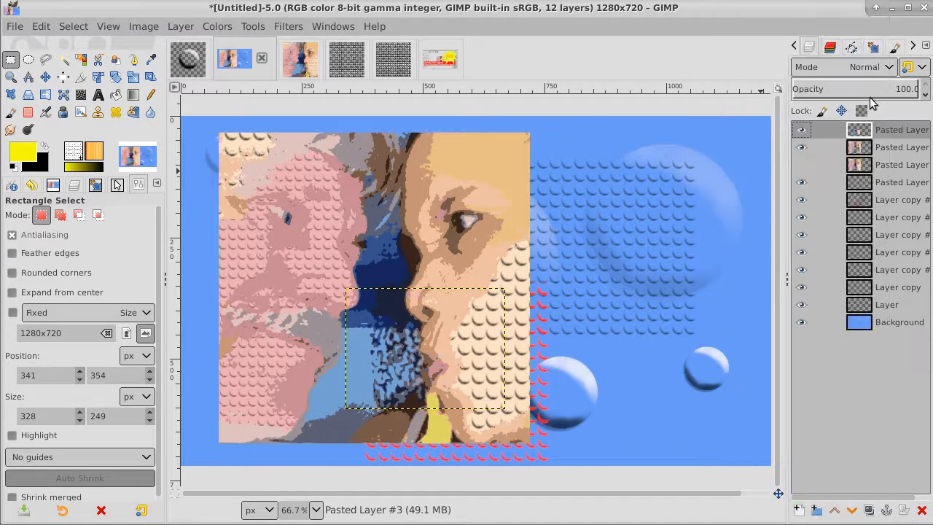
right_click(893, 133)
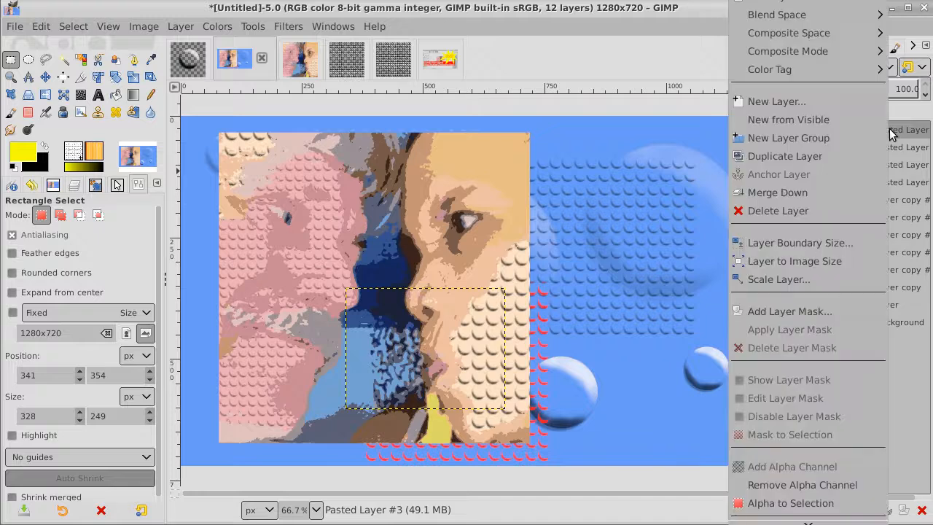
click(846, 263)
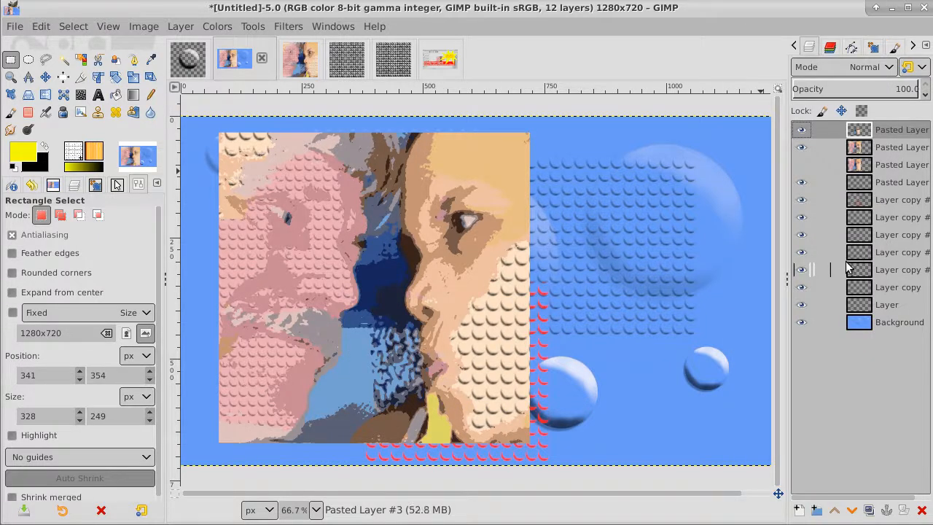
Toggle the cut piece's visibility to check it, keep it shown, and hide the two-faces layer with the hole.
click(802, 129)
click(805, 134)
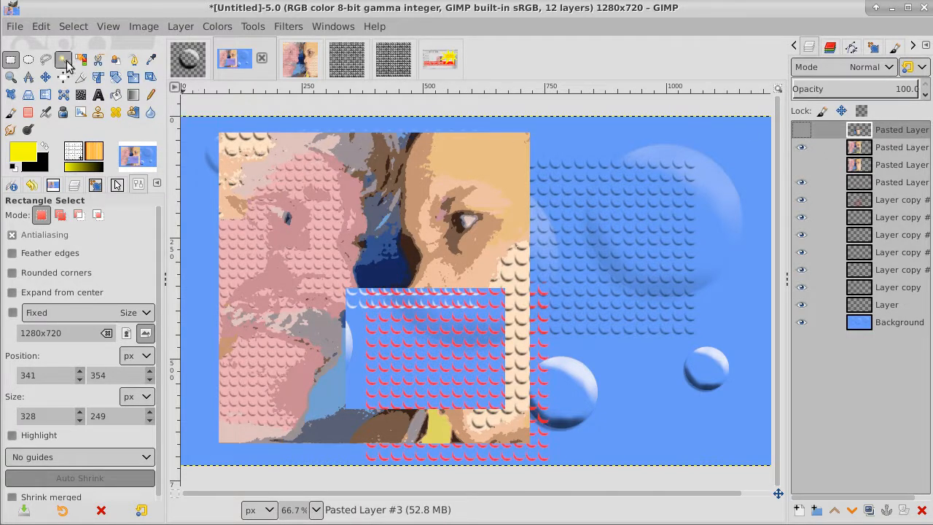
click(801, 129)
click(801, 147)
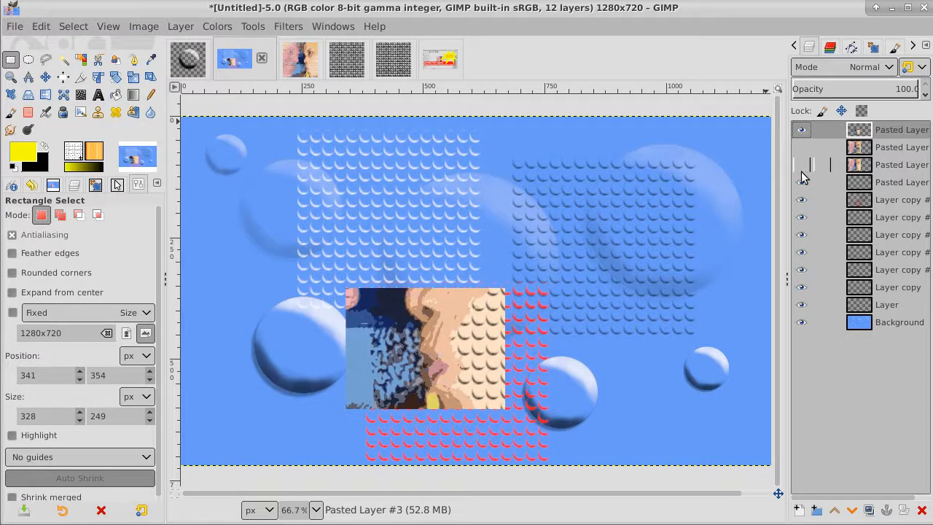
Hide the pattern and bubble layers between the two-faces layers and the background.
click(801, 180)
click(802, 201)
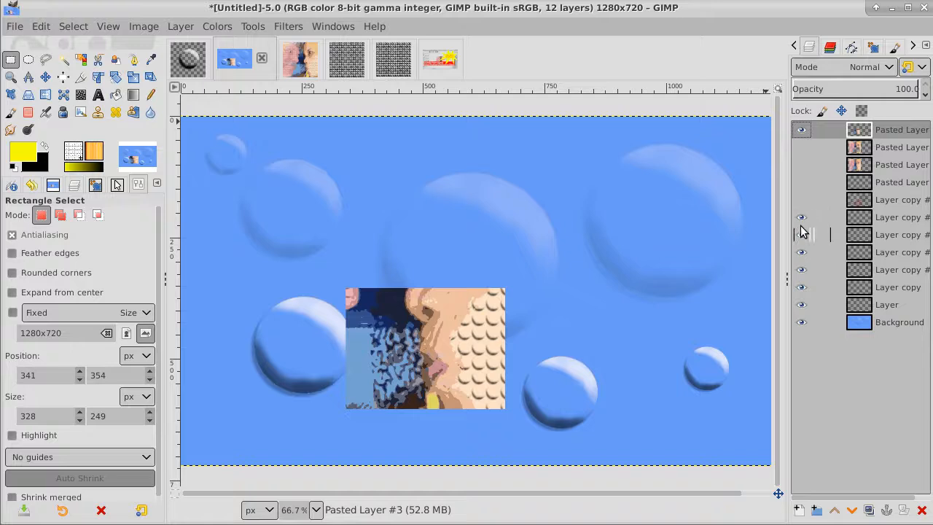
click(801, 217)
click(801, 252)
click(801, 270)
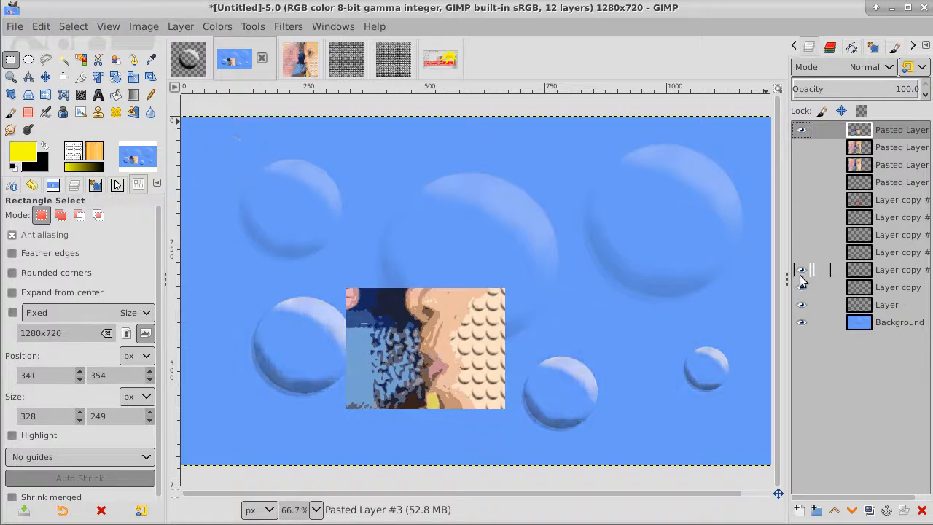
click(801, 287)
click(802, 305)
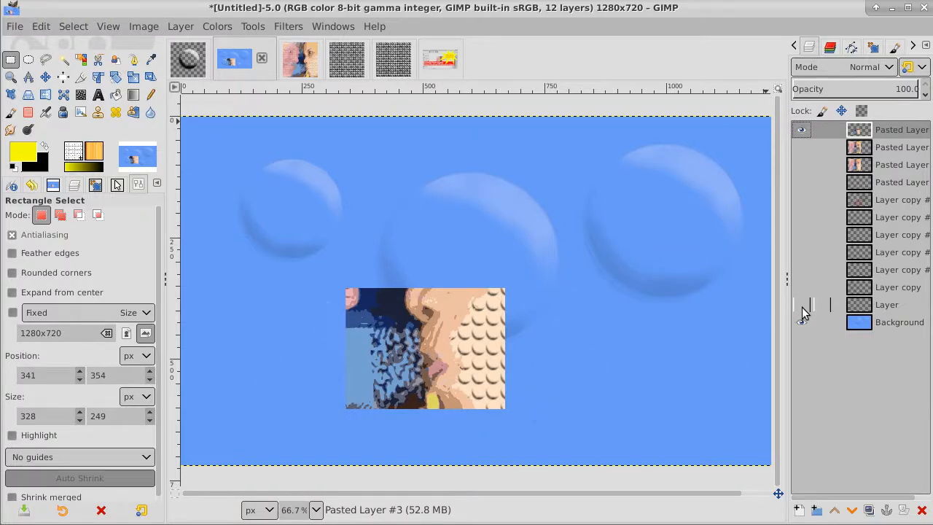
Make the hidden pattern and bubble layers above the background visible again.
click(801, 182)
click(802, 200)
click(801, 217)
click(801, 234)
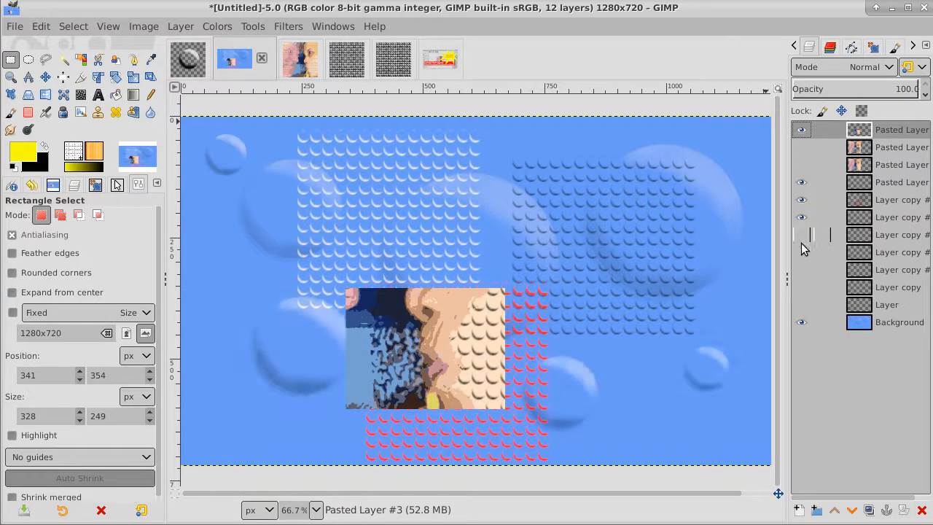
click(801, 252)
click(801, 269)
click(801, 288)
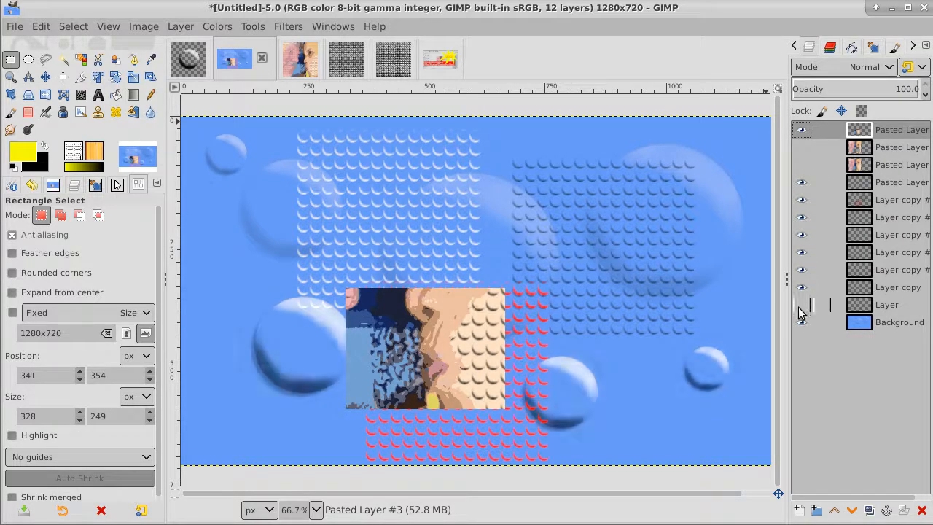
click(801, 305)
Hide the cut piece and create a new layer from visible above the uppermost pattern layer.
click(801, 129)
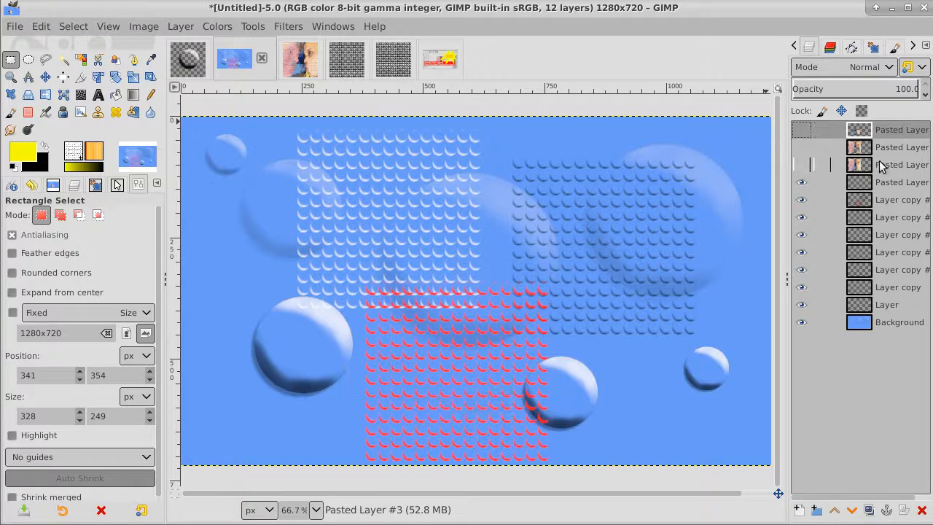
click(895, 186)
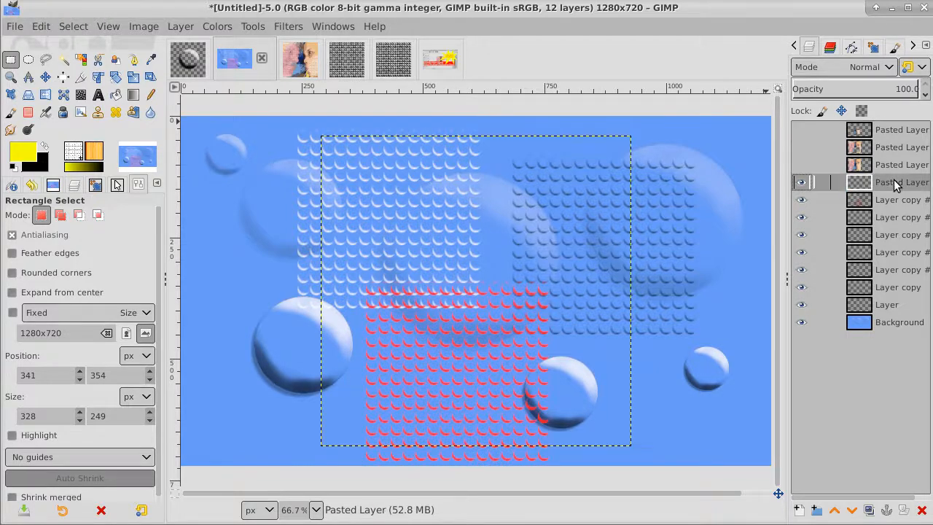
right_click(894, 183)
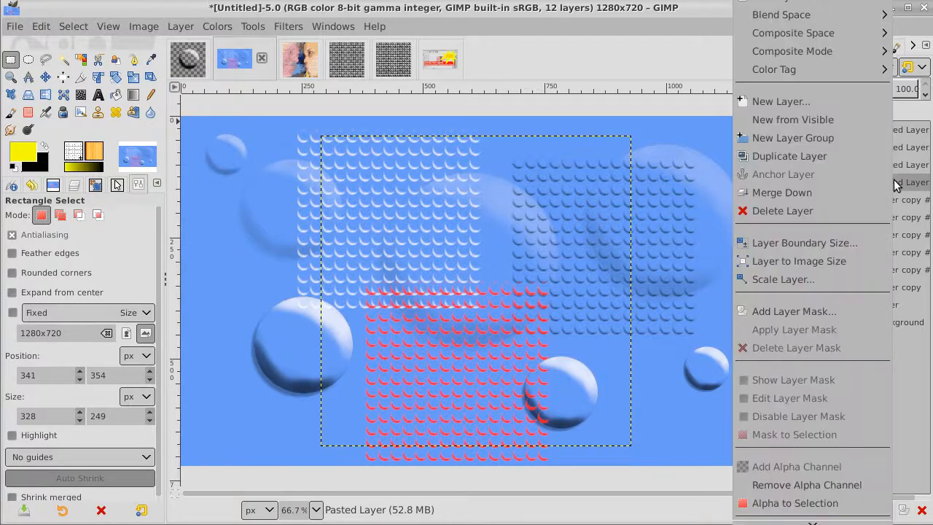
click(855, 119)
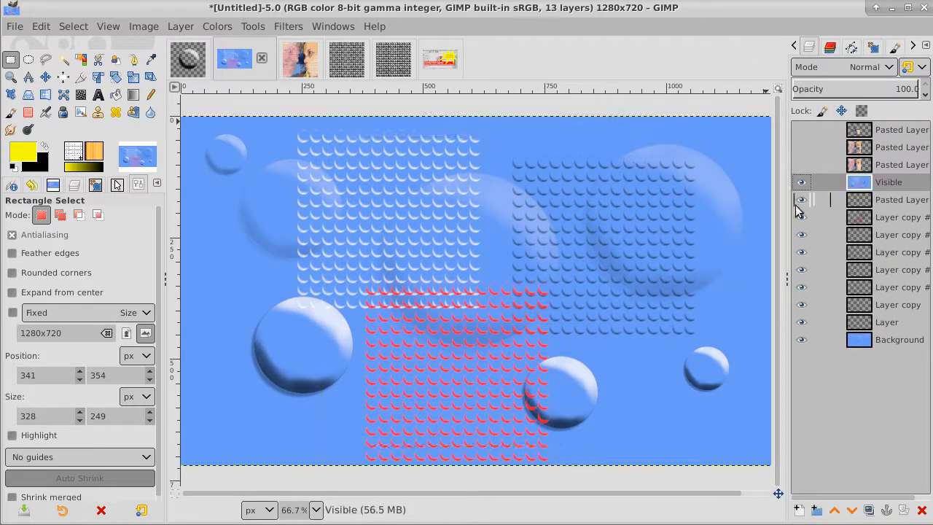
Hide all layers beneath the merged Visible layer and show the cut piece above it.
drag(799, 210, 804, 339)
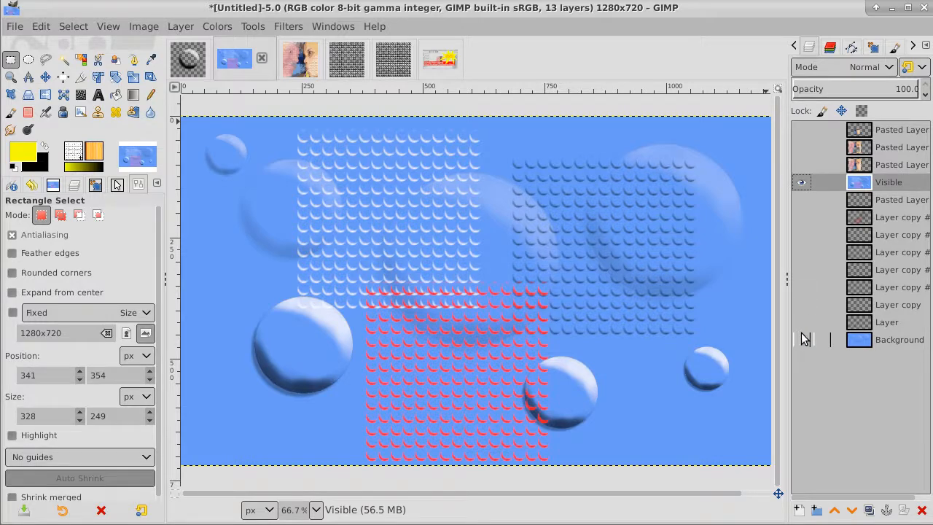
click(803, 130)
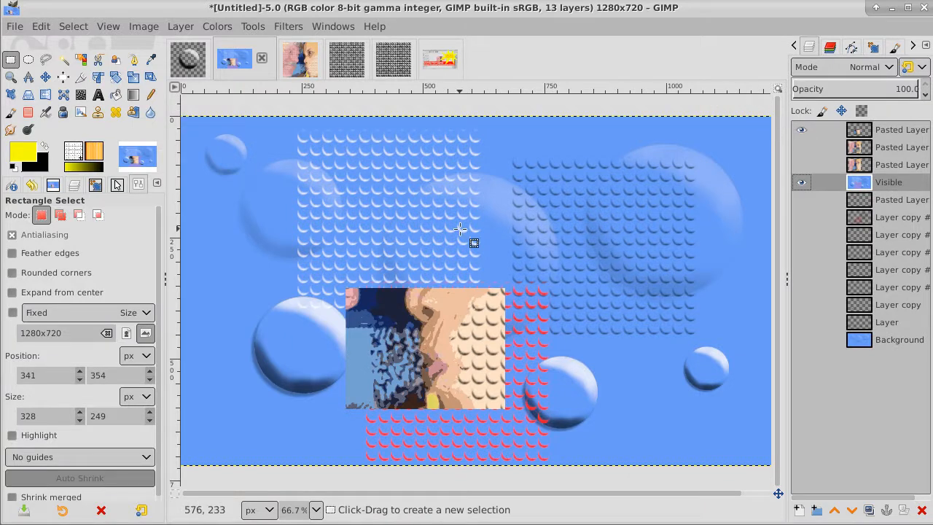
Fuzzy-select the transparent area surrounding the picture piece on its own layer.
click(64, 60)
click(904, 132)
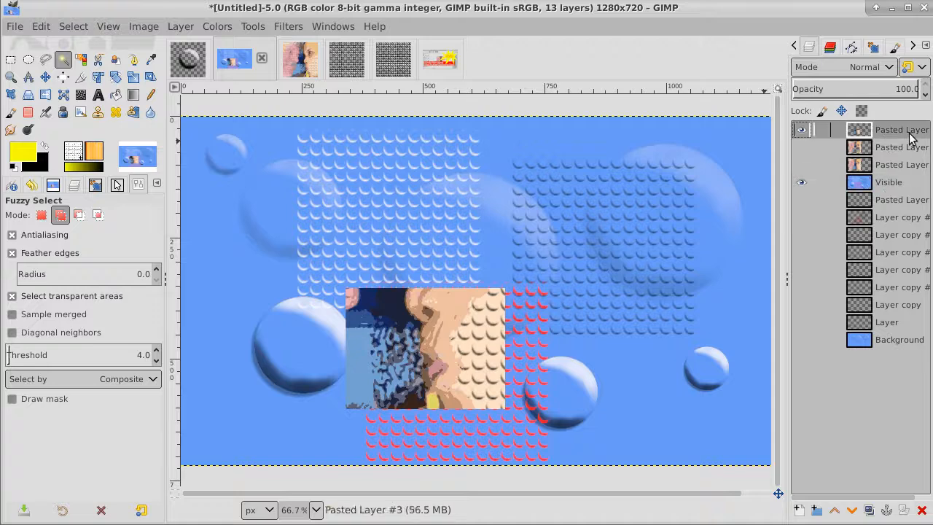
click(377, 220)
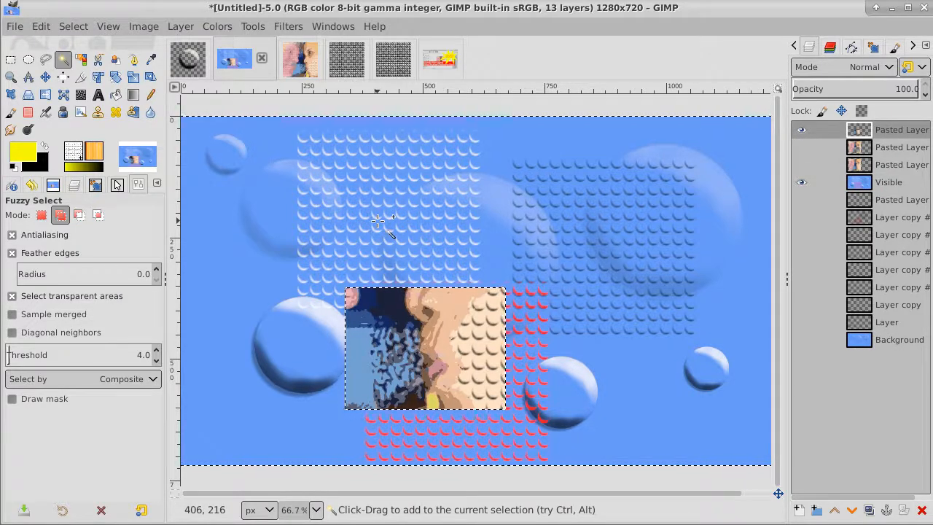
Fill the selected surroundings with black on a new layer, using the default colours, and clear the selection.
click(799, 509)
click(912, 510)
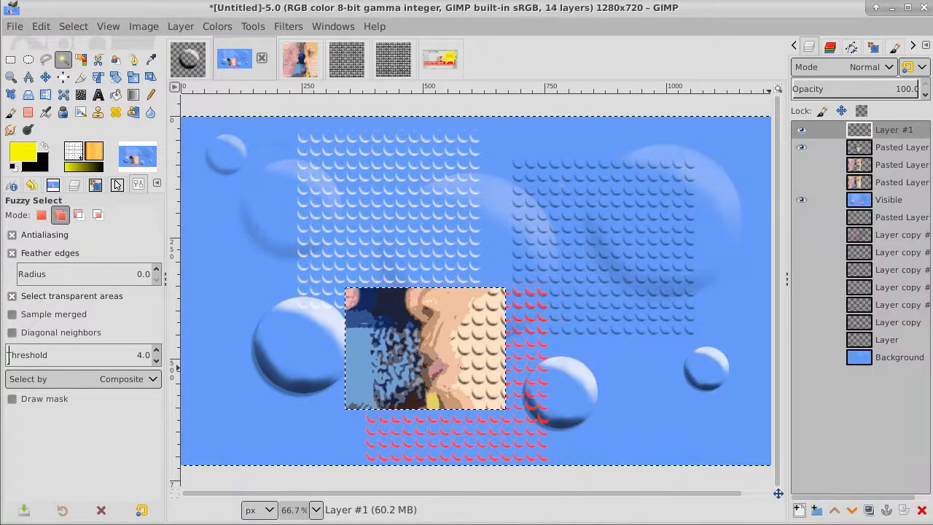
click(12, 168)
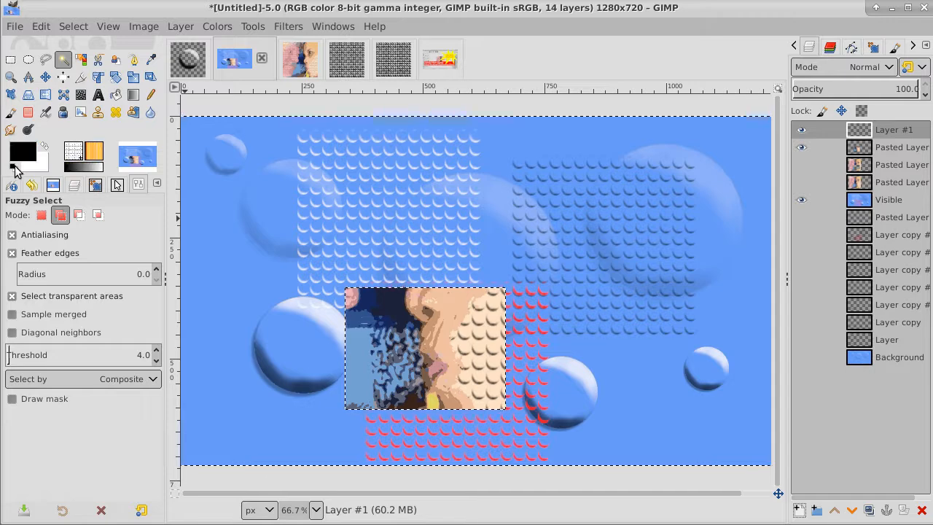
click(115, 95)
click(375, 161)
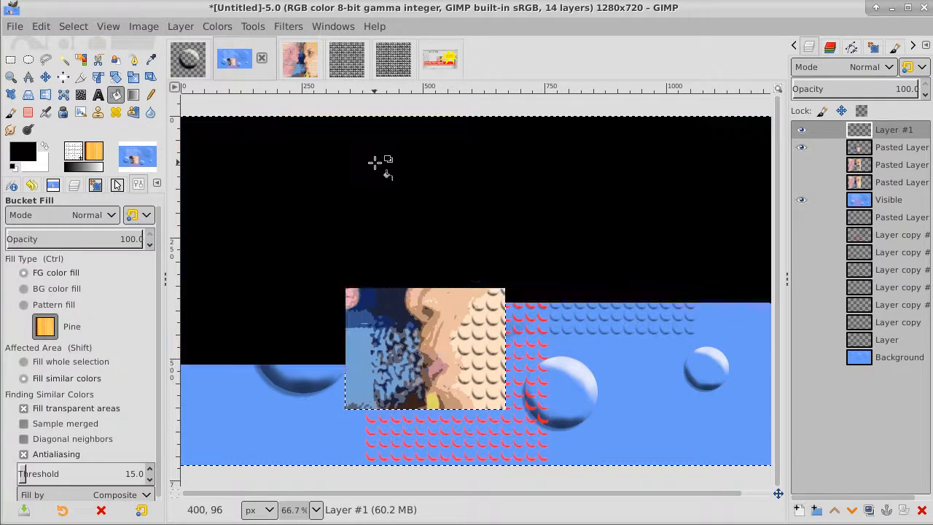
click(72, 26)
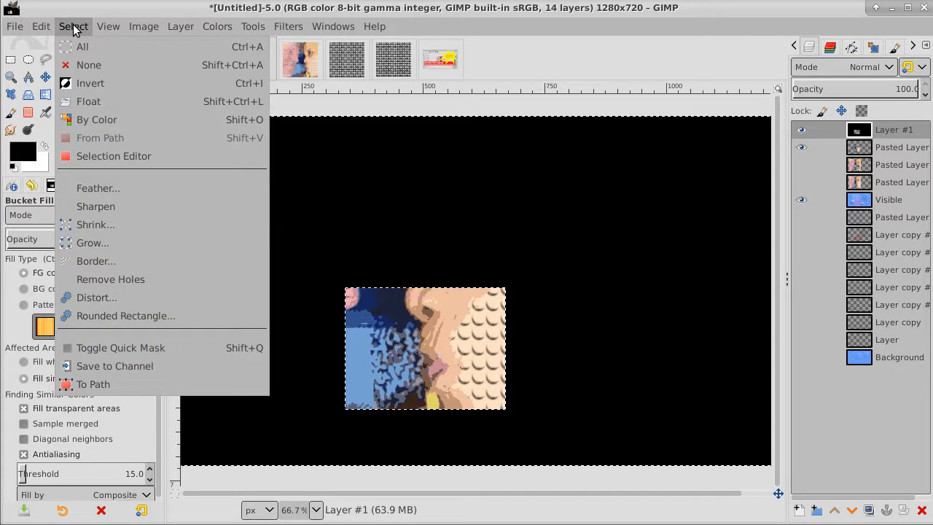
click(89, 64)
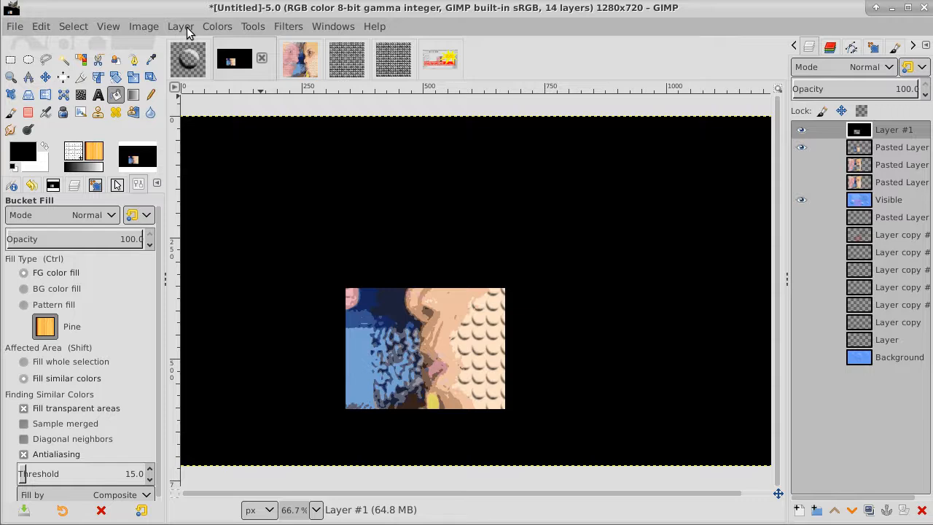
Soften the black surround layer with an enlarged Gaussian blur, equal in X and Y, and duplicate it.
click(295, 28)
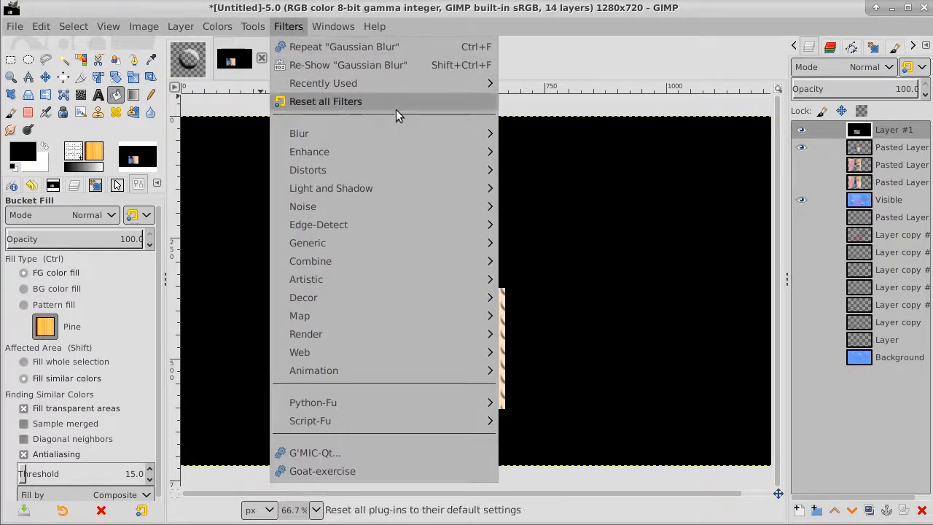
mouse_move(397, 132)
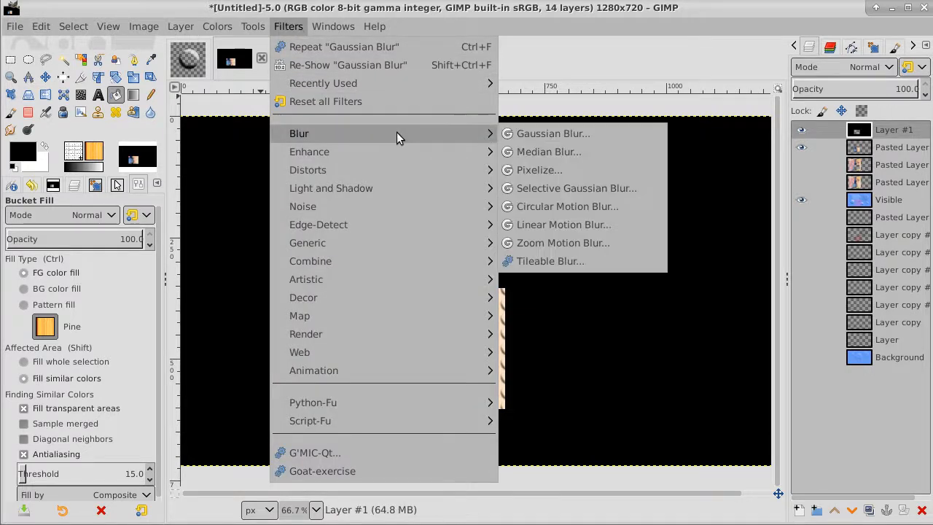
click(543, 135)
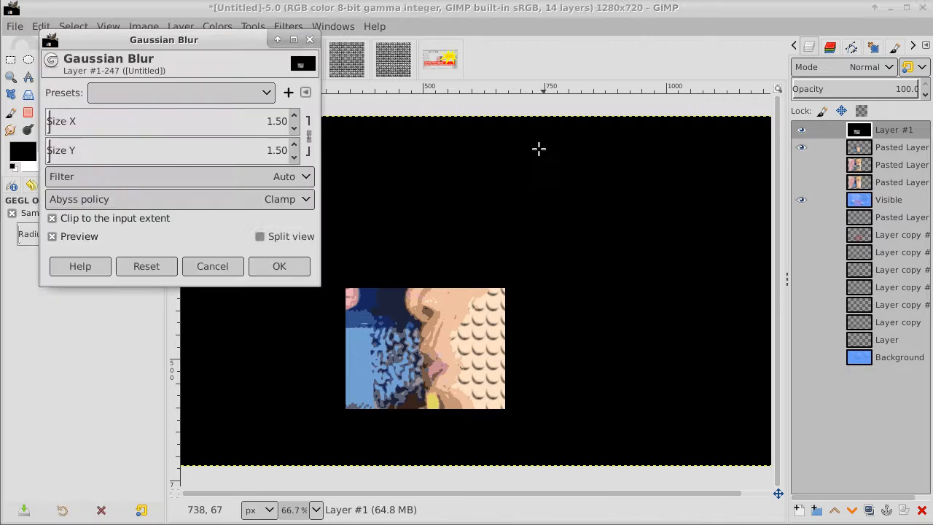
click(294, 117)
click(294, 117)
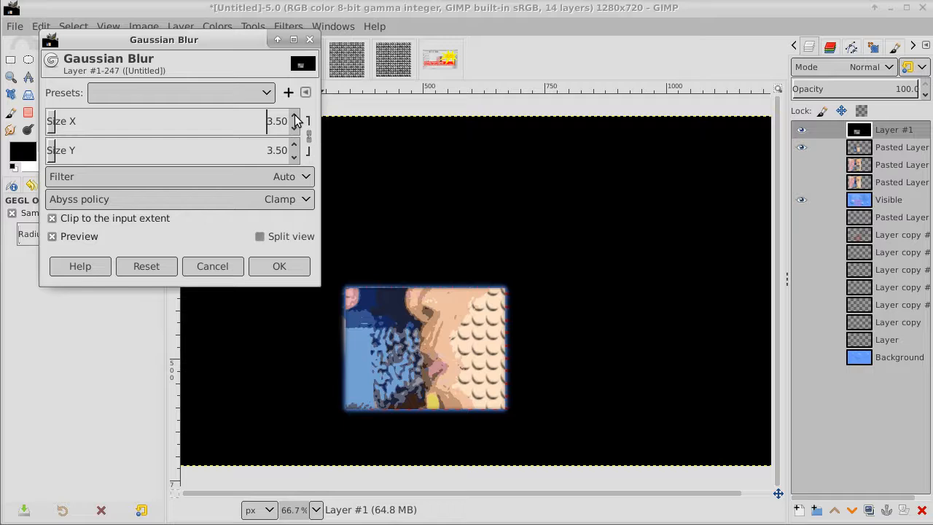
click(294, 117)
click(284, 269)
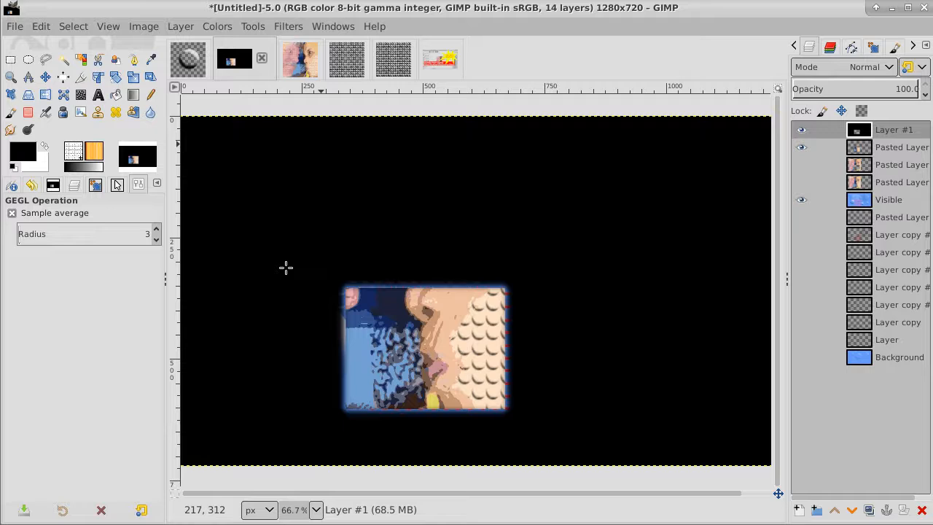
click(869, 510)
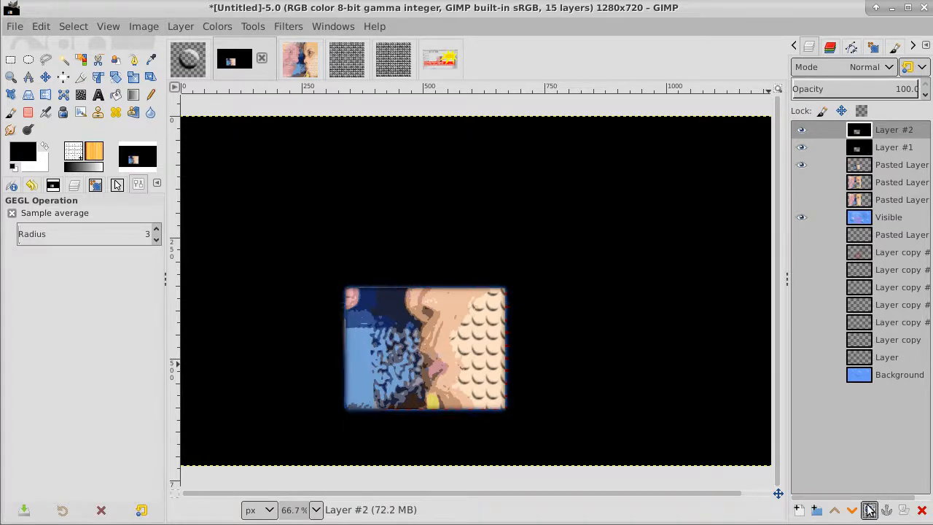
Merge the duplicated black surround down into Layer #1, then fuzzy-select the transparent area around the cut piece on its own layer.
right_click(897, 133)
click(832, 191)
click(901, 153)
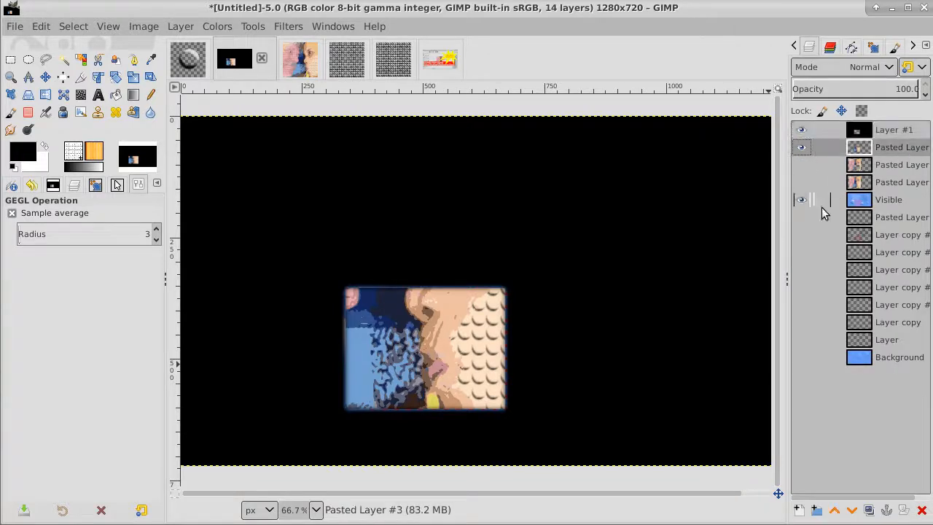
click(801, 130)
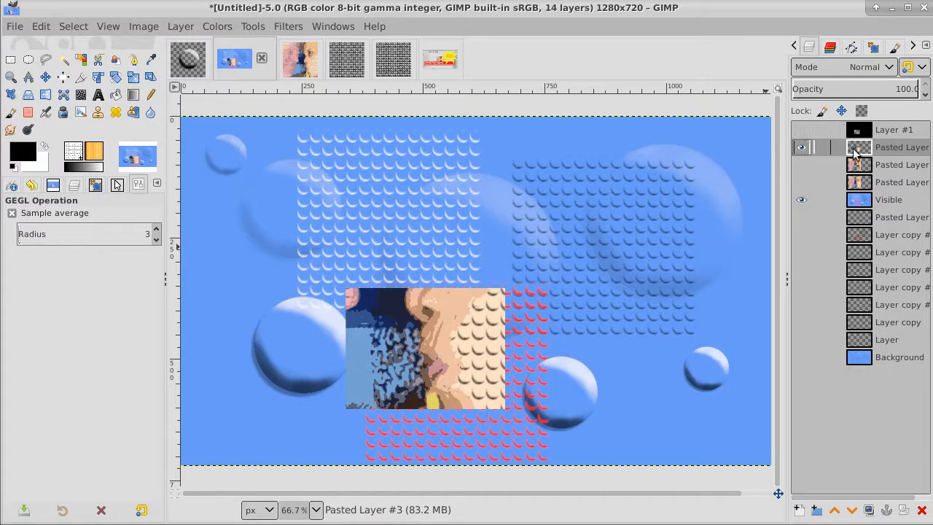
click(63, 60)
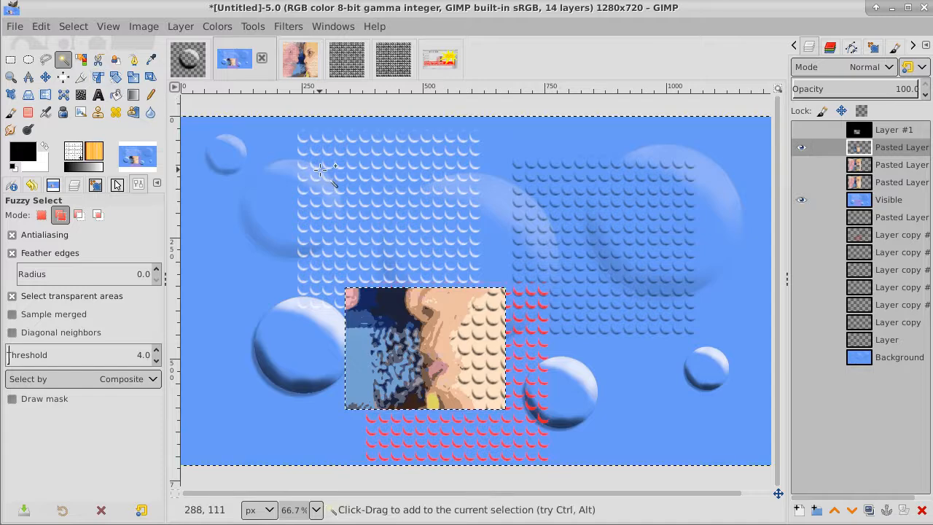
Delete the selected surroundings from the blurred black Layer #1, keeping only the soft inner edge over the piece.
click(801, 130)
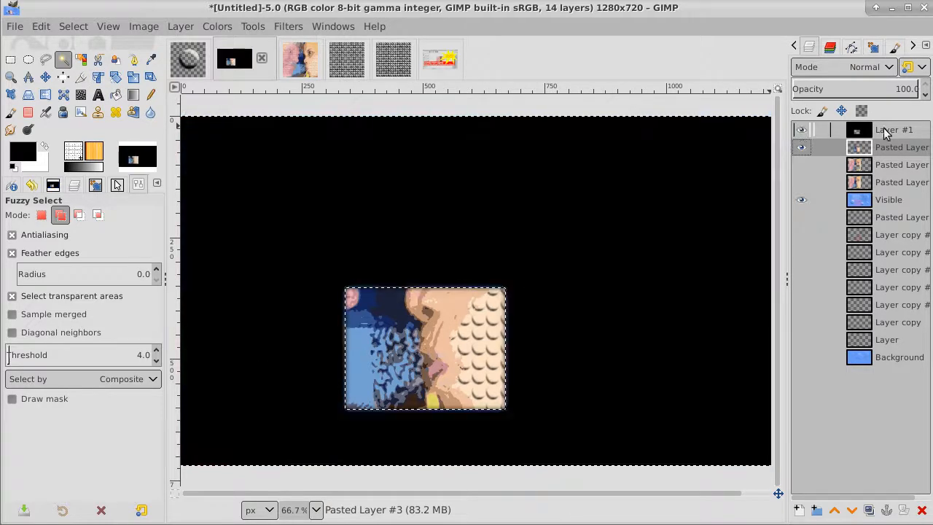
click(894, 130)
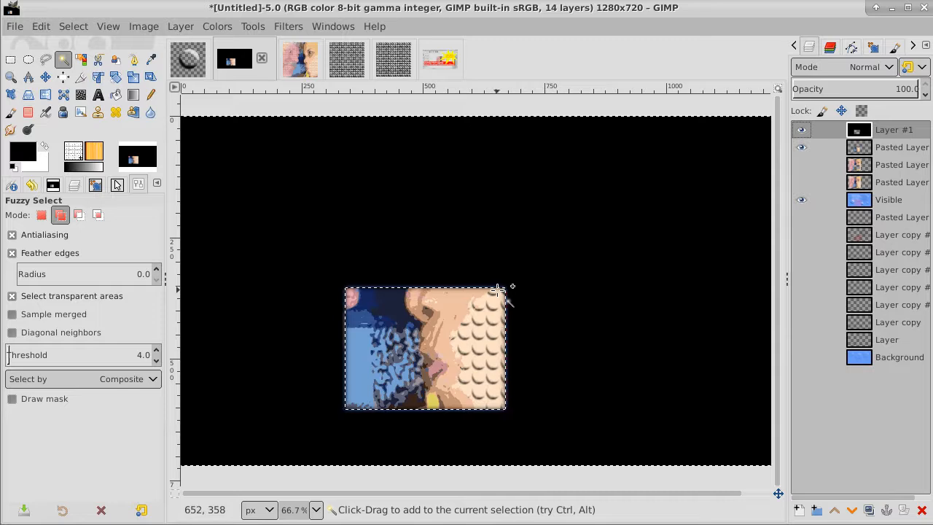
key(Delete)
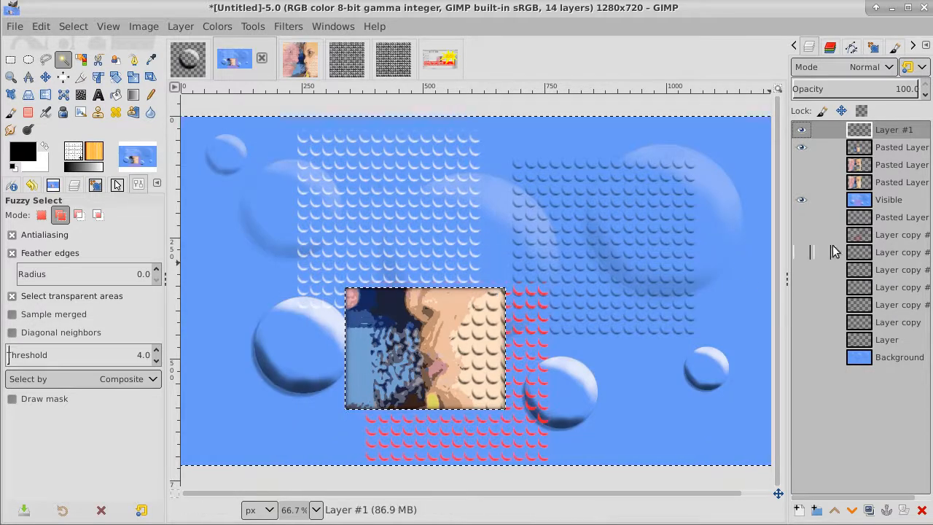
Show the full two-faces picture layer directly beneath the cut piece and clear the selection.
click(802, 165)
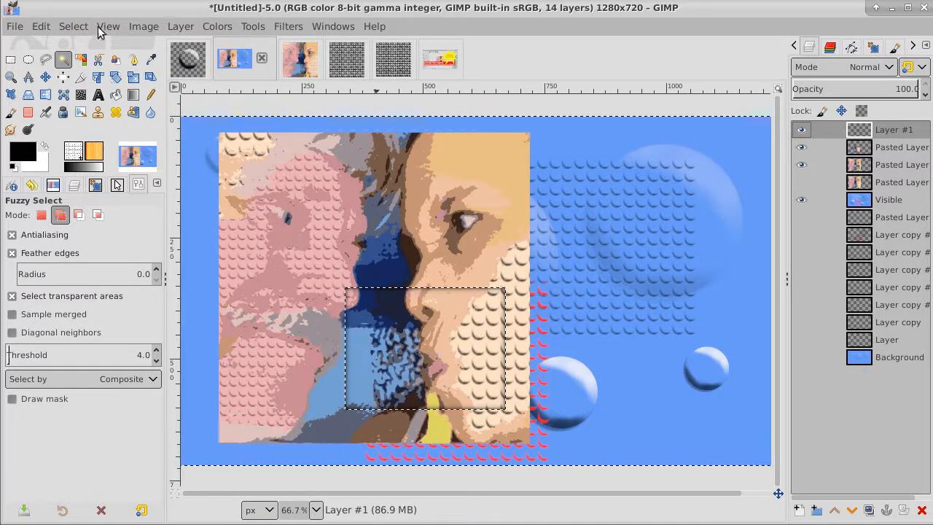
click(76, 28)
click(80, 64)
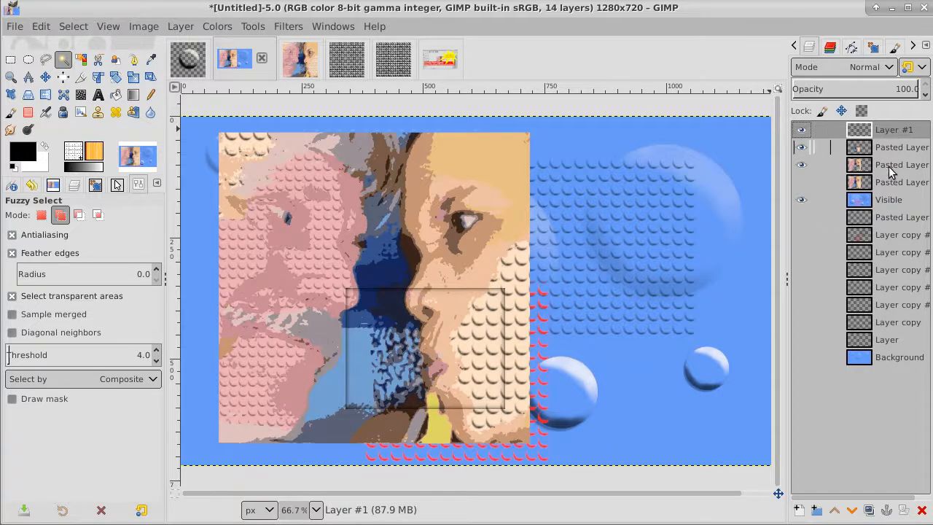
Darken the inner edge shadow by duplicating Layer #1 and merging the duplicate down.
click(869, 510)
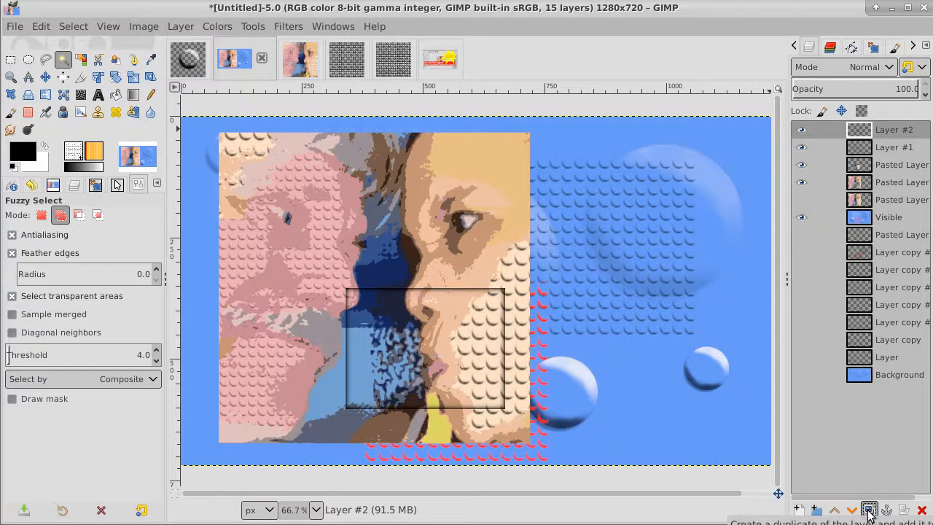
right_click(898, 131)
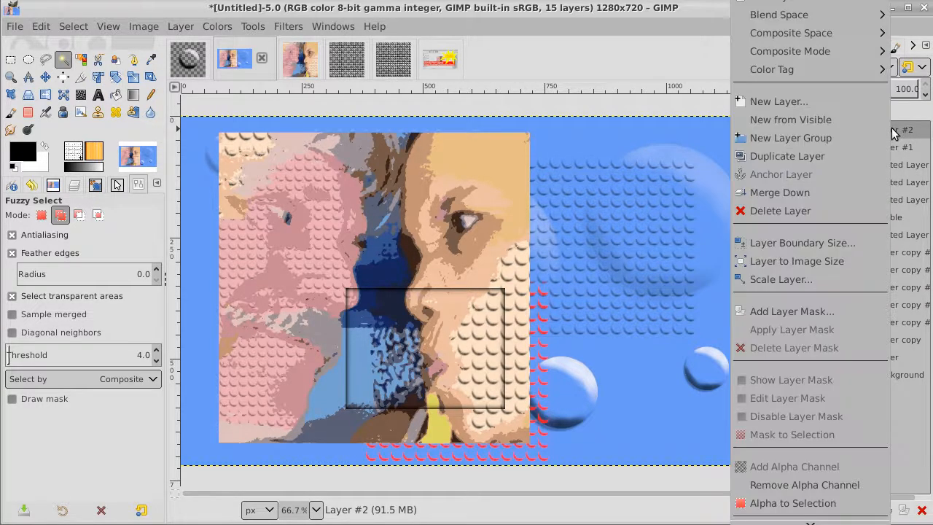
click(850, 191)
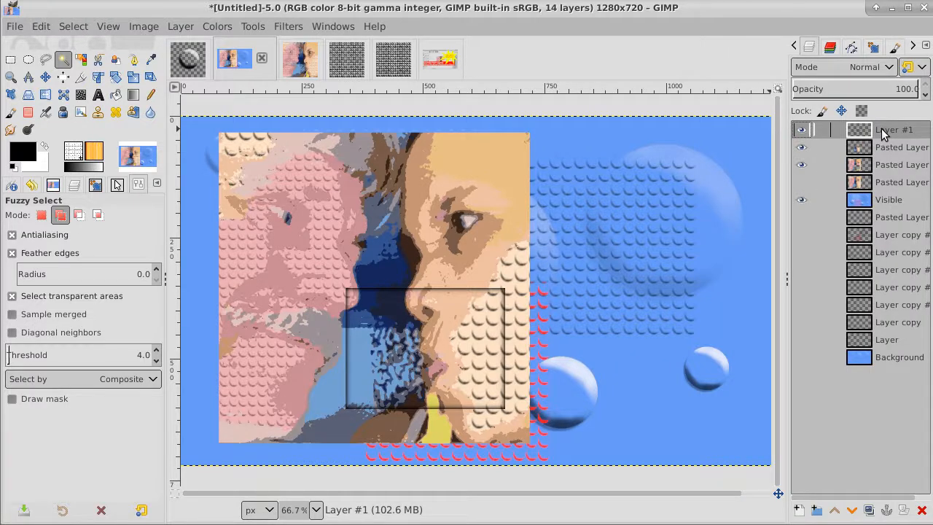
Fuzzy-select the area outside the shadow frame on Layer #1 and invert it to select the rectangle.
click(328, 193)
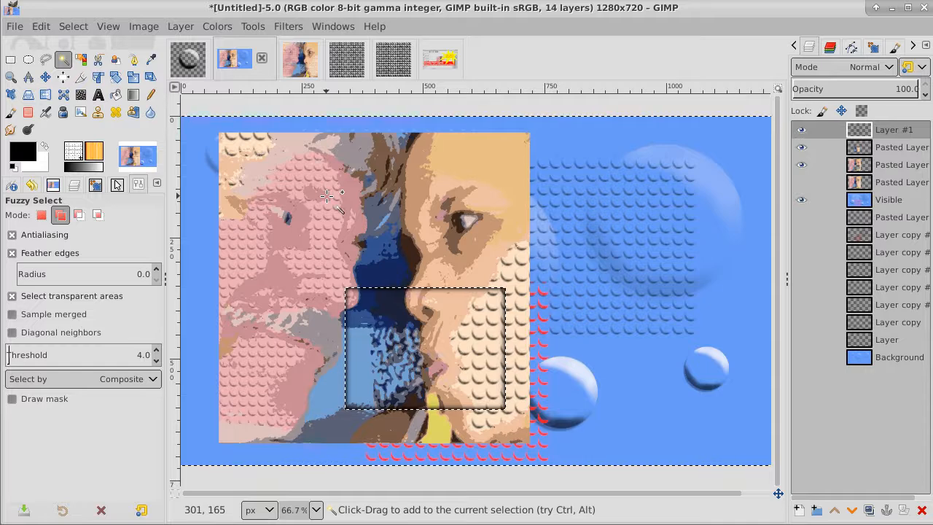
click(73, 26)
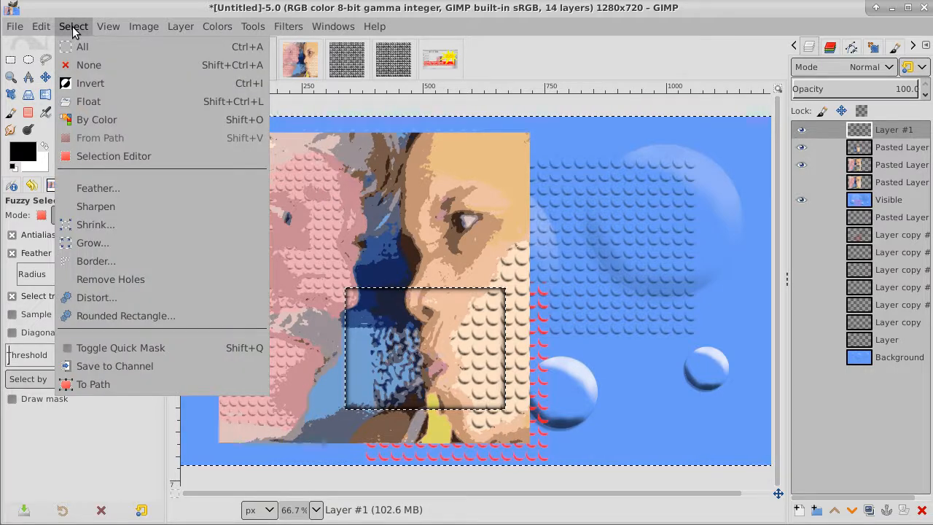
click(89, 83)
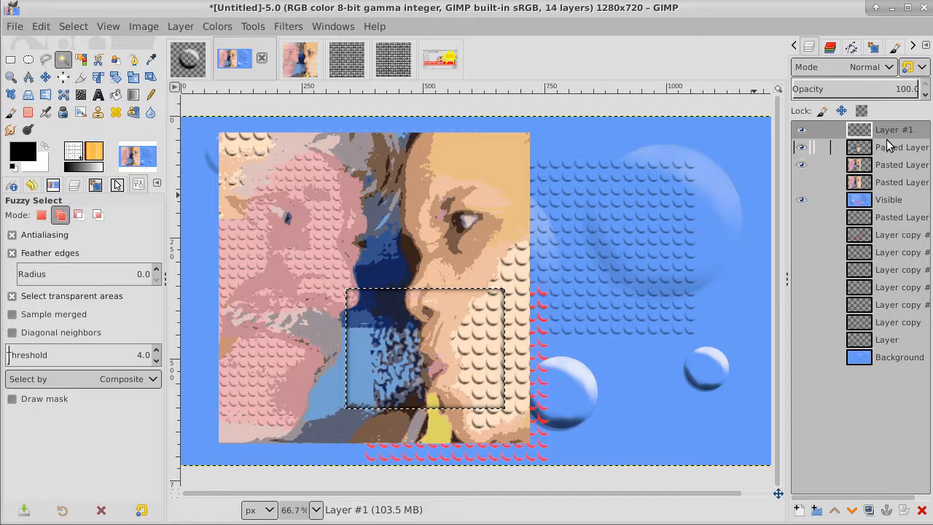
Fill the selected rectangle with black on a new transparent layer and clear the selection.
click(800, 510)
click(924, 512)
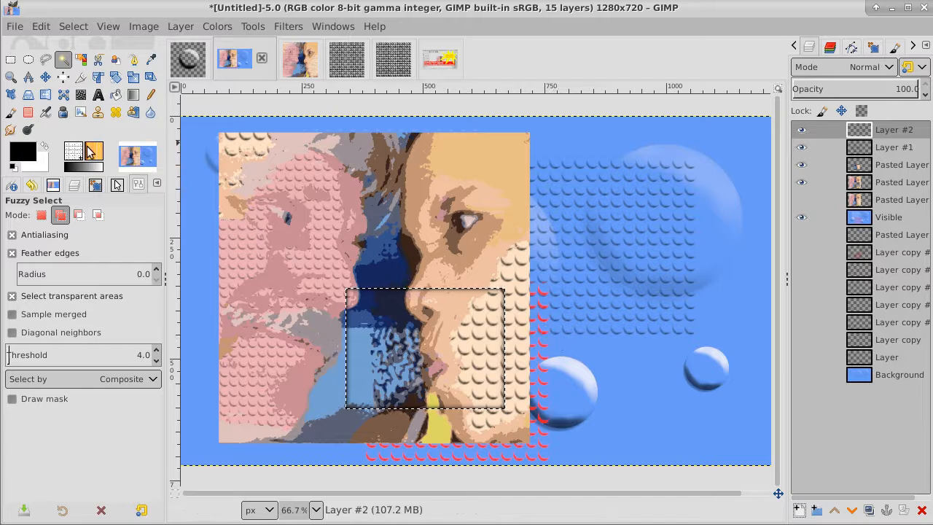
click(114, 95)
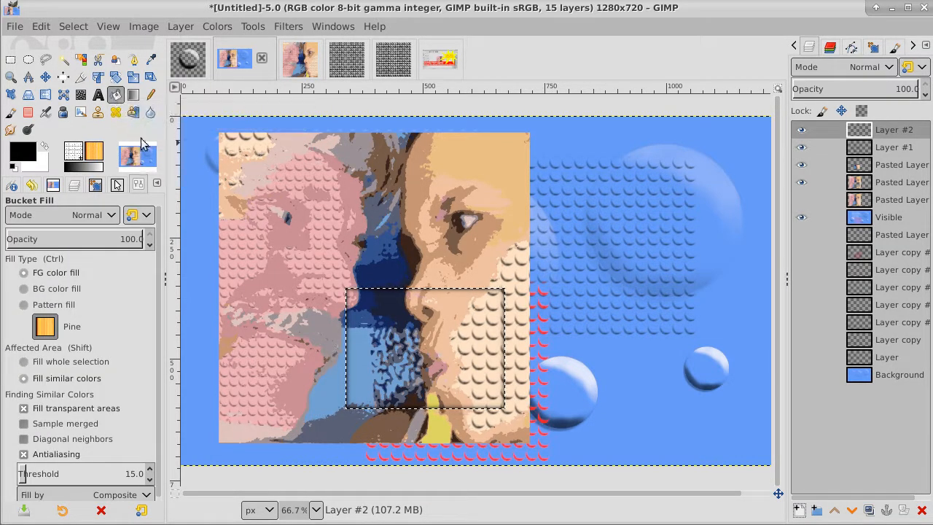
click(403, 350)
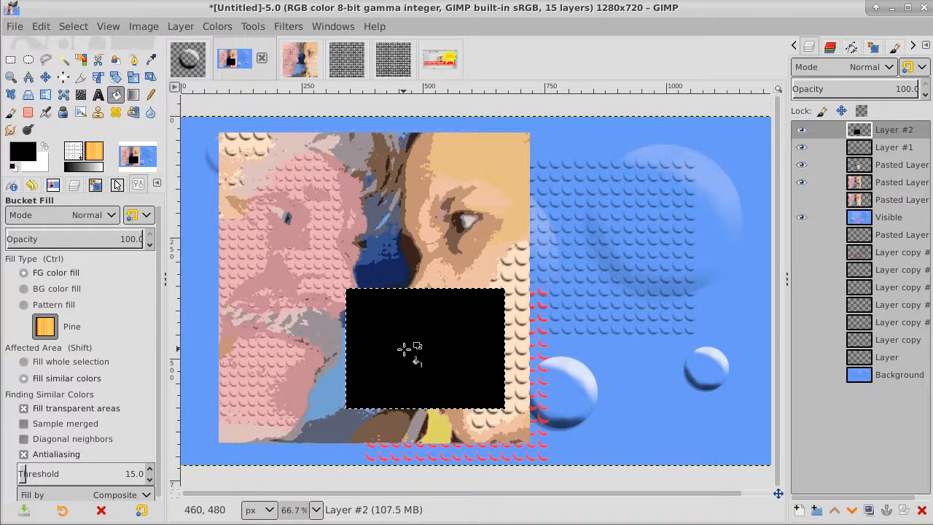
click(75, 26)
click(84, 65)
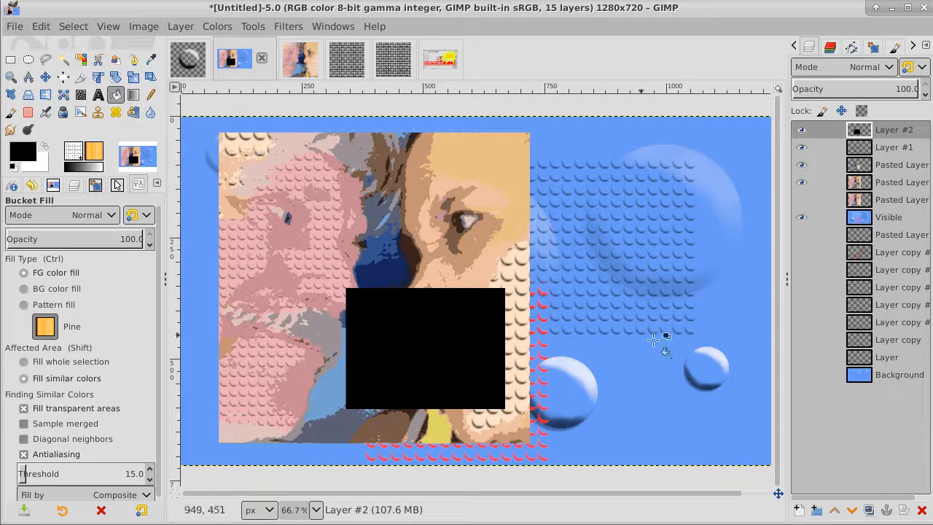
Duplicate the black rectangle layer, hide the original, and move the copy about 23 px left and 21 px down.
click(870, 510)
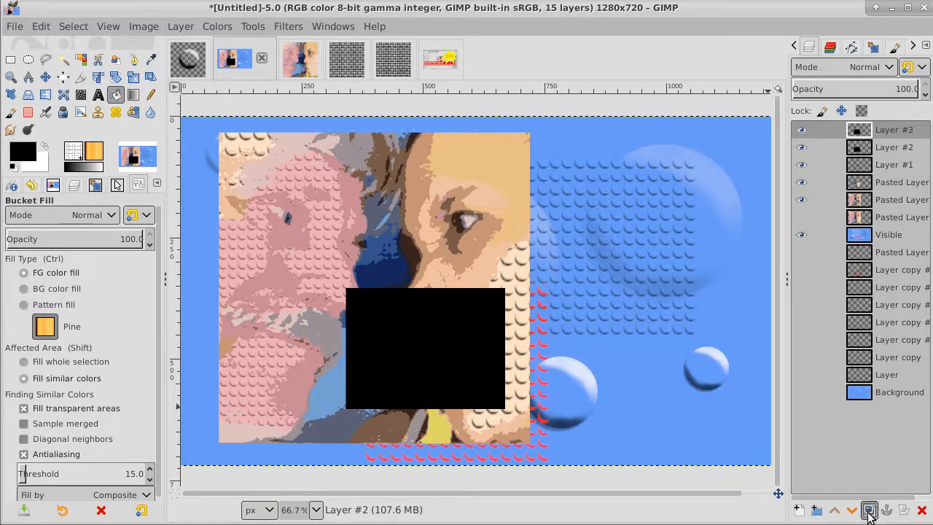
click(801, 147)
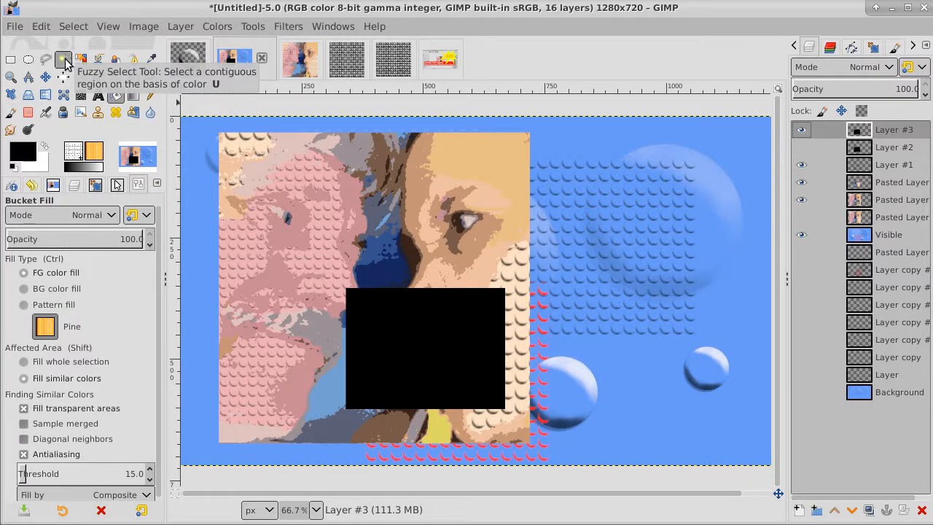
click(45, 76)
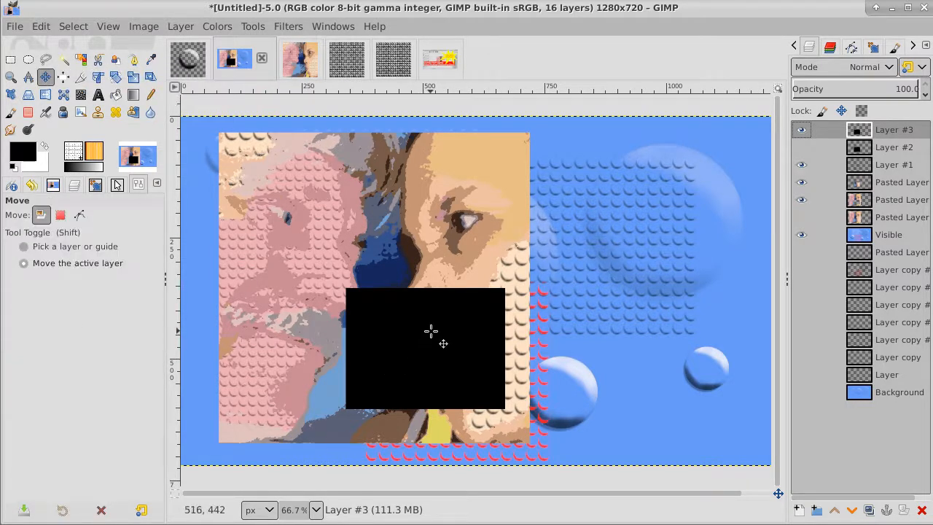
drag(431, 332, 420, 342)
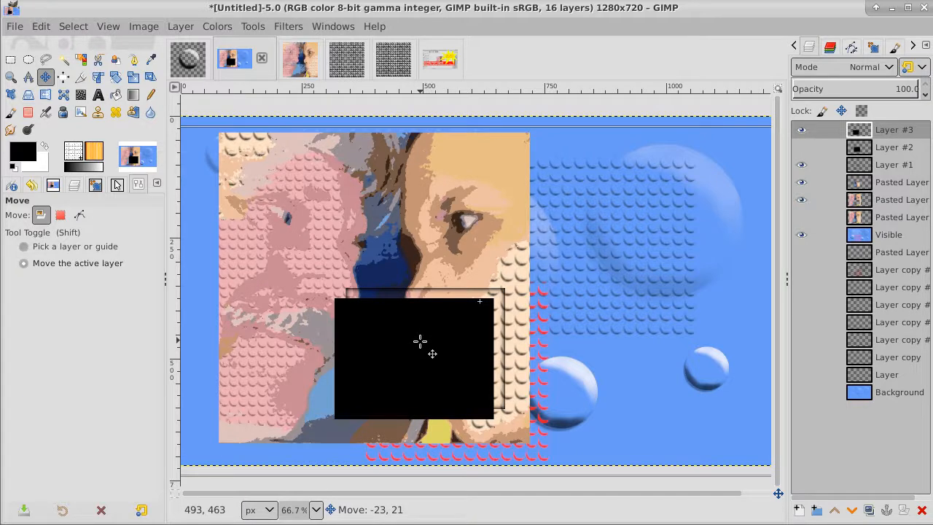
drag(420, 342, 420, 342)
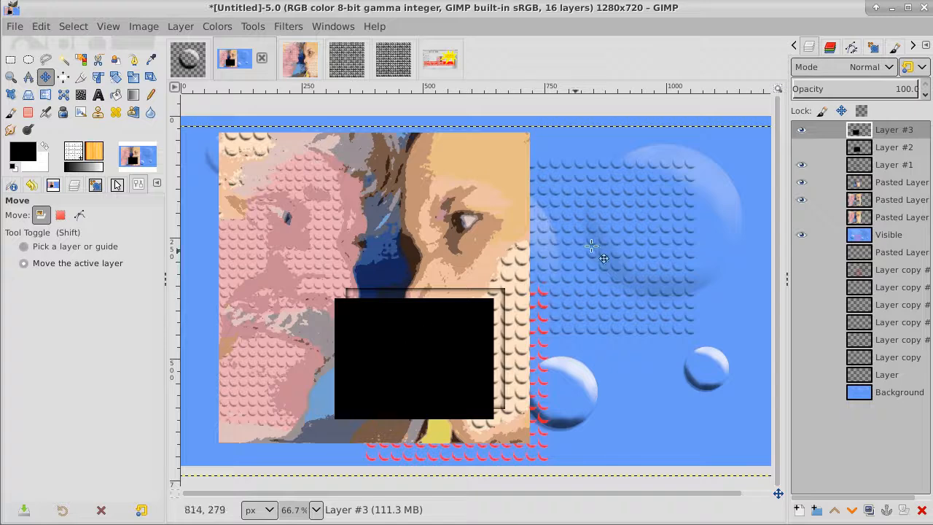
Resize the offset black rectangle's layer to the image size and apply a Gaussian blur of 4.50 in X and Y.
right_click(904, 133)
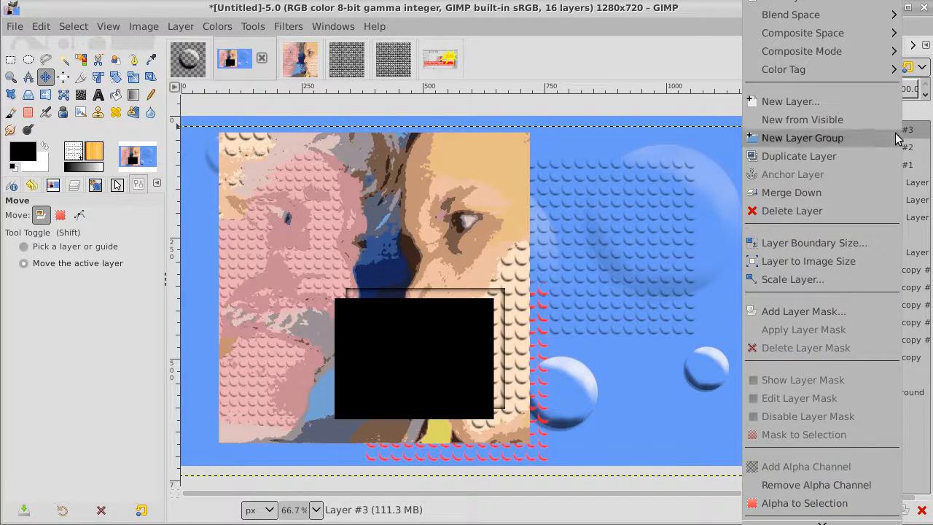
click(859, 261)
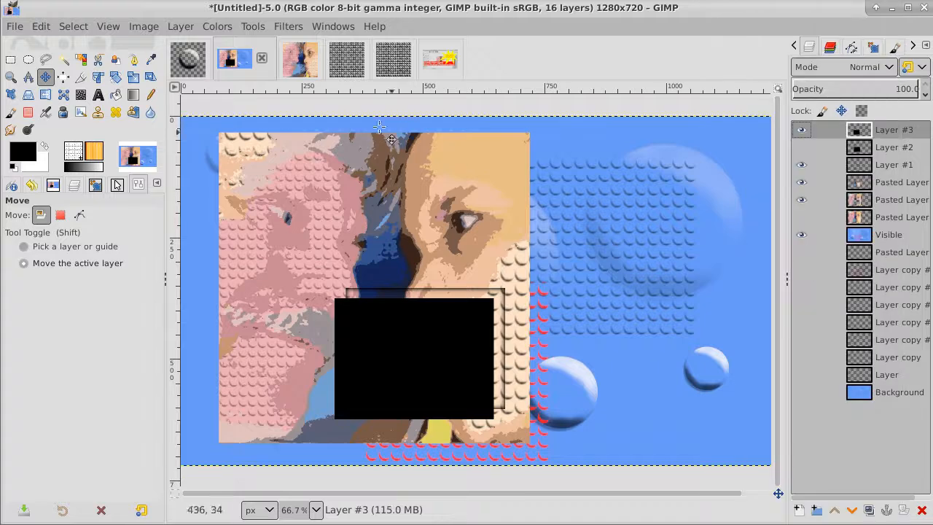
click(287, 27)
mouse_move(295, 139)
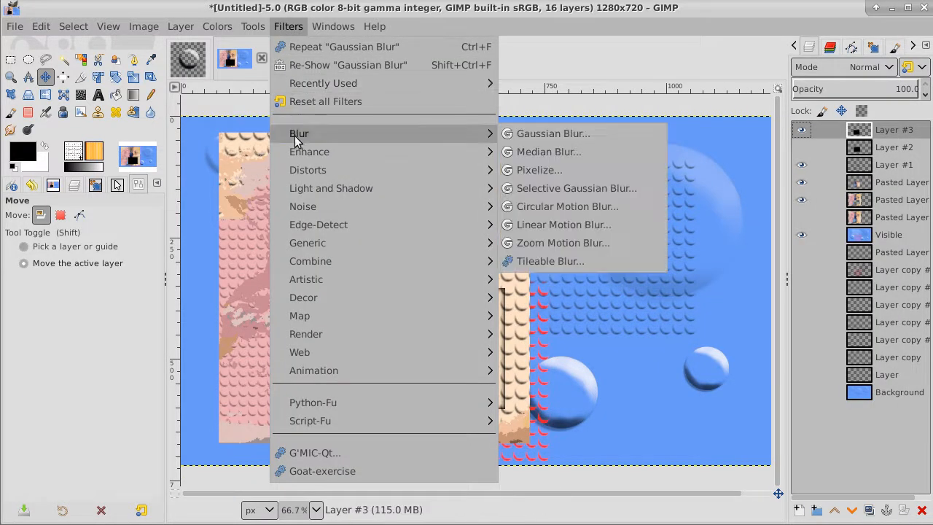
click(573, 128)
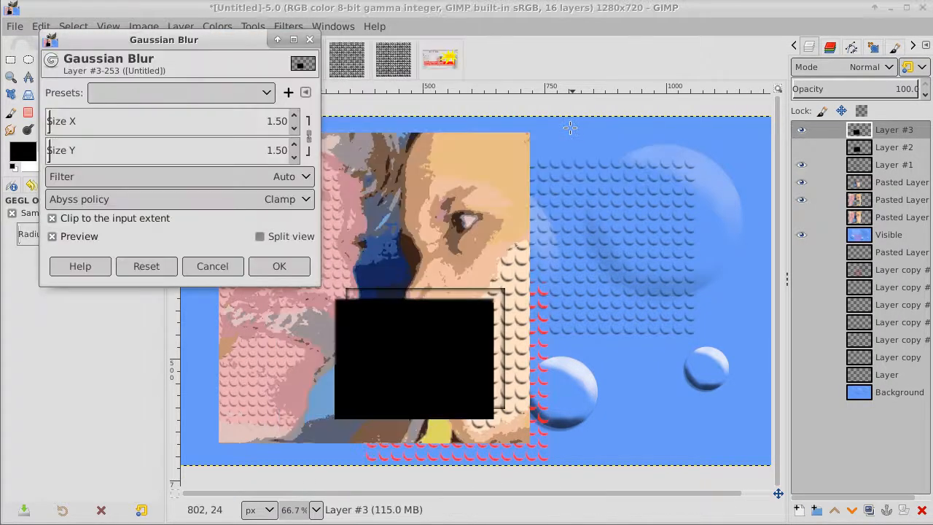
click(293, 115)
click(293, 115)
click(293, 115)
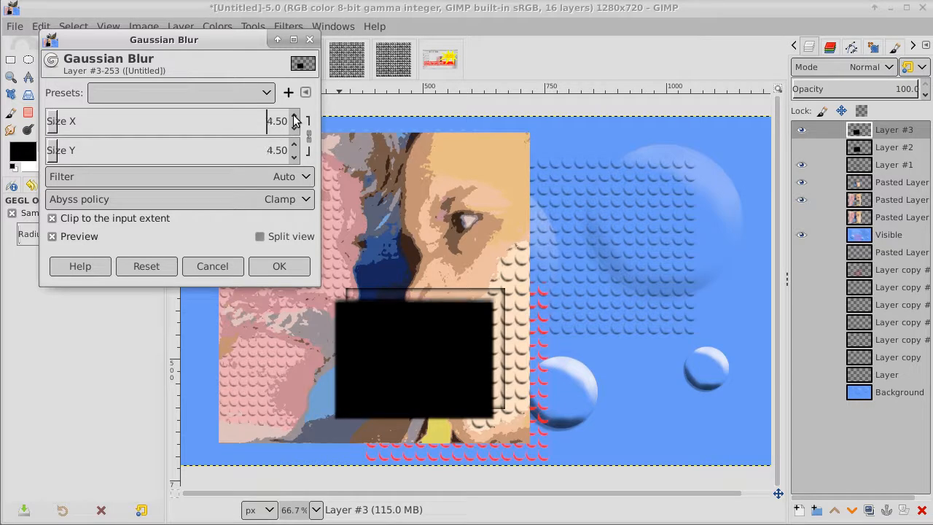
click(279, 266)
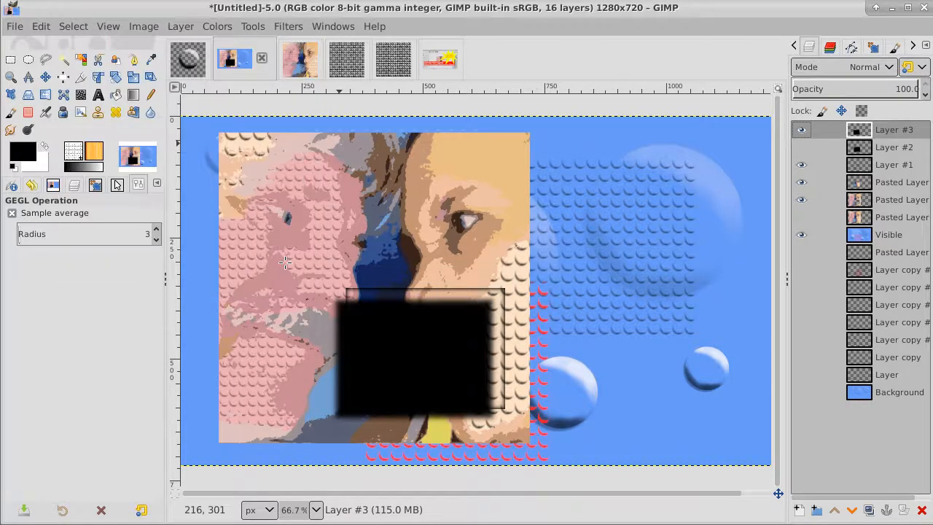
Hide the blurred copy, show the sharp rectangle, and fuzzy-select the black rectangle on Layer #2.
click(801, 130)
click(801, 148)
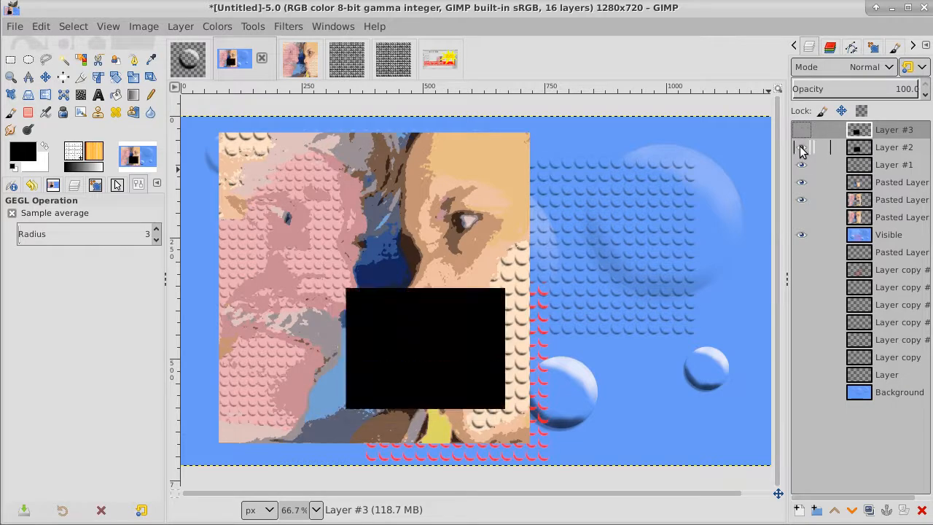
click(897, 149)
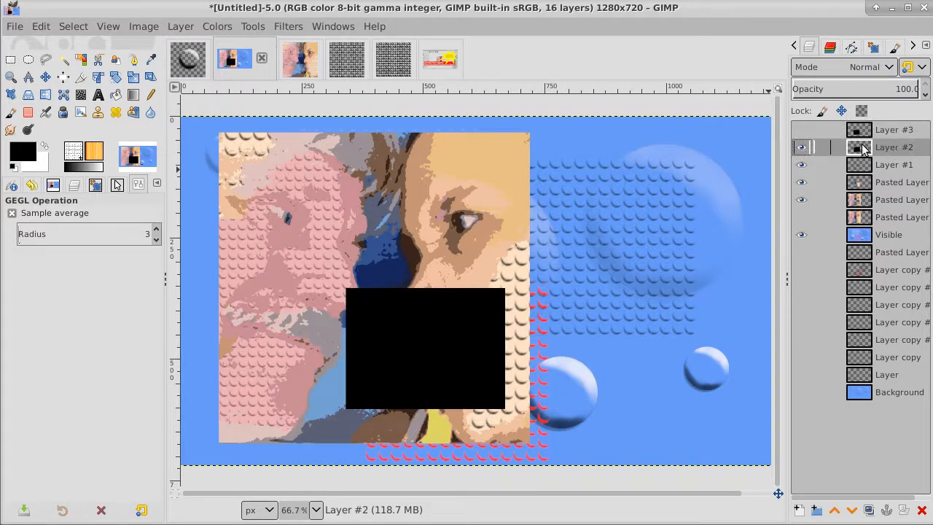
click(801, 130)
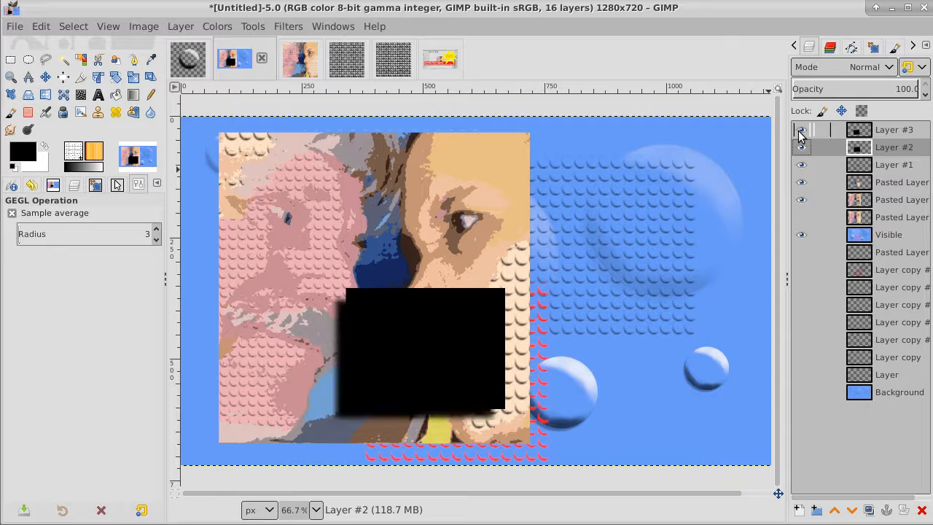
click(801, 131)
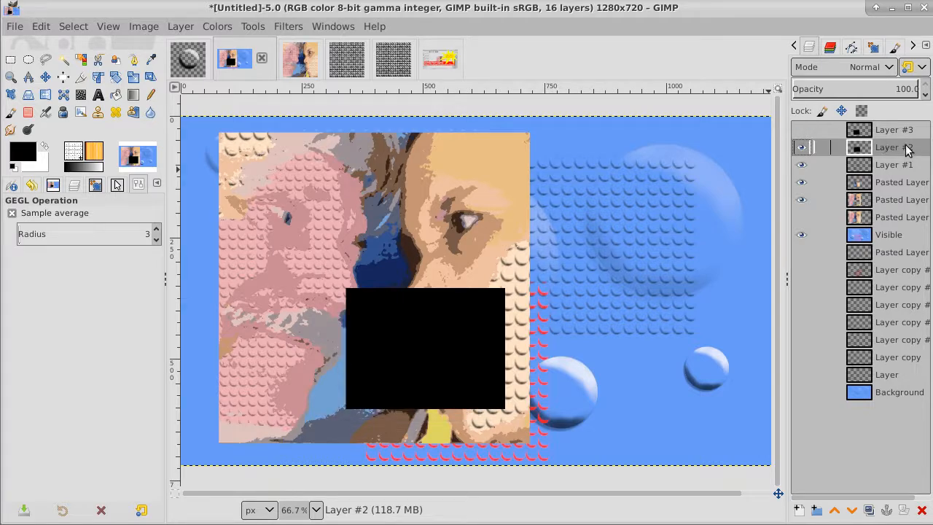
click(63, 61)
click(456, 336)
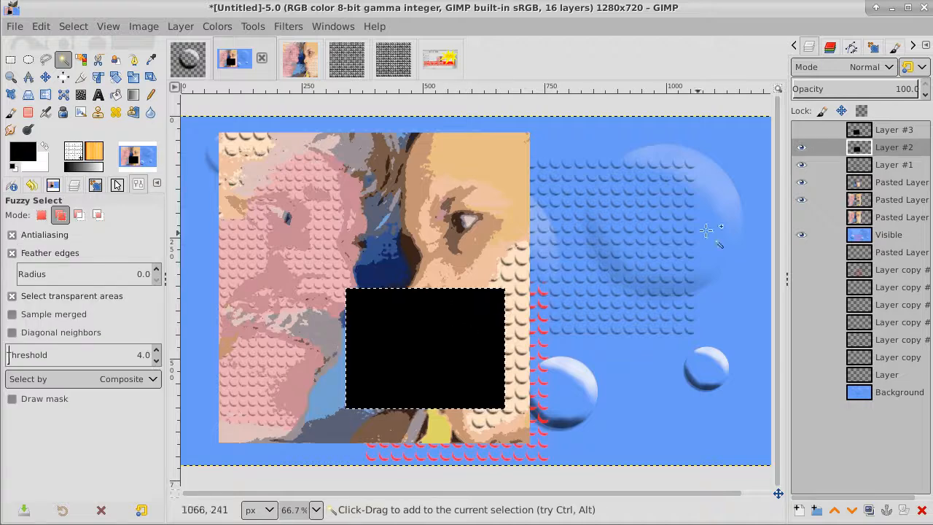
Hide Layer #2, delete the selected rectangle's area from the blurred shadow on Layer #3, and clear the selection.
click(801, 147)
click(895, 136)
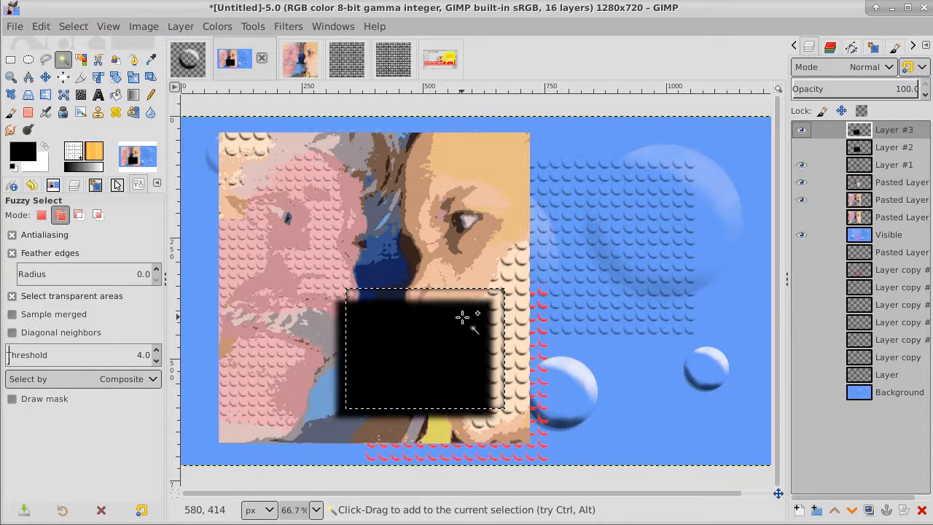
key(Delete)
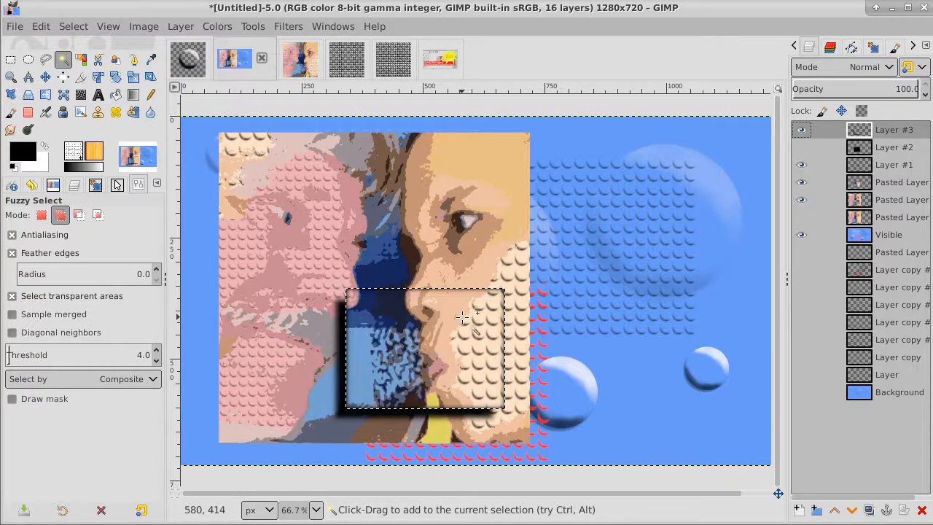
click(73, 26)
click(81, 64)
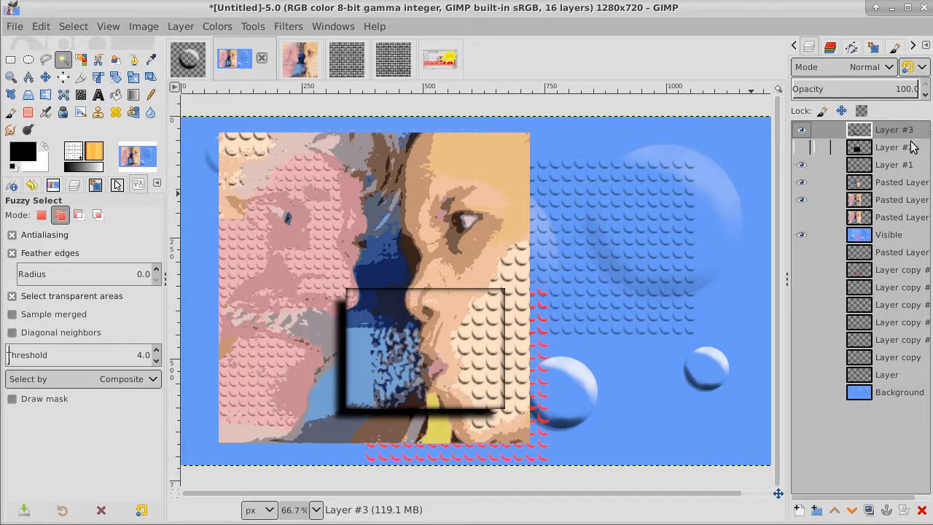
Lower the blurred shadow layer's opacity to 90.4 and merge it down into Layer #1.
click(801, 131)
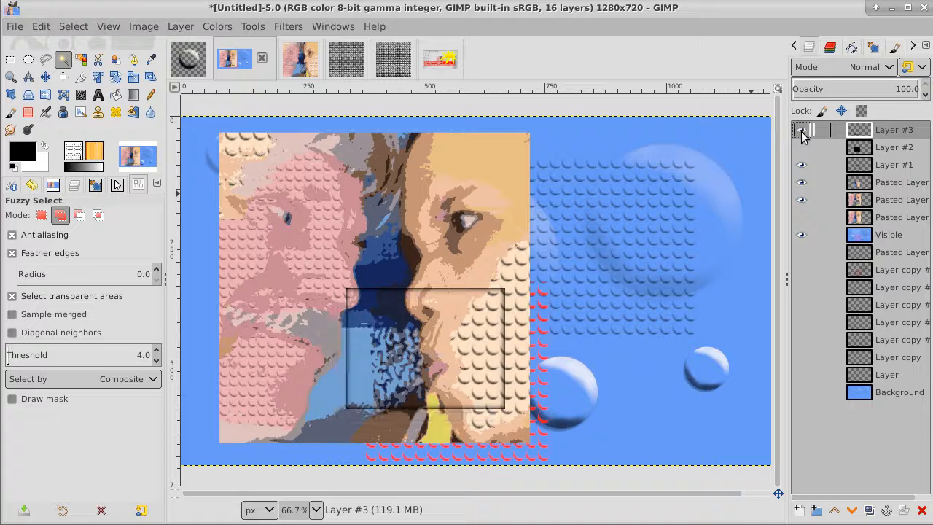
click(801, 131)
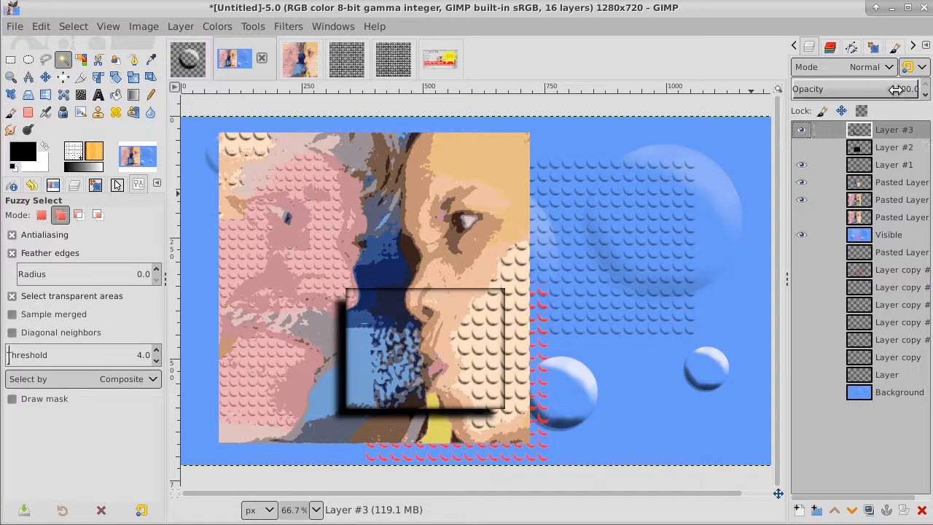
mouse_move(908, 89)
mouse_down()
mouse_move(887, 91)
mouse_move(909, 89)
mouse_up()
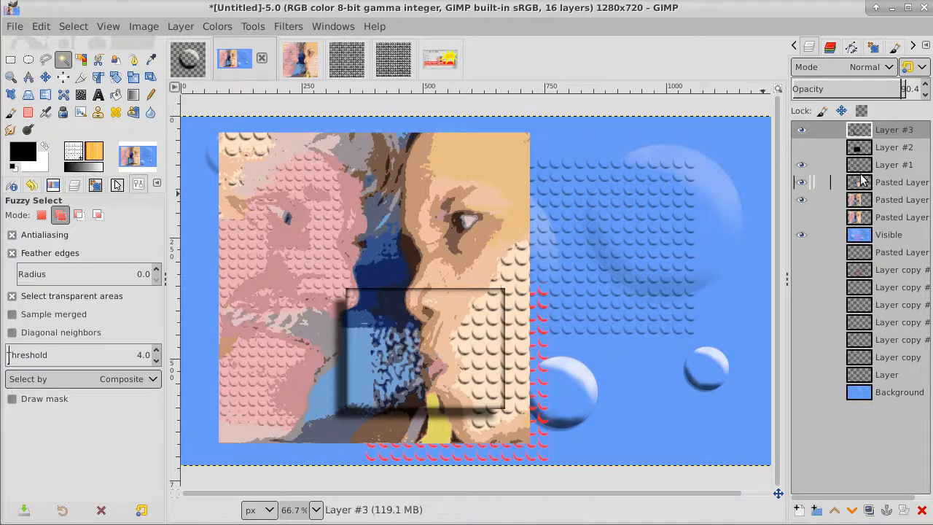
right_click(895, 134)
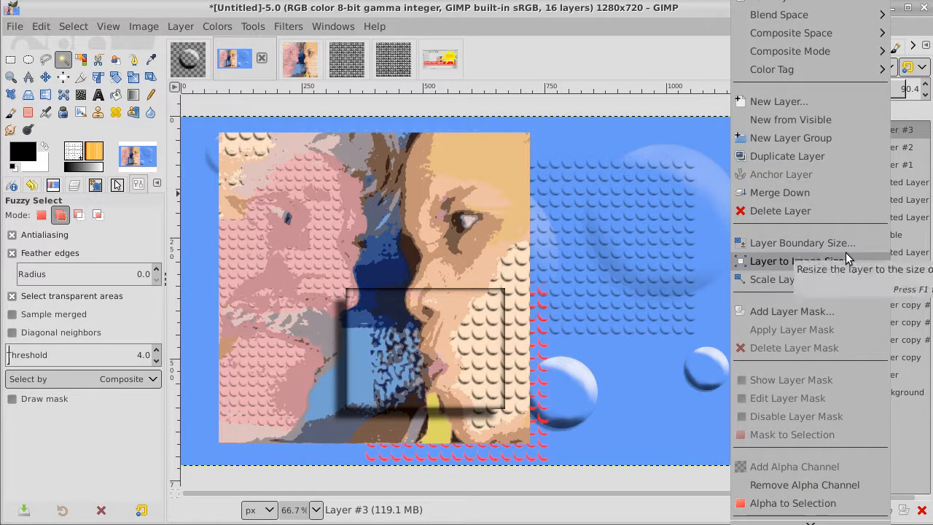
click(835, 194)
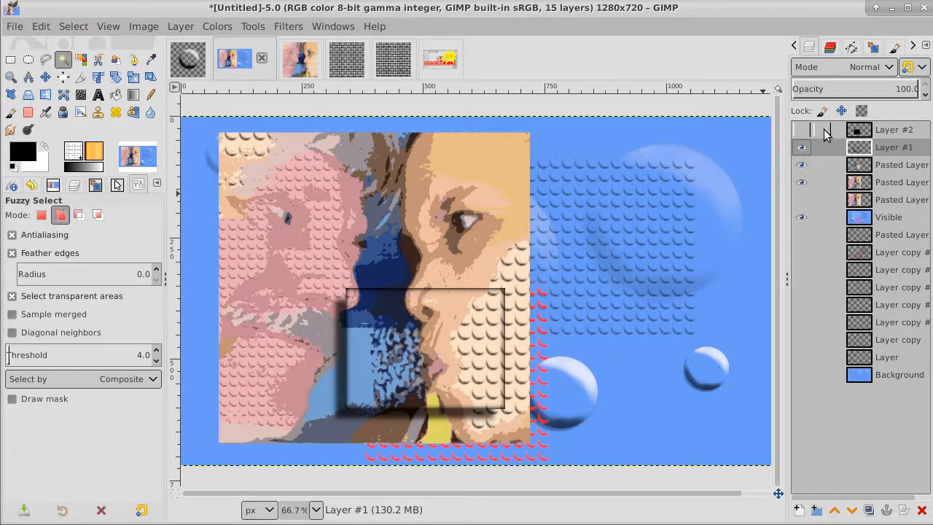
Keep the black rectangle on Layer #2 hidden and lower that layer to the very bottom of the layer stack.
click(801, 129)
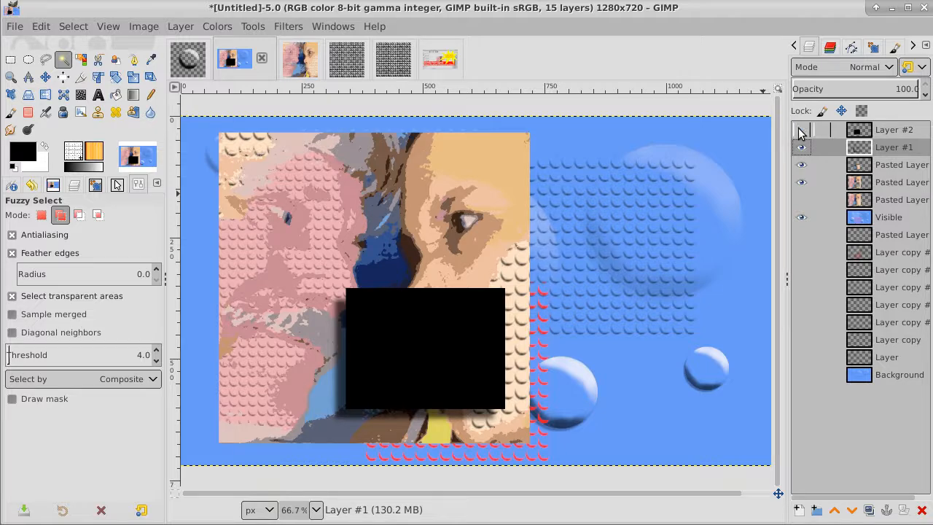
click(800, 130)
click(897, 136)
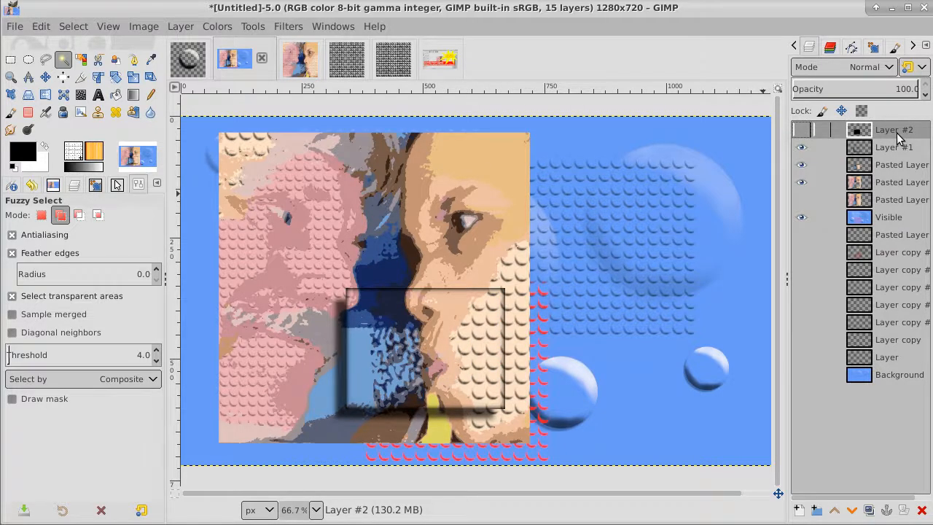
click(851, 510)
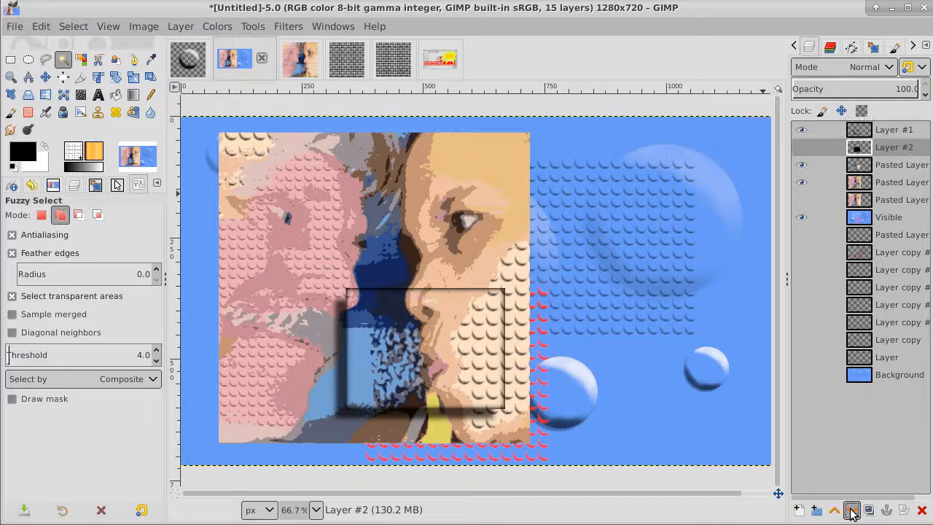
double_click(851, 510)
triple_click(851, 510)
double_click(851, 510)
triple_click(852, 510)
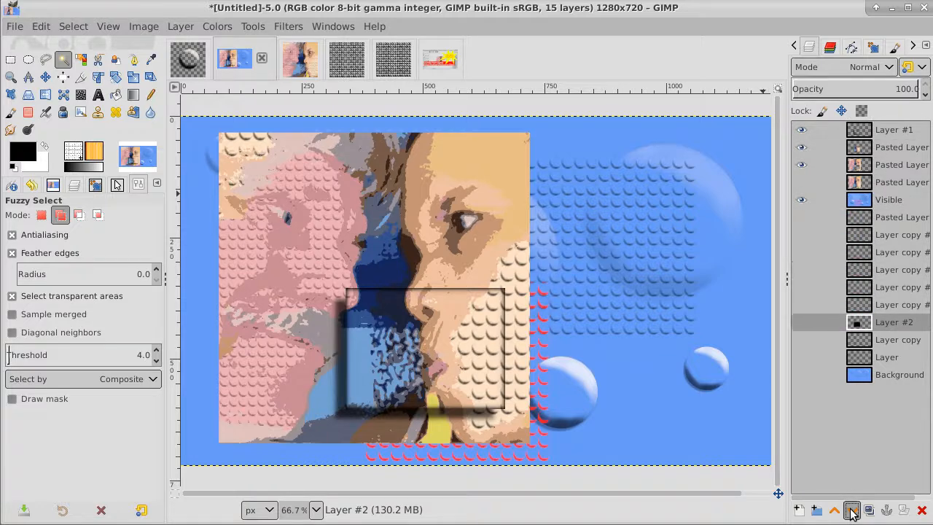
double_click(851, 510)
click(851, 510)
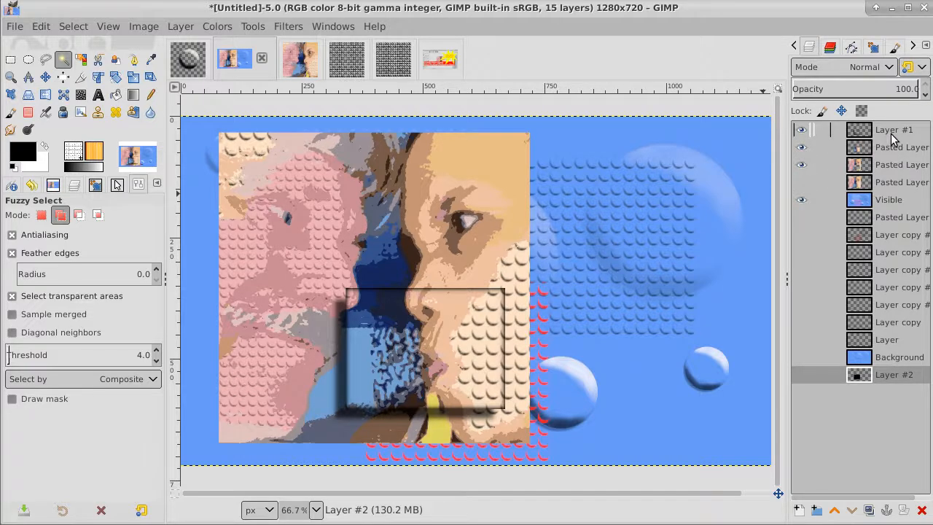
Create a new layer from the visible picture layers without the blue background, hide the source layers, and show the blue background again.
click(801, 201)
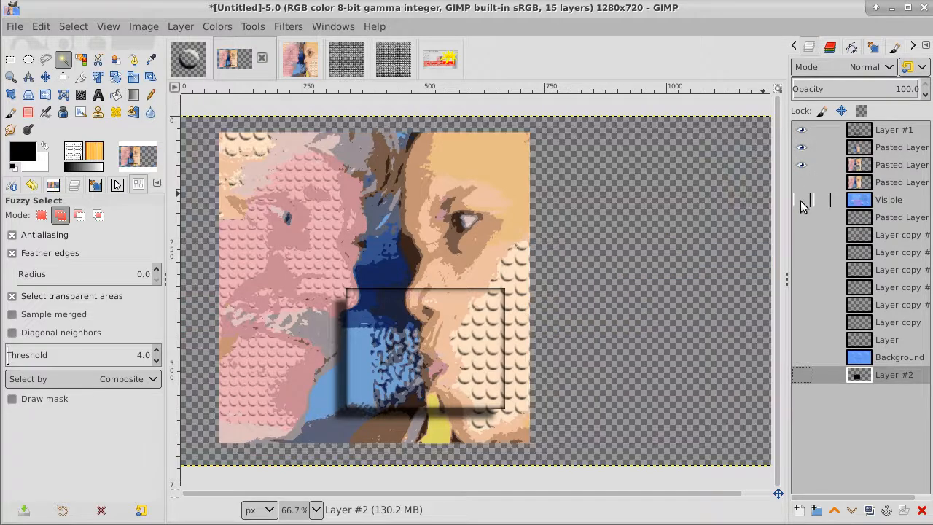
right_click(896, 136)
click(864, 119)
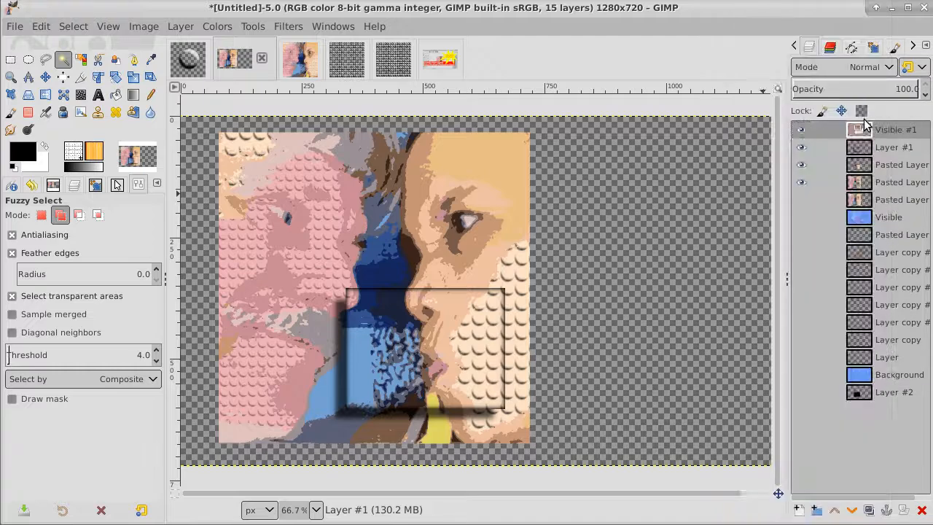
click(802, 147)
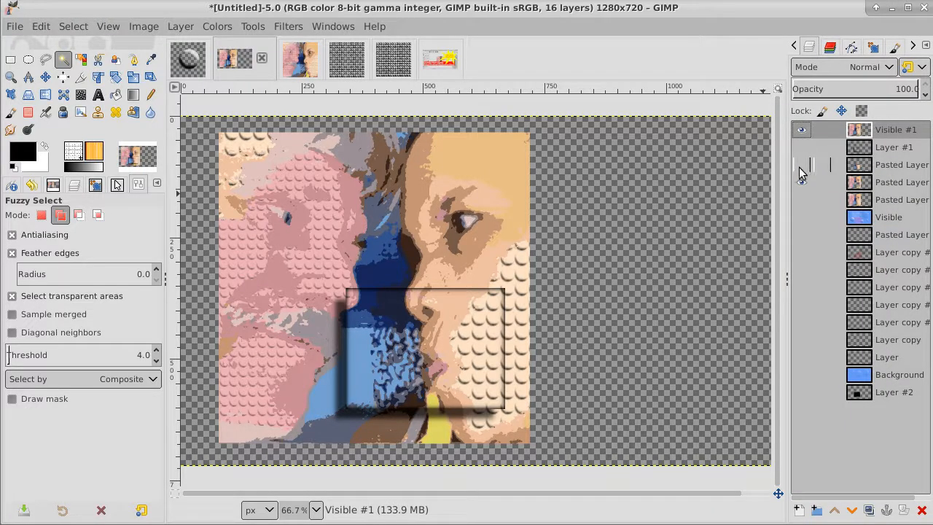
click(802, 218)
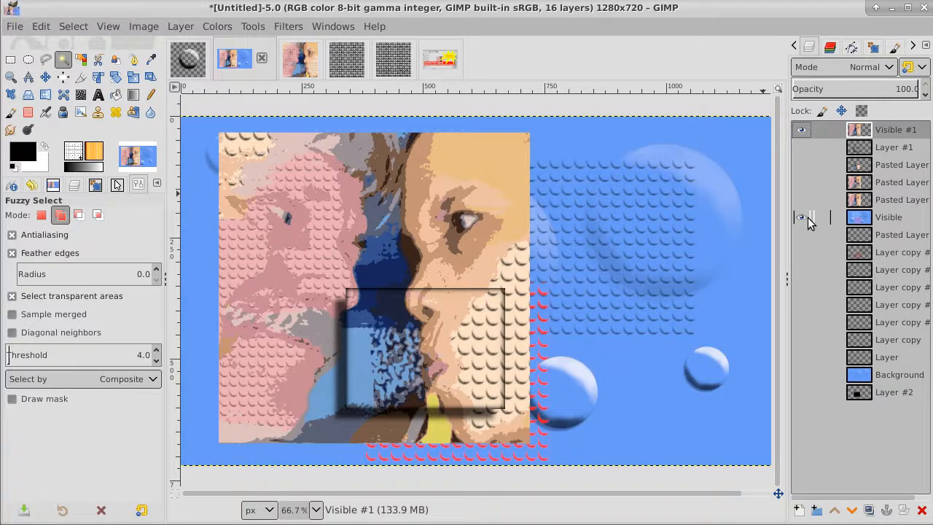
Raise the blue Visible layer until it sits directly beneath Visible #1.
click(893, 218)
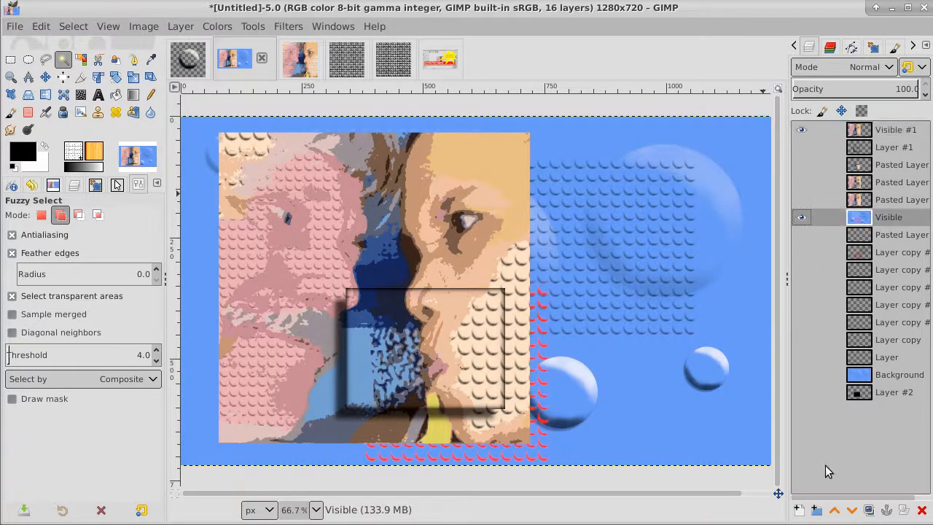
click(834, 510)
click(835, 511)
click(835, 510)
click(834, 510)
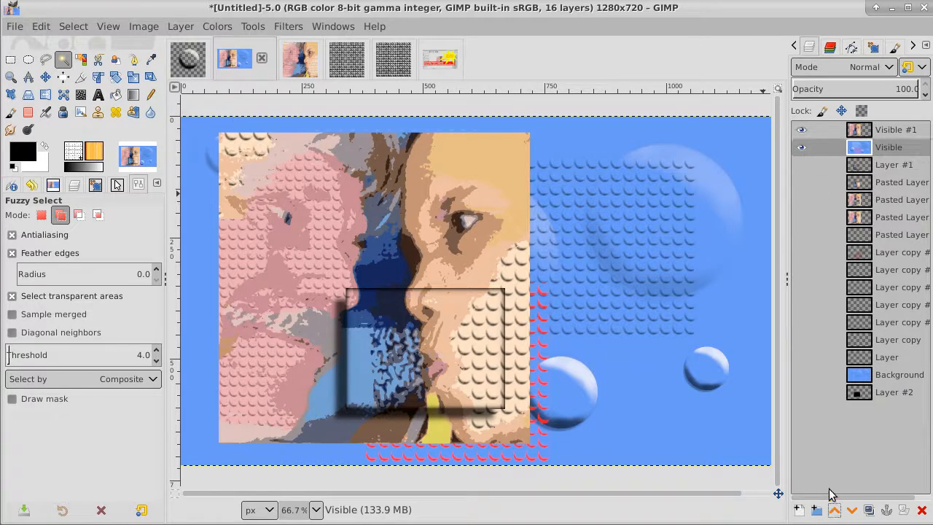
Scale the Visible #1 picture layer to 1043 × 545 px and move it up and left to the canvas's top edge.
click(902, 131)
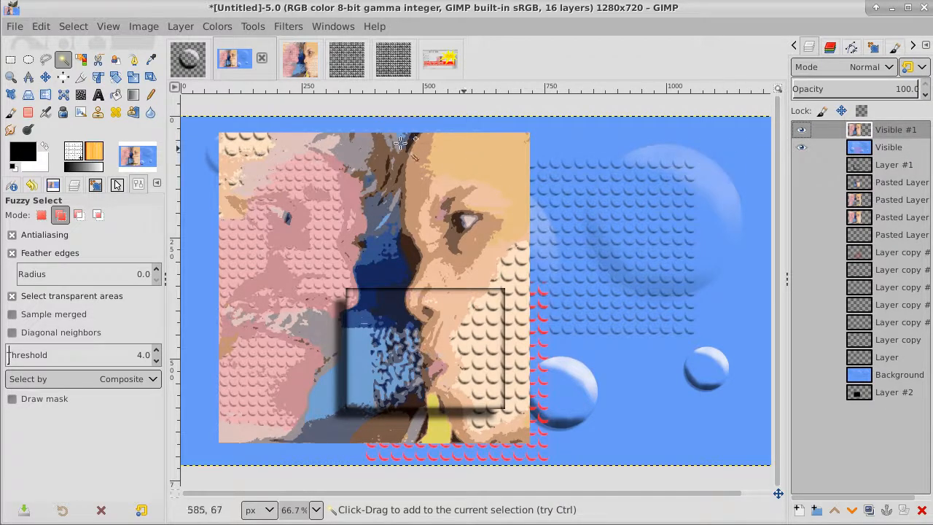
click(132, 78)
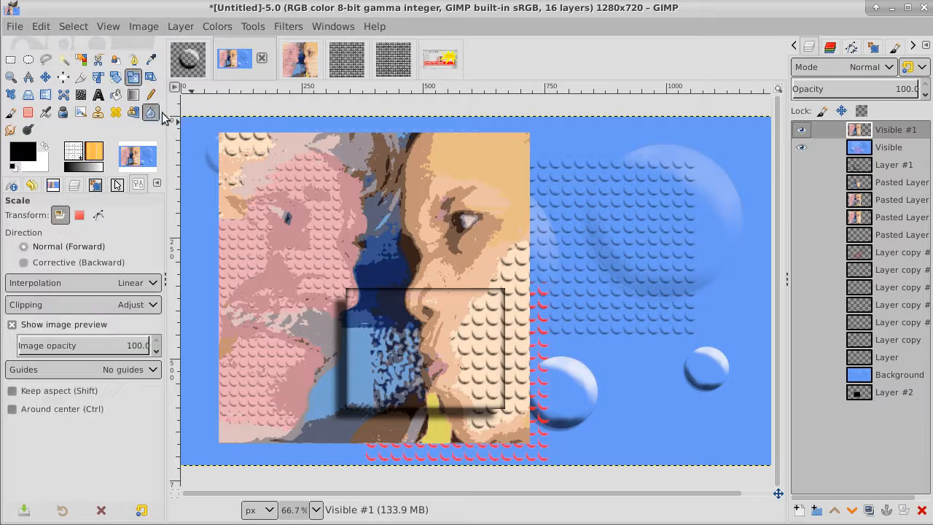
click(262, 191)
drag(189, 121, 305, 206)
click(729, 199)
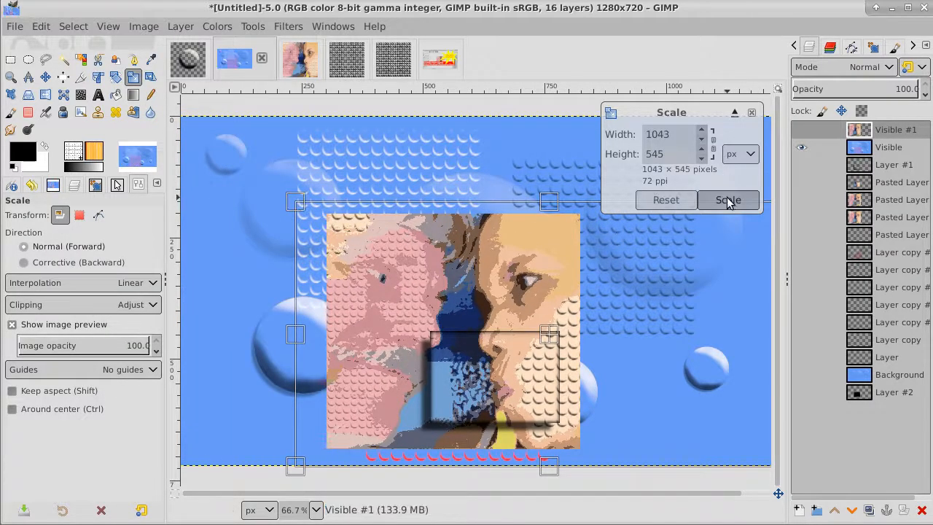
click(45, 77)
drag(506, 263, 403, 177)
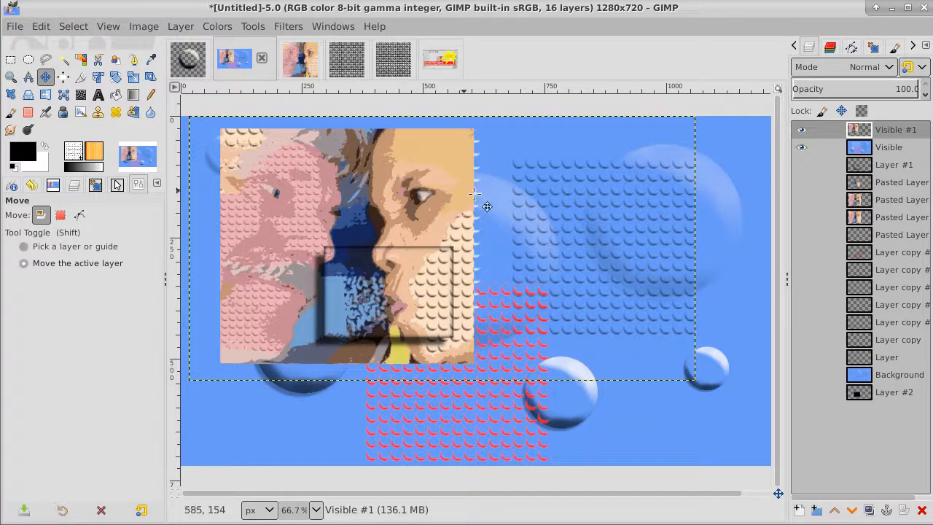
Resize Visible #1 to the image size and select the picture by fuzzy-selecting the transparent area around it and inverting.
right_click(910, 130)
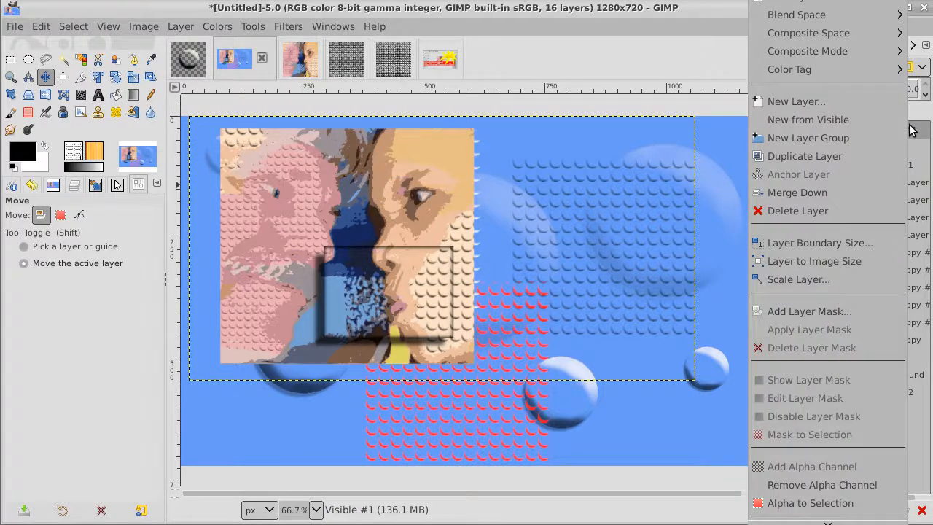
click(889, 262)
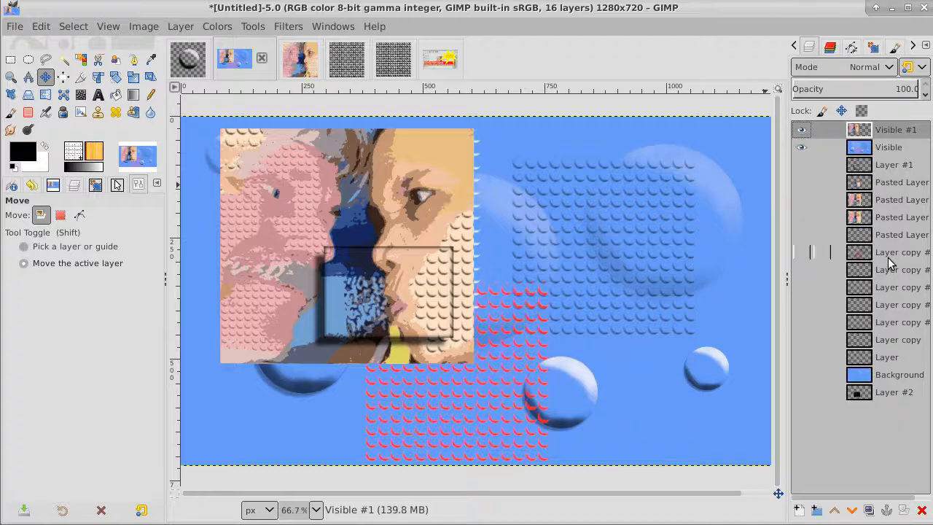
click(64, 60)
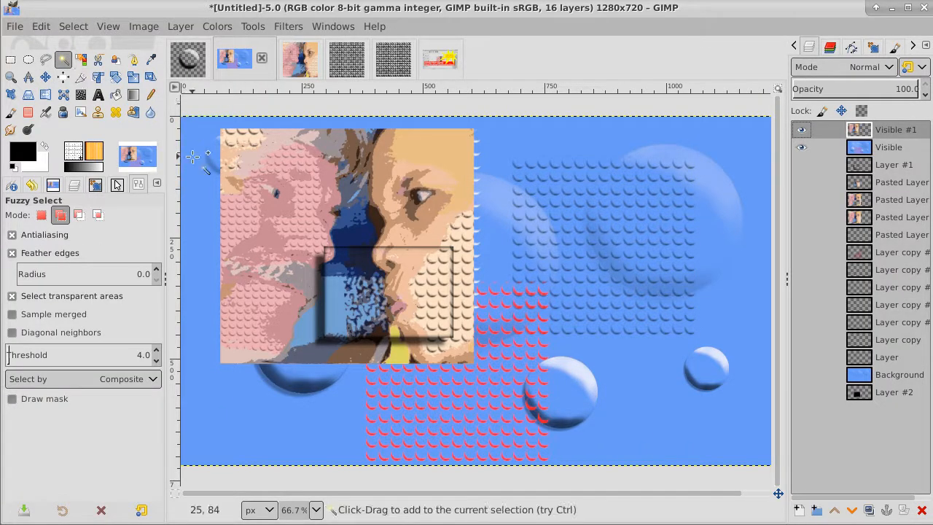
click(192, 156)
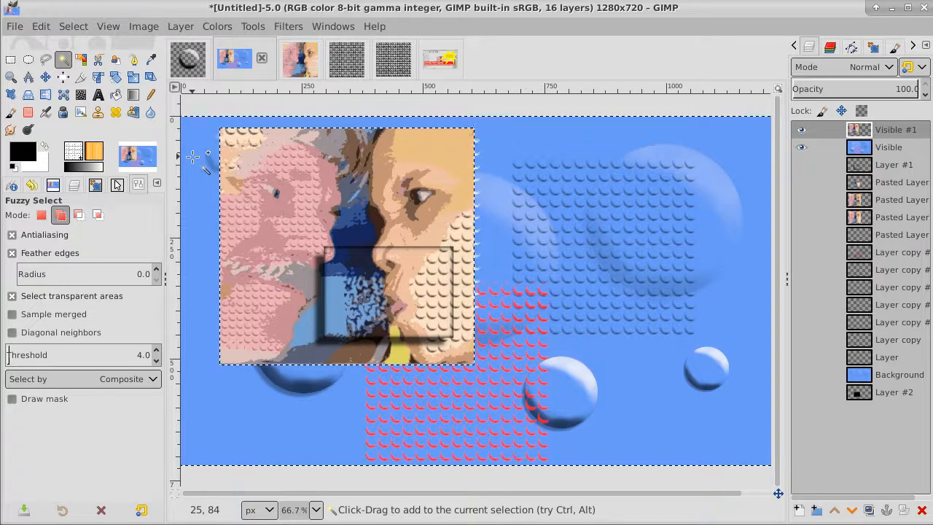
click(73, 26)
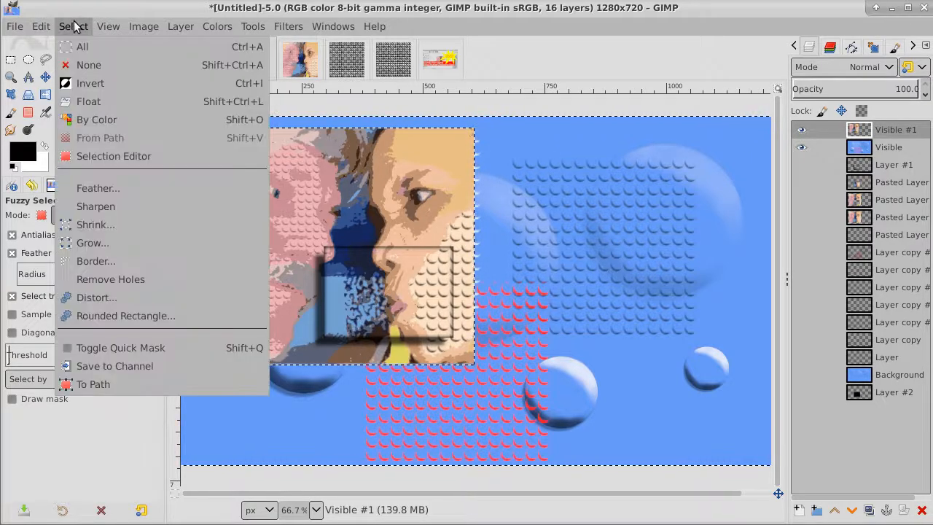
click(66, 84)
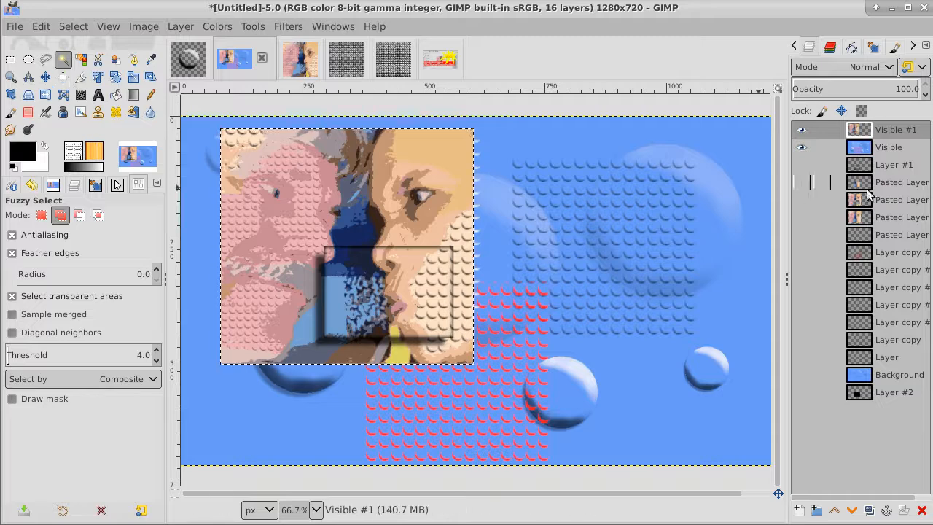
Add a new layer above the blue Visible layer and fill the picture-shaped selection on it with black.
click(903, 148)
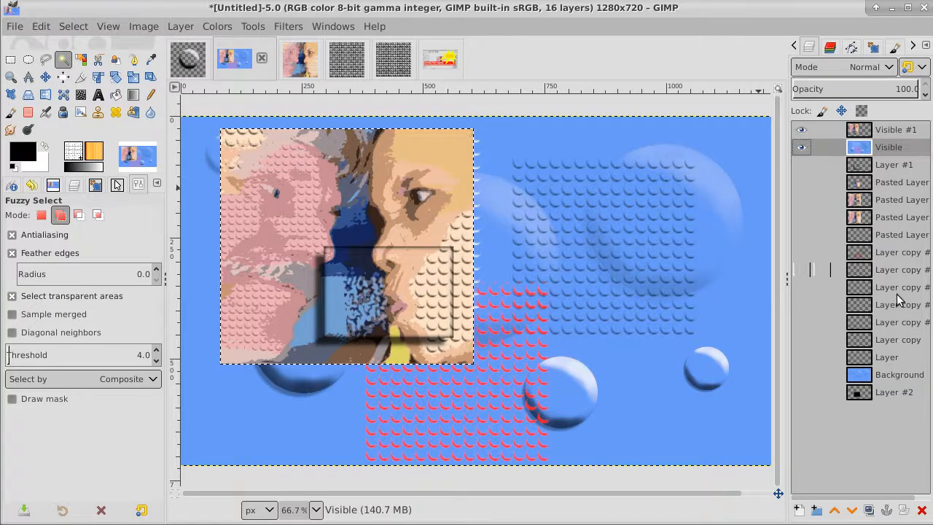
click(799, 510)
click(925, 513)
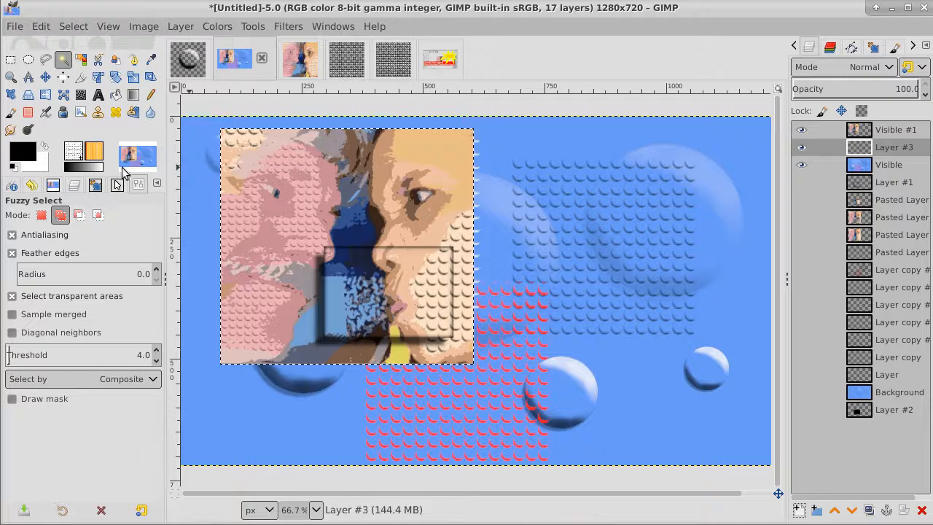
click(116, 96)
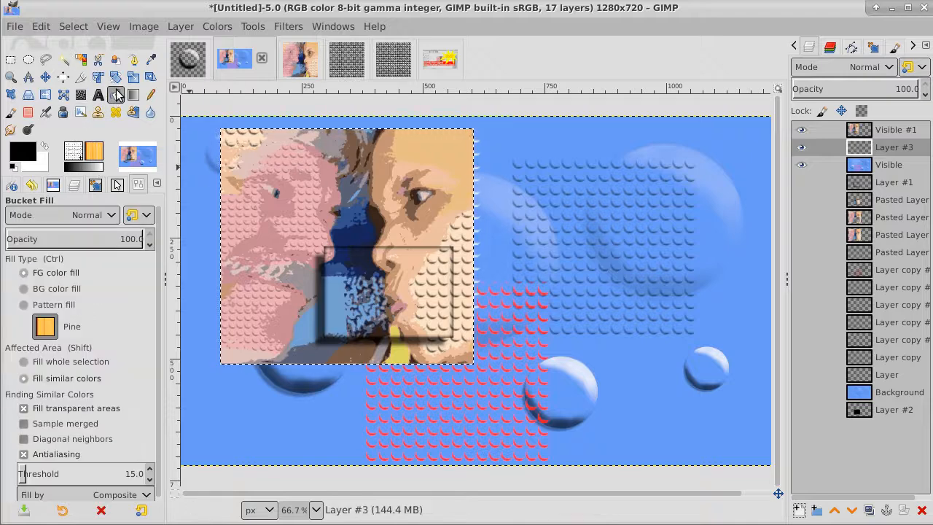
click(385, 185)
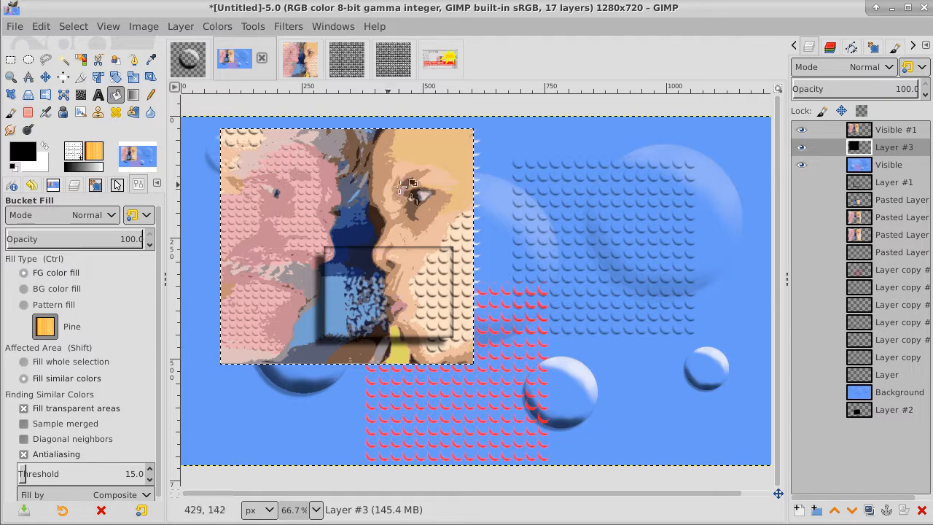
click(802, 130)
click(802, 129)
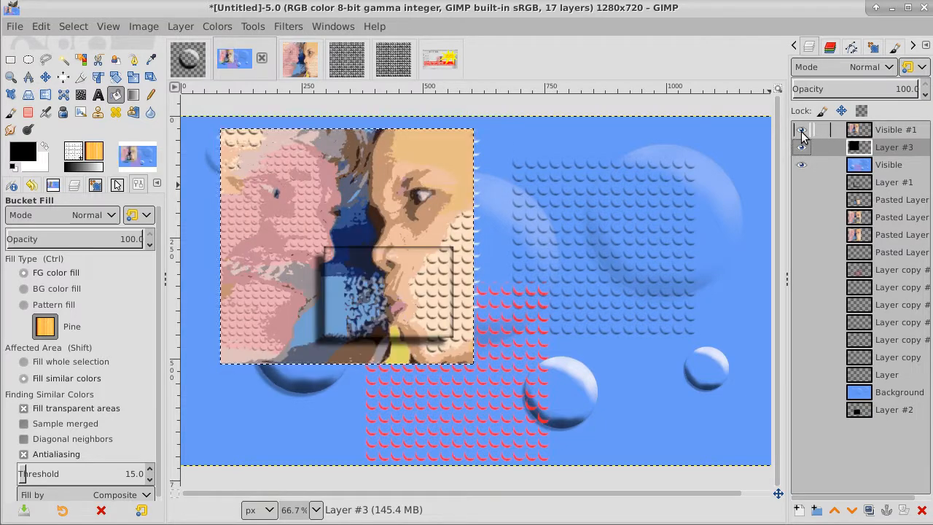
Clear the selection and apply a Gaussian blur of 5.50 in X and Y to the black shadow layer.
click(74, 26)
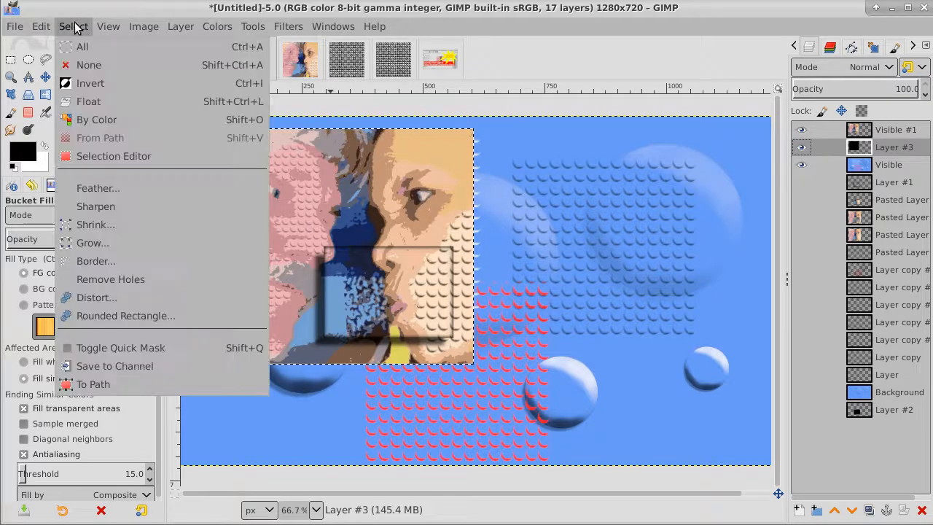
click(88, 65)
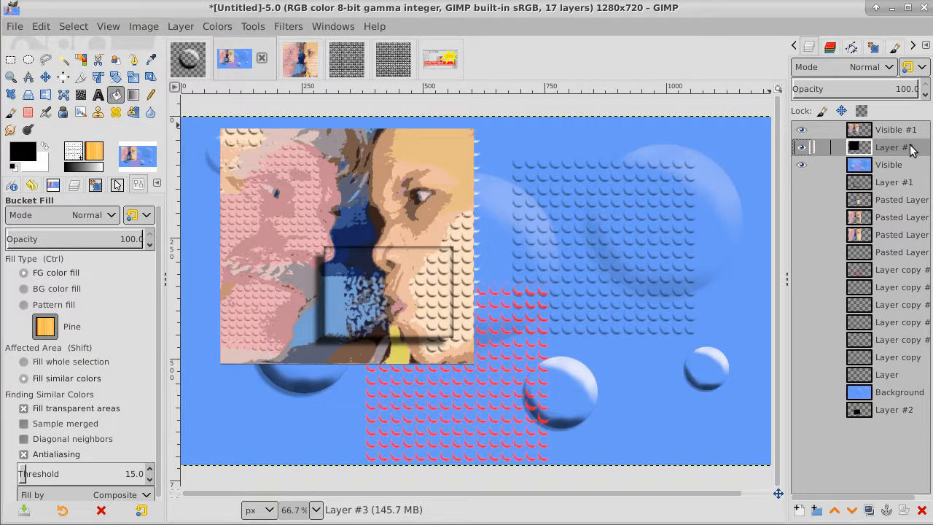
click(283, 28)
mouse_move(334, 134)
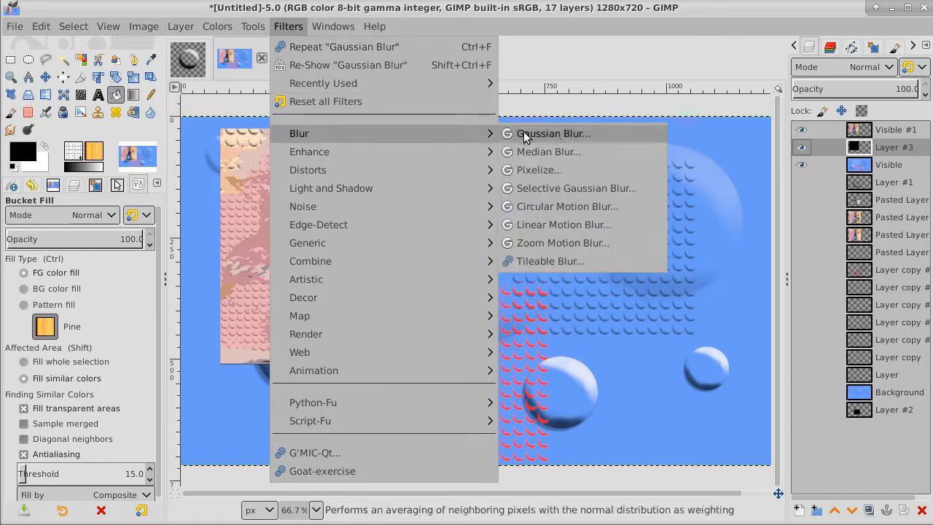
click(553, 134)
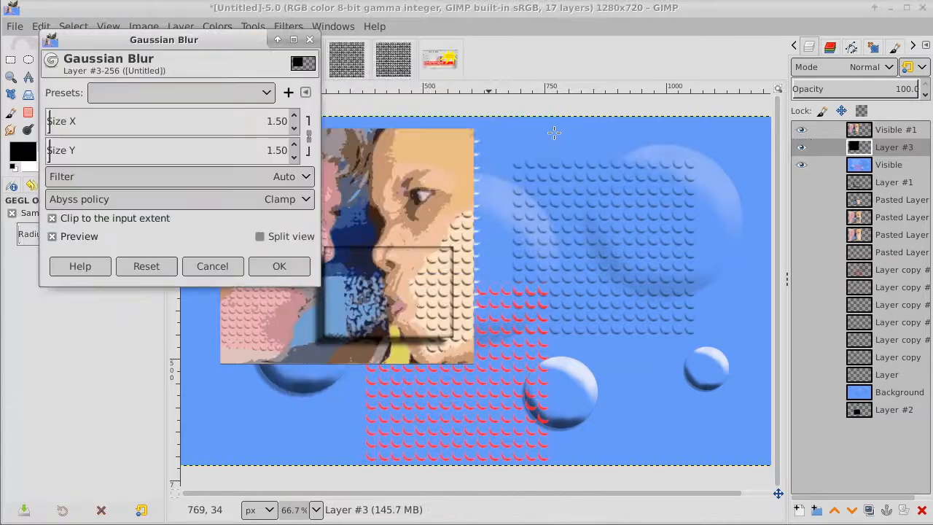
click(294, 117)
click(294, 116)
click(294, 117)
click(294, 117)
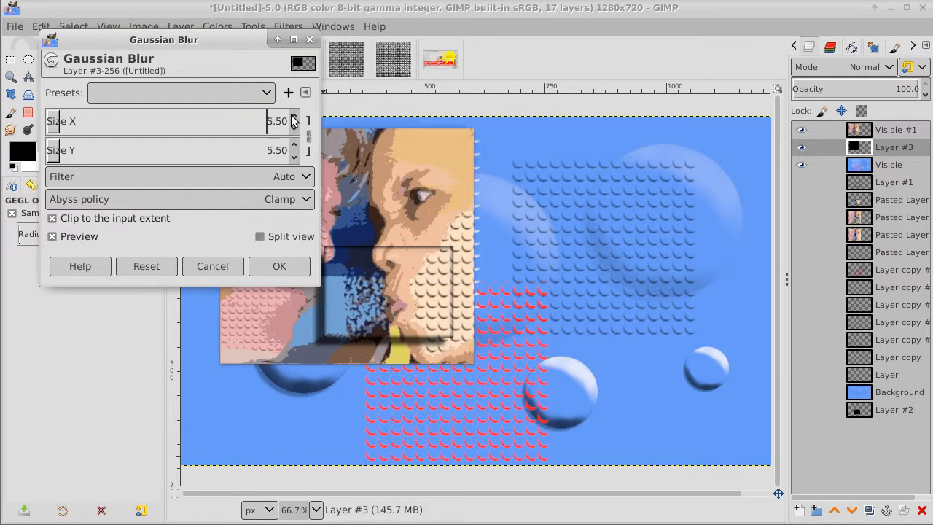
click(281, 264)
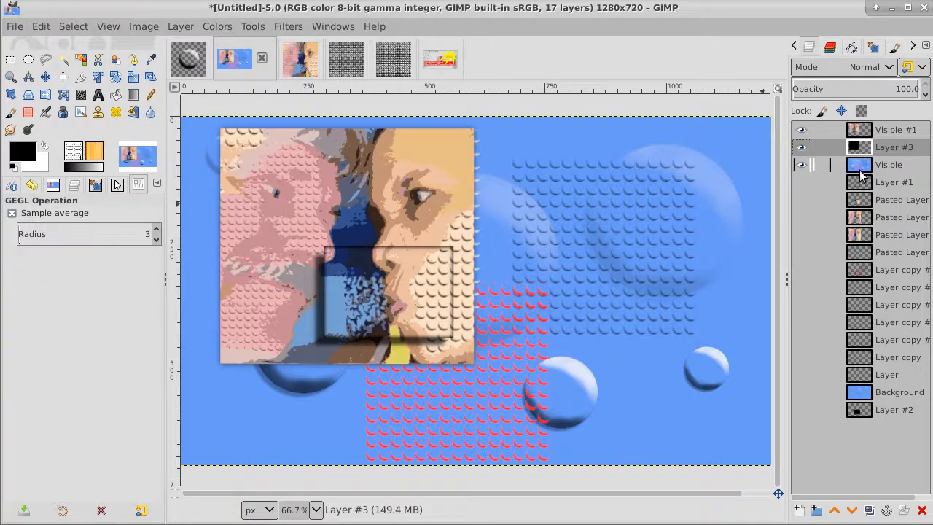
Shift the blurred shadow slightly down and left of the picture and resize its layer to the image size.
click(45, 76)
drag(419, 199, 405, 215)
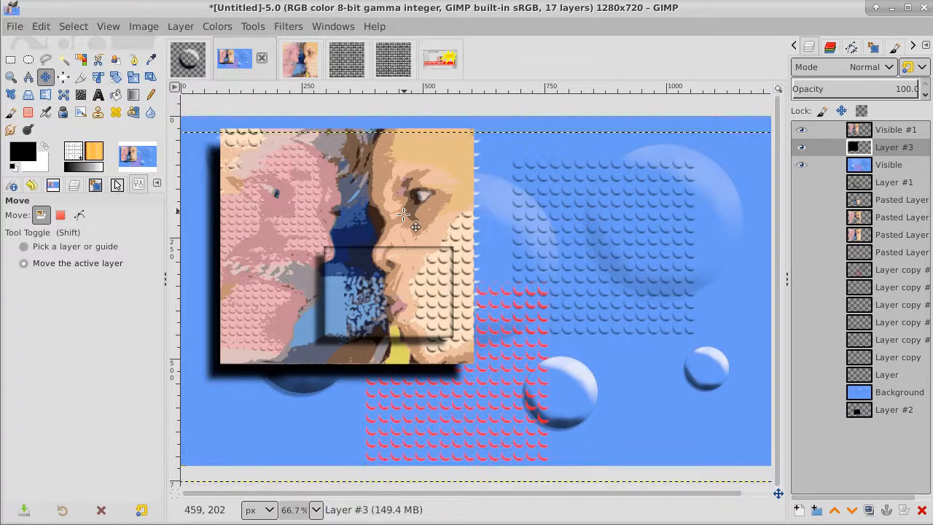
right_click(902, 148)
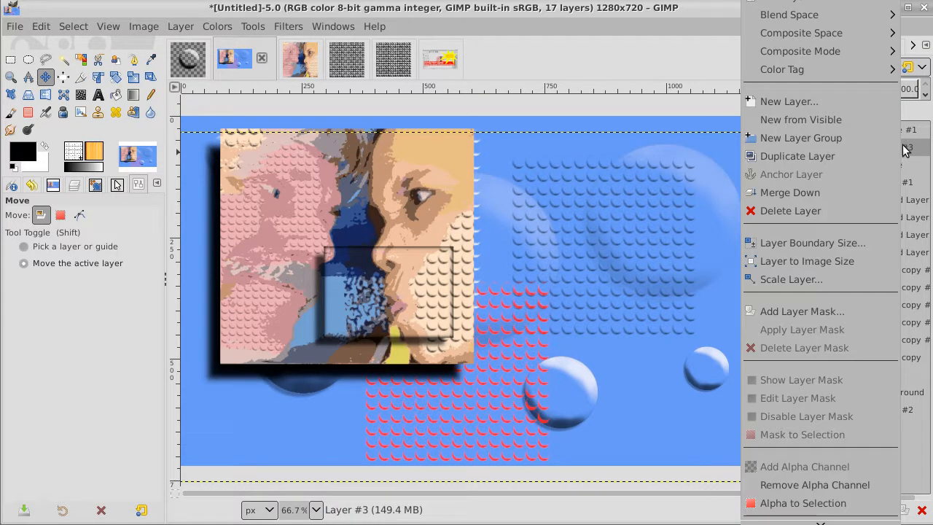
click(830, 260)
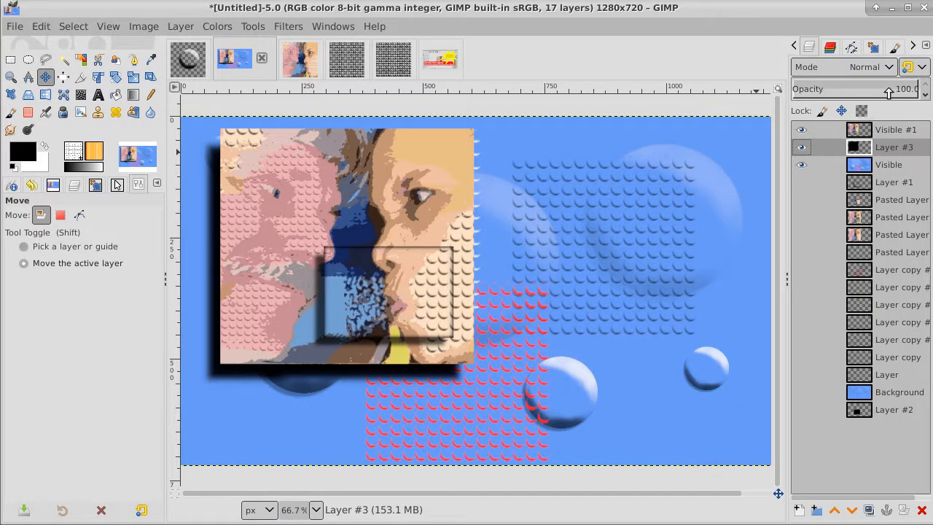
Lower the shadow layer's opacity to 75.8 and merge the Visible #1 picture layer down onto it.
mouse_move(888, 88)
mouse_down()
mouse_move(873, 91)
mouse_move(888, 93)
mouse_up()
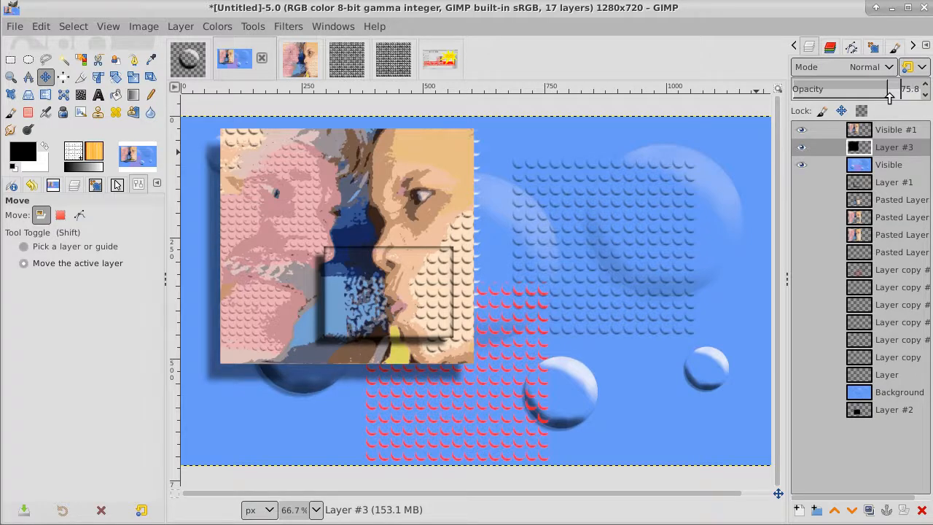
right_click(908, 133)
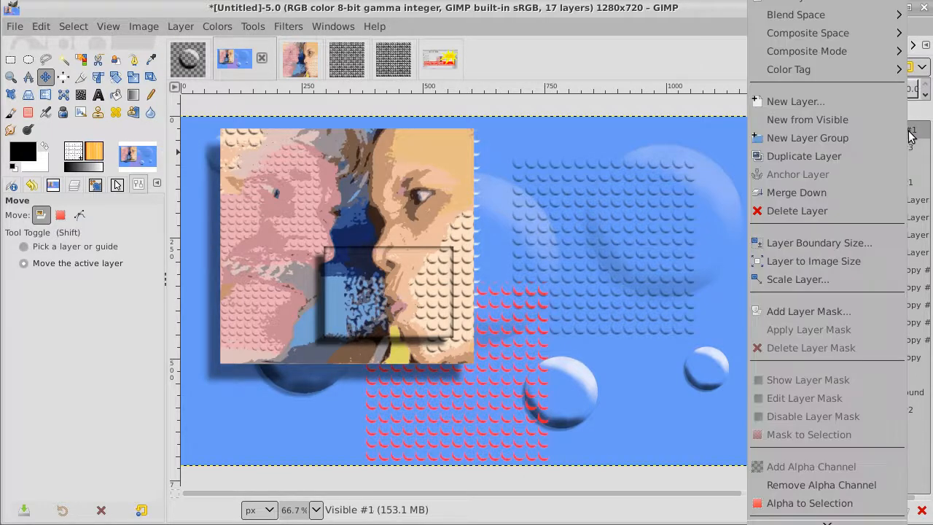
click(860, 192)
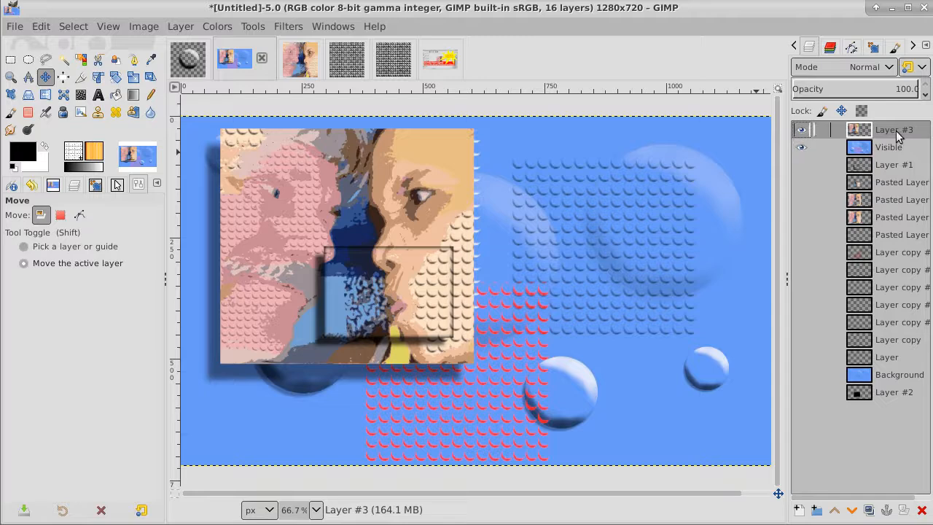
click(801, 147)
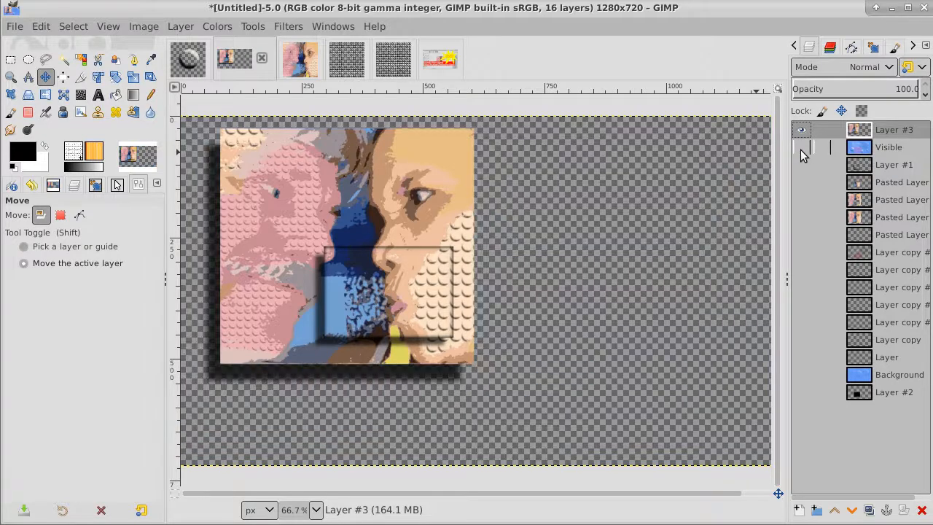
click(801, 148)
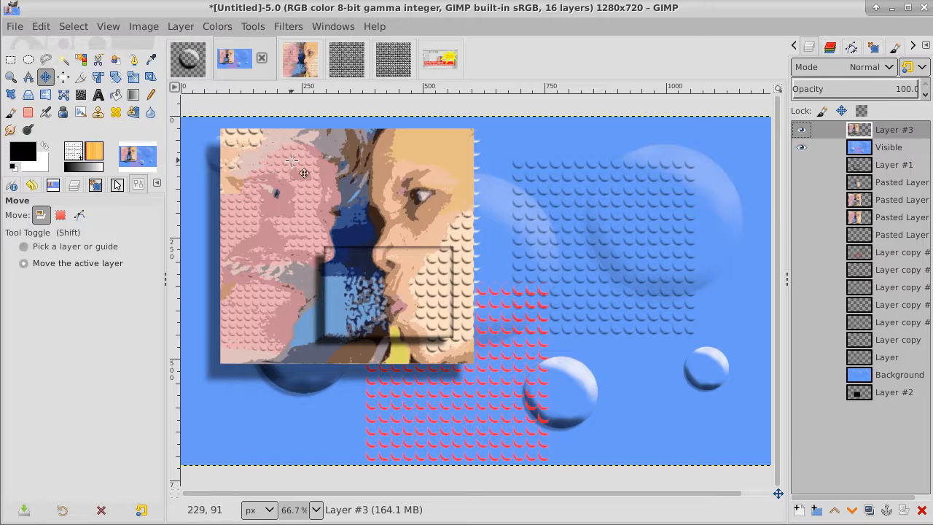
Move the merged picture slightly lower so the top row of white crescents shows, and resize its layer to the image size.
drag(293, 162, 503, 159)
drag(559, 177, 303, 185)
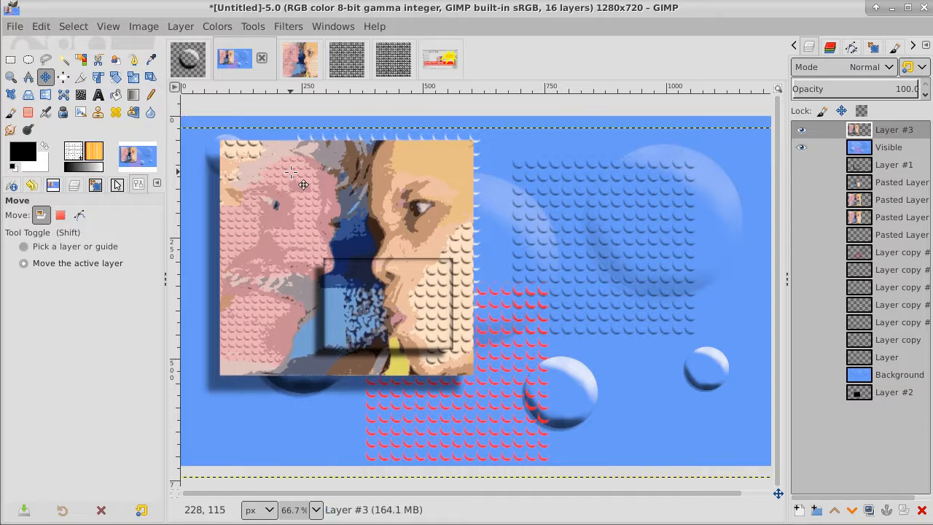
right_click(901, 130)
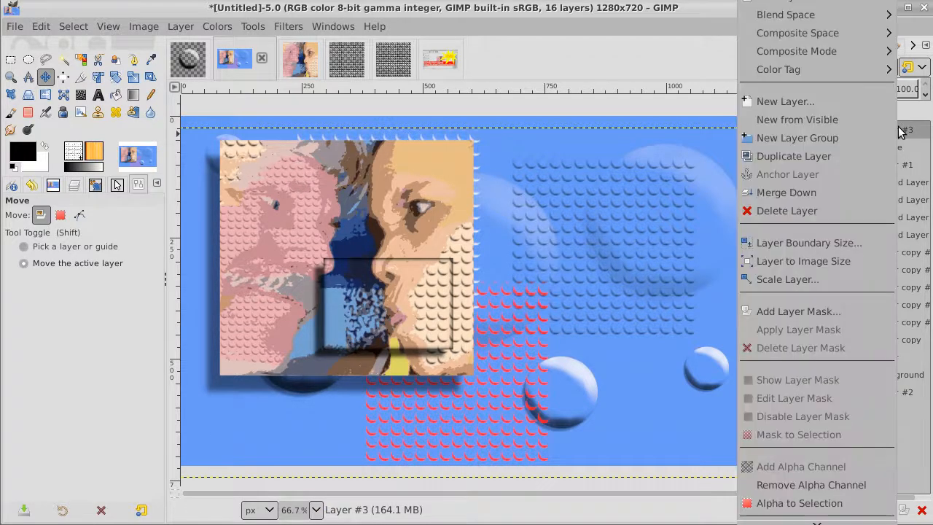
click(843, 261)
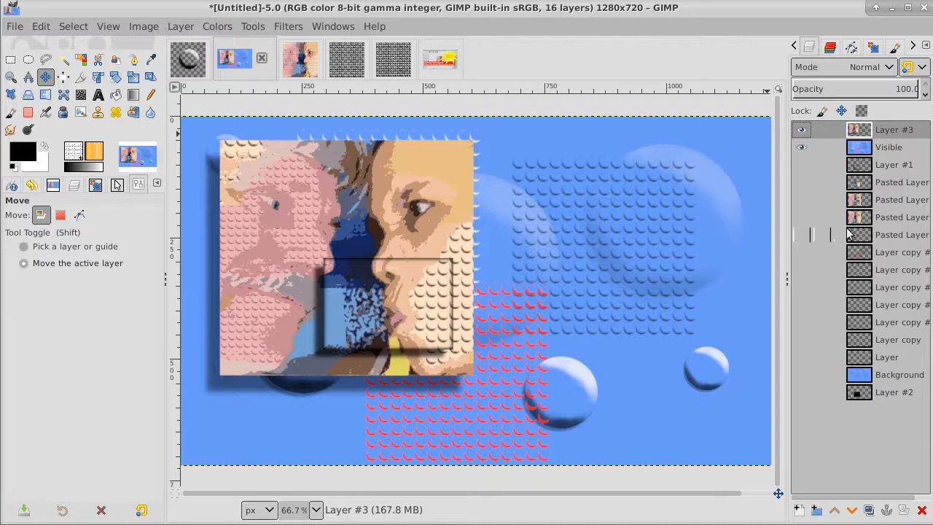
Hide the picture layer and draw a fixed-aspect circular selection of about 87 × 87 px around the small upper-left bubble.
click(801, 129)
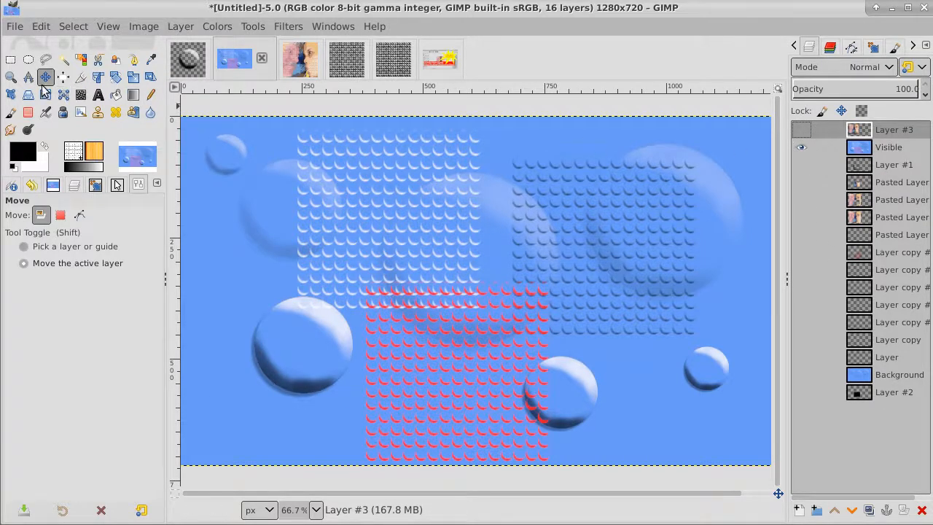
click(27, 60)
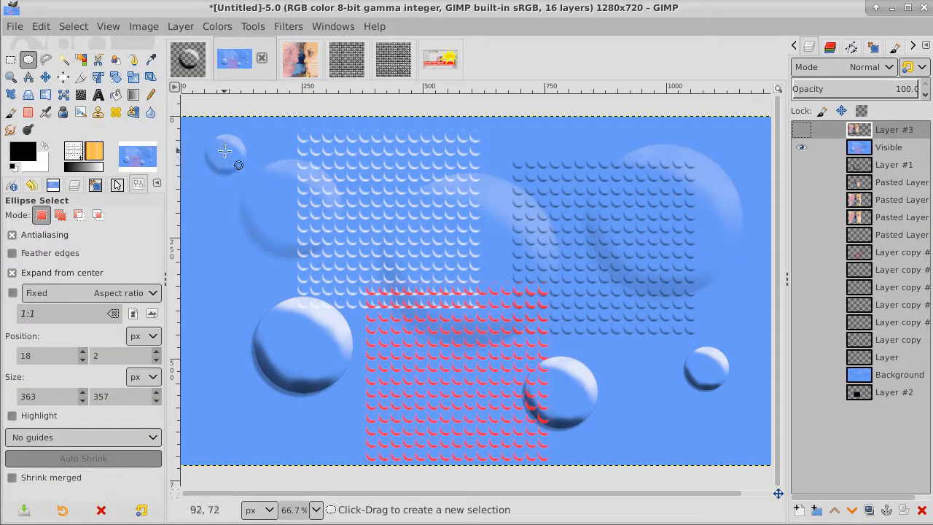
click(13, 292)
drag(226, 152, 248, 170)
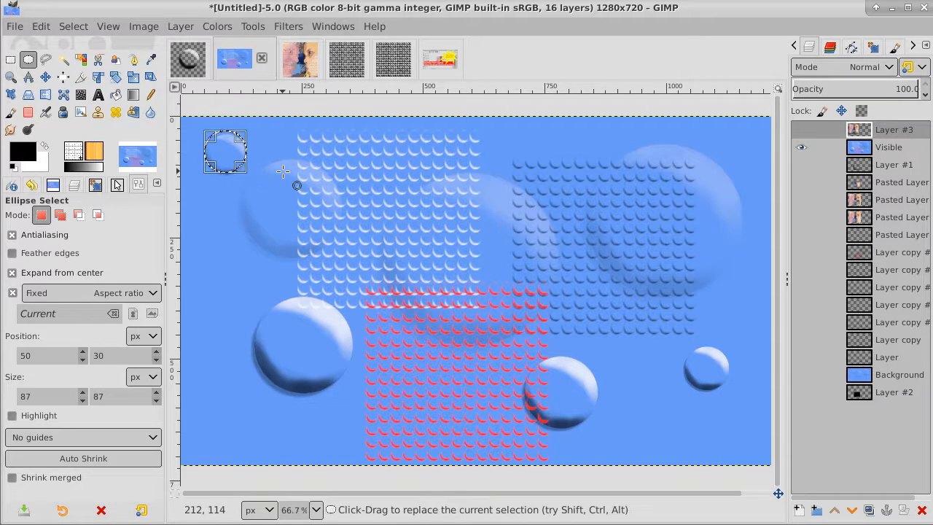
Show the picture layer again, delete the circled area from it to reveal the bubble, and clear the selection.
click(801, 130)
key(Delete)
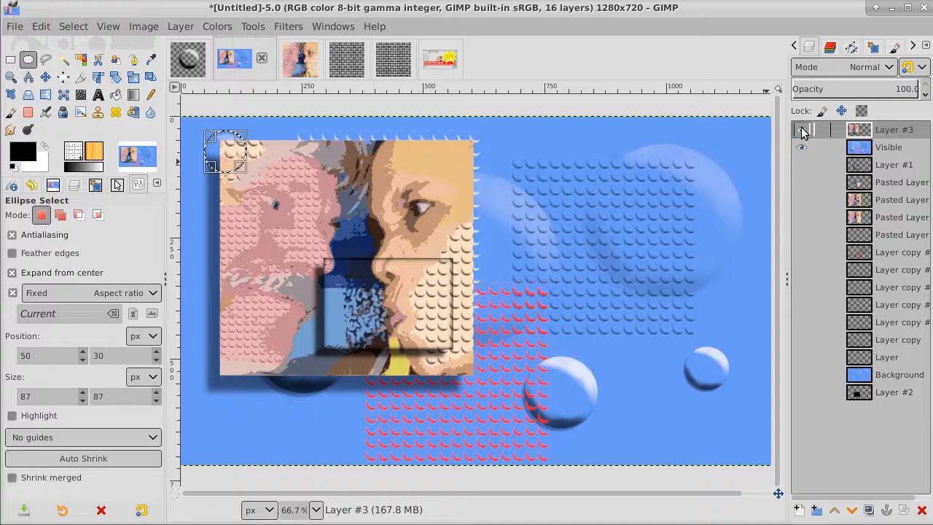
click(73, 26)
click(91, 63)
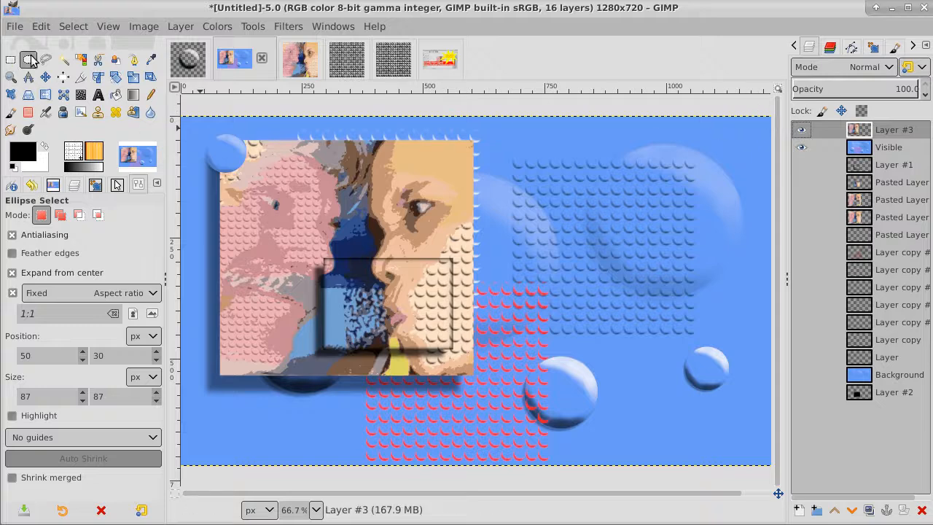
Nudge the picture layer a few pixels right and down relative to the bubble, and resize the layer to the image size.
click(45, 77)
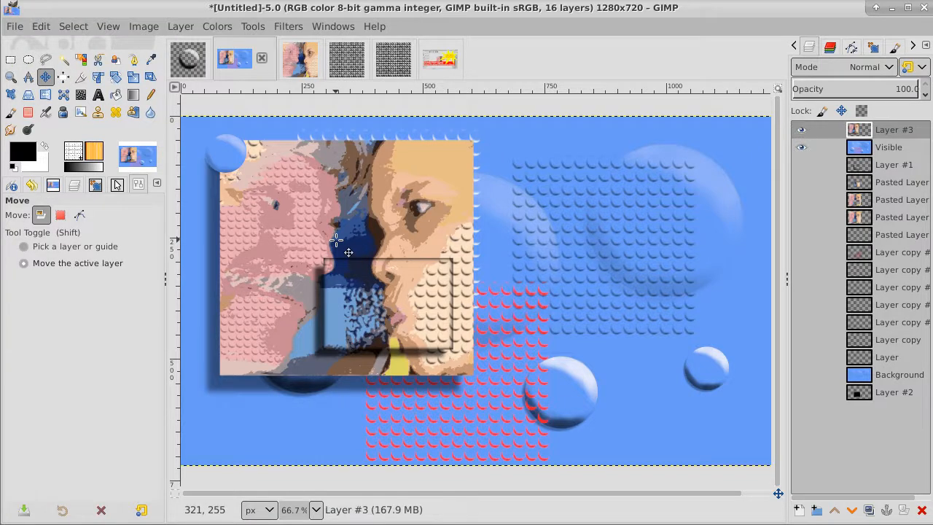
key(Right)
key(Right)
key(Down)
key(Down)
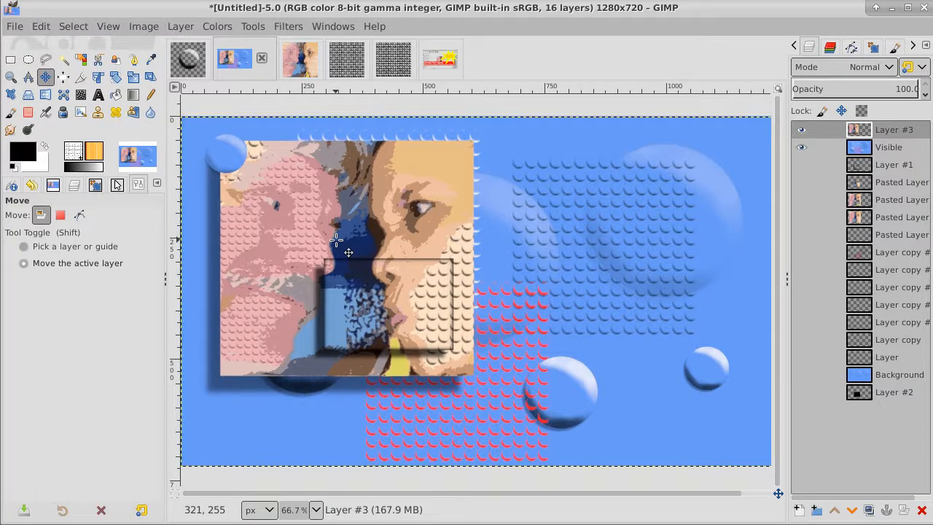
key(Right)
key(Right)
key(Down)
key(Down)
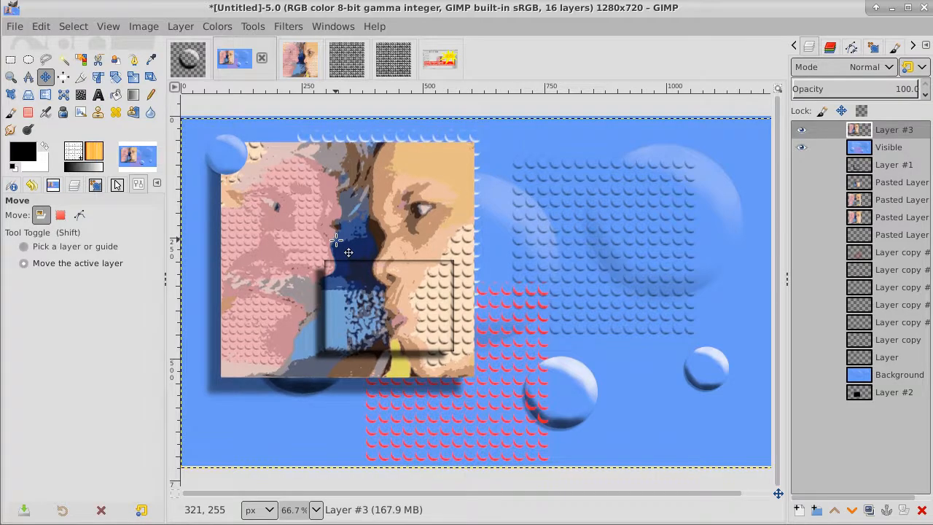
key(Down)
key(Down)
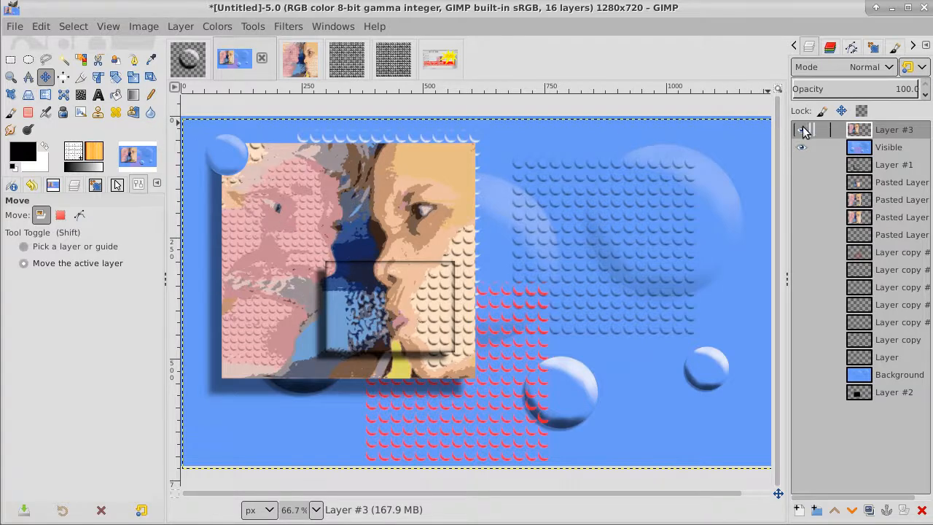
right_click(917, 133)
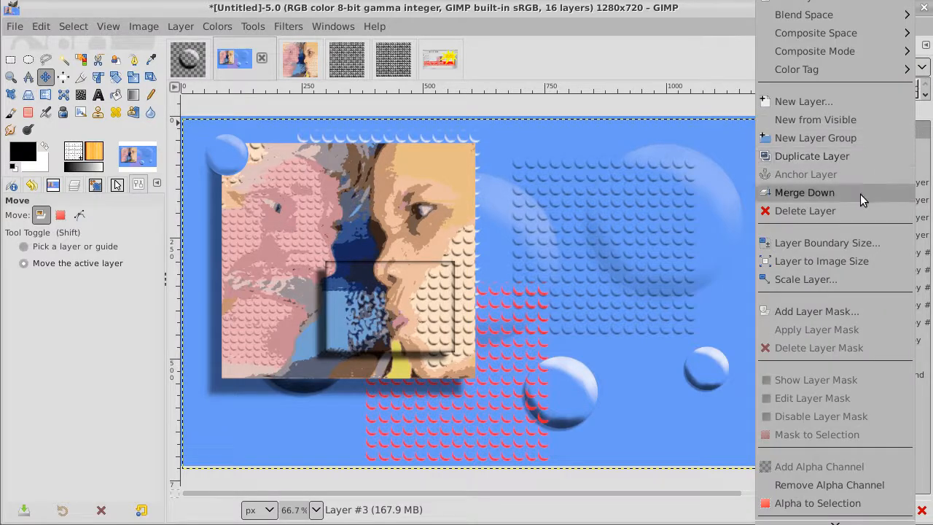
click(843, 262)
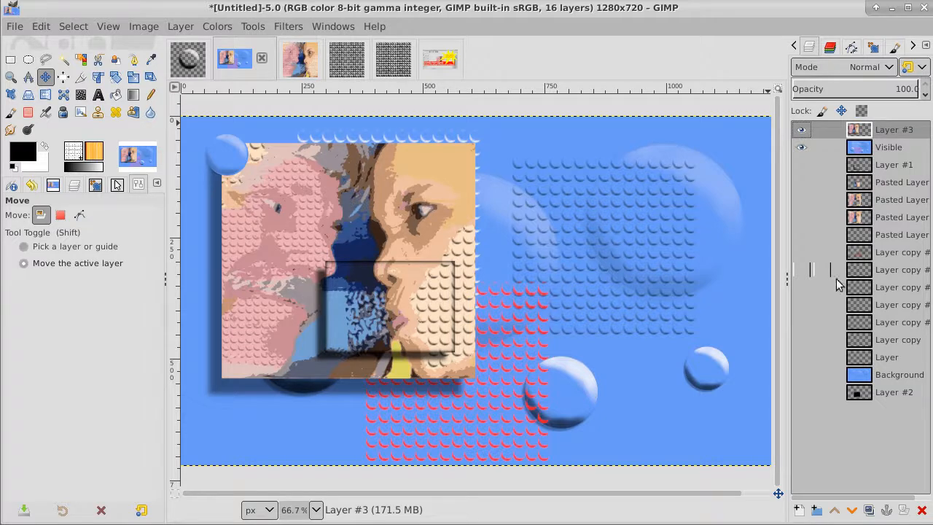
Add a new 1280 × 720 px transparent layer above the picture layer.
click(798, 510)
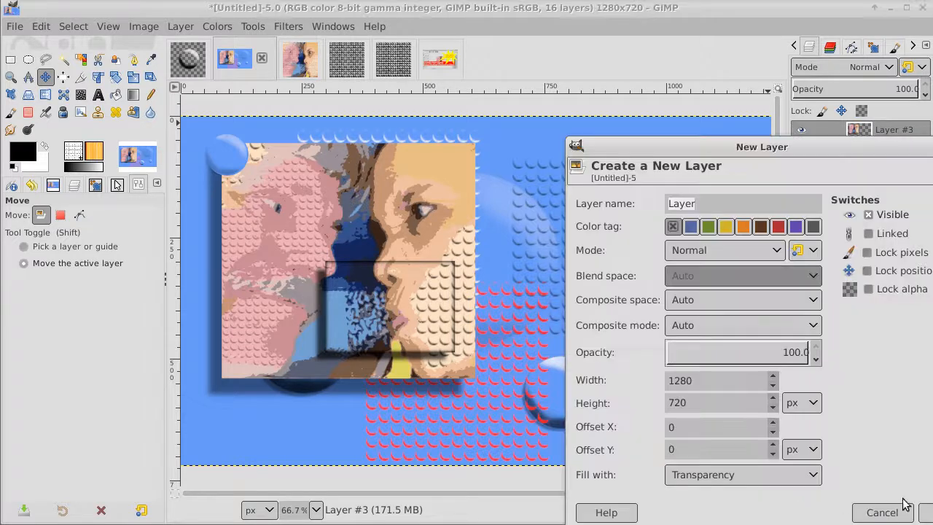
click(925, 512)
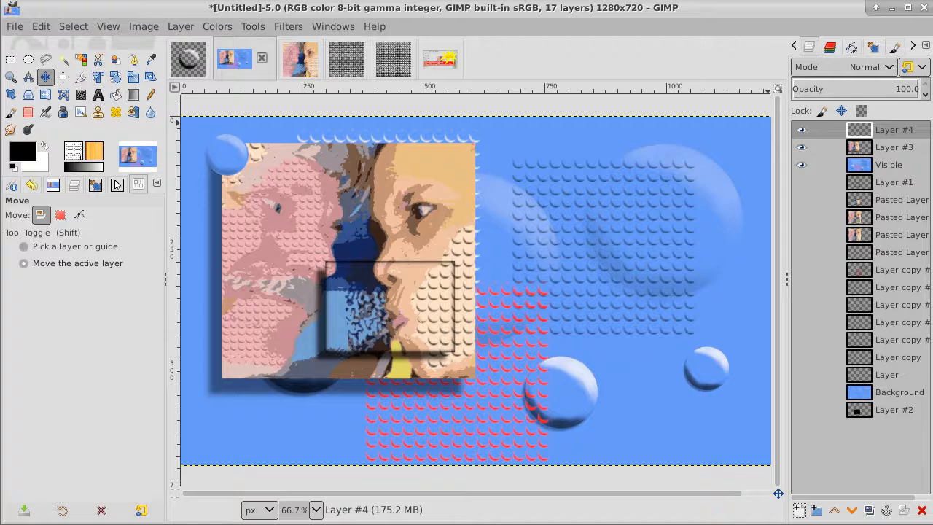
Set up the Text tool with centered justification and the Ubuntu Bold font.
click(98, 96)
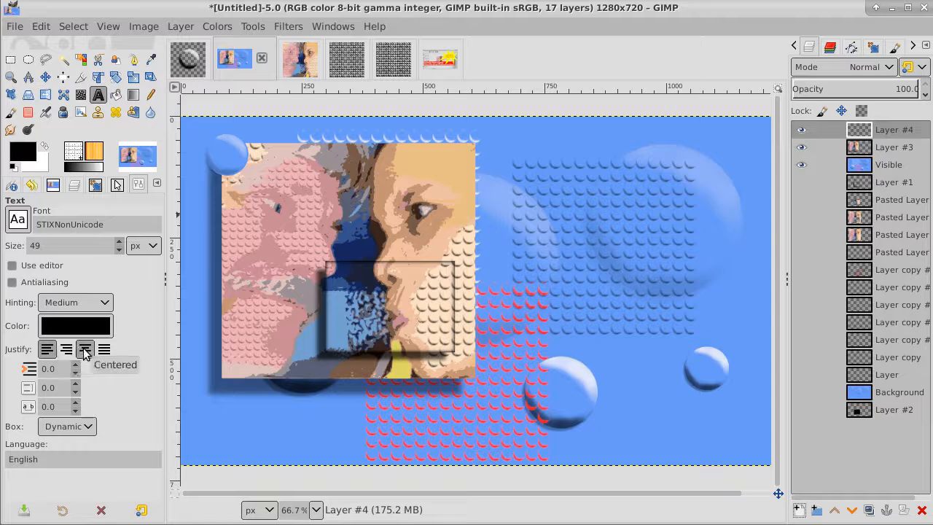
click(84, 349)
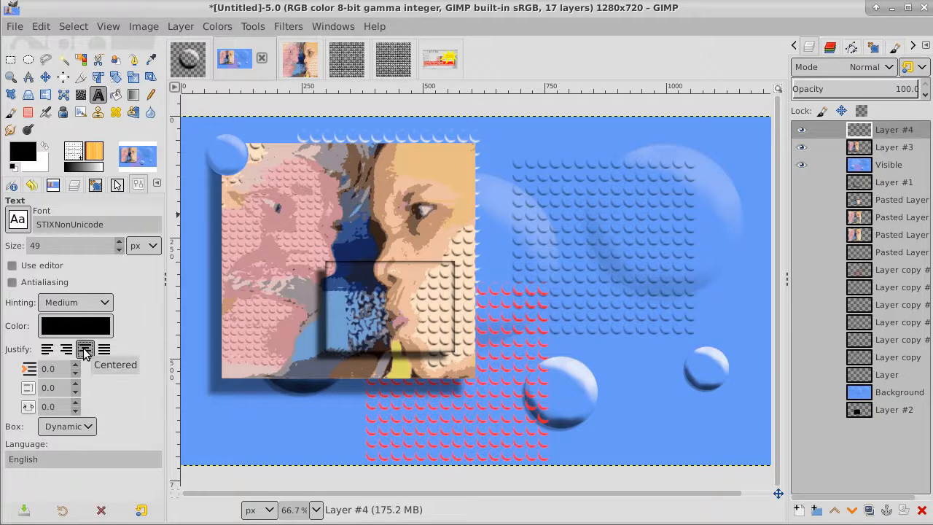
click(16, 219)
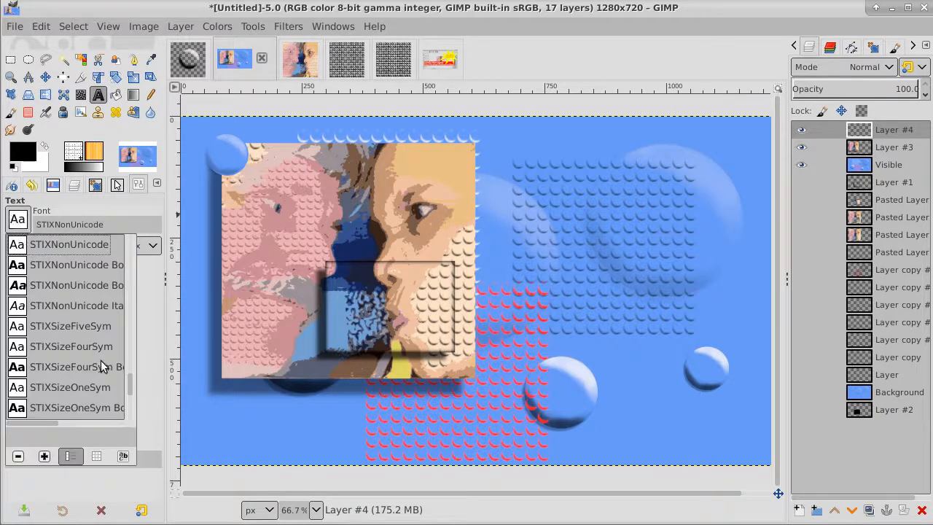
drag(128, 375, 129, 388)
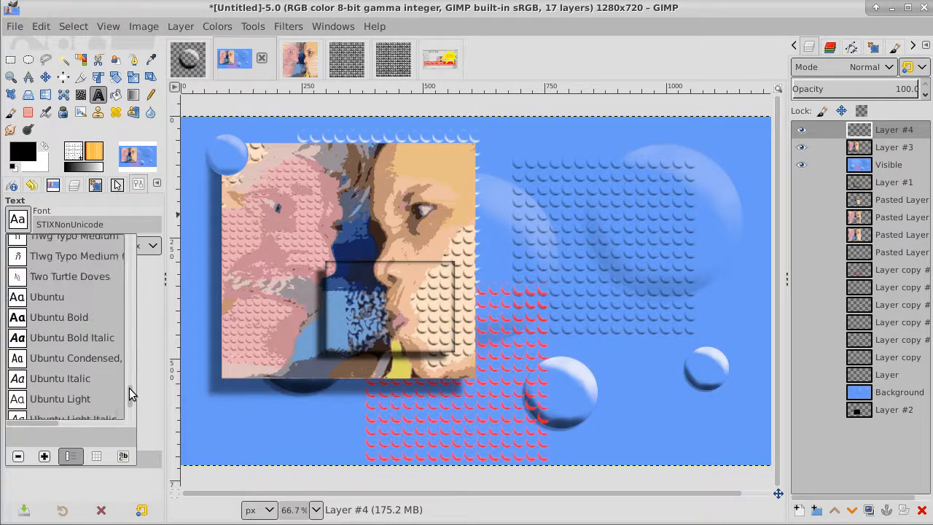
click(42, 324)
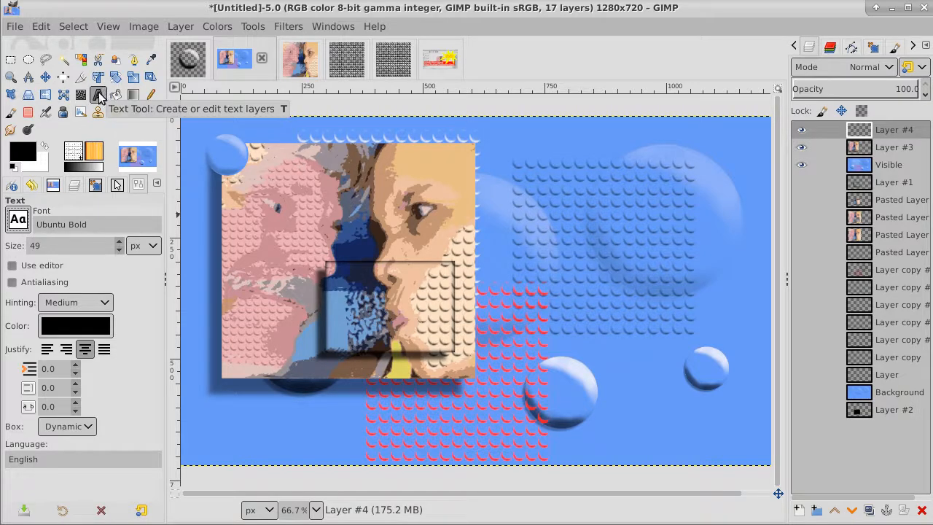
Place a two-line text layer over the picture reading "Gimp Tutorial Using Shadows" and "Cut and Paste".
click(403, 175)
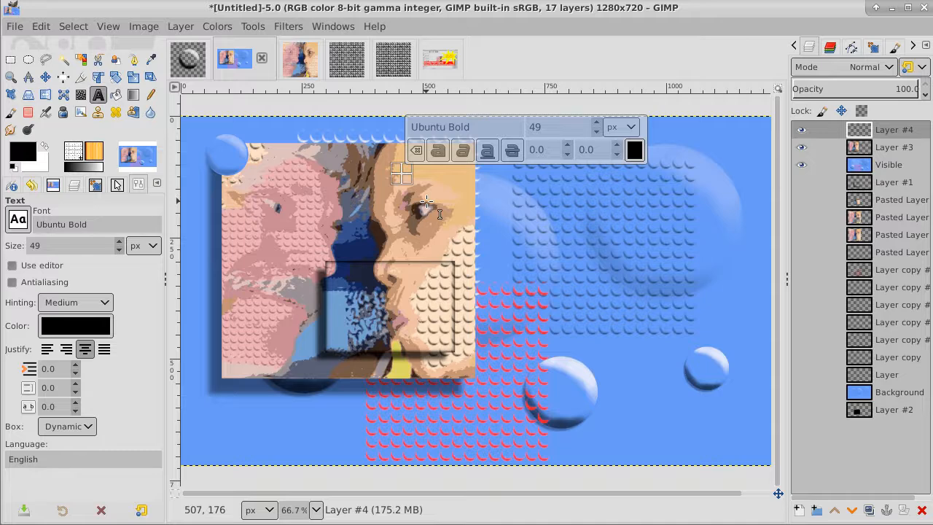
text(Gimp)
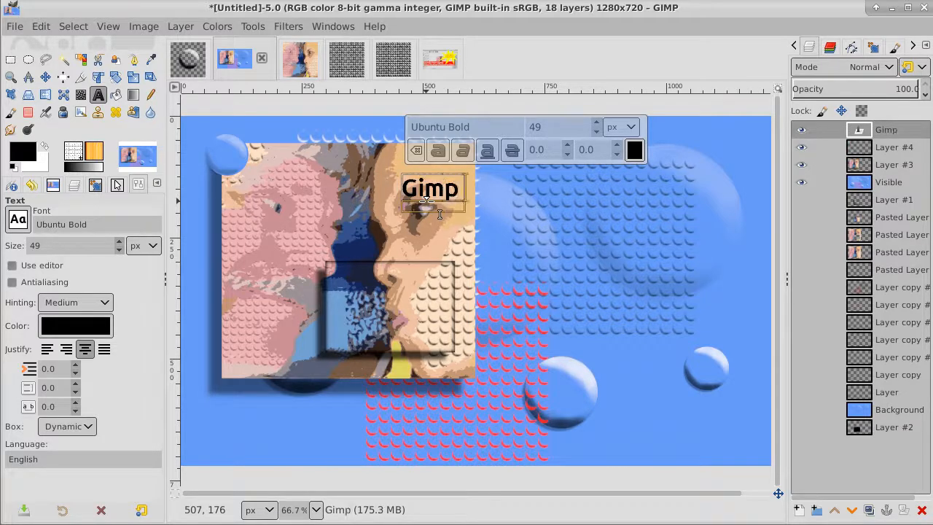
text( Tuto)
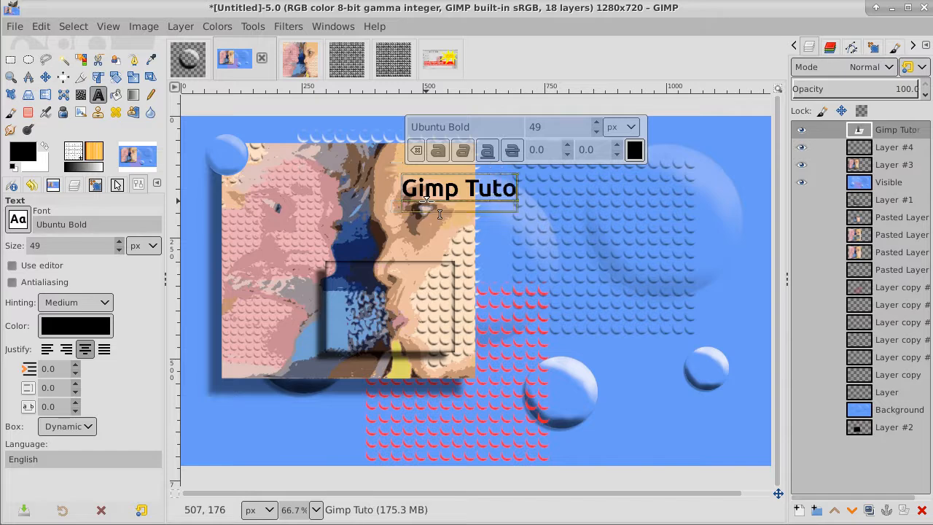
text(rial)
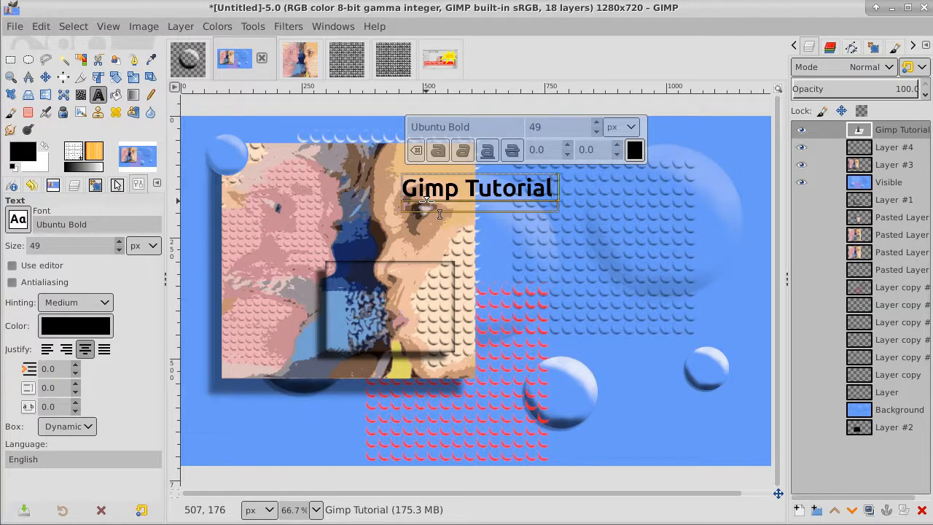
text( Using)
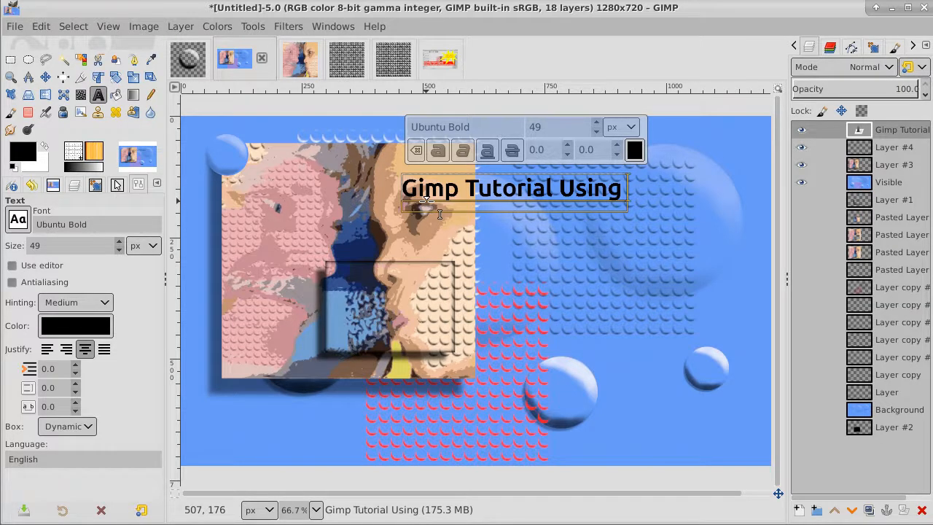
text( Shad)
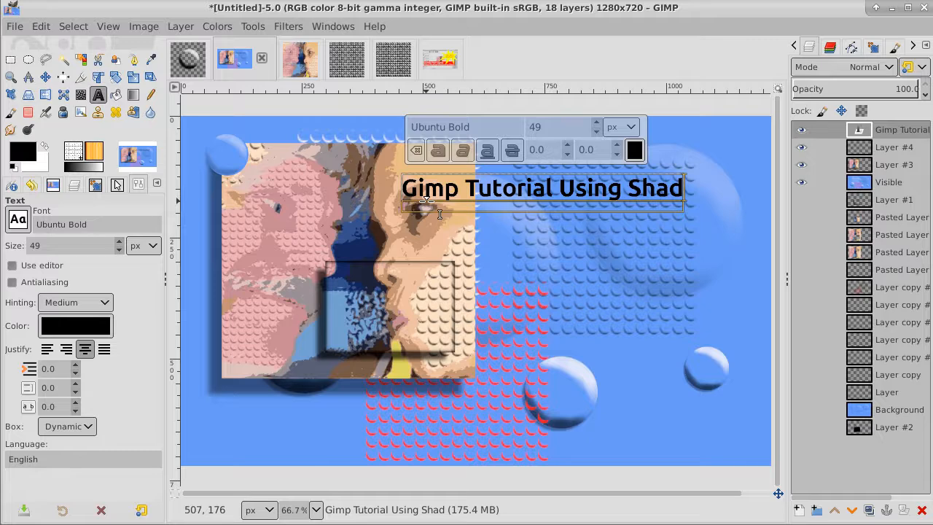
text(ows)
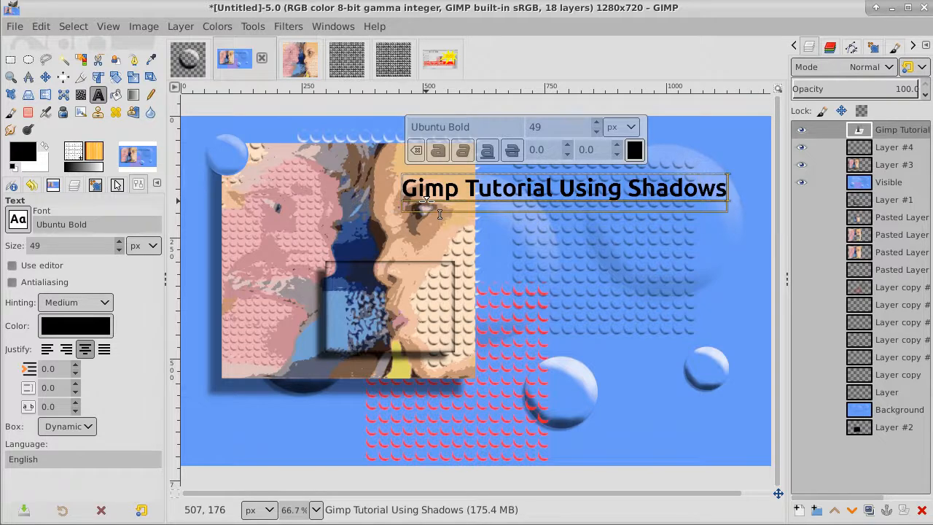
key(Return)
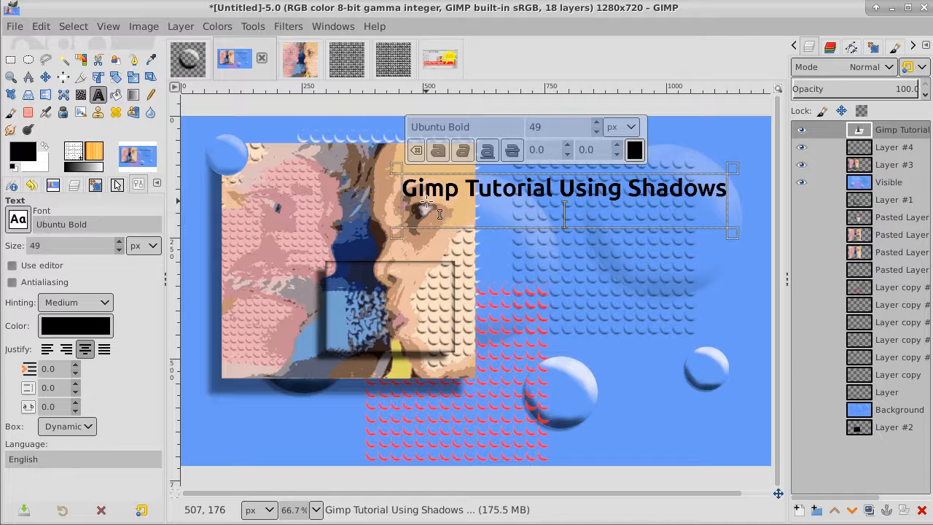
text(Cut )
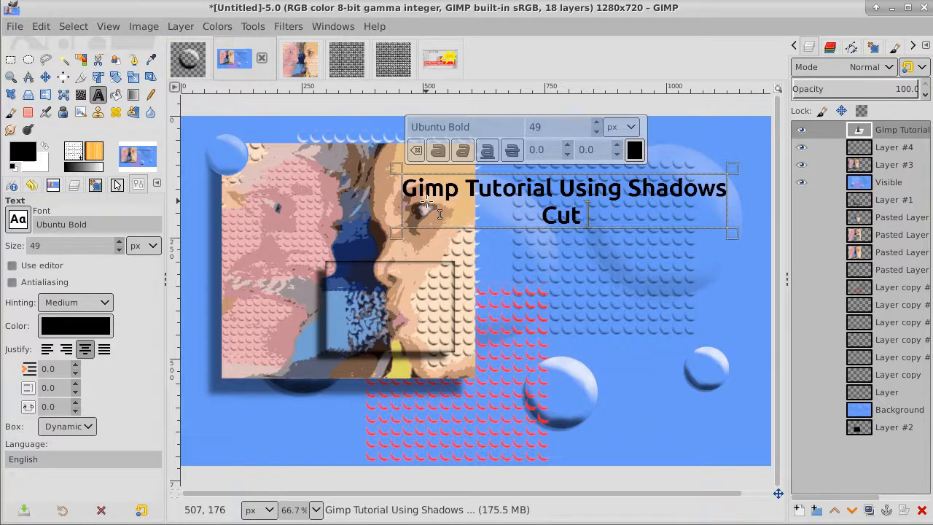
text(and Past)
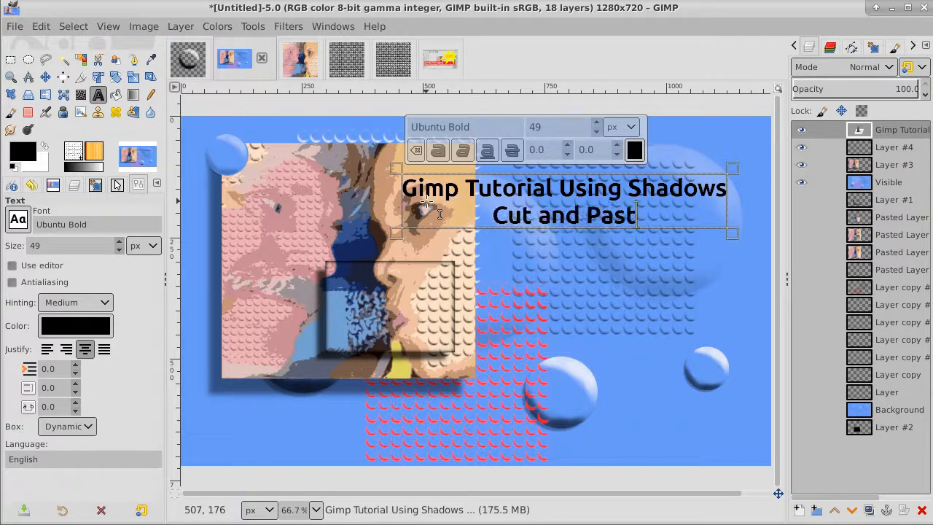
text(e)
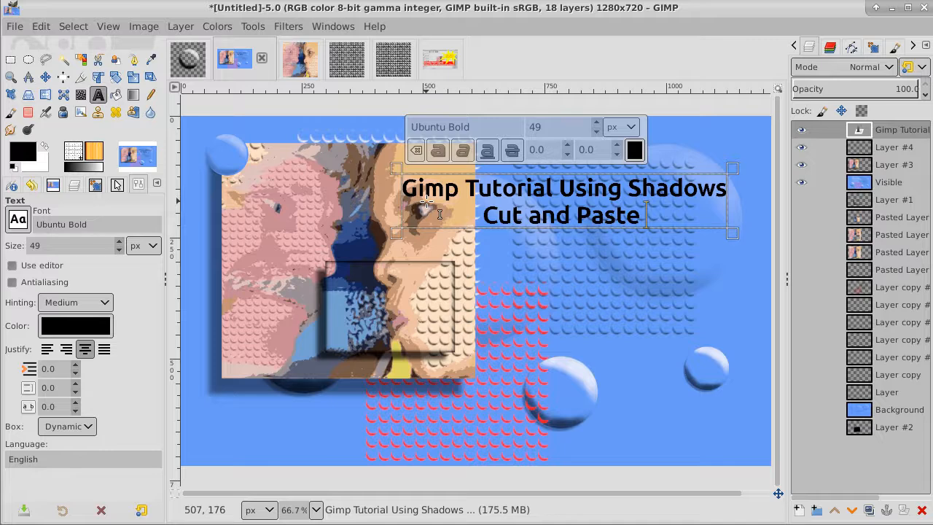
Insert "Fonts, " before "Cut and Paste" at the start of the title's second line.
key(Left)
key(Left)
key(Left)
key(Left)
key(Left)
key(Left)
key(Left)
key(Left)
key(Left)
key(Left)
key(Left)
key(Left)
key(Left)
key(Left)
text(Fi)
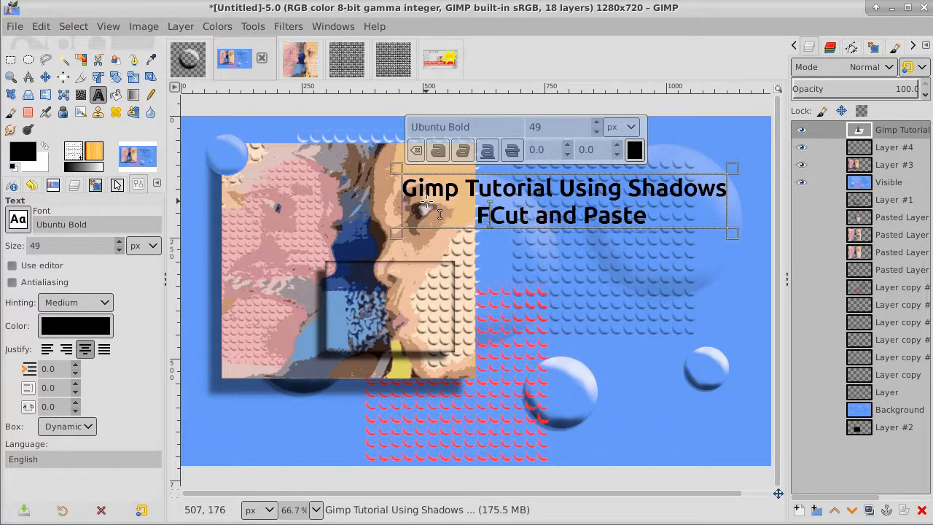
key(BackSpace)
text(onts)
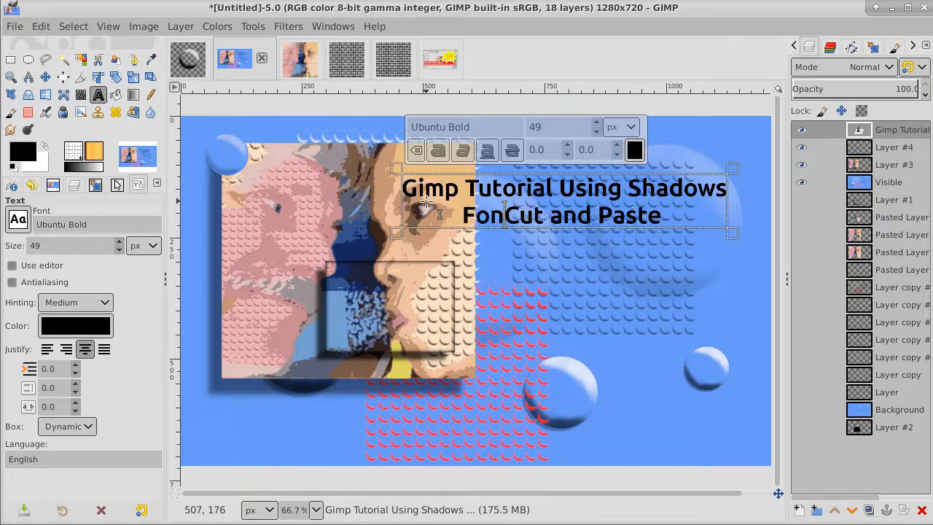
text(,)
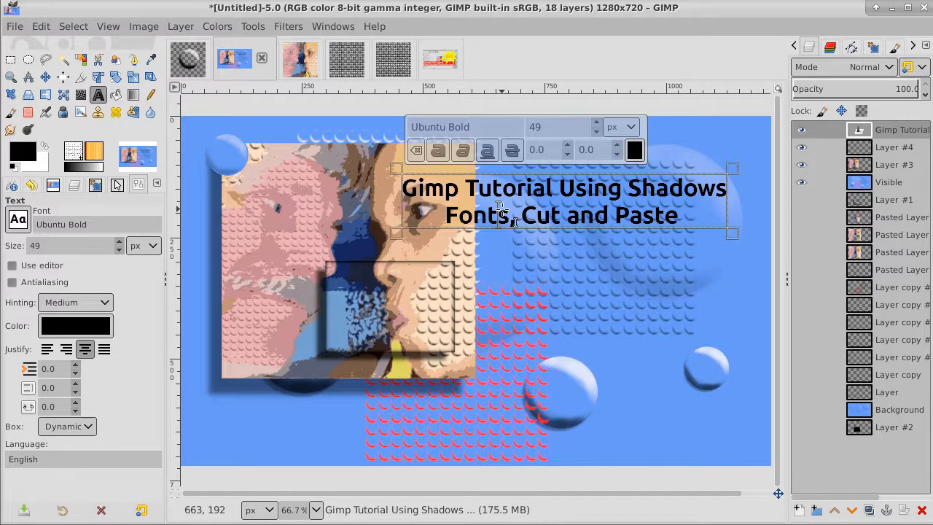
Enlarge the whole title text to a font size of 70 px.
key(ctrl+a)
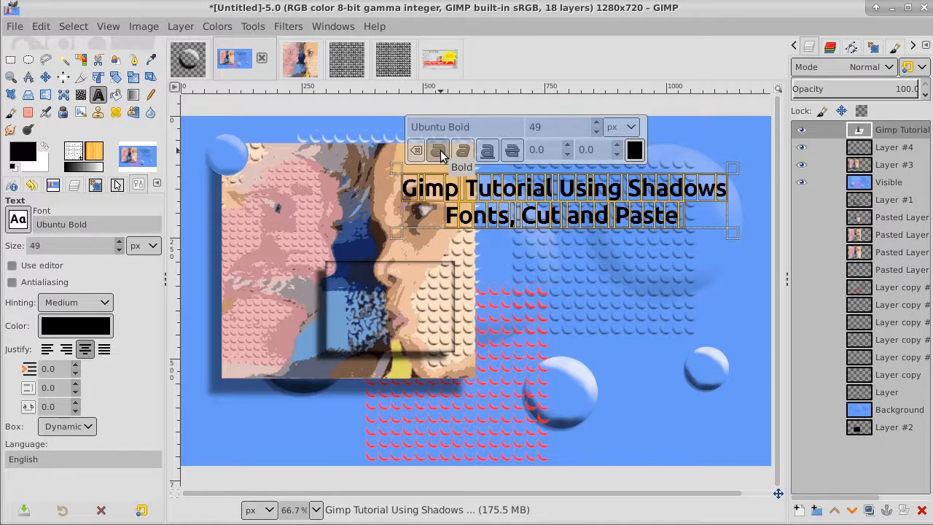
click(596, 123)
click(595, 124)
click(596, 124)
click(595, 123)
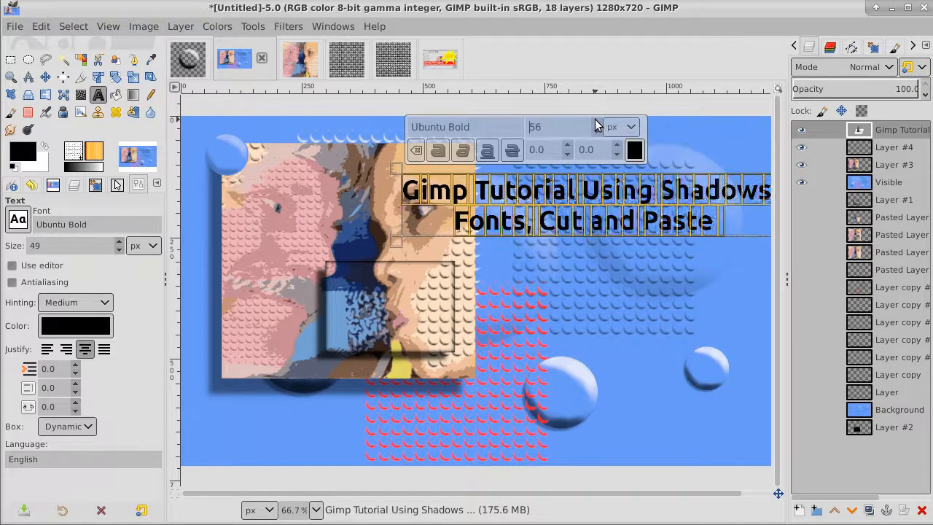
click(595, 124)
click(596, 123)
click(595, 123)
click(596, 123)
click(595, 123)
click(595, 123)
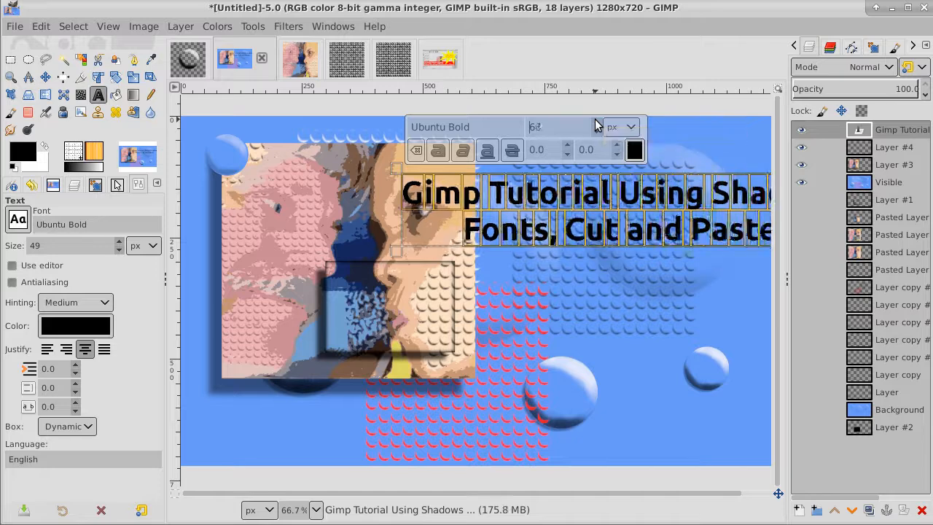
click(596, 123)
click(596, 123)
click(596, 123)
click(596, 123)
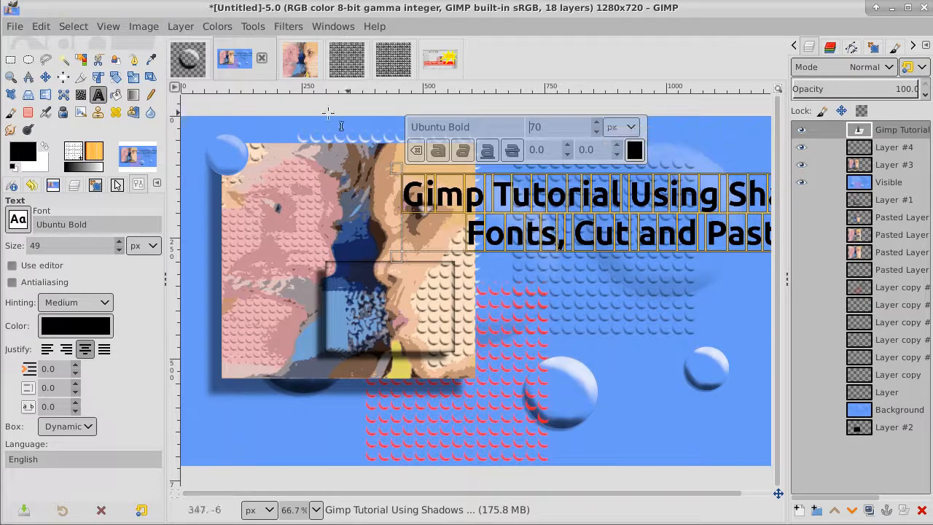
Move the title to the lower part of the image, below the picture, and expand its layer to the image size.
click(45, 76)
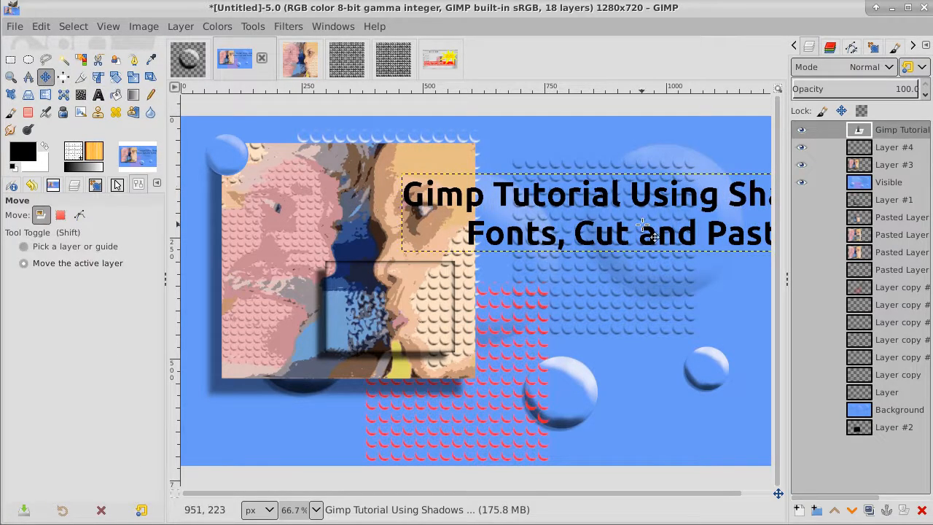
drag(642, 225, 512, 439)
right_click(902, 131)
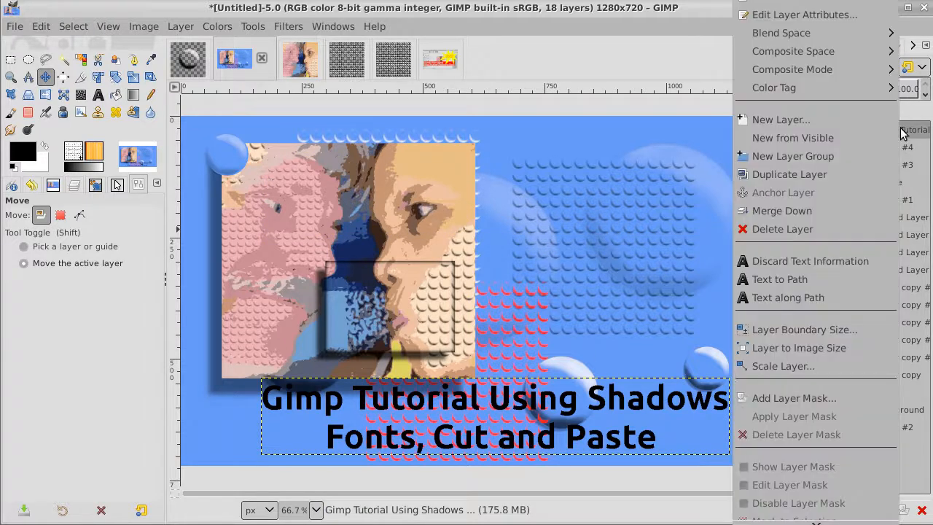
click(831, 347)
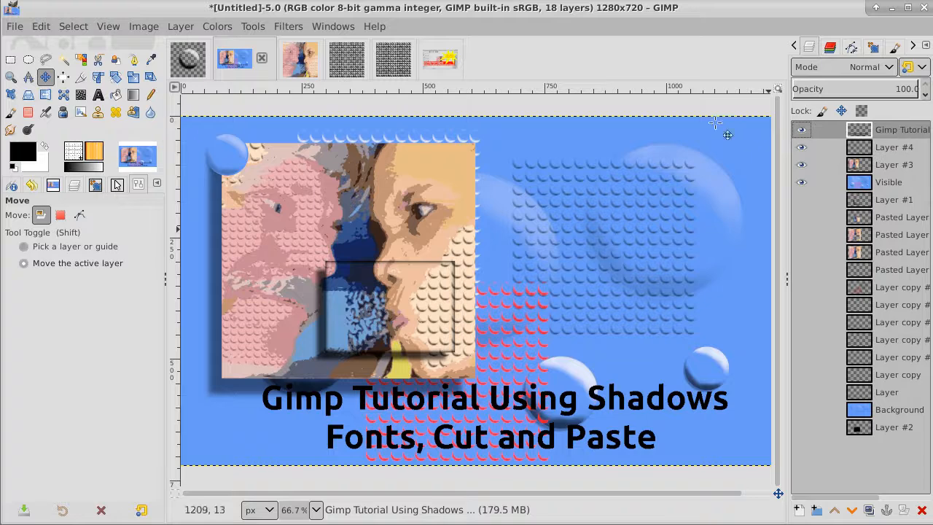
Select the black title lettering by color and grow the selection by 3 px.
click(81, 61)
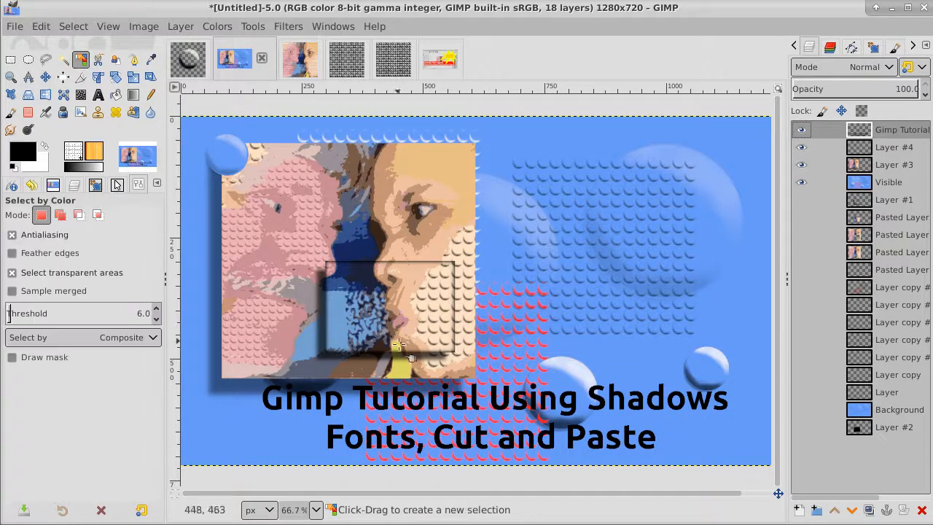
click(266, 399)
click(73, 27)
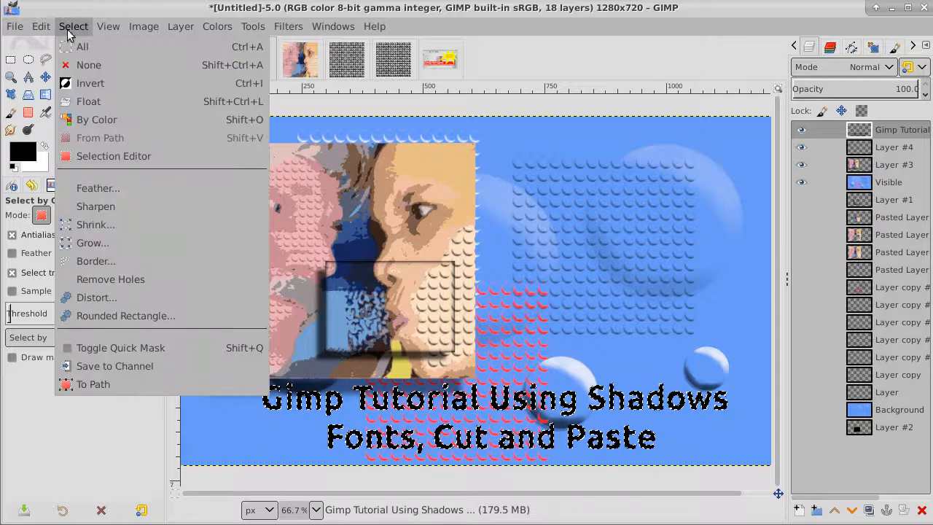
click(97, 241)
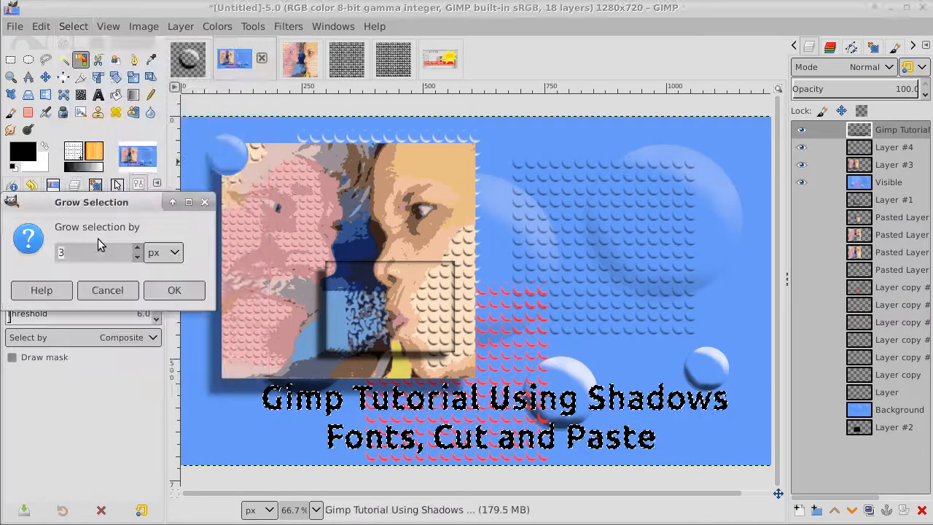
click(178, 290)
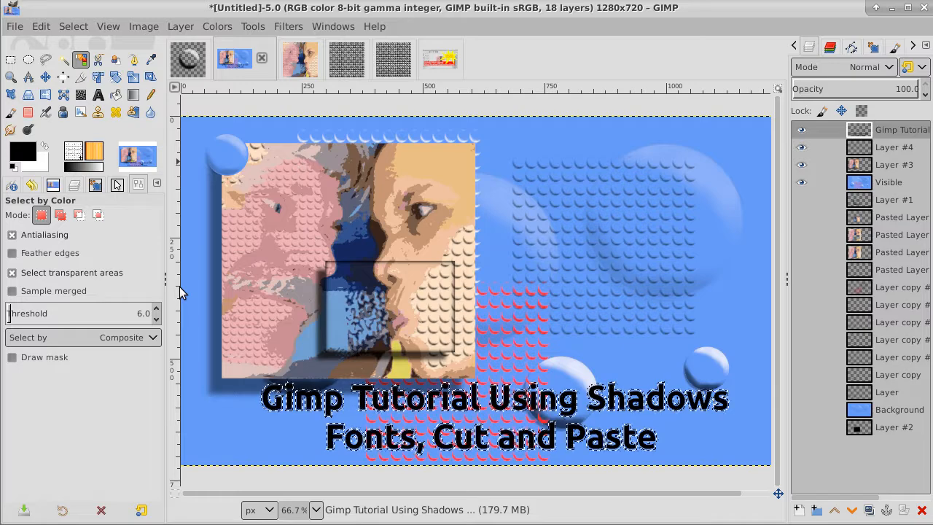
Add a 1280 × 720 px transparent layer directly above Layer #4, beneath the title layer.
click(911, 147)
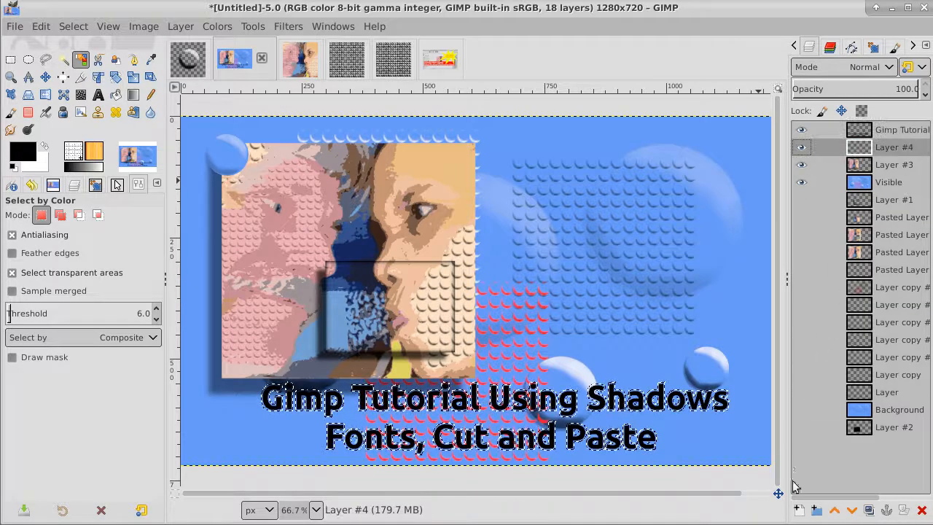
click(798, 510)
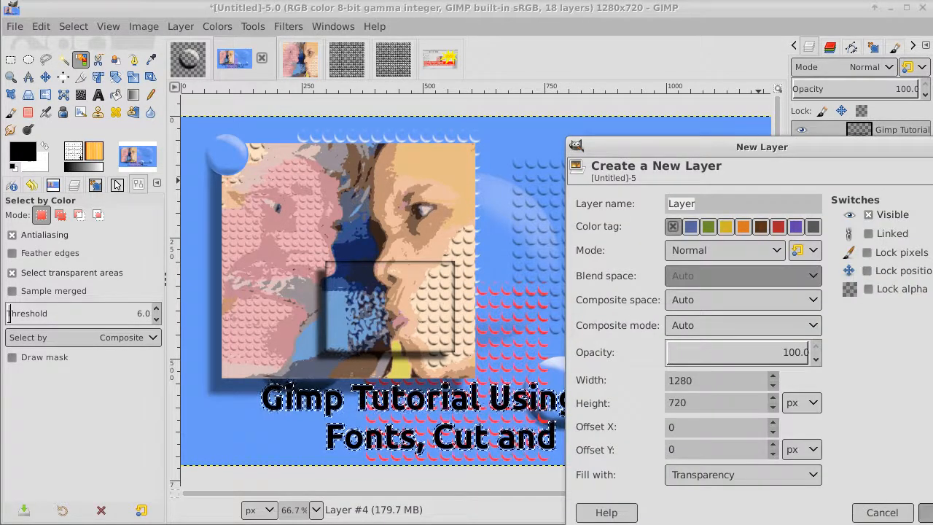
key(Return)
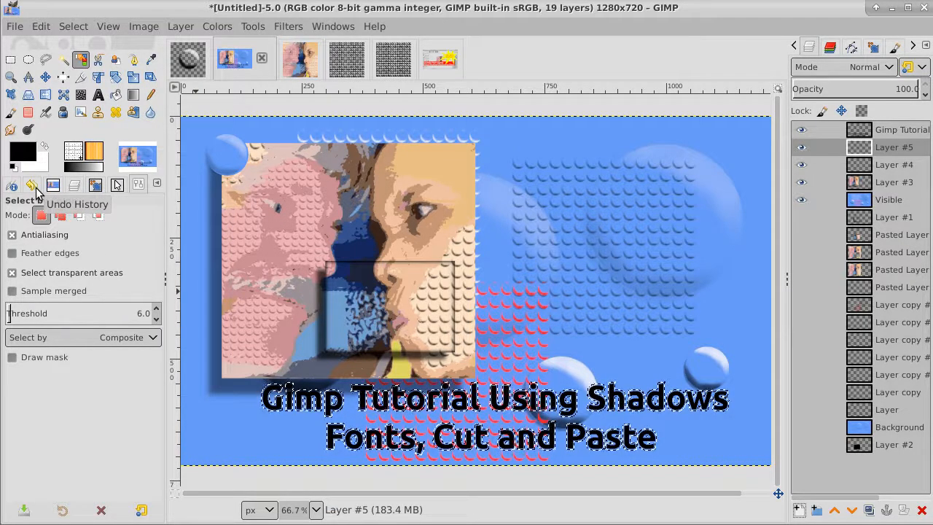
Fill the grown title selection with white on Layer #5 using Bucket Fill and clear the selection.
click(44, 147)
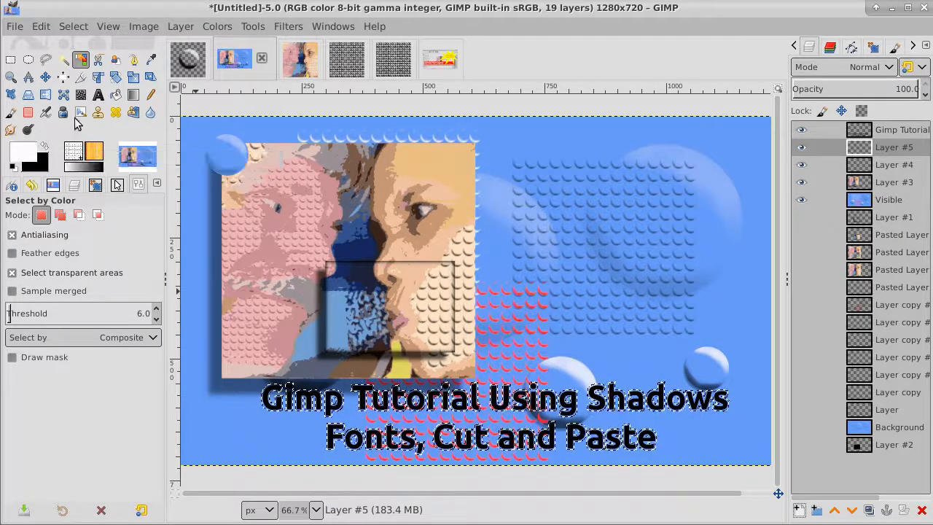
click(116, 95)
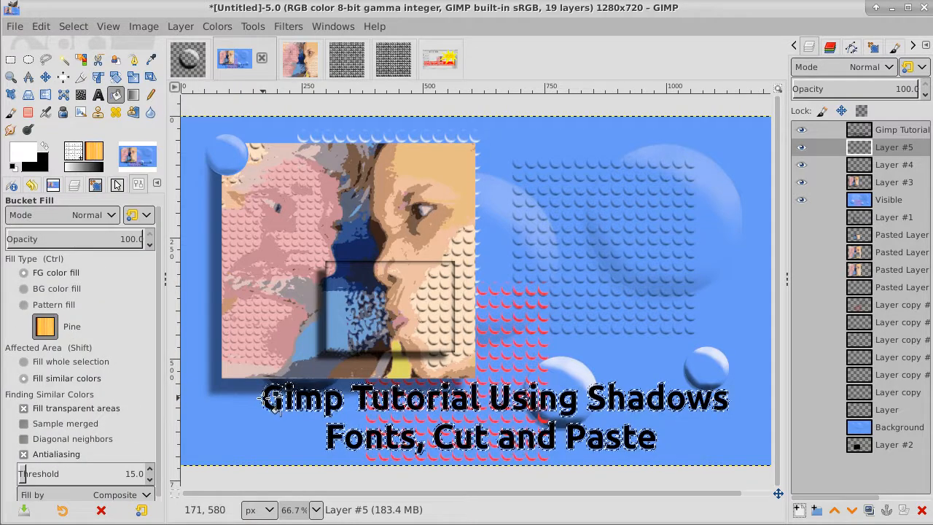
click(82, 27)
click(86, 65)
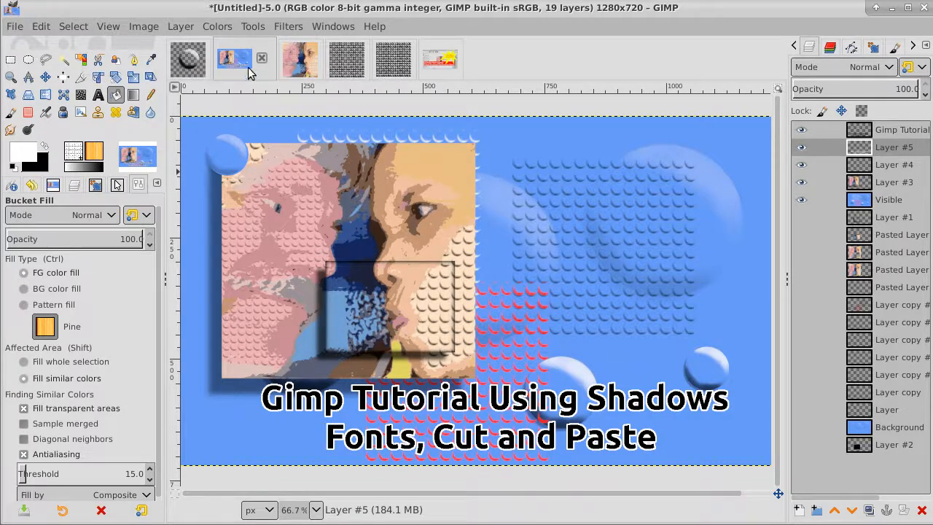
Create a new layer from the visible image above the title layer and hide the five layers that were visible beneath it.
click(900, 132)
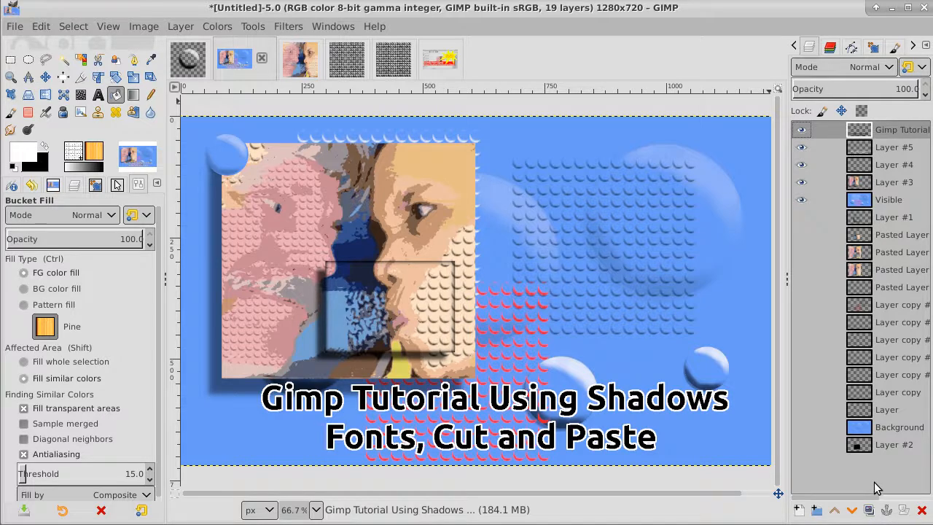
right_click(894, 130)
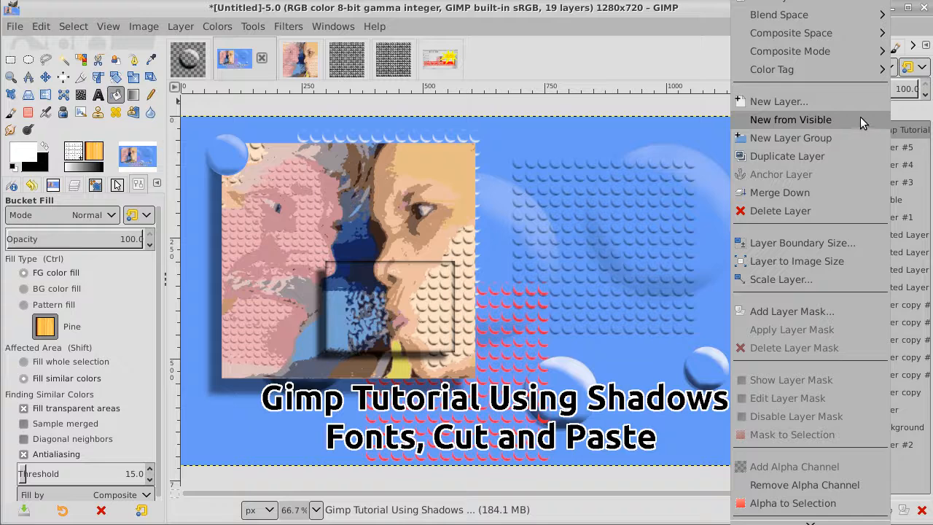
click(656, 9)
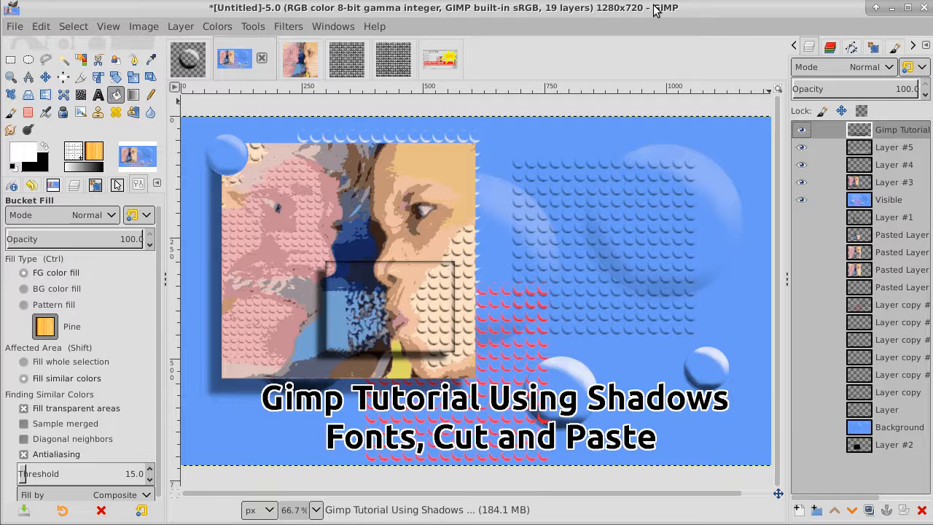
right_click(900, 131)
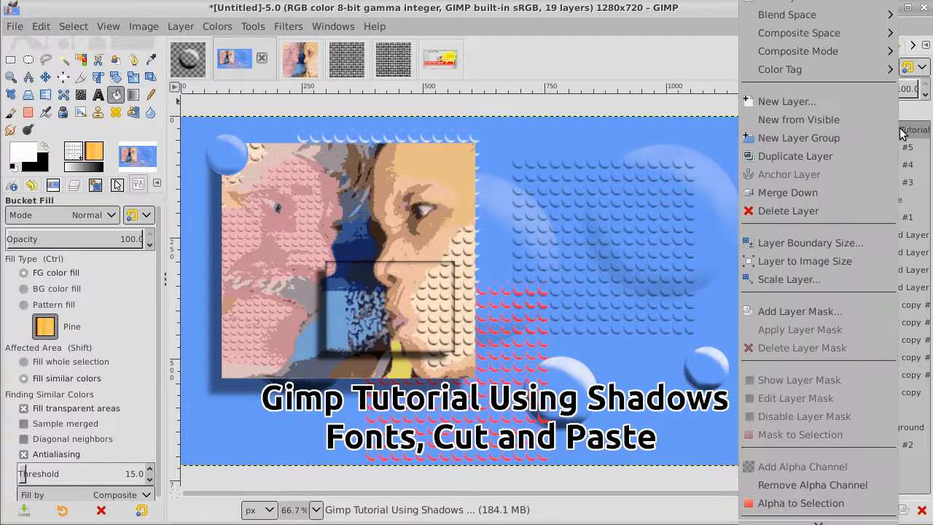
click(771, 121)
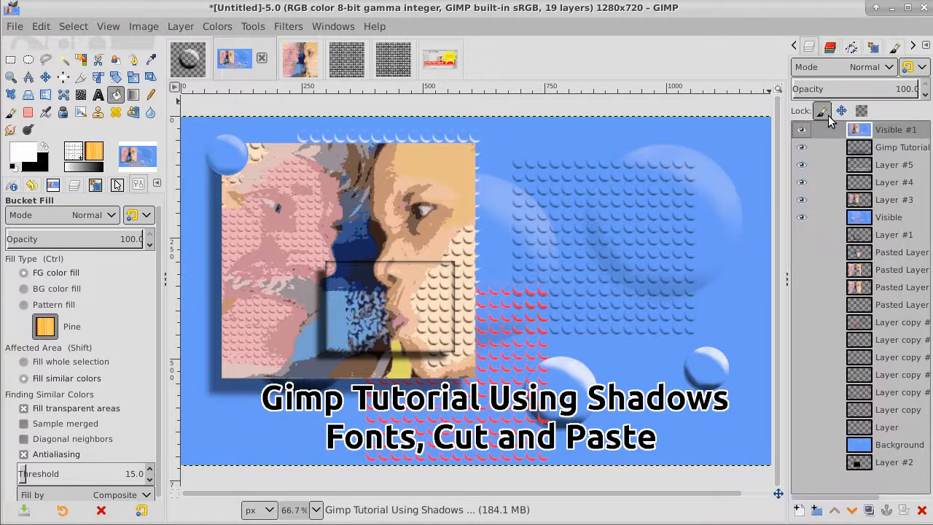
drag(802, 147, 802, 218)
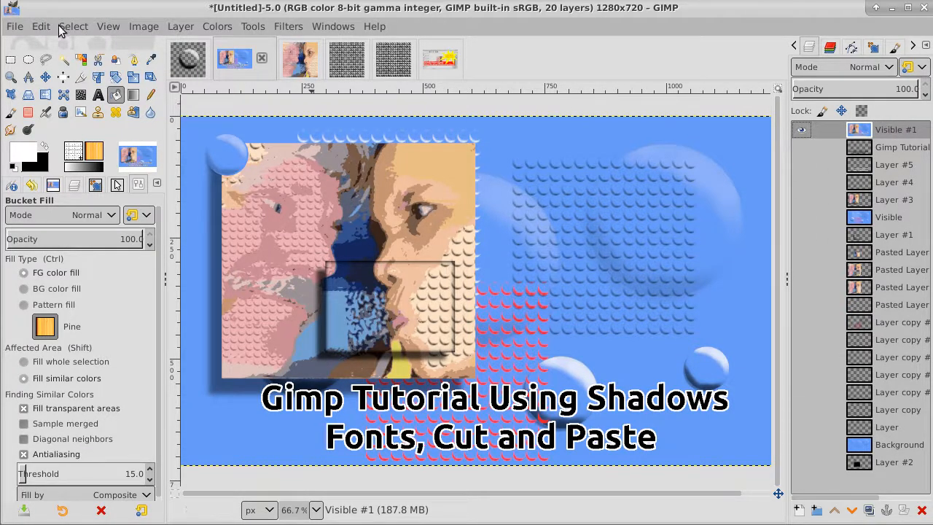
click(18, 29)
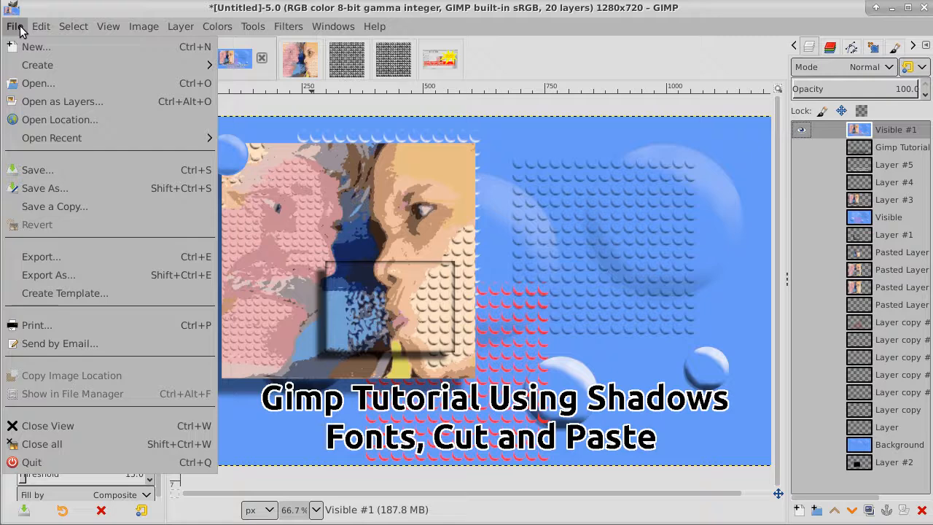
click(31, 84)
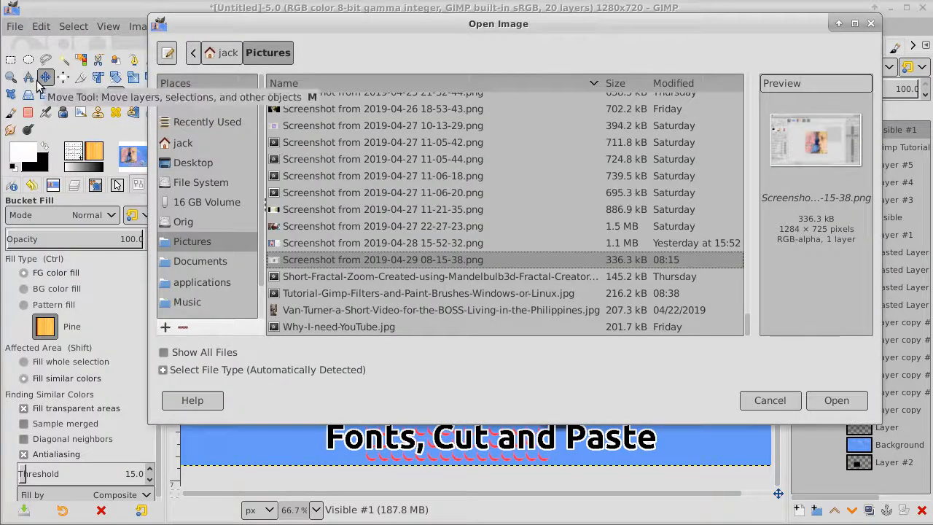
click(871, 22)
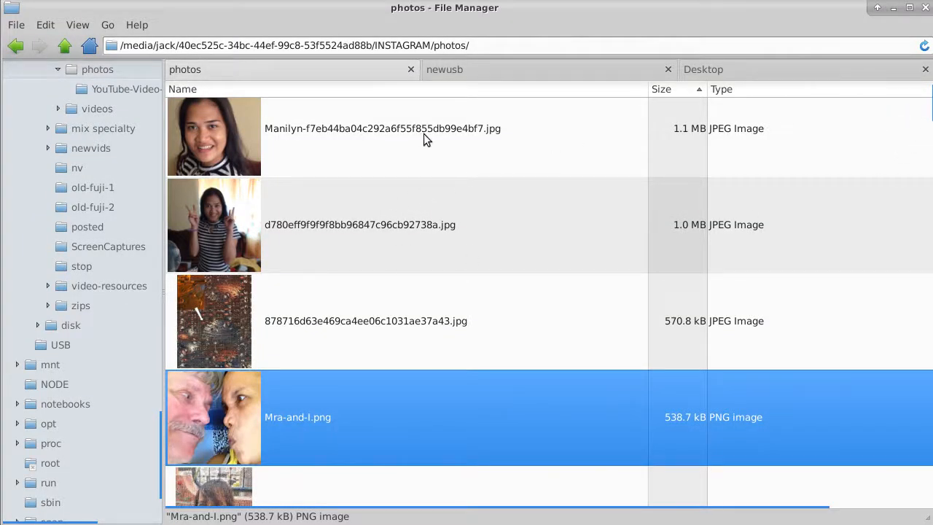
Open the collage image 0e15d5189472c16c1a9dac962eac5e26.jpg from the photos folder in GNU Image Manipulation Program.
drag(931, 102, 931, 143)
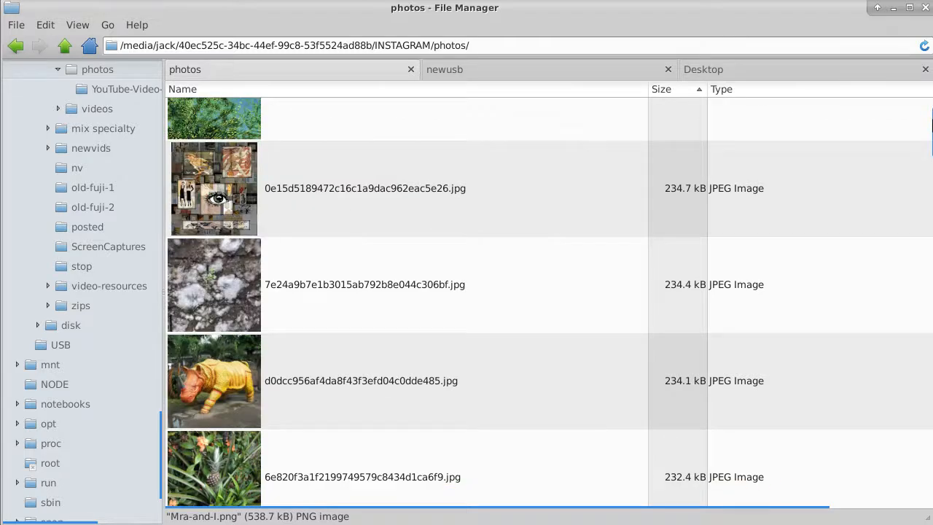
right_click(242, 191)
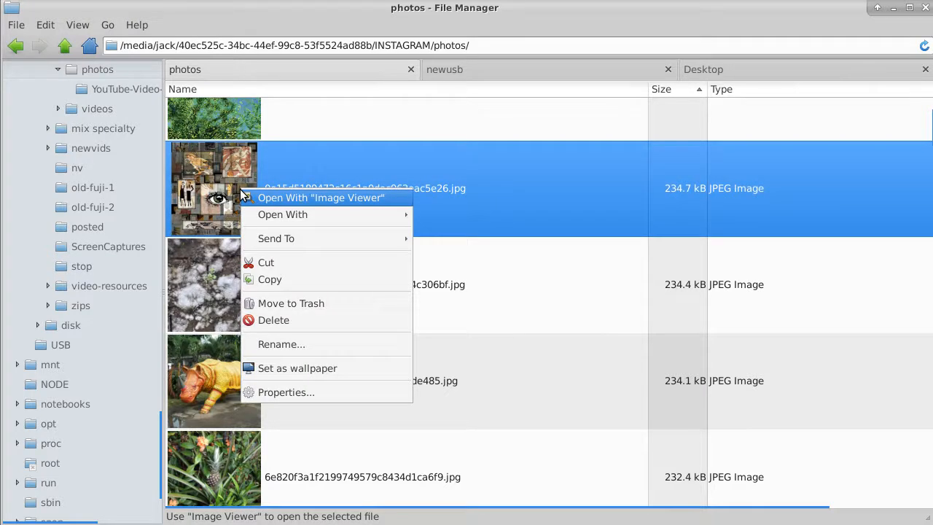
mouse_move(266, 213)
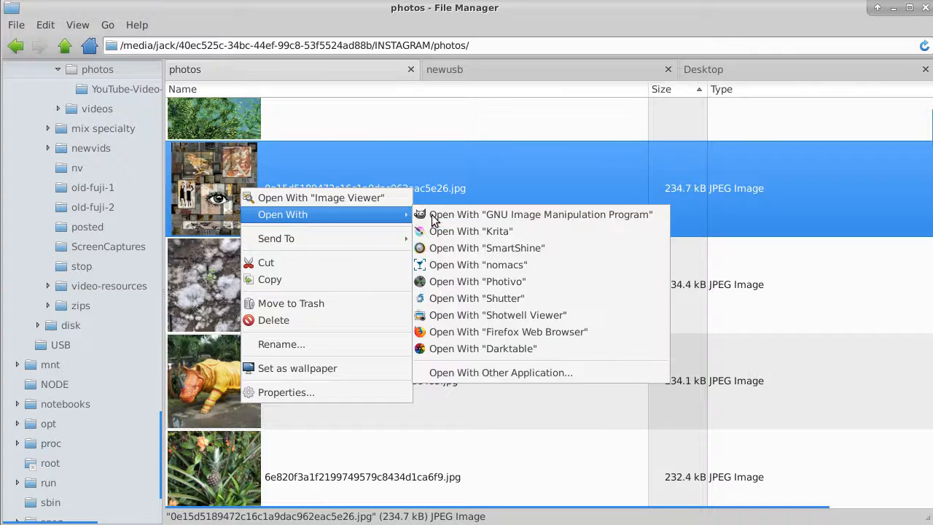
click(490, 213)
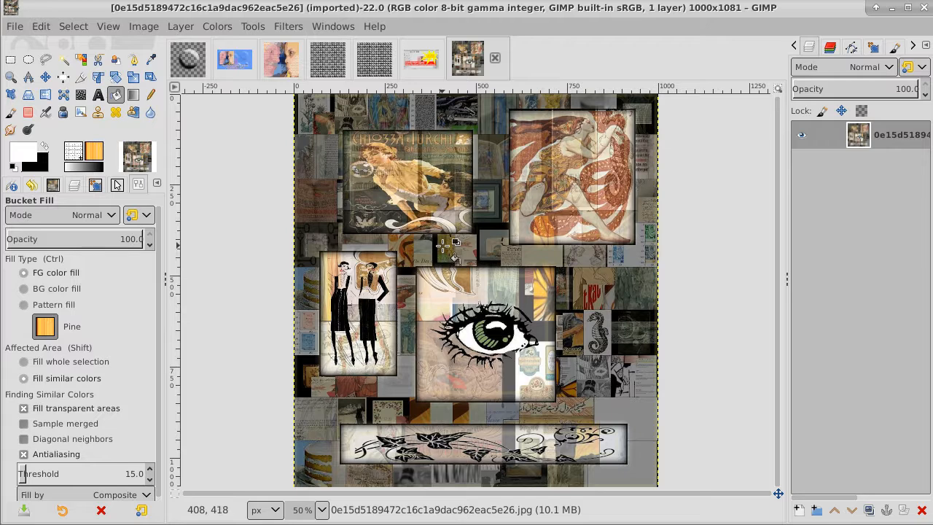
Select the entire collage image and copy it.
click(74, 26)
mouse_move(46, 27)
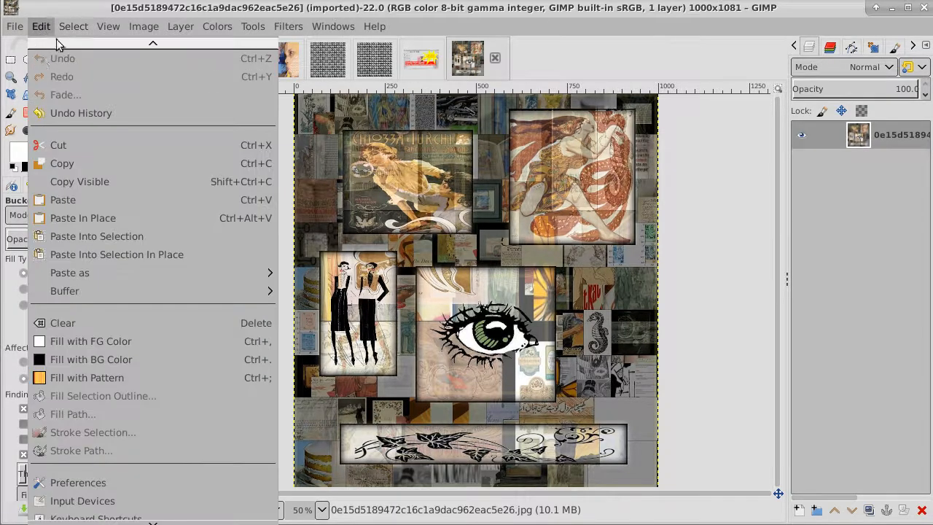
click(80, 49)
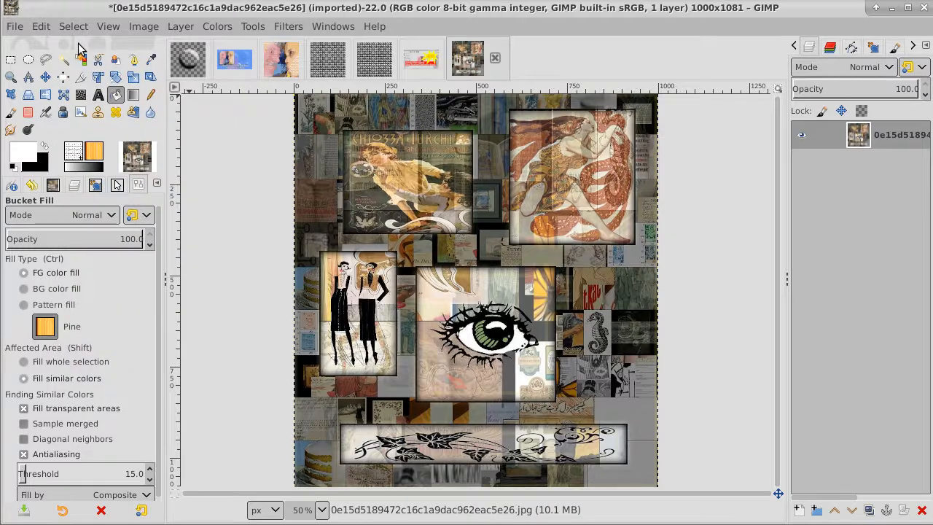
click(41, 27)
click(61, 163)
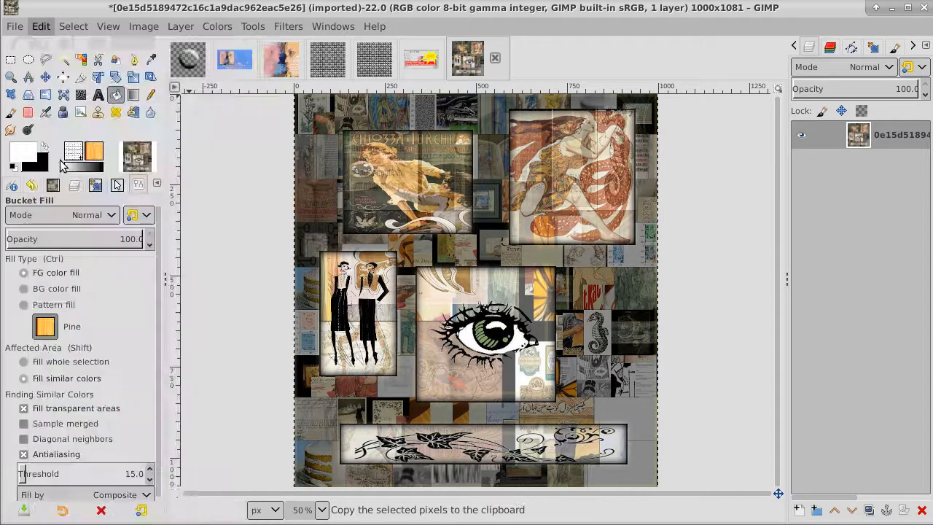
Paste the copied collage as a new layer into the two-faces composition.
click(235, 64)
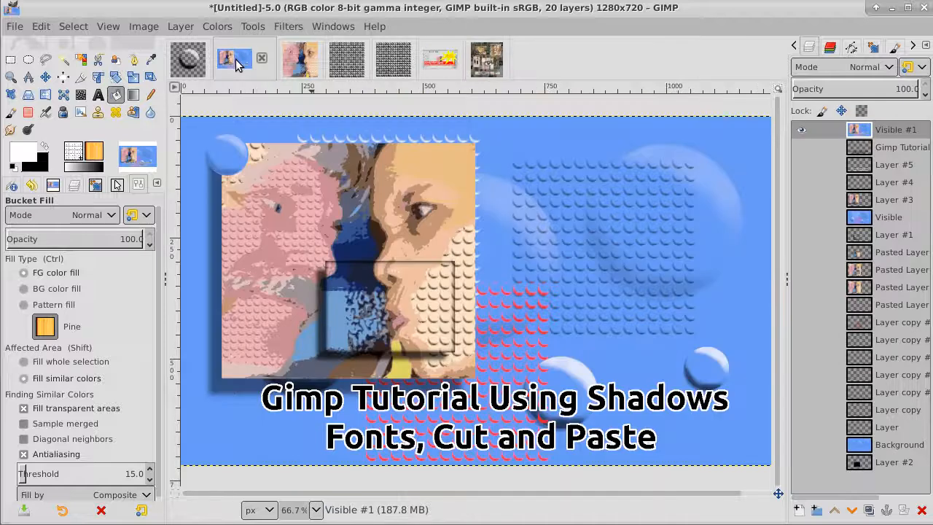
click(41, 26)
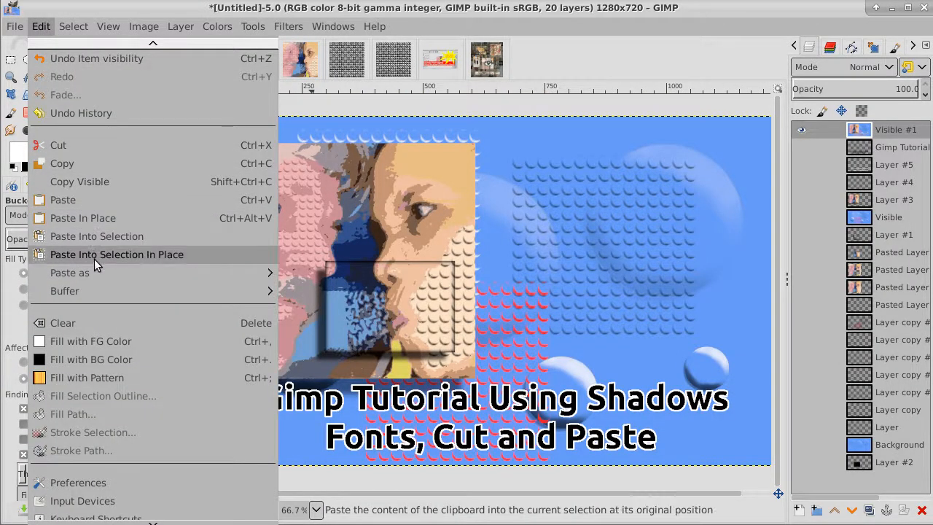
mouse_move(94, 271)
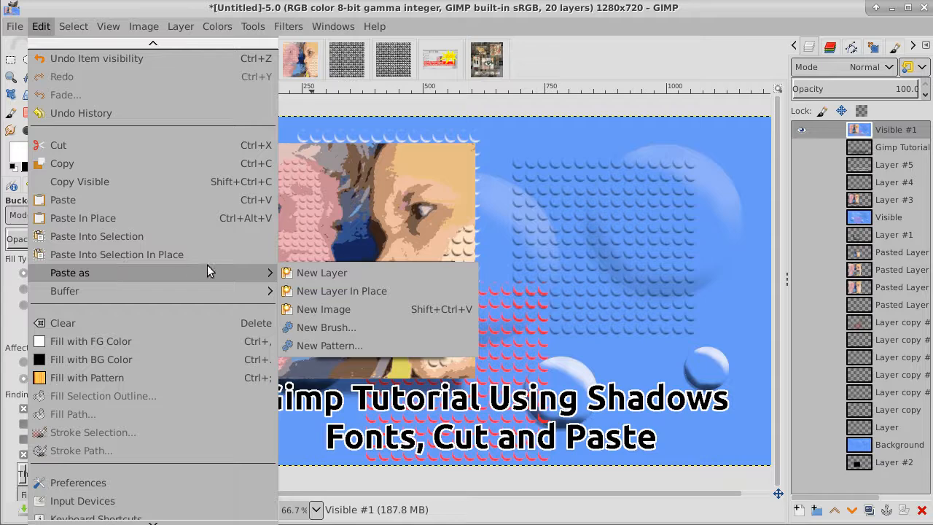
click(326, 271)
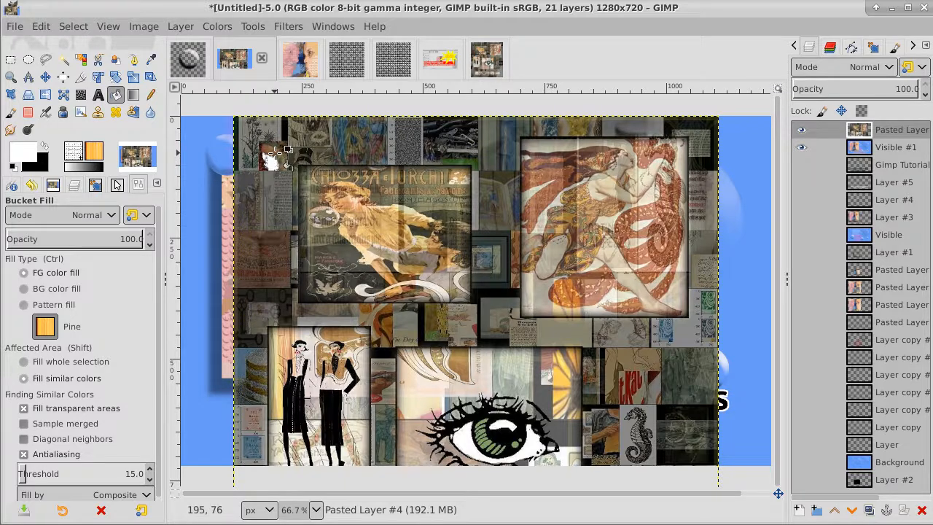
Undo the stray bucket fill on the pasted collage layer.
click(132, 77)
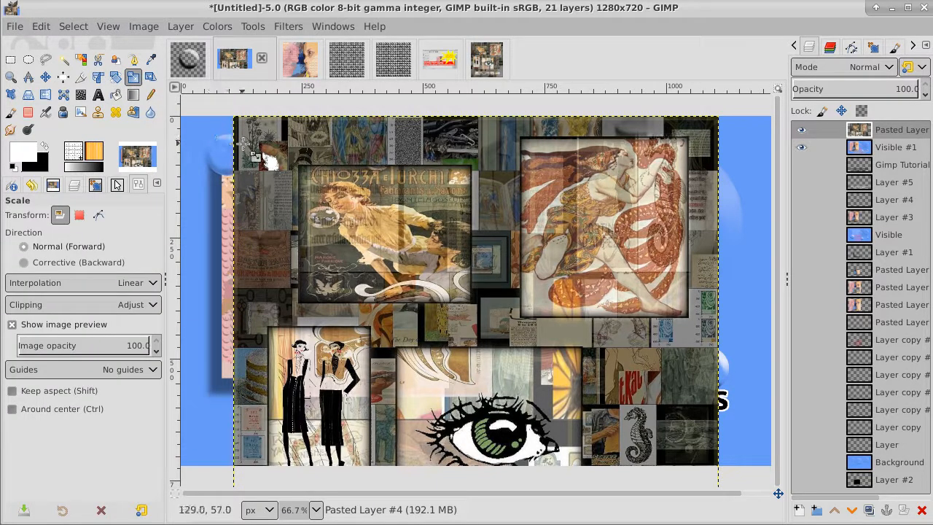
click(42, 26)
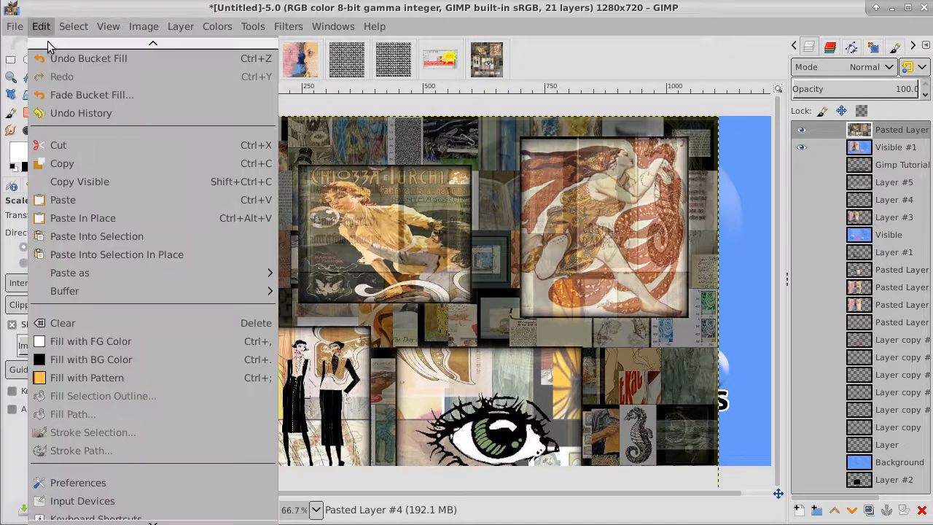
click(65, 58)
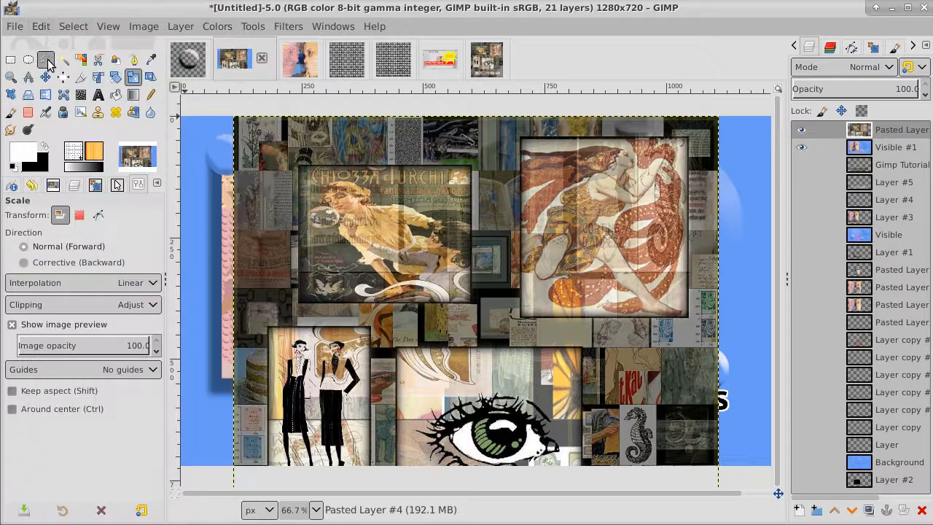
Scale the pasted collage layer to 682 × 777 px and move it up over the right half of the composition.
click(250, 146)
drag(239, 122, 388, 268)
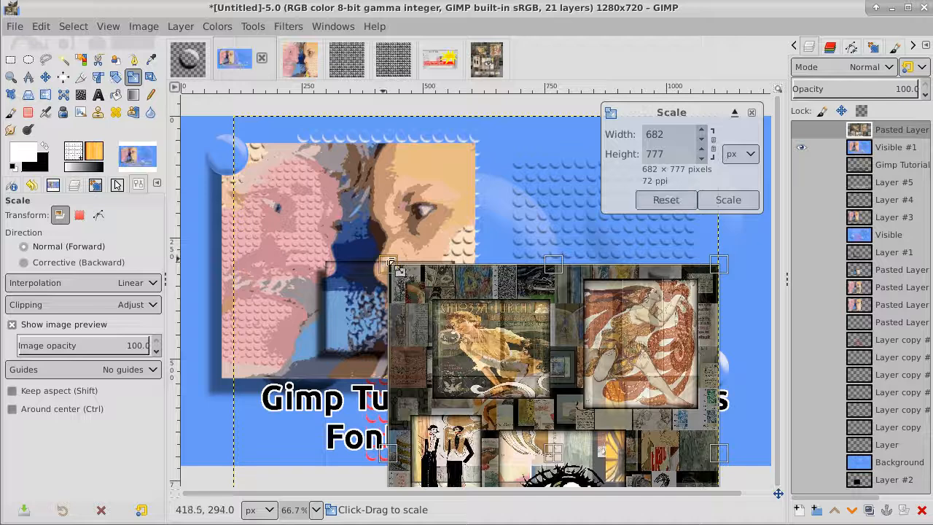
click(739, 200)
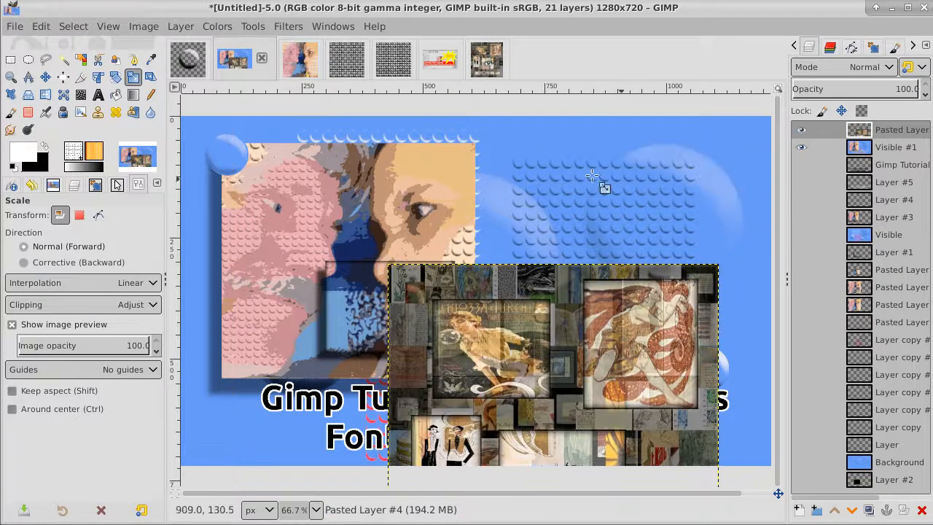
click(45, 76)
drag(592, 401, 620, 275)
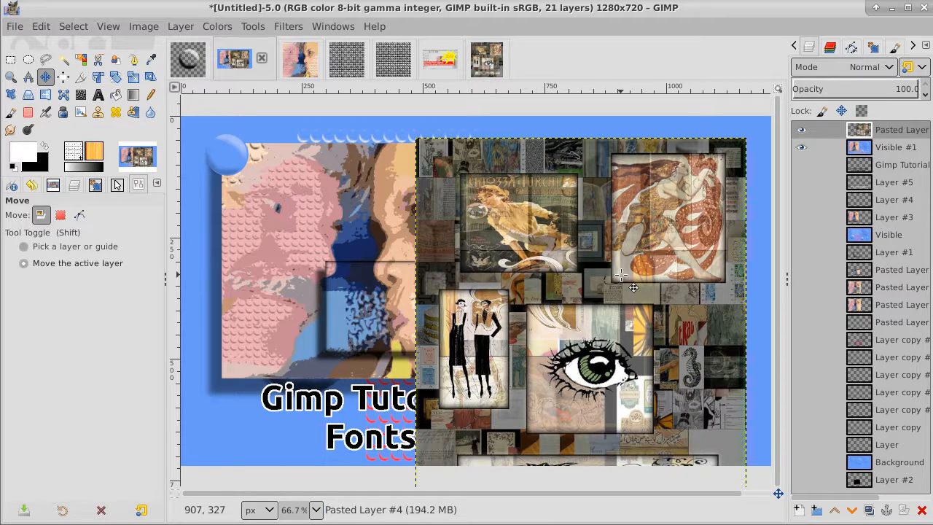
Undo the move and the scaling of the pasted collage layer.
key(shift+m)
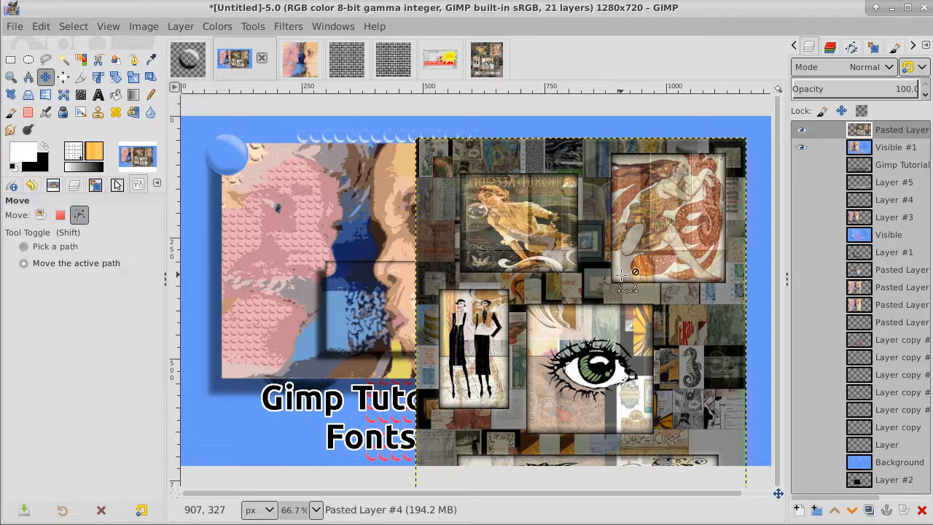
key(ctrl+z)
key(shift+m)
key(ctrl+z)
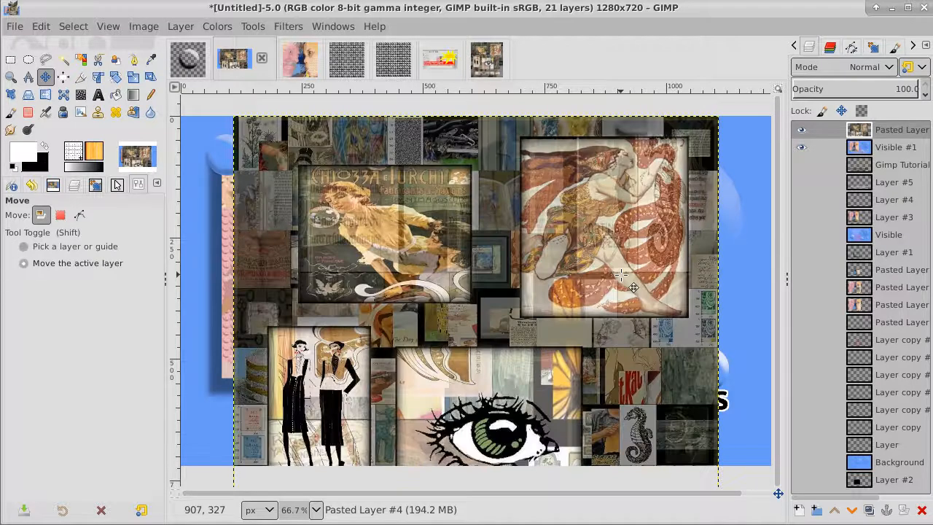
Scale the pasted collage layer down to 685 × 740 px with its aspect ratio kept.
click(133, 76)
click(439, 248)
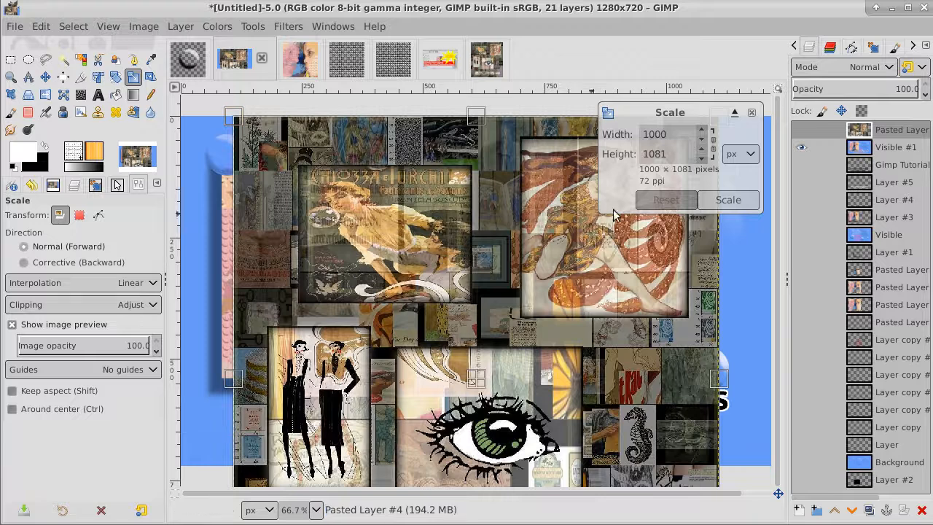
click(715, 149)
click(704, 143)
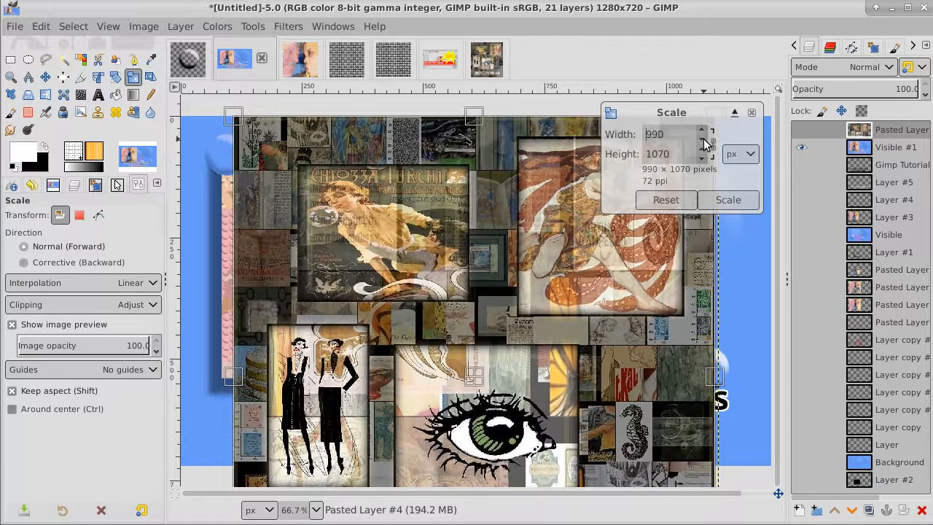
drag(236, 116, 402, 259)
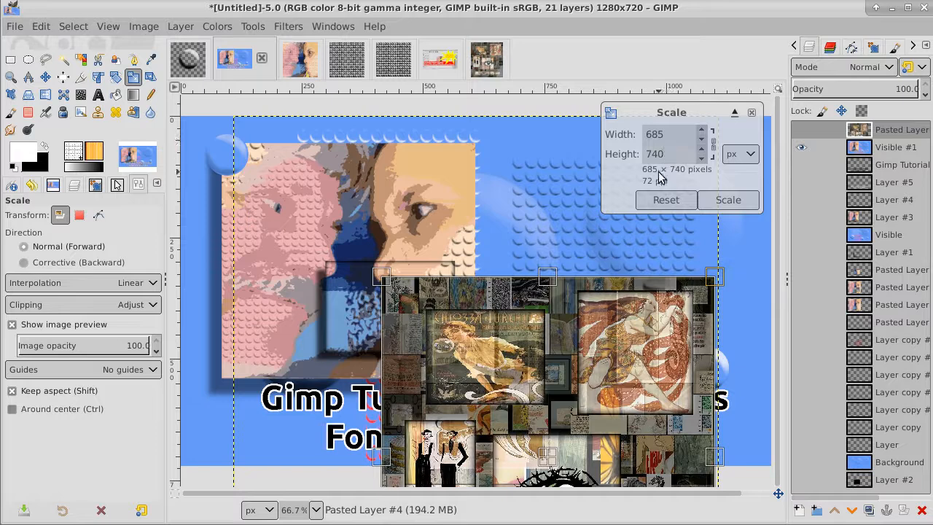
click(728, 202)
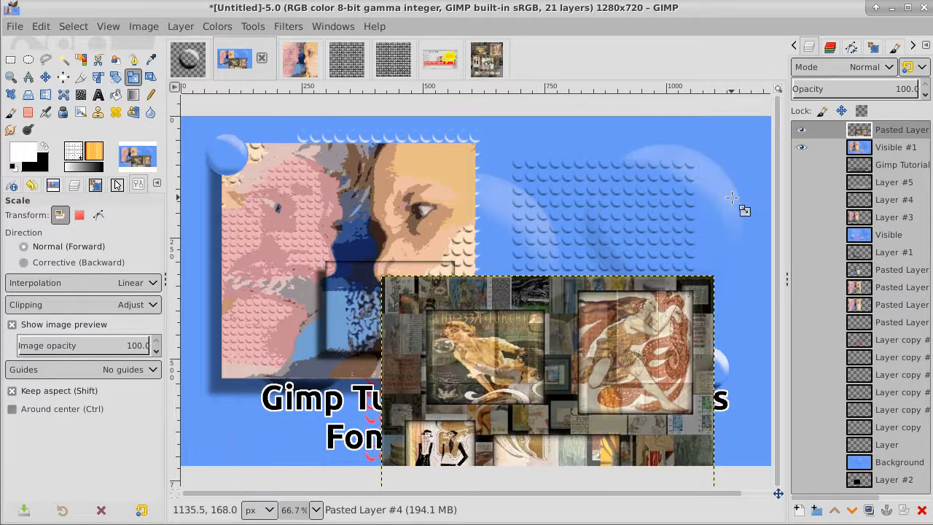
Move the pasted collage layer up over the composition's right half and scale it down to 416 × 450 px with its aspect ratio kept.
click(45, 78)
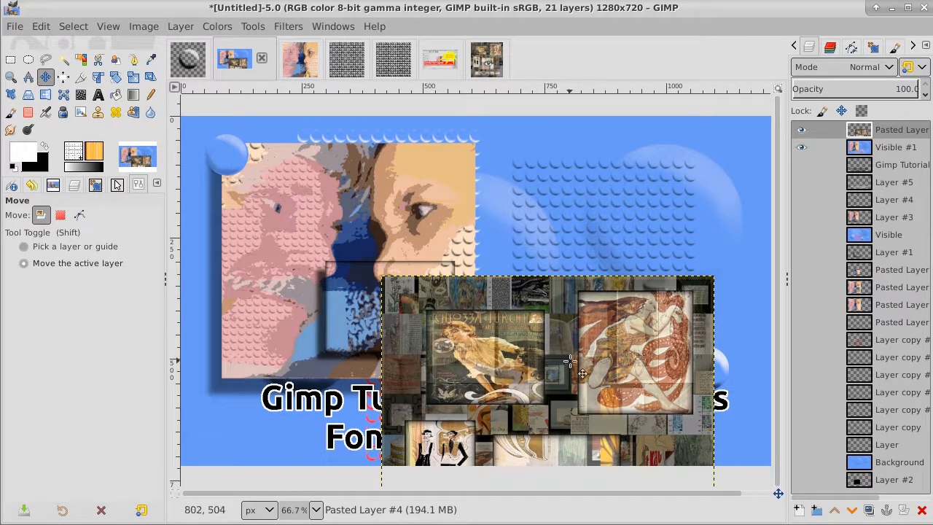
drag(569, 362, 599, 217)
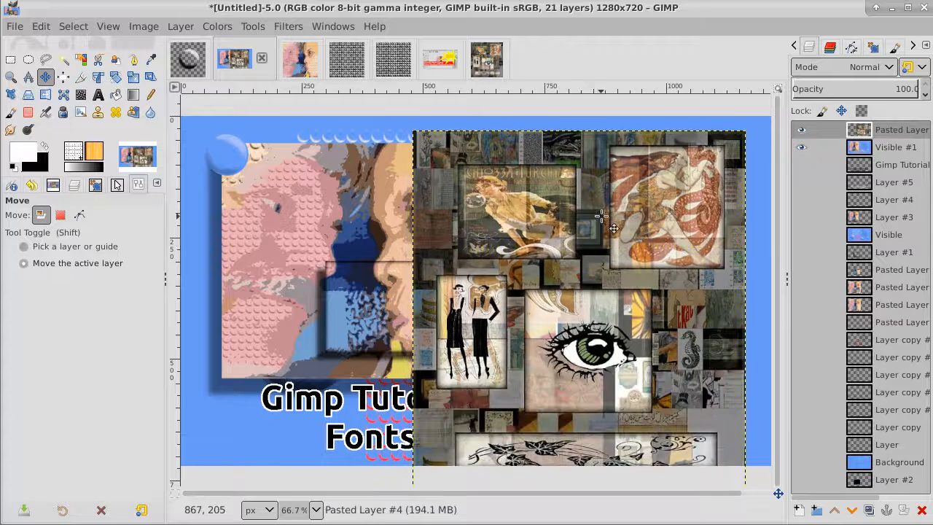
click(134, 77)
click(446, 167)
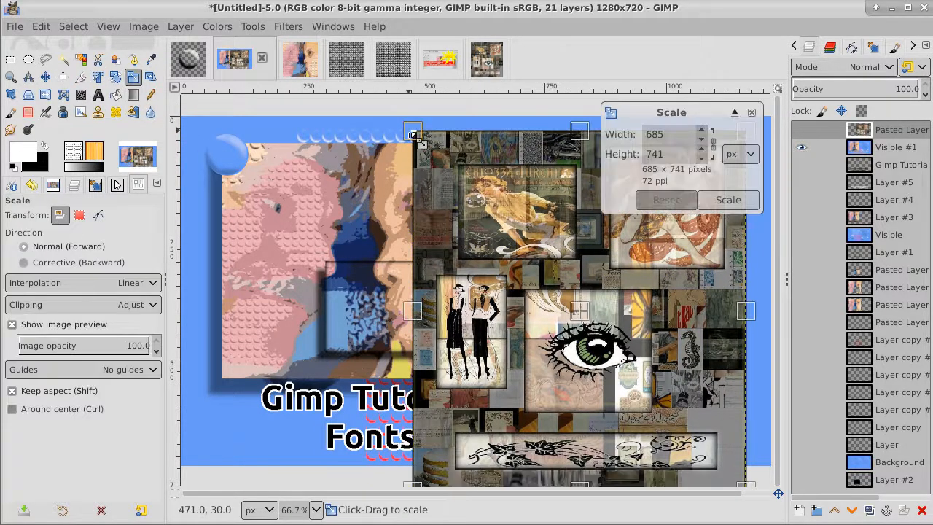
drag(413, 132, 539, 288)
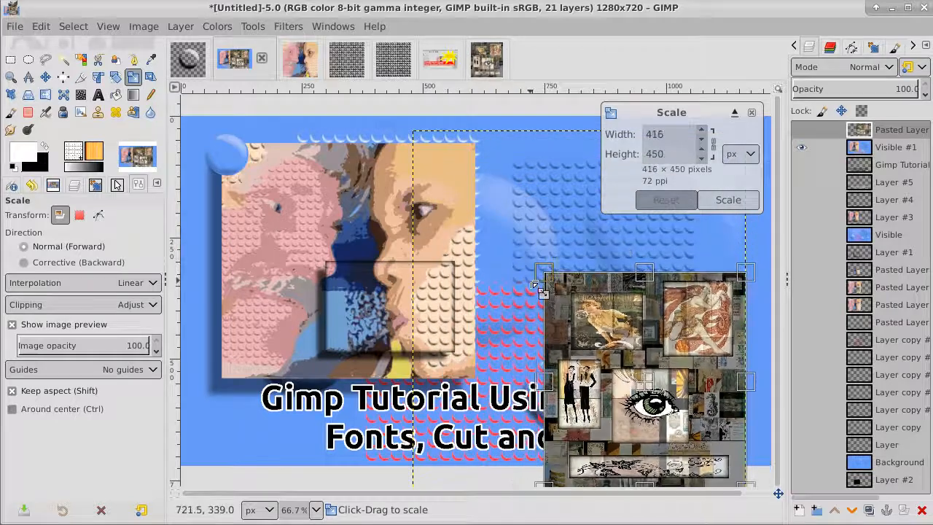
click(729, 199)
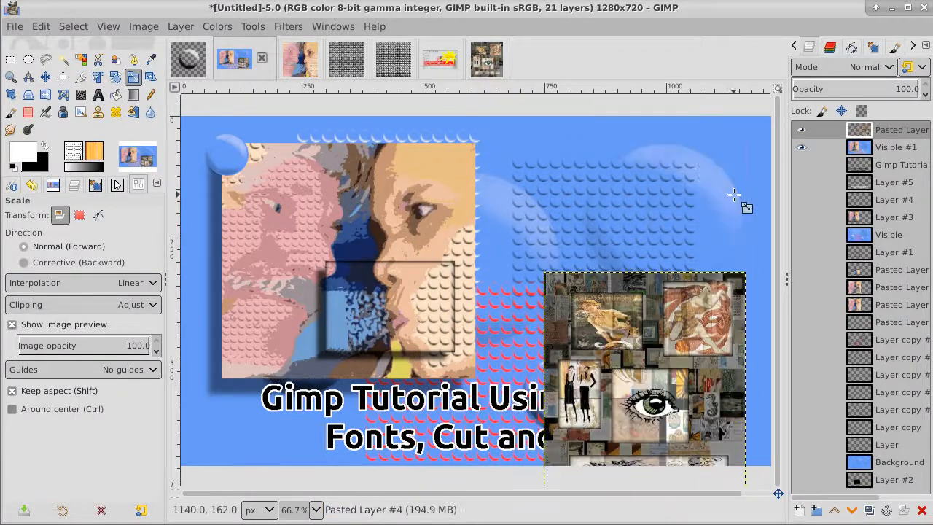
Position the scaled collage layer beside the two-faces picture, above the title, with its opacity at 100.
click(45, 78)
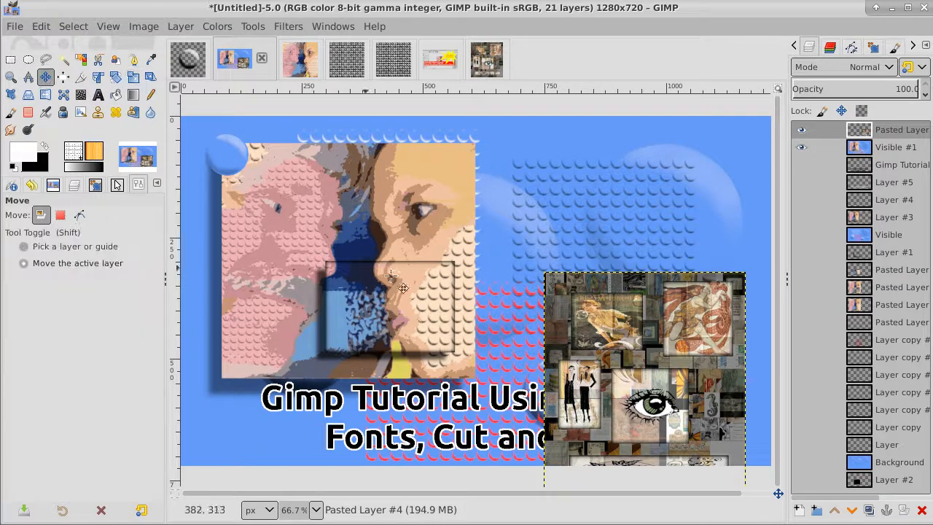
drag(655, 377, 658, 265)
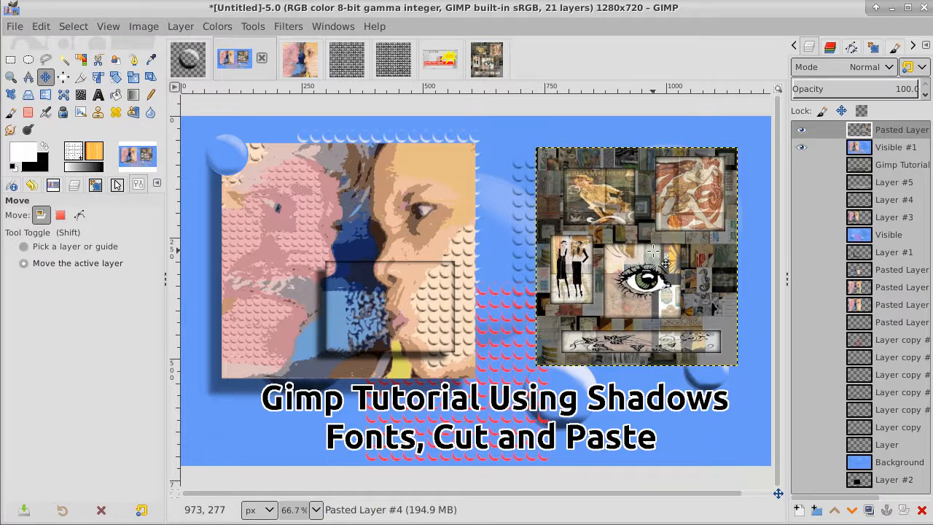
click(891, 88)
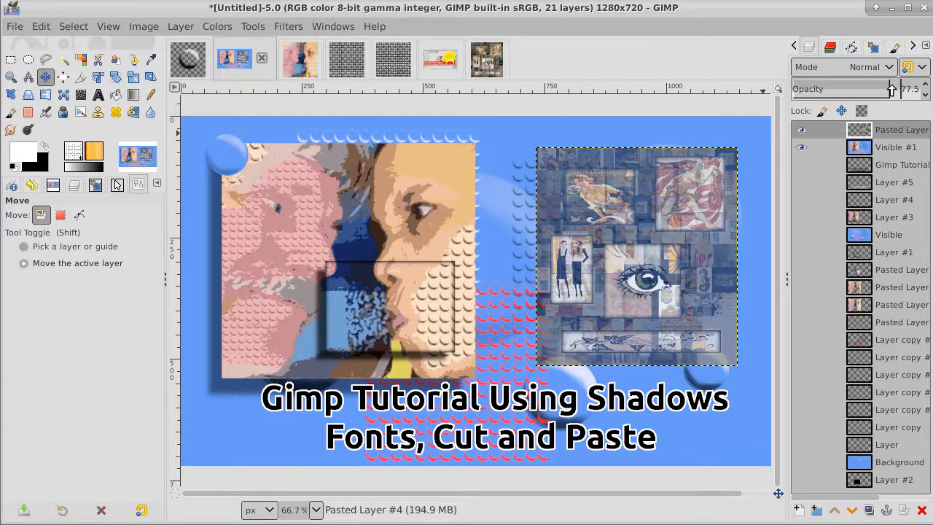
mouse_move(892, 88)
mouse_down()
mouse_move(874, 91)
mouse_move(897, 88)
mouse_up()
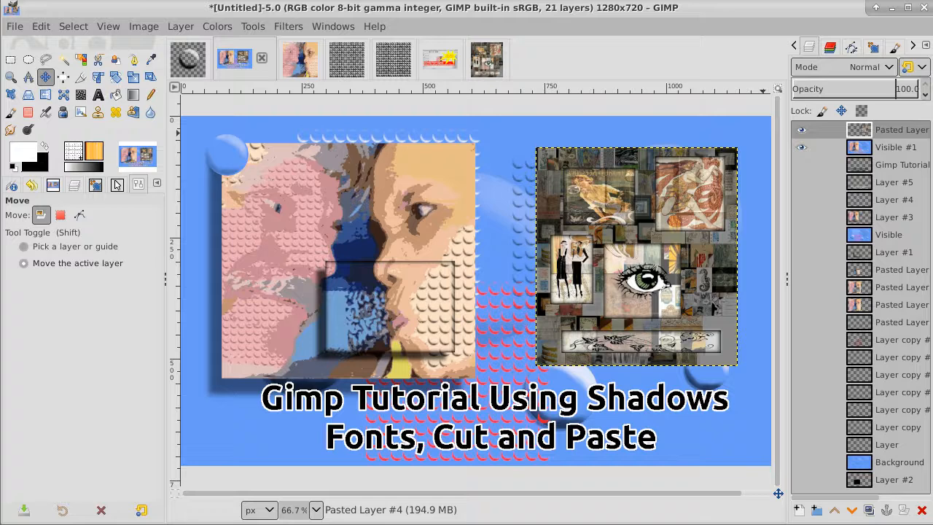
Add a new transparent 1280 × 720 px layer directly above the Visible #1 layer.
click(884, 148)
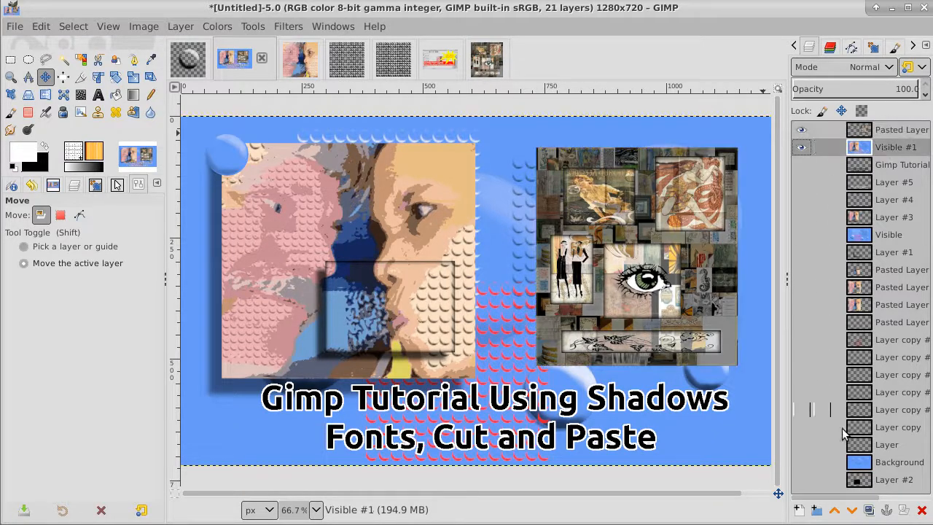
click(797, 510)
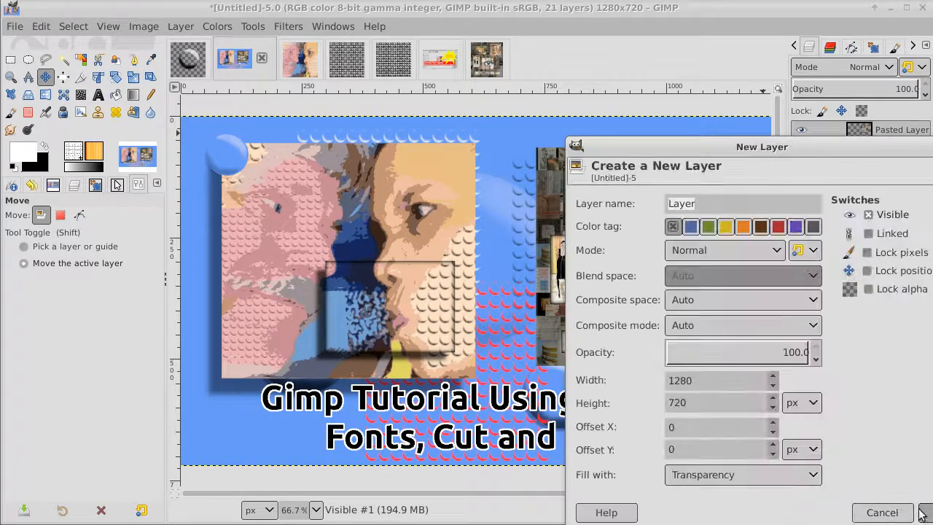
key(Return)
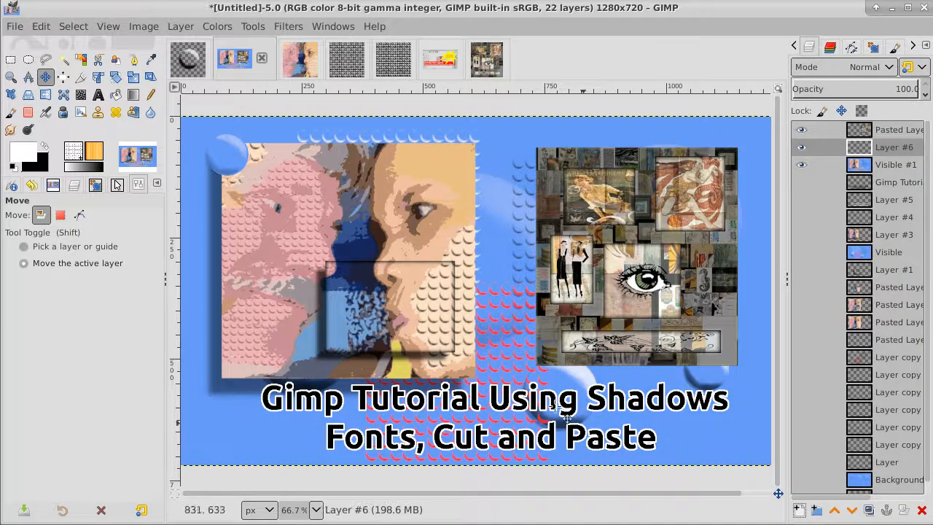
Draw a rectangular selection of about 1155 × 637 px around the composition, inset from the canvas edges.
click(11, 61)
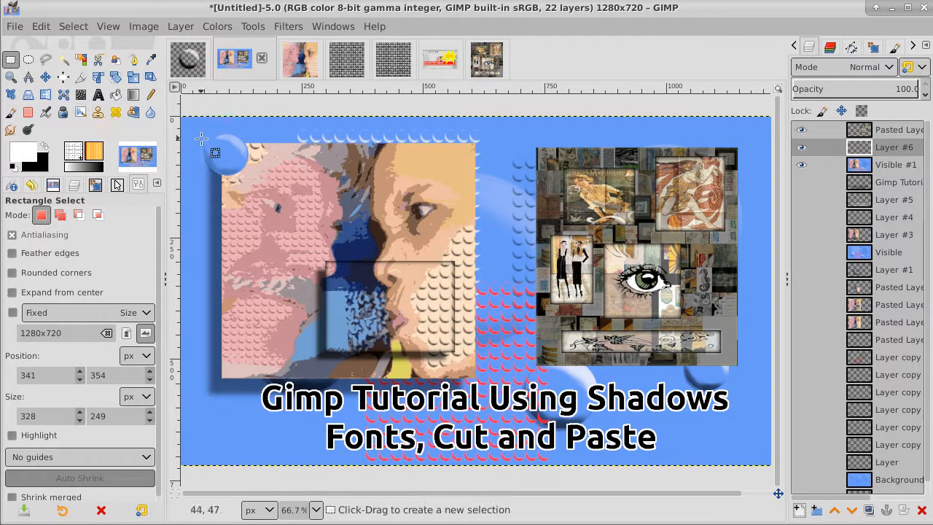
drag(202, 138, 447, 140)
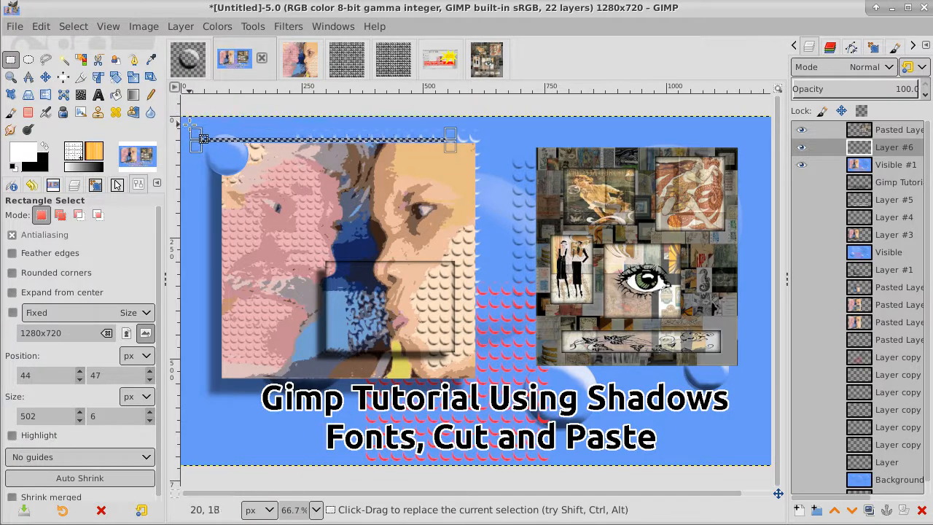
click(190, 125)
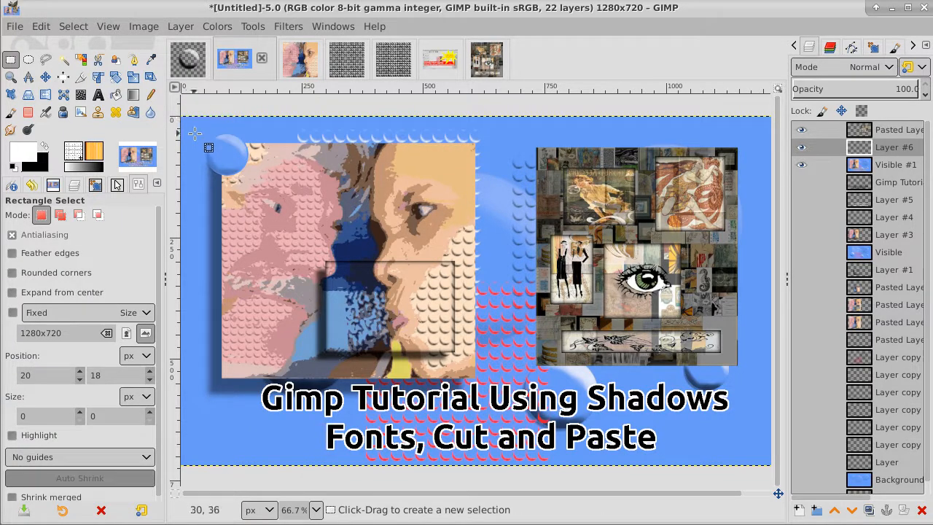
drag(194, 132, 755, 441)
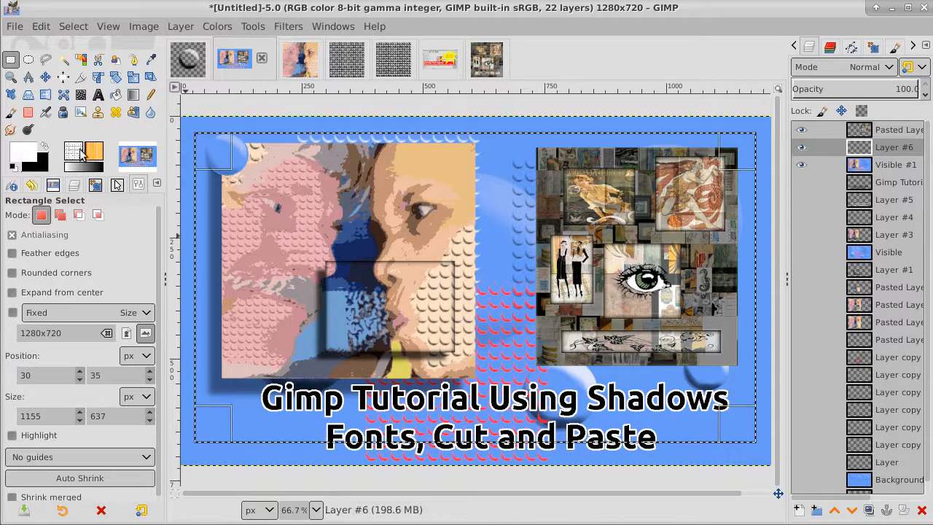
Set the foreground color to light blue 91b8fb and bucket-fill the rectangular selection on the new layer.
click(27, 154)
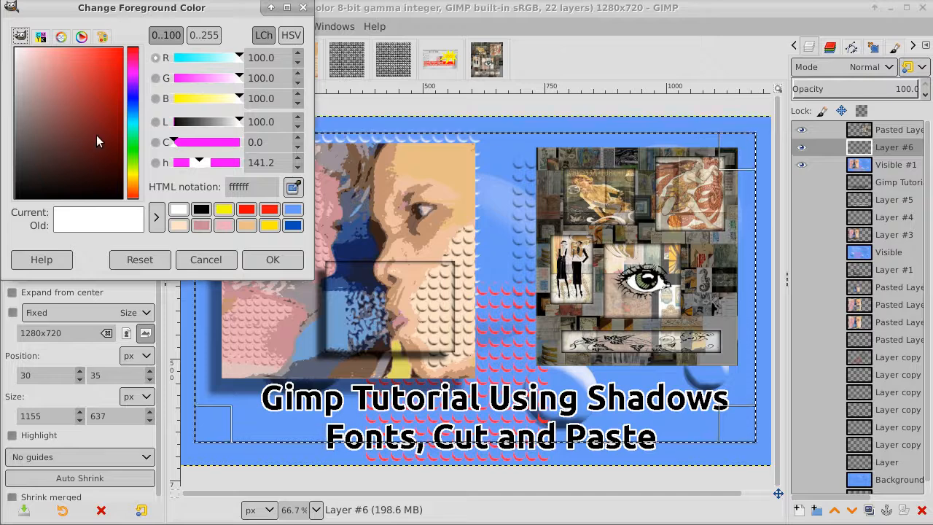
click(293, 210)
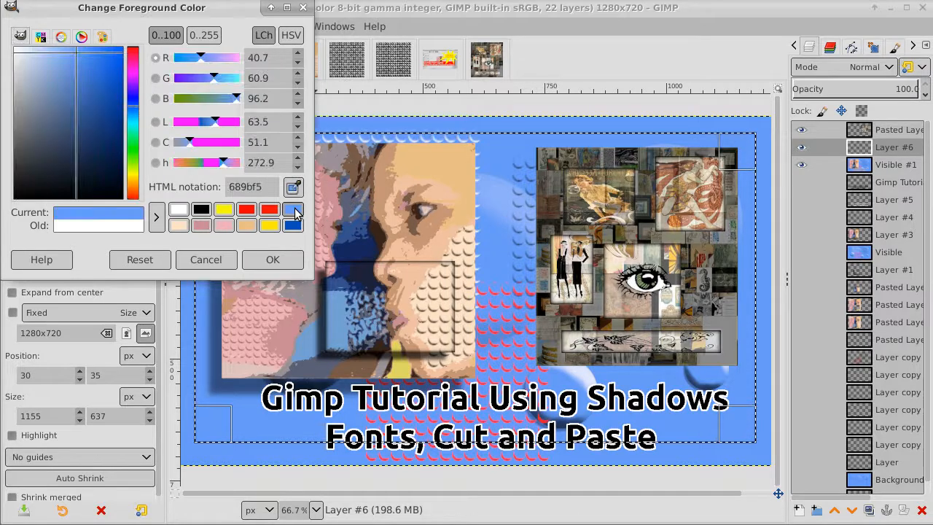
drag(75, 57, 59, 48)
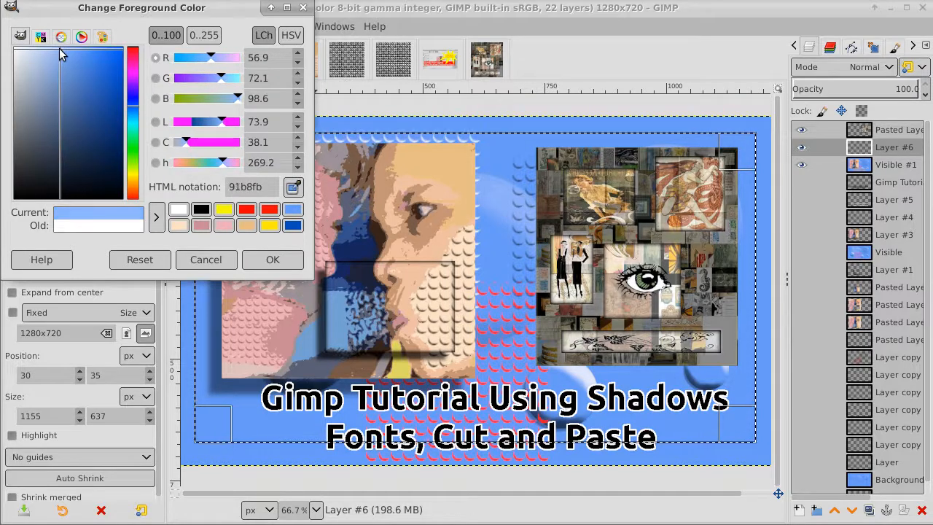
click(271, 260)
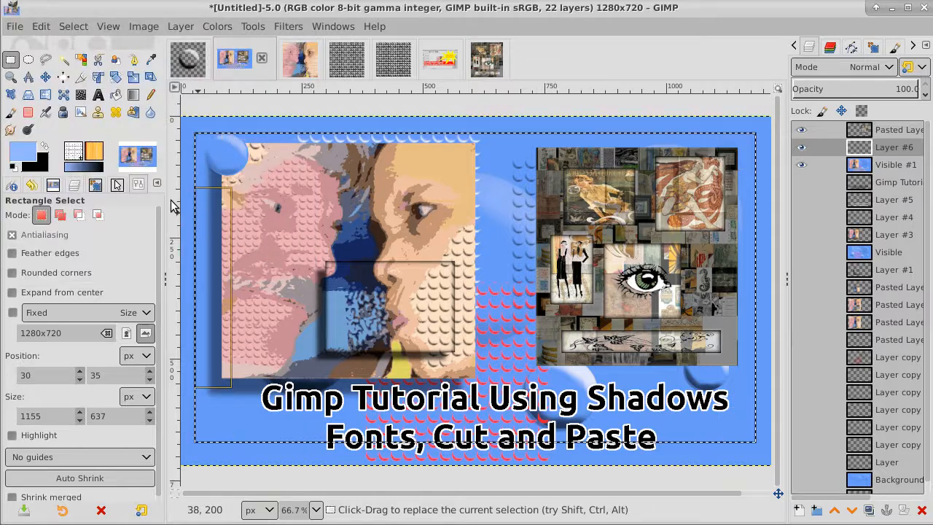
click(116, 96)
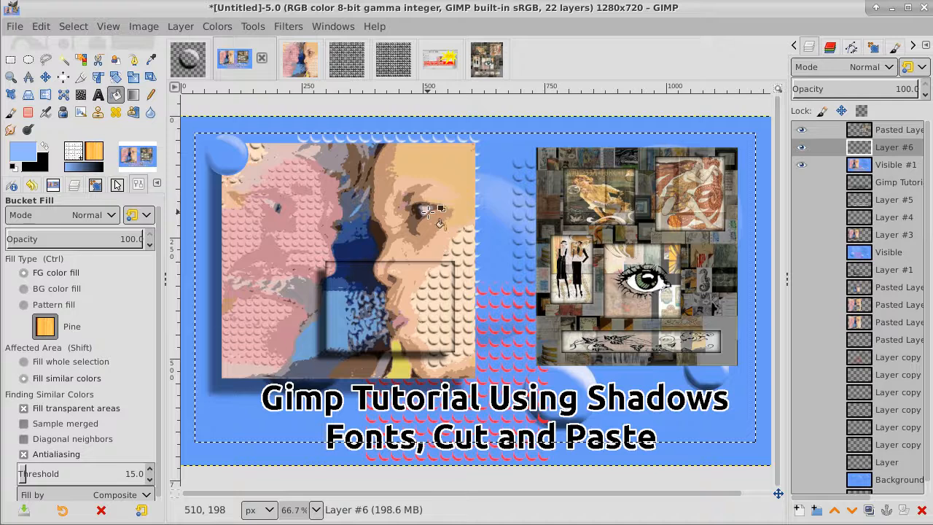
click(429, 210)
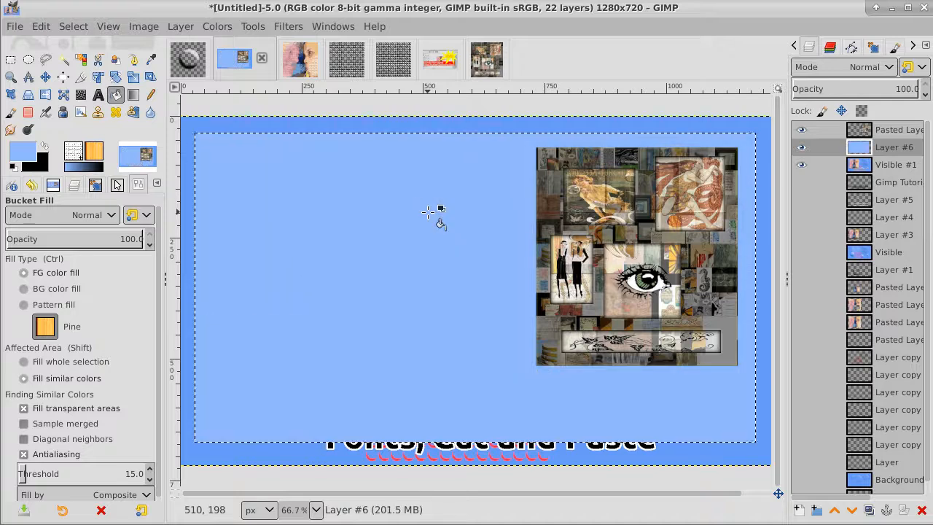
Shrink the selection and clear its interior to leave a thin light-blue frame, with nothing left selected.
click(73, 27)
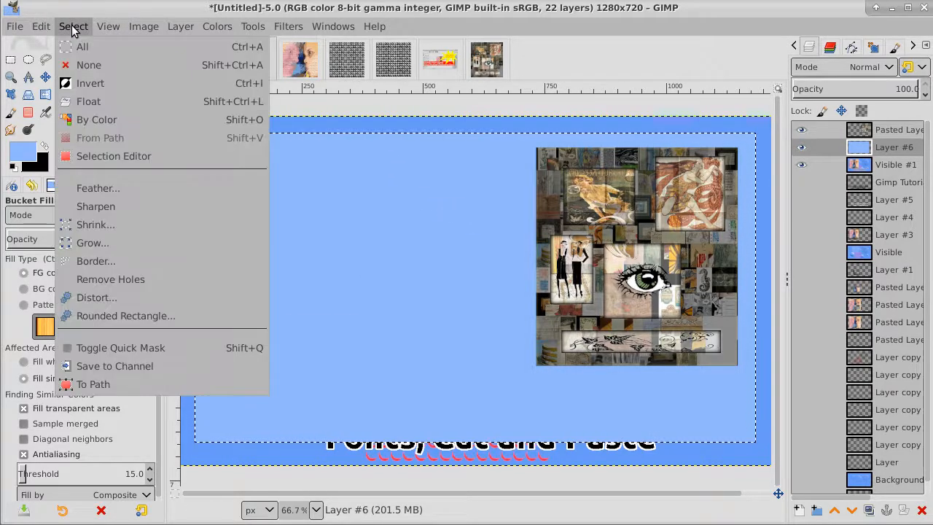
click(94, 225)
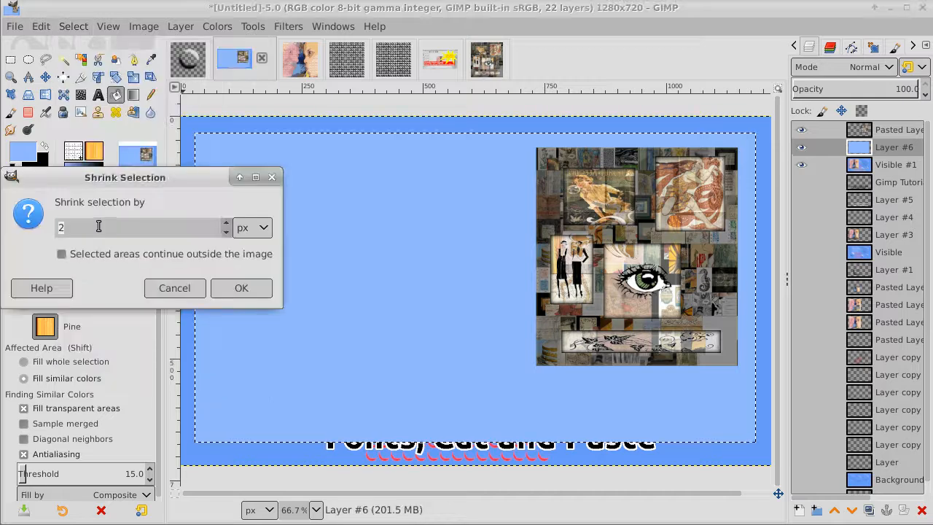
click(248, 289)
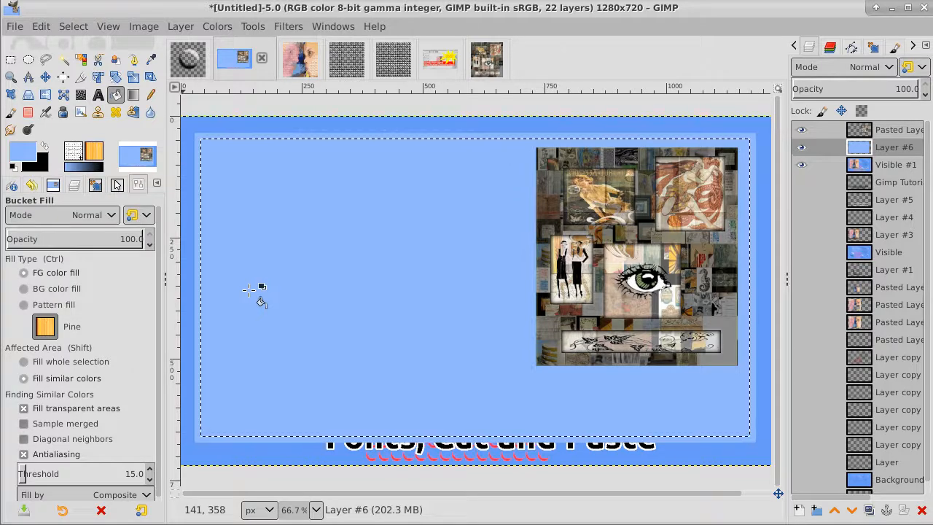
key(Delete)
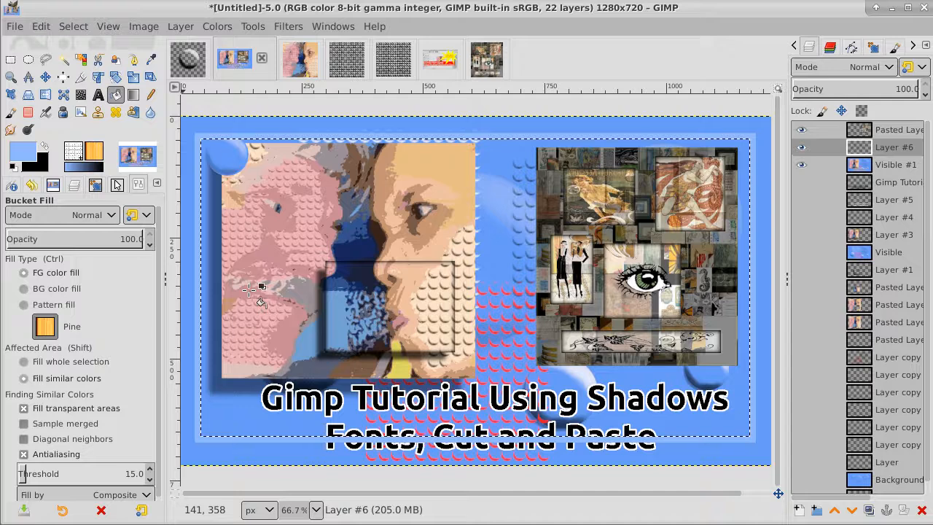
click(74, 26)
click(87, 67)
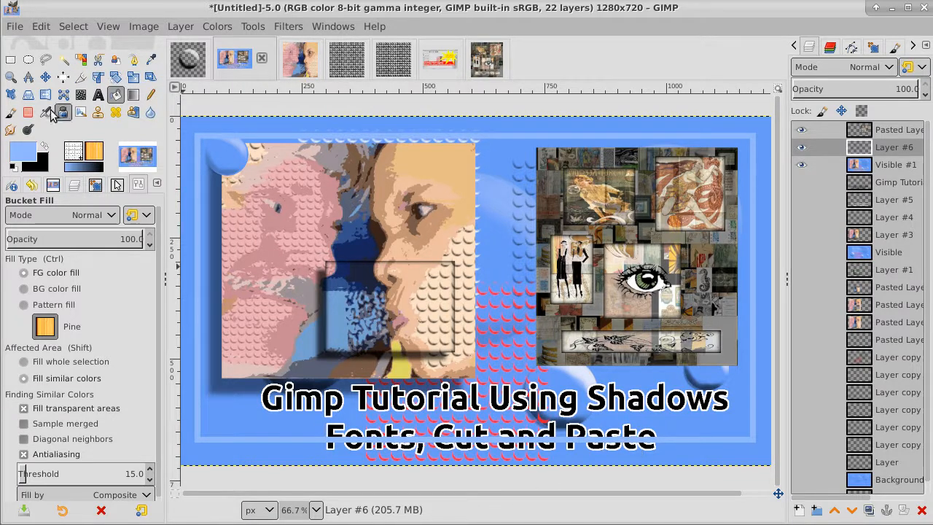
Erase the frame where it crosses the title's second line, using a rectangular selection of about 710 × 63 px.
click(10, 59)
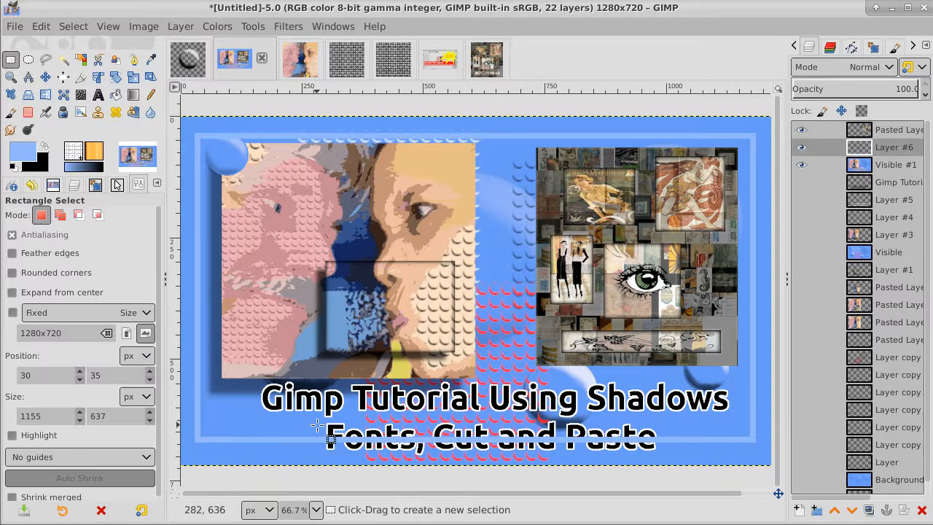
drag(319, 425, 665, 457)
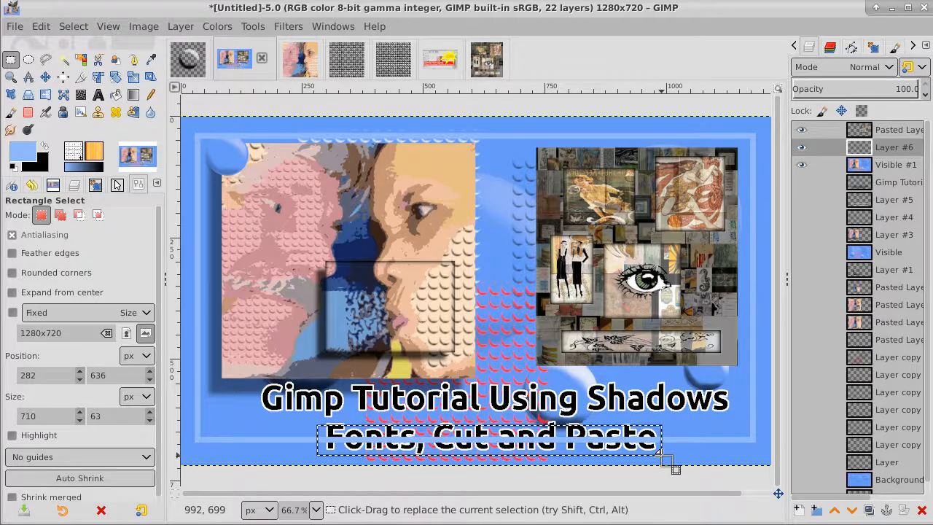
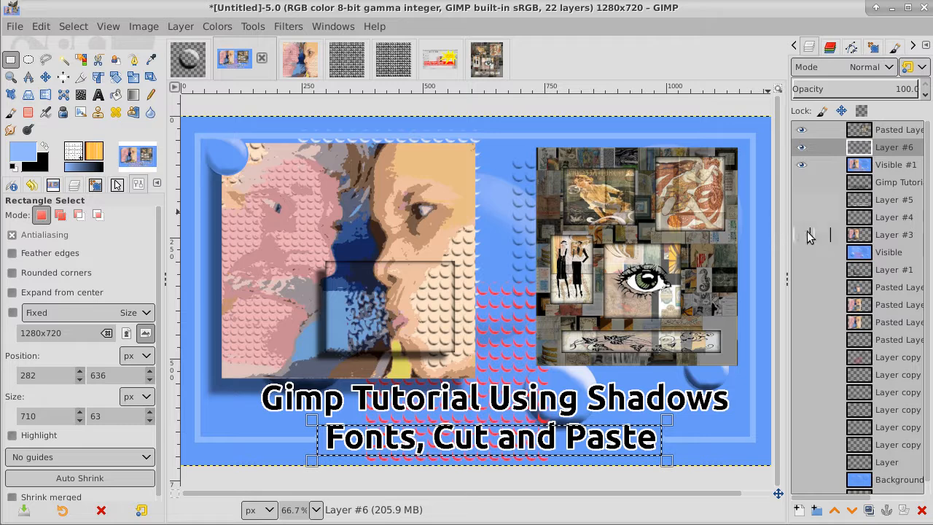
Hide the frame layer and the pasted collage layer, and make the Visible #1 layer active.
click(802, 148)
click(802, 130)
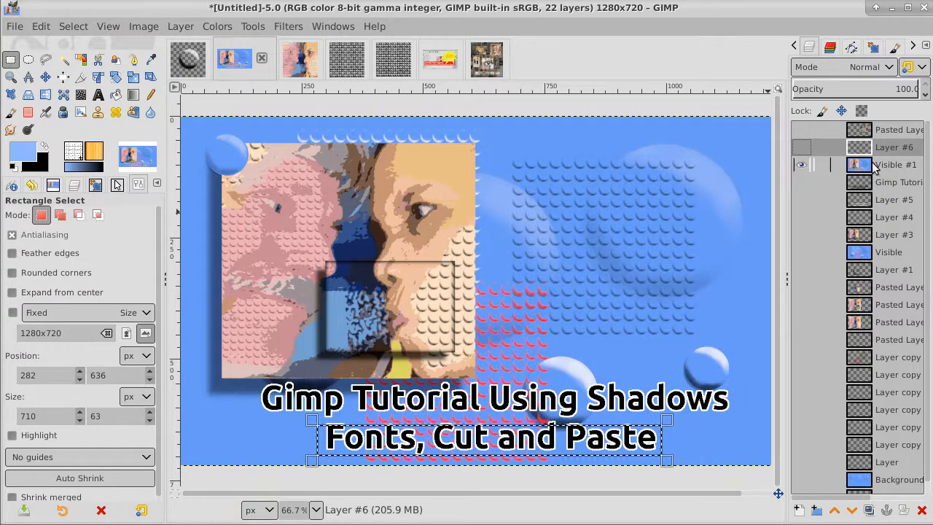
click(915, 166)
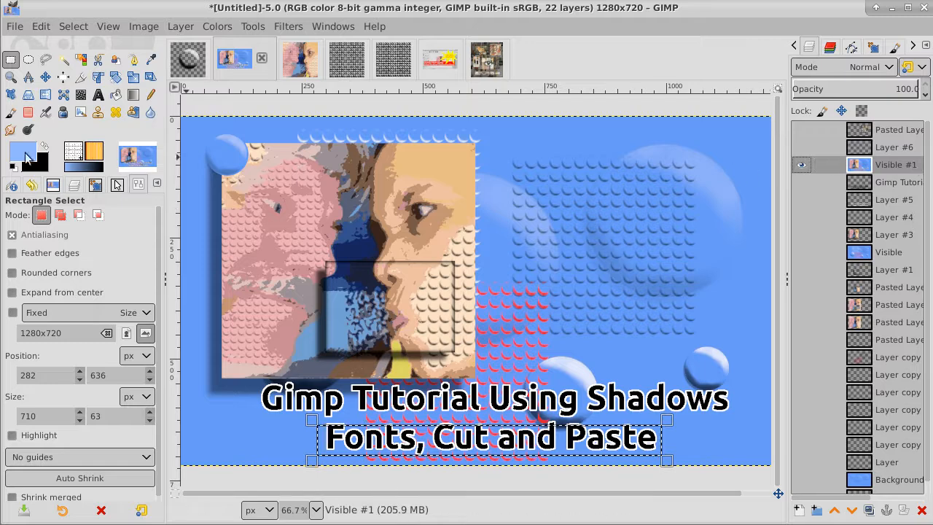
Select the small bubble at the two-faces picture's upper-left corner with a circular selection of 87 × 87 px.
click(28, 61)
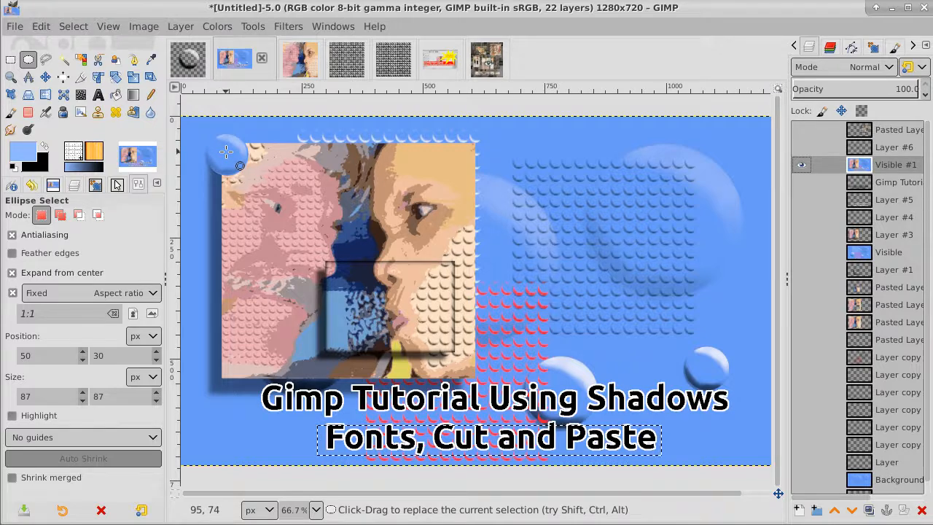
mouse_move(227, 152)
mouse_down()
mouse_move(249, 165)
mouse_move(224, 153)
mouse_up()
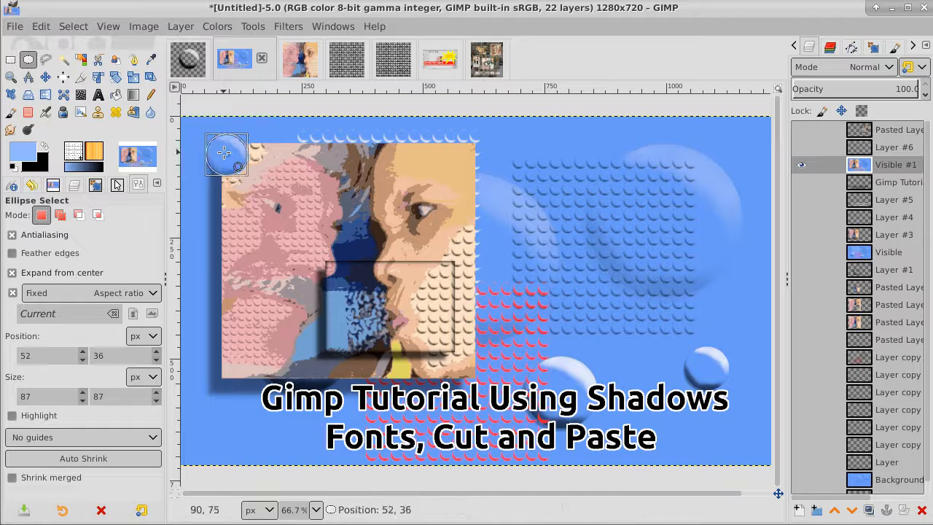
click(11, 76)
click(236, 154)
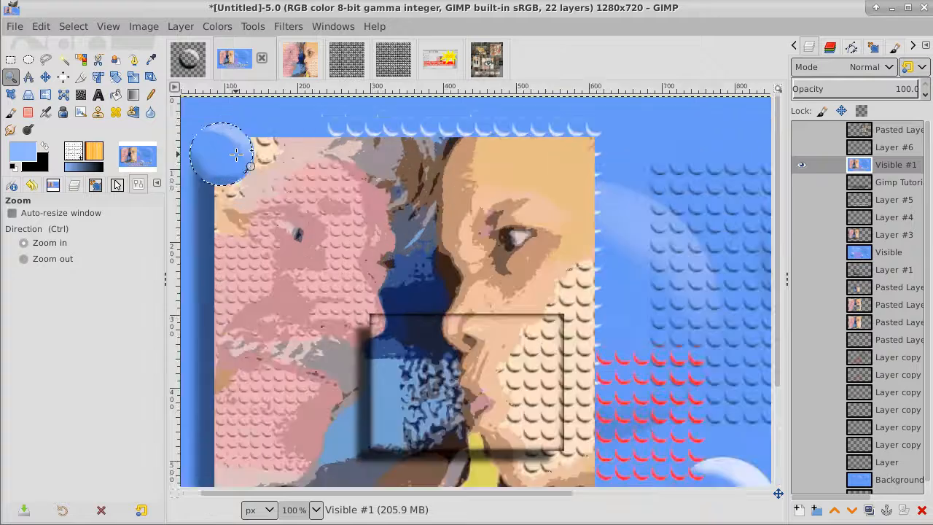
Redraw the circular selection around the small bubble at the picture's upper-left corner at about 83 × 83 px.
click(236, 154)
click(236, 154)
click(236, 154)
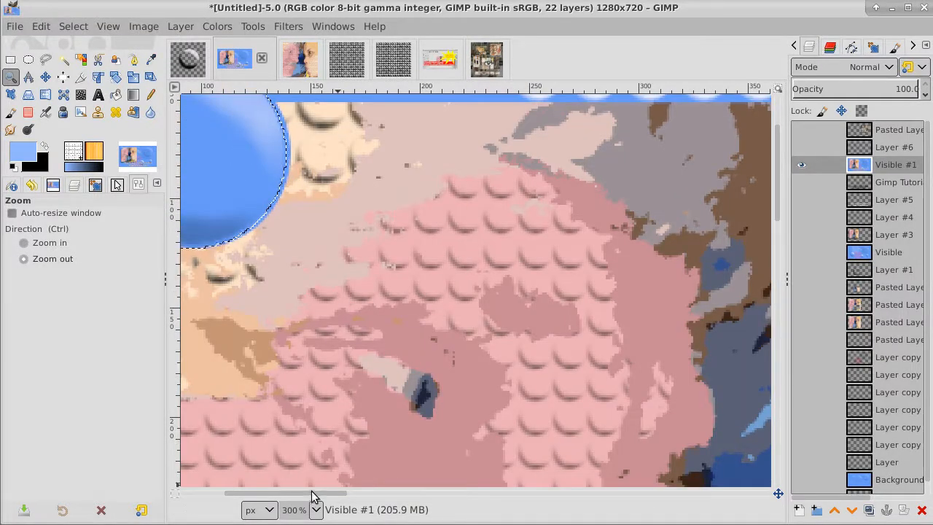
drag(313, 493, 277, 493)
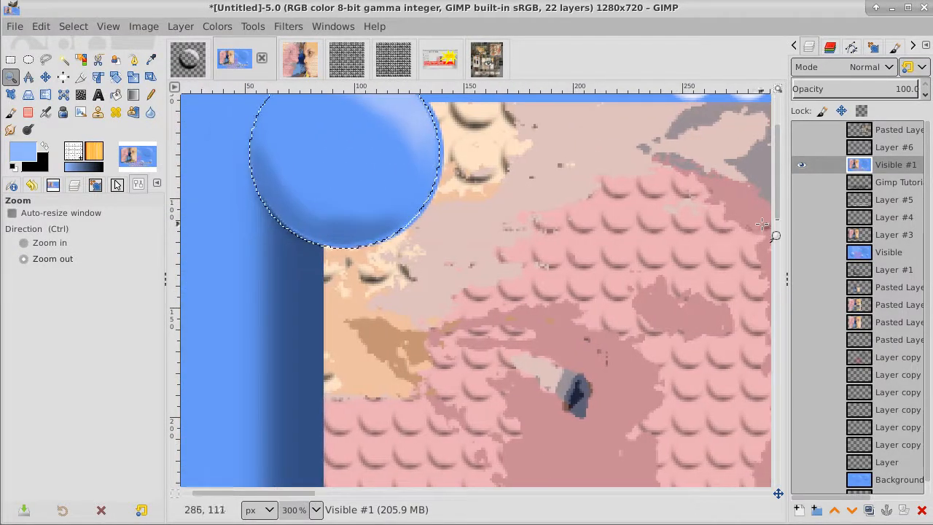
scroll(776, 203, up, 2)
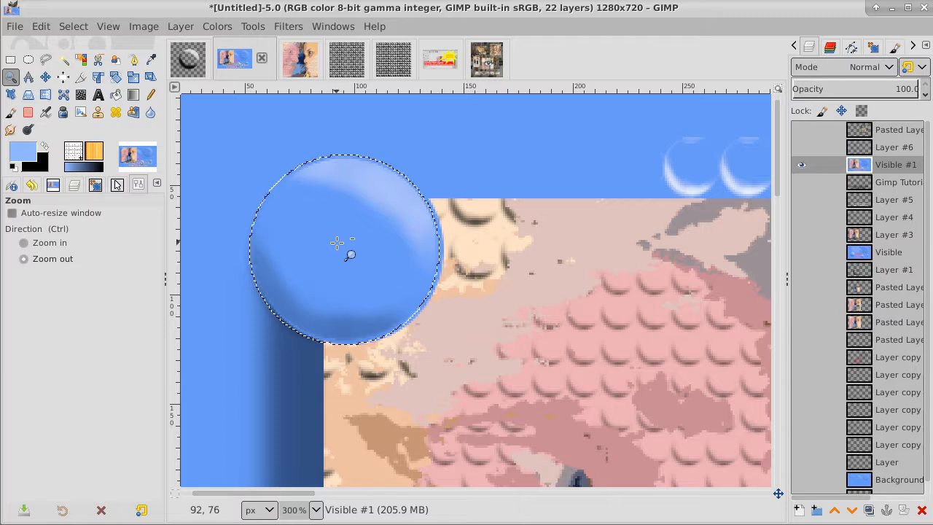
click(45, 76)
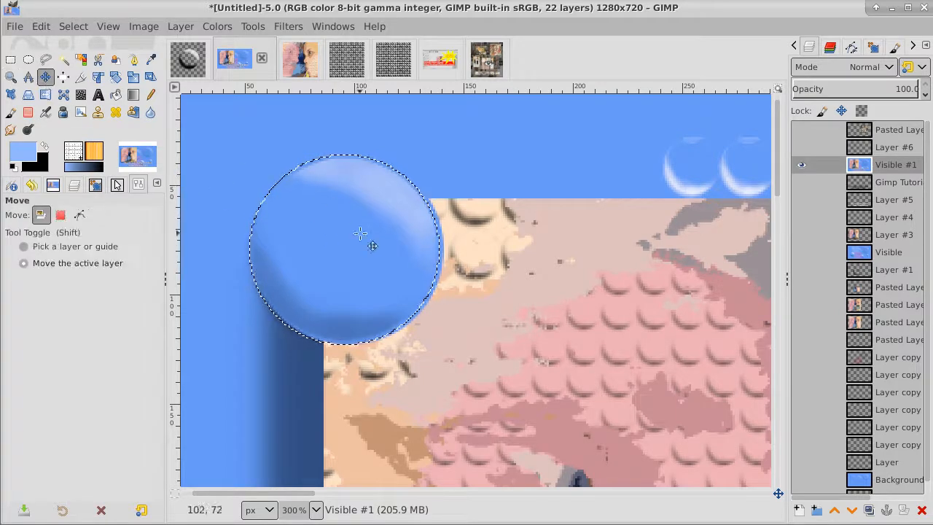
click(28, 60)
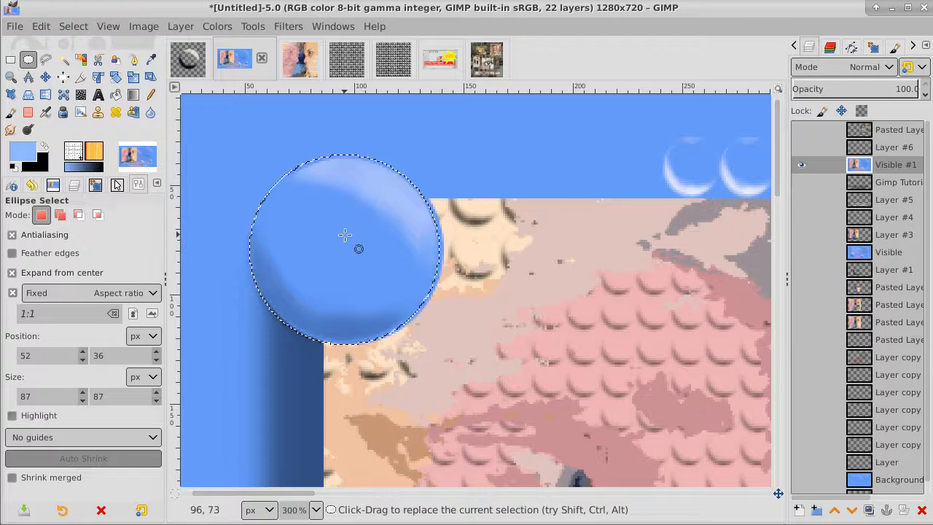
drag(345, 234, 344, 237)
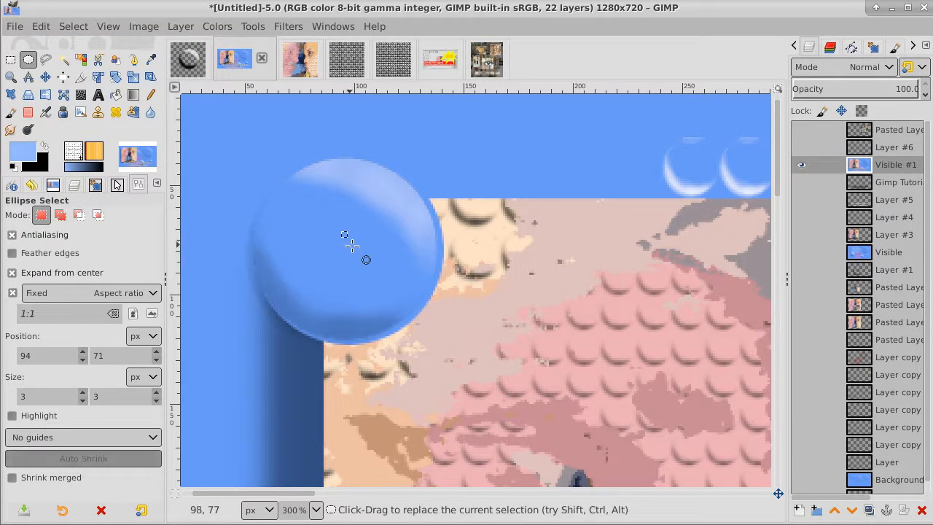
drag(344, 237, 434, 296)
drag(351, 233, 356, 241)
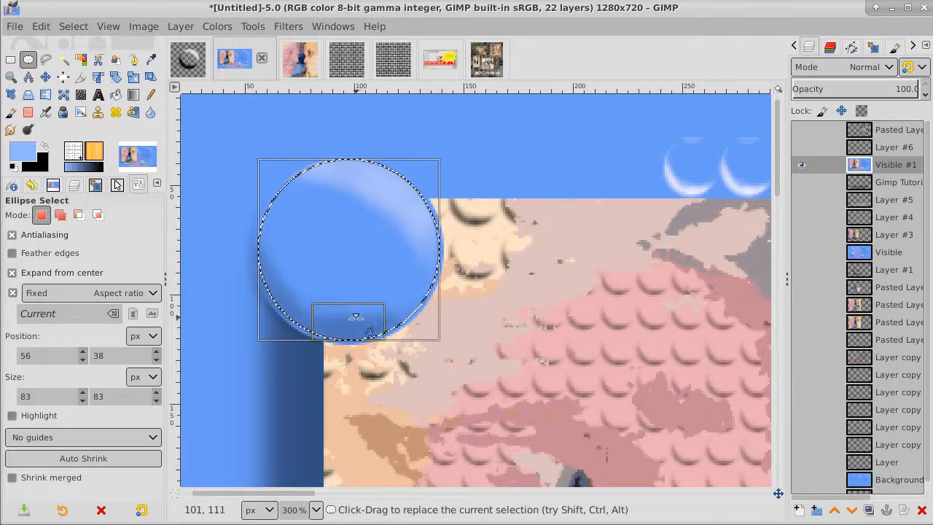
Fit the circular selection to the bubble's outline at 85 × 85 px, positioned at 55, 37.
drag(350, 339, 348, 344)
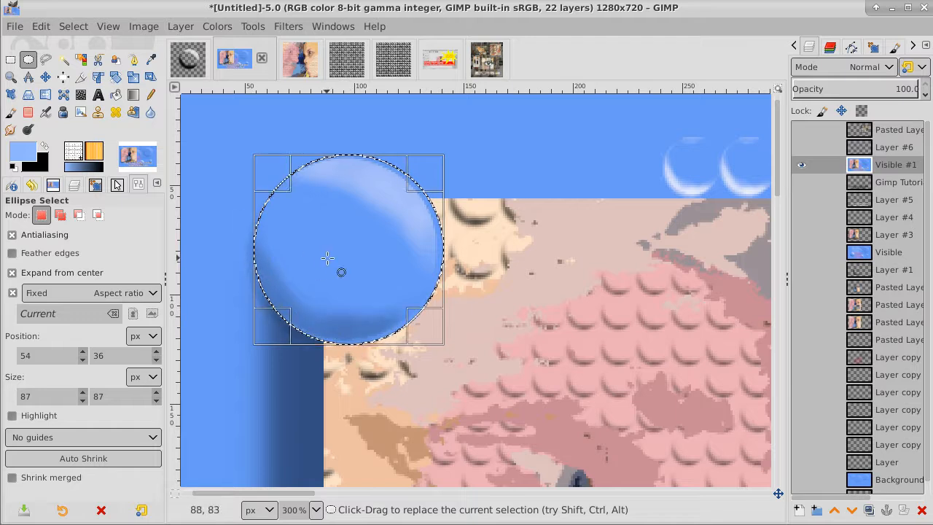
drag(328, 257, 323, 255)
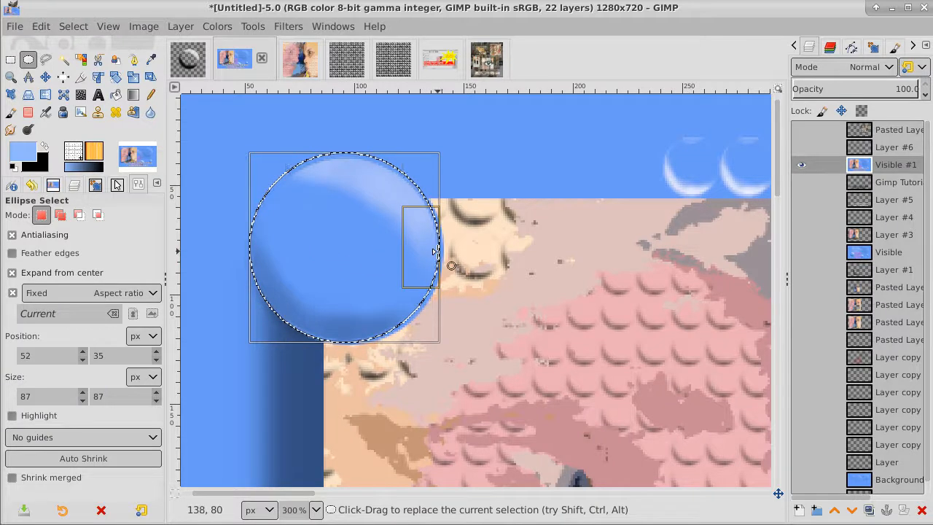
drag(434, 251, 434, 251)
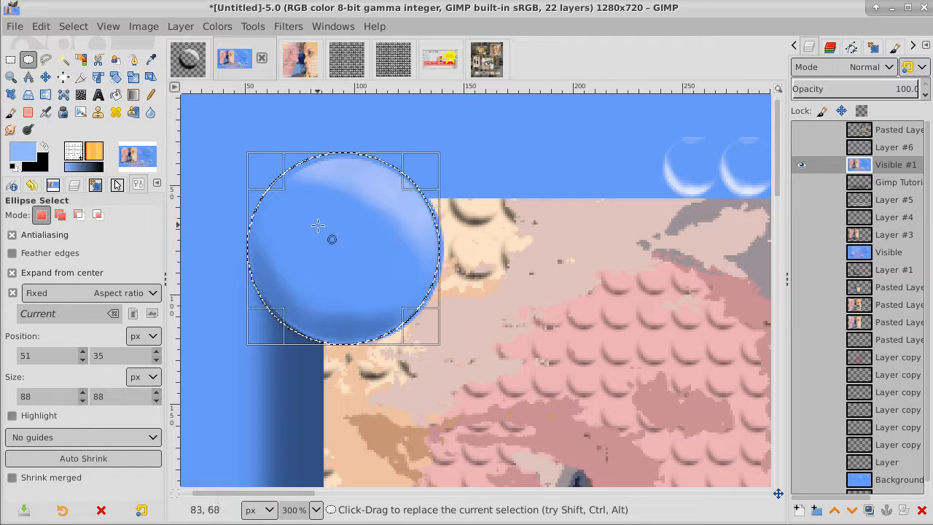
drag(332, 232, 342, 246)
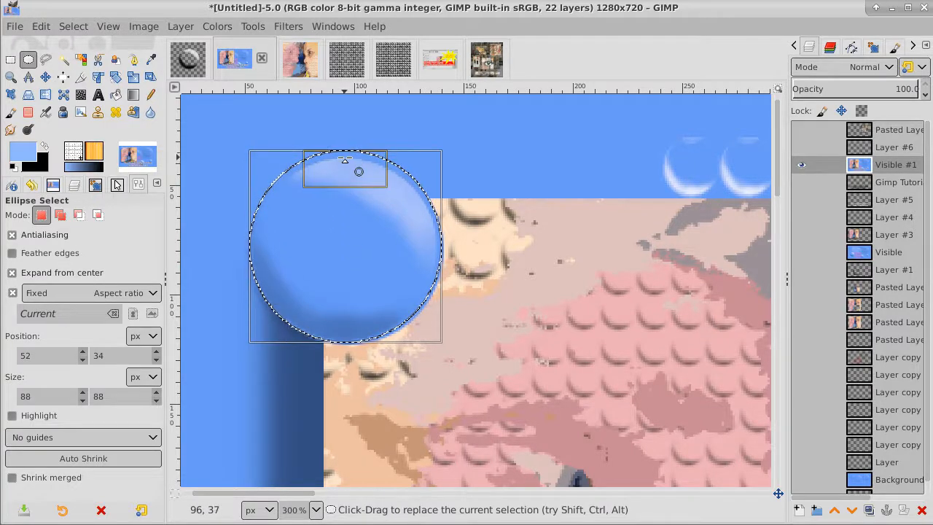
drag(344, 159, 345, 164)
drag(349, 236, 353, 240)
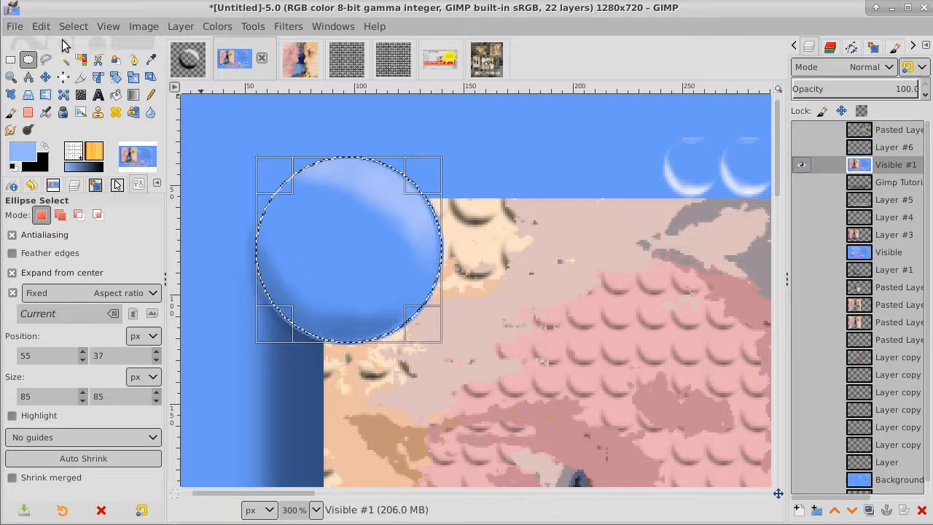
Copy the selected bubble, paste it as a new layer and clear the selection.
click(43, 27)
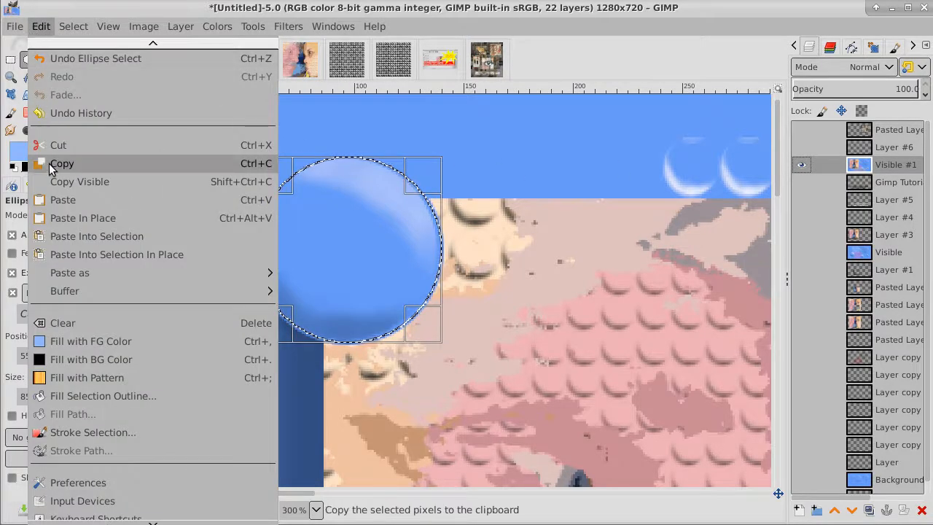
click(52, 168)
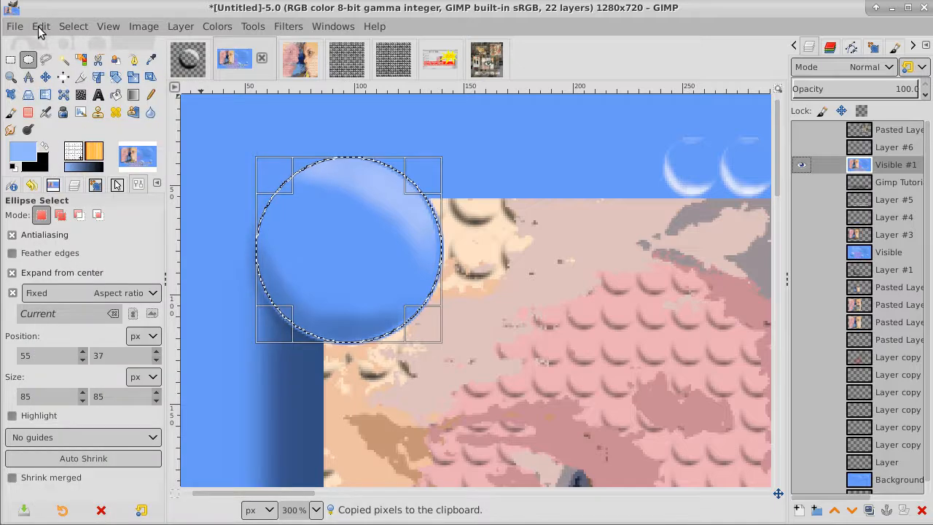
click(40, 29)
mouse_move(144, 274)
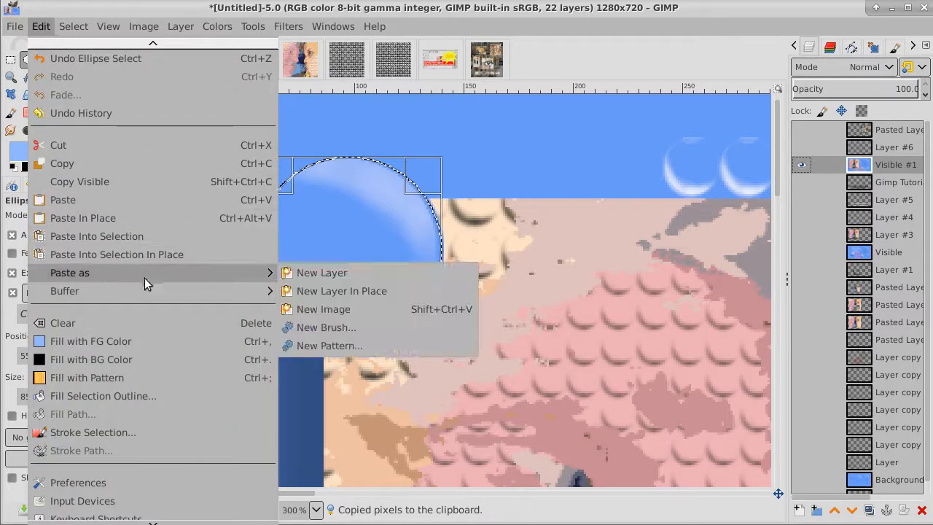
click(336, 274)
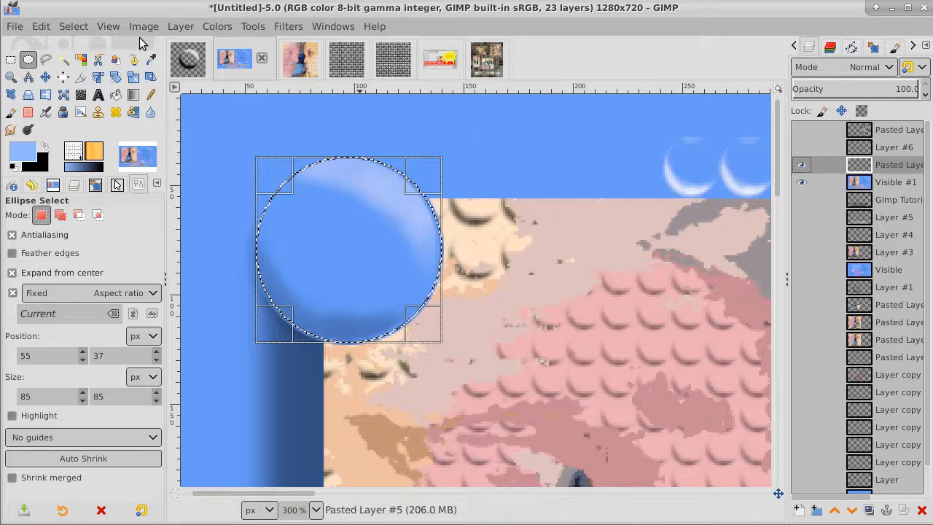
click(72, 26)
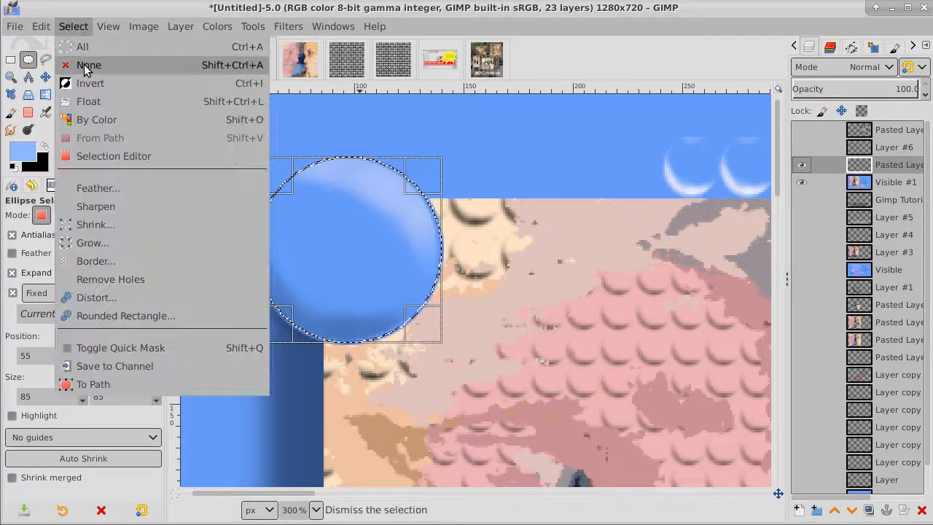
click(83, 63)
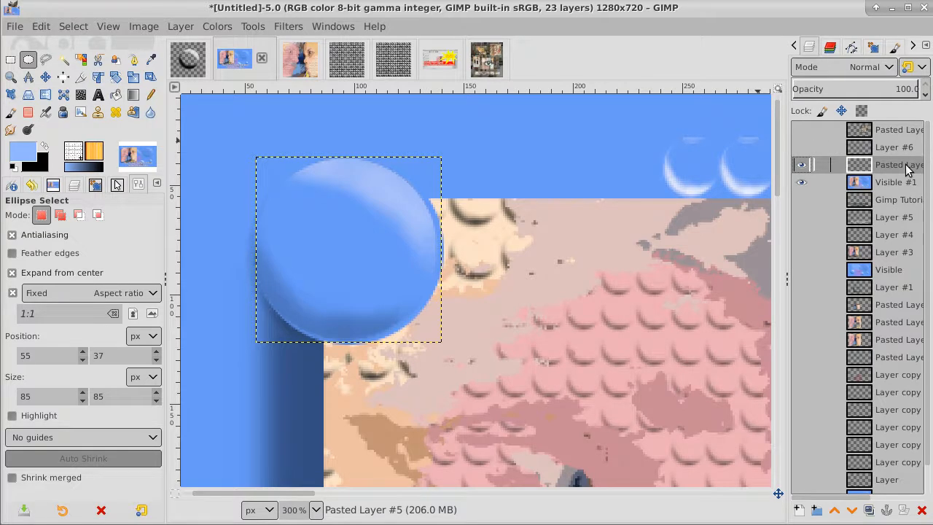
Show the hidden collage and frame layers and raise the pasted bubble layer to the top of the stack.
click(801, 134)
click(800, 146)
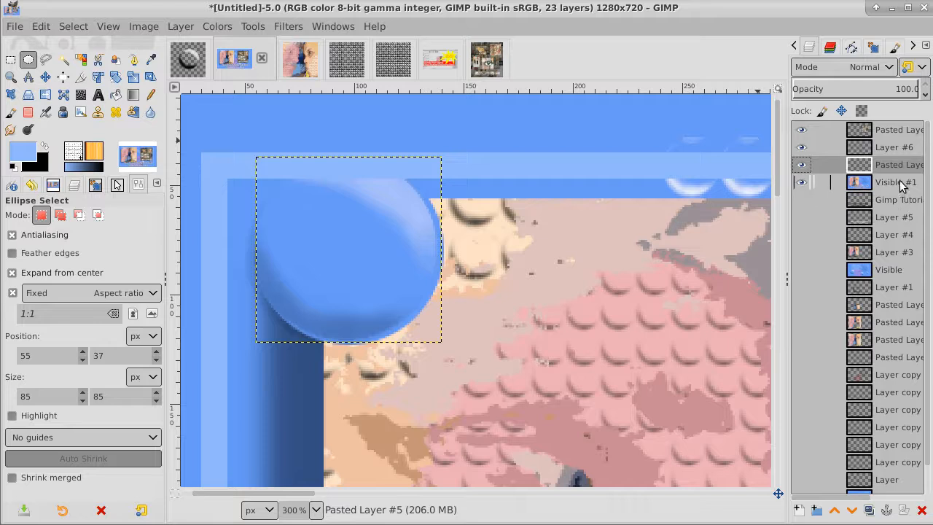
click(834, 512)
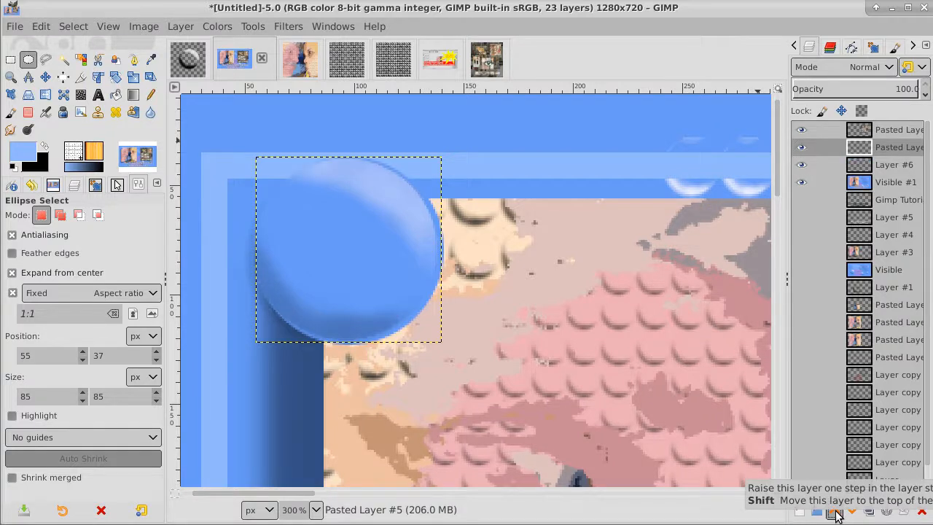
click(835, 512)
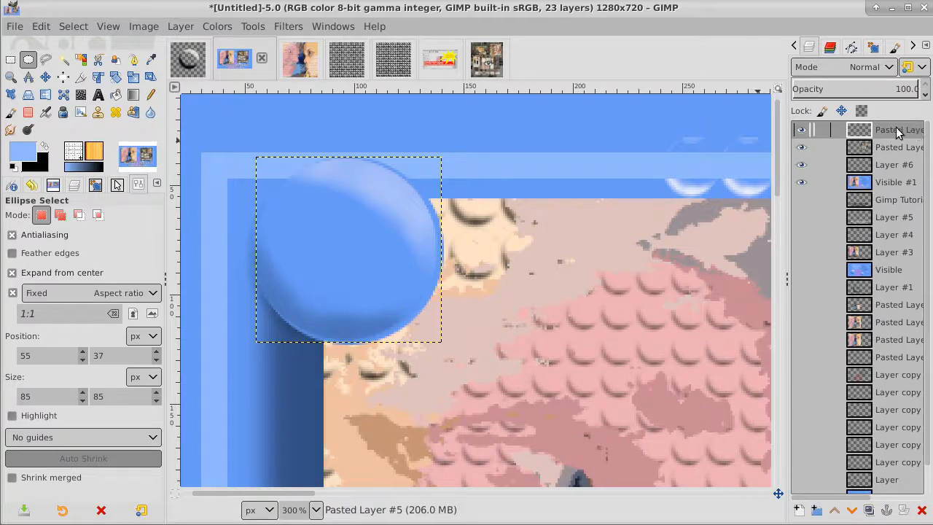
click(76, 27)
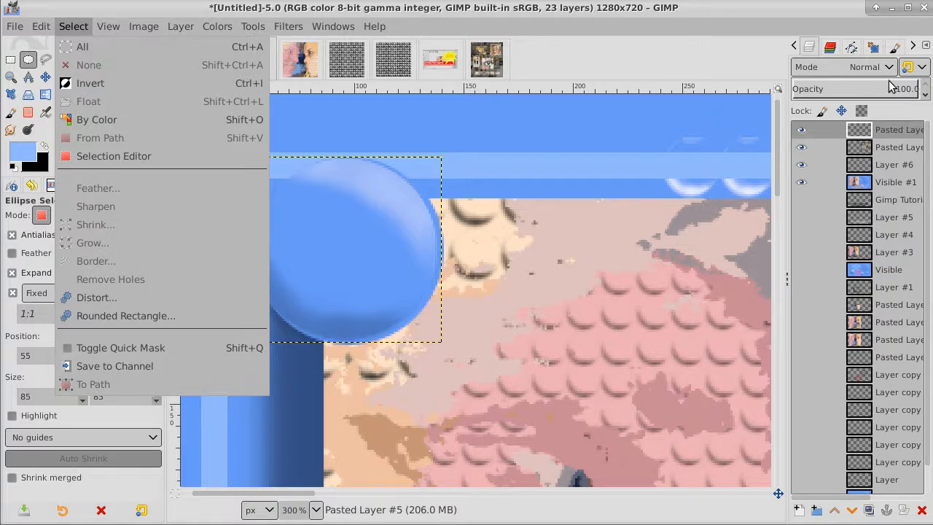
click(901, 133)
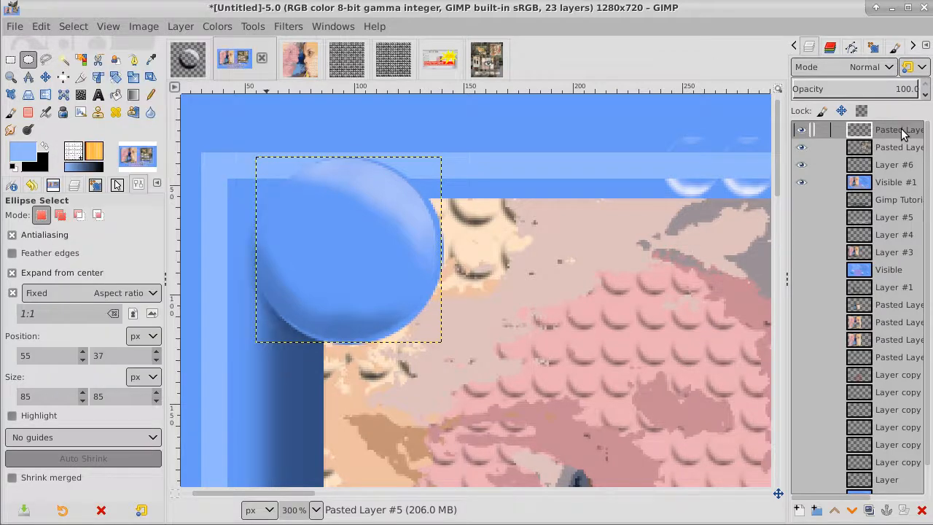
Nudge the pasted bubble layer slightly right and back to its original position.
click(45, 77)
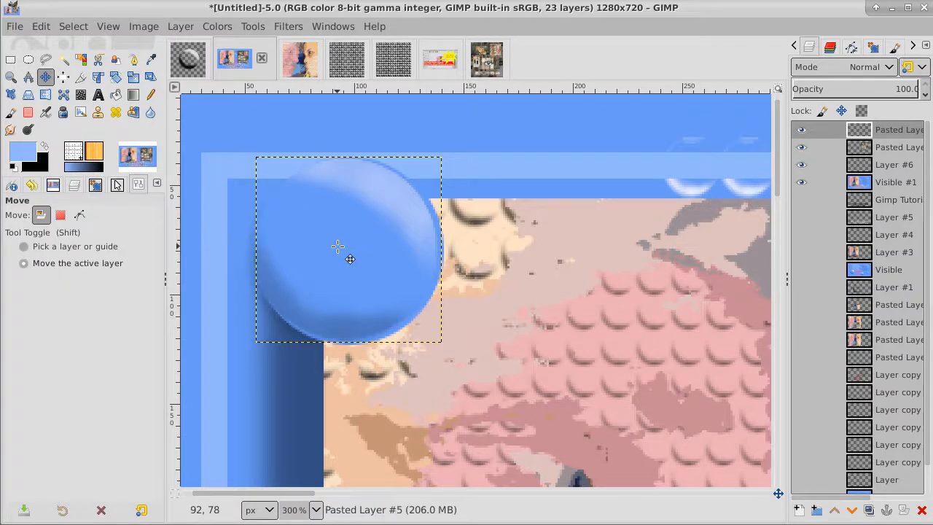
key(Right)
key(Right)
key(Left)
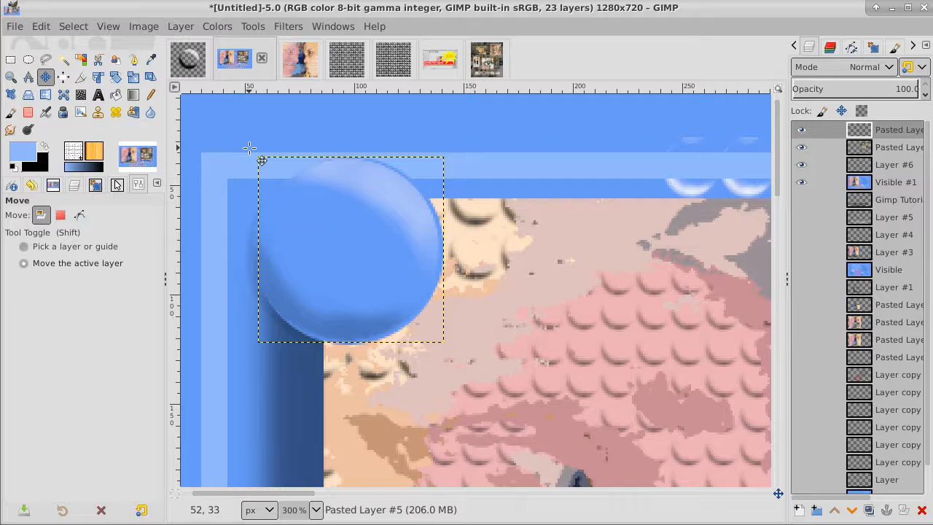
key(Left)
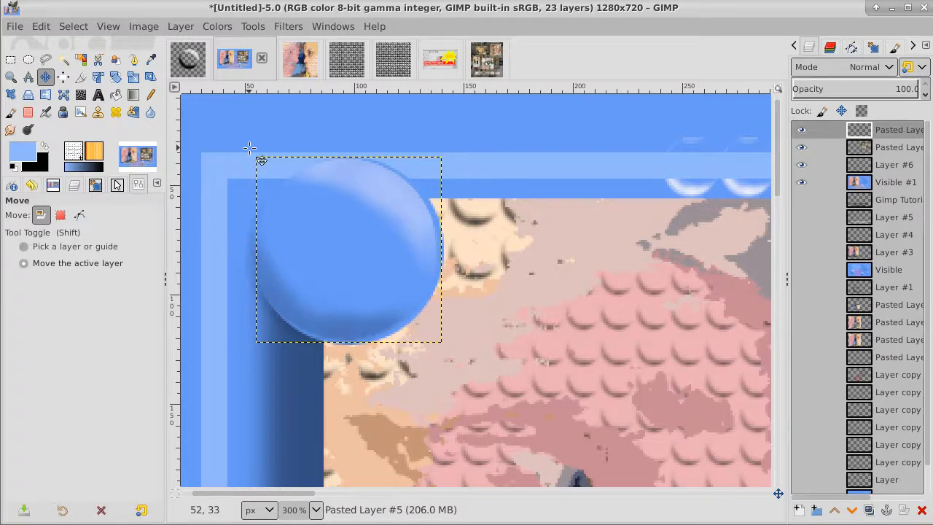
key(Right)
key(Right)
key(Left)
key(Left)
click(73, 26)
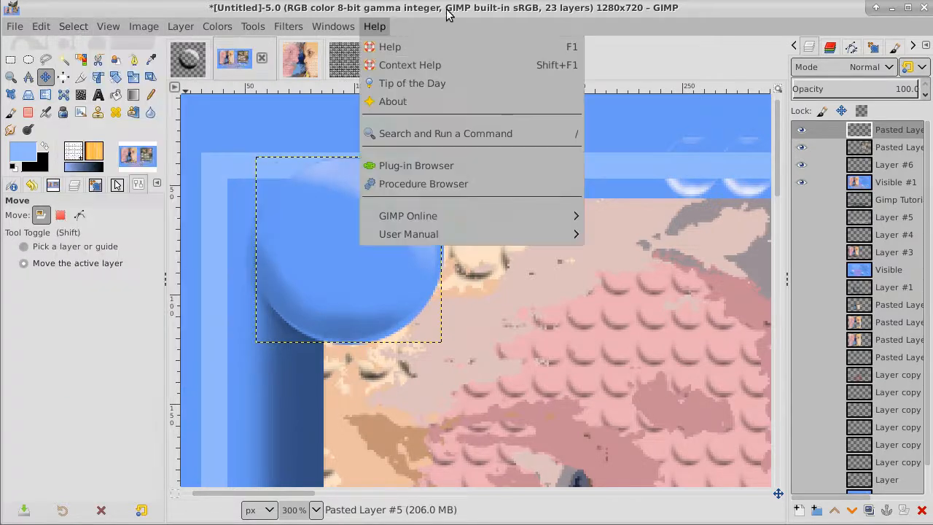
click(589, 8)
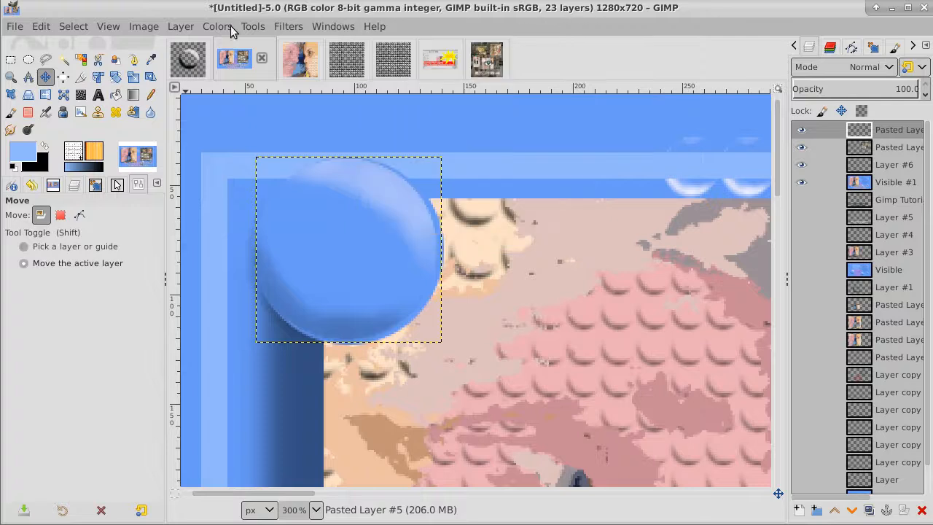
Select the flat blue centre of the pasted bubble with Fuzzy Select and grow the selection slightly.
click(63, 61)
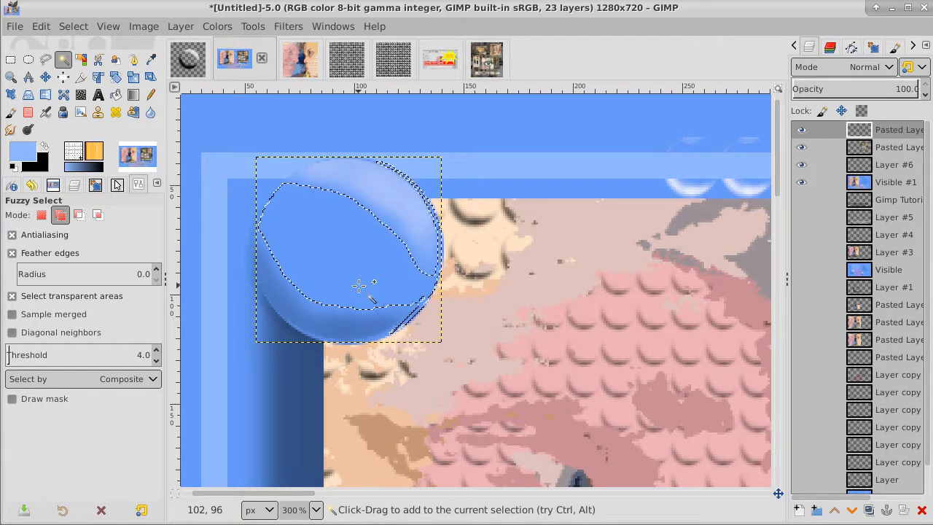
click(74, 26)
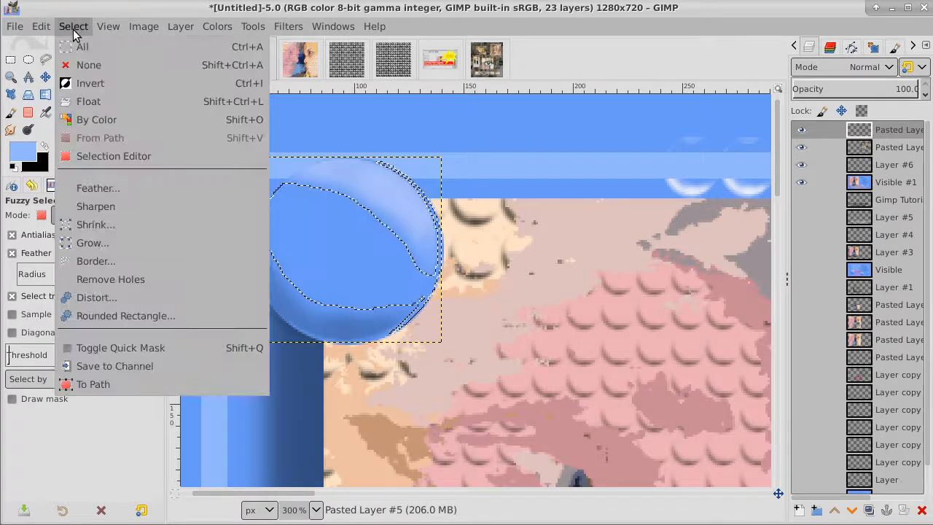
click(87, 243)
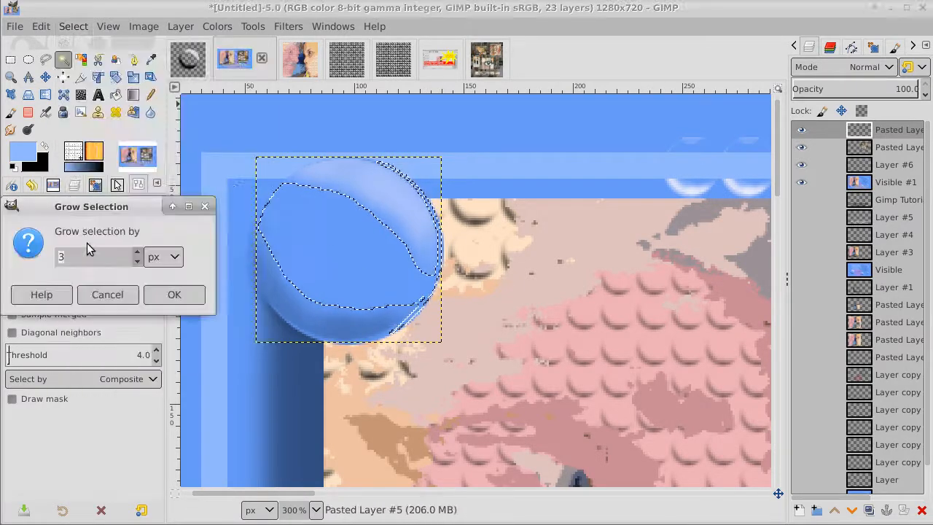
text(3)
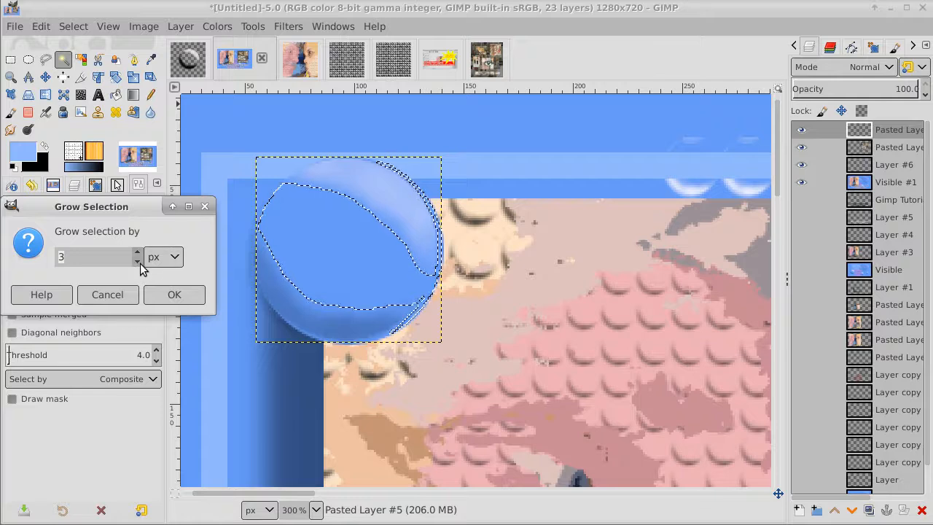
click(176, 294)
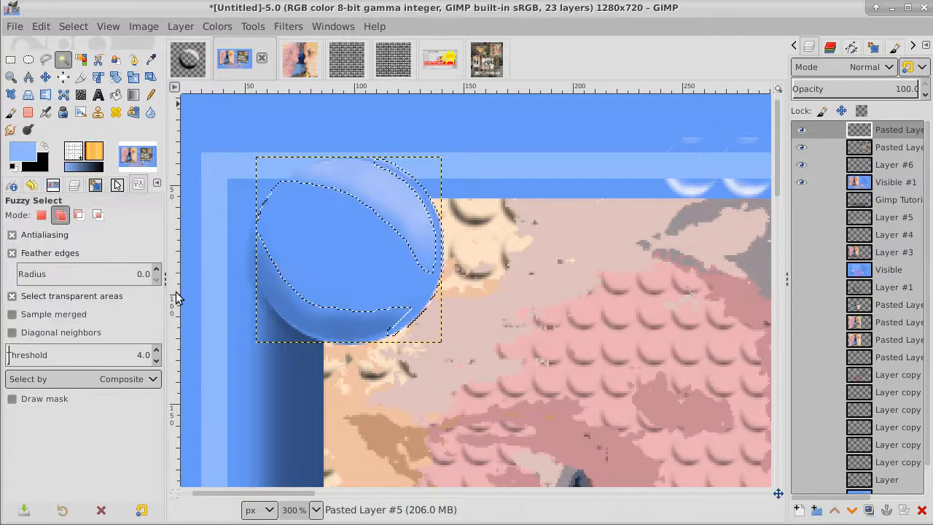
Shrink the selection on the pasted bubble by 1 px.
click(82, 27)
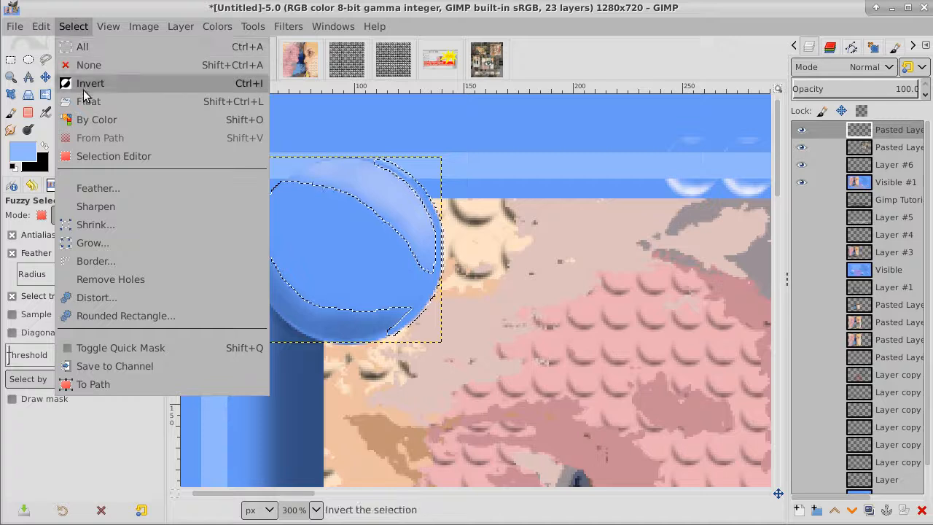
click(86, 224)
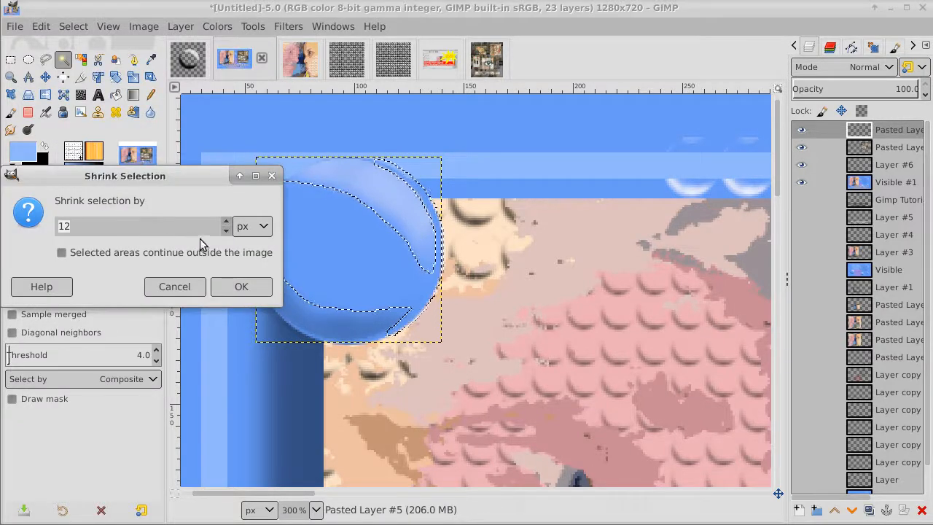
key(BackSpace)
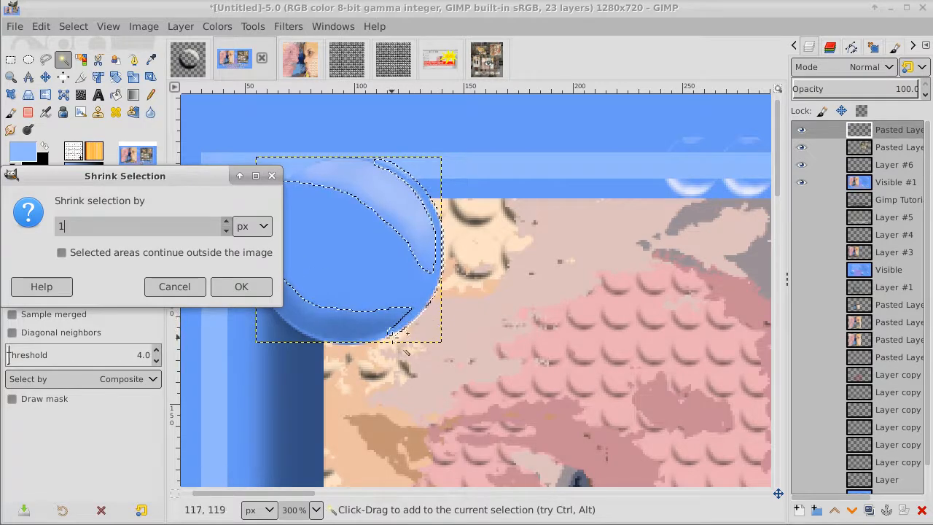
click(240, 287)
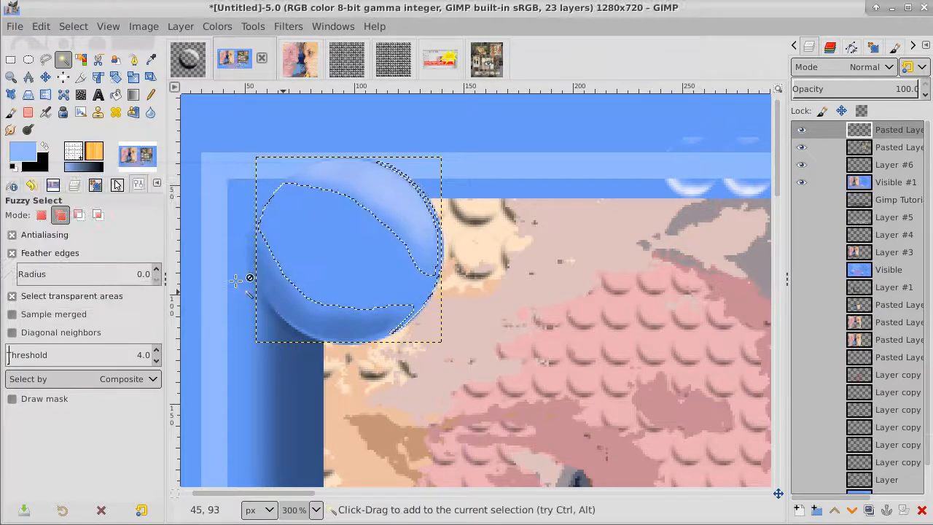
Erase the selected sliver along the bubble's rim using the 2. Hardness 100 brush at size 20.93, and clear the selection.
click(27, 112)
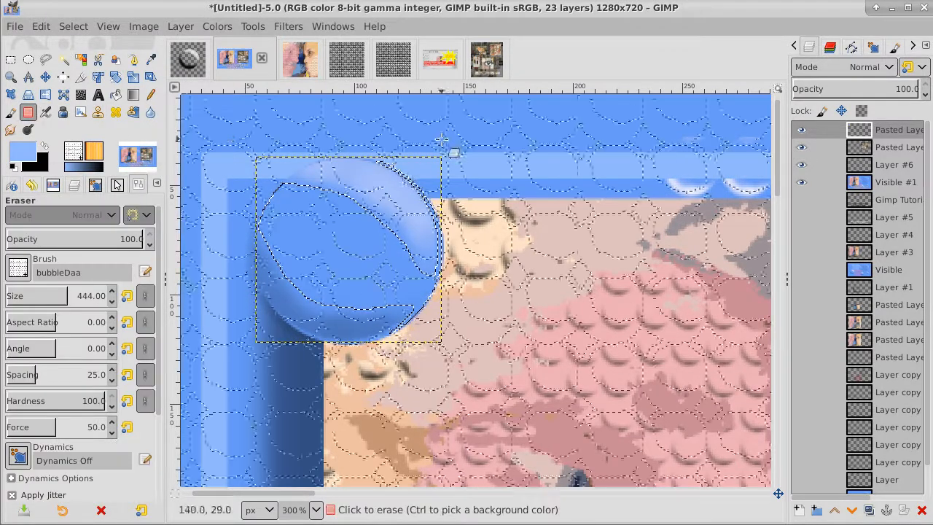
click(21, 268)
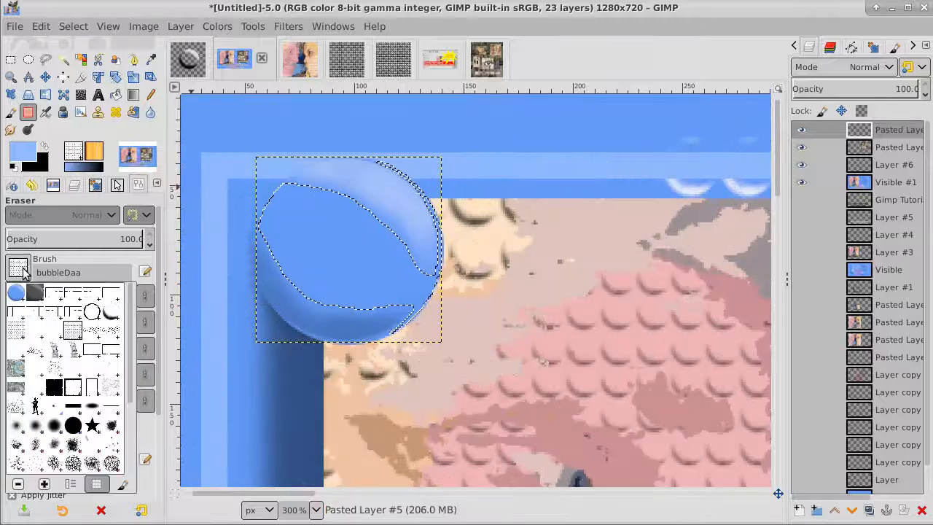
click(72, 426)
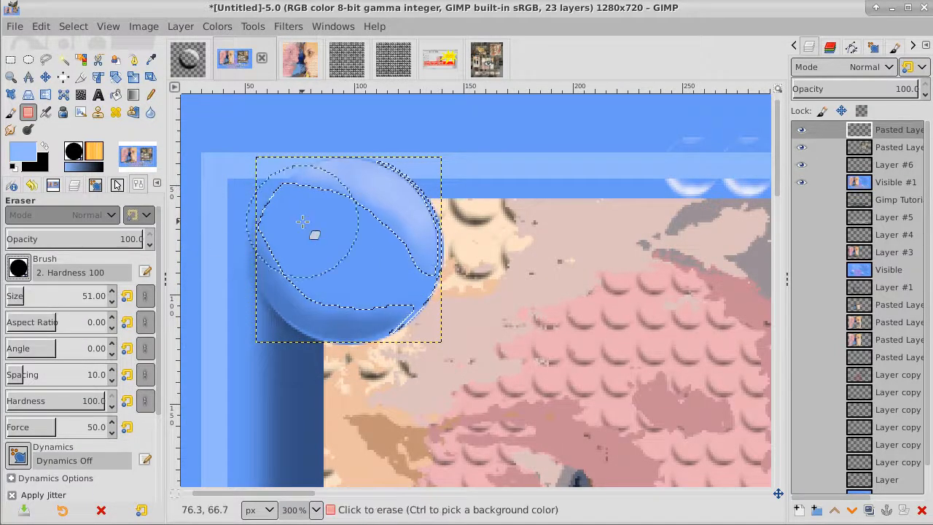
drag(23, 296, 11, 296)
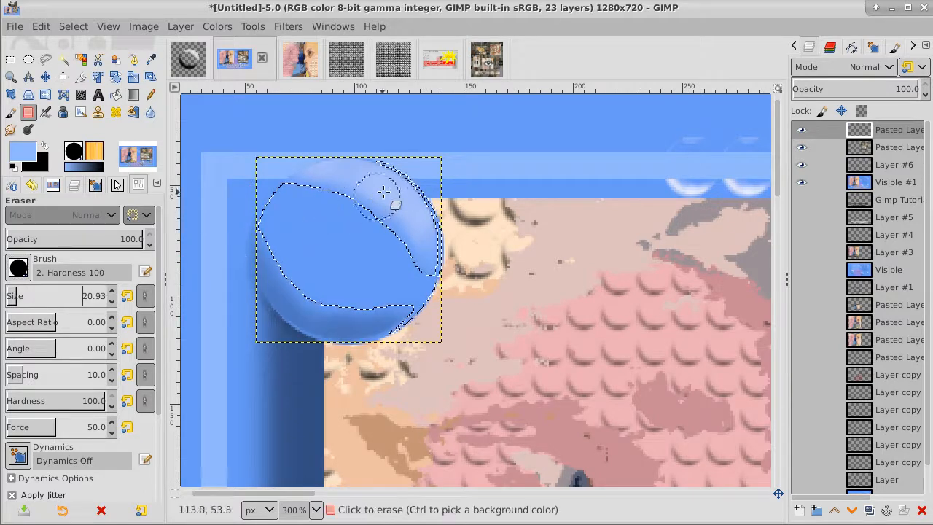
mouse_move(379, 155)
mouse_down()
mouse_move(416, 185)
mouse_move(440, 227)
mouse_move(417, 182)
mouse_up()
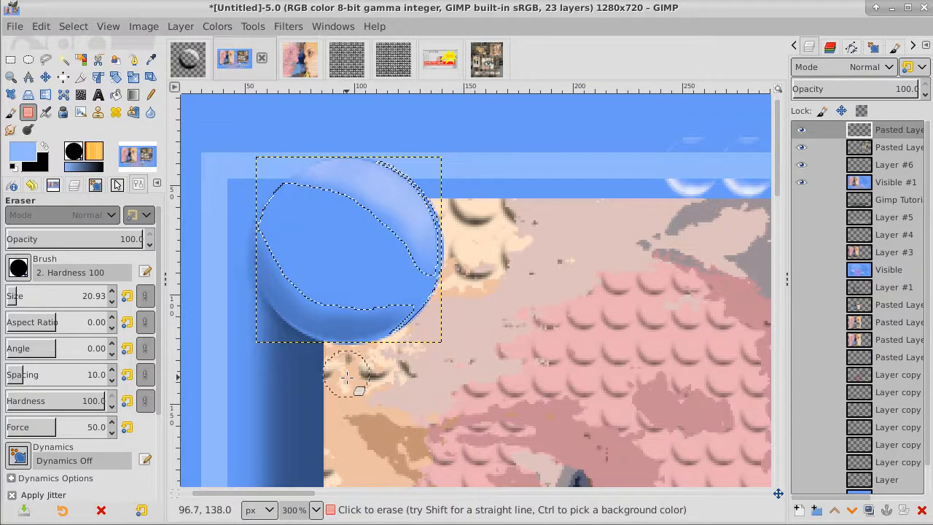
click(73, 26)
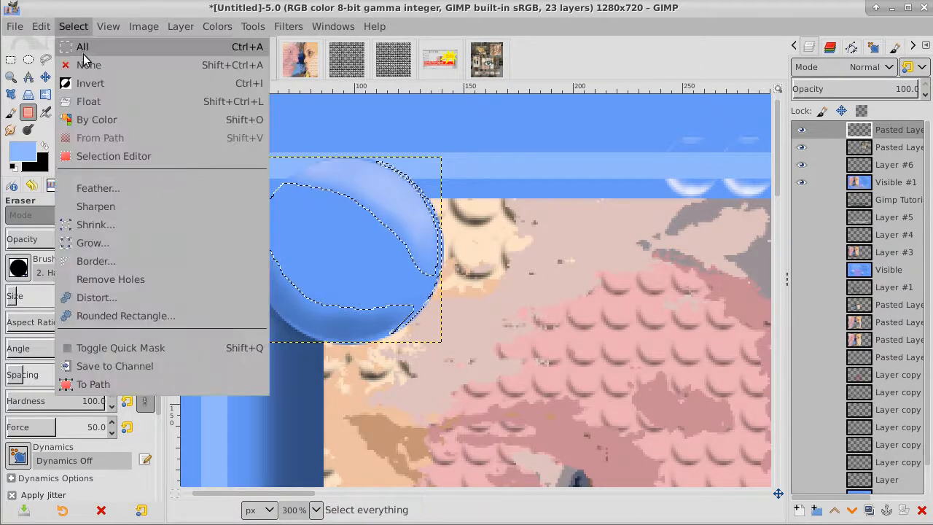
click(83, 63)
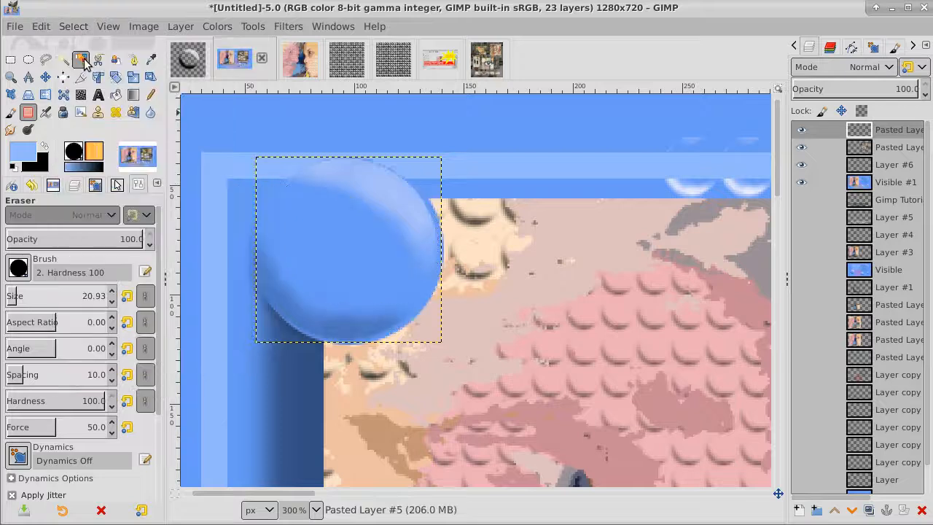
Shift the pasted bubble layer slightly right and expand its boundary to the image size.
click(45, 76)
drag(311, 248, 314, 249)
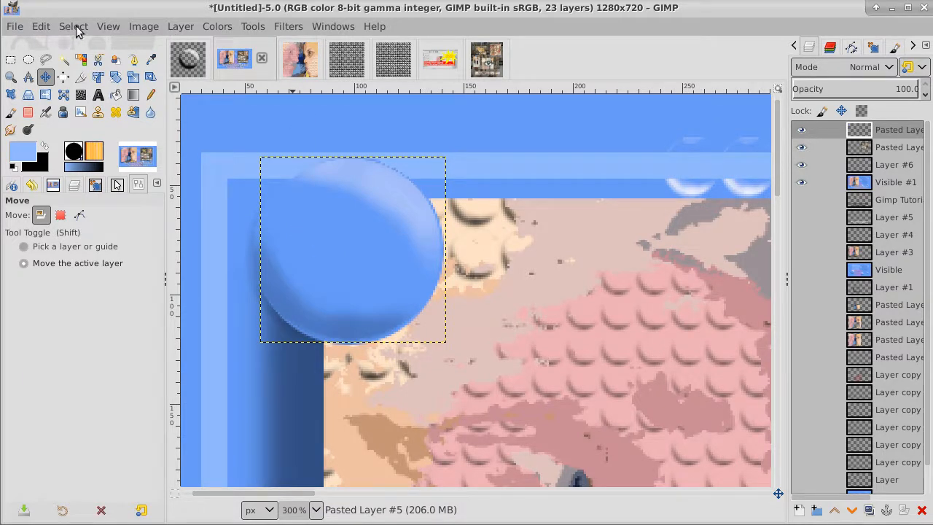
right_click(902, 134)
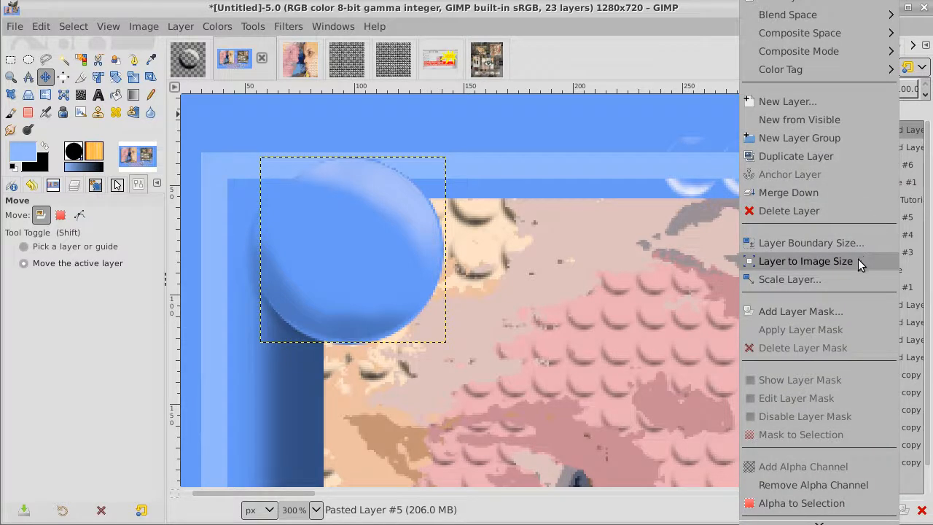
click(805, 261)
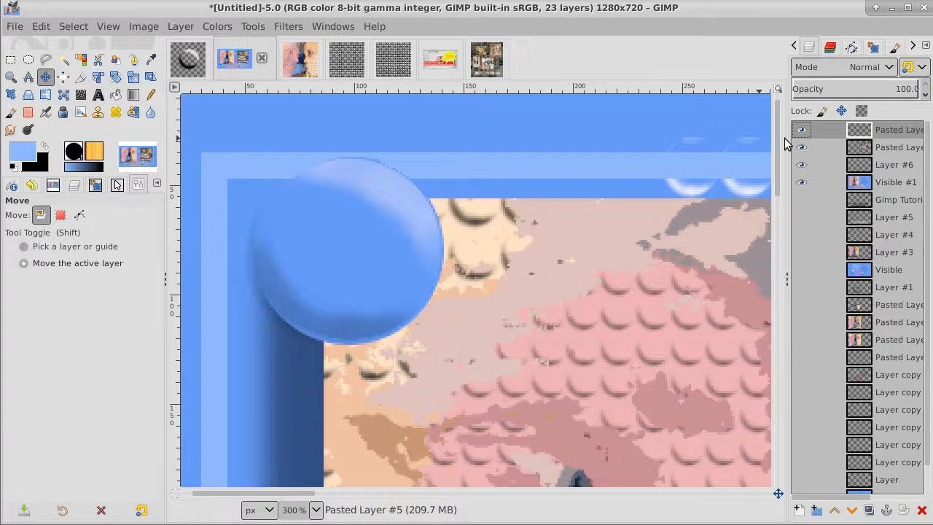
Add a new transparent 1280 x 720 layer directly beneath the bubble layer.
click(899, 148)
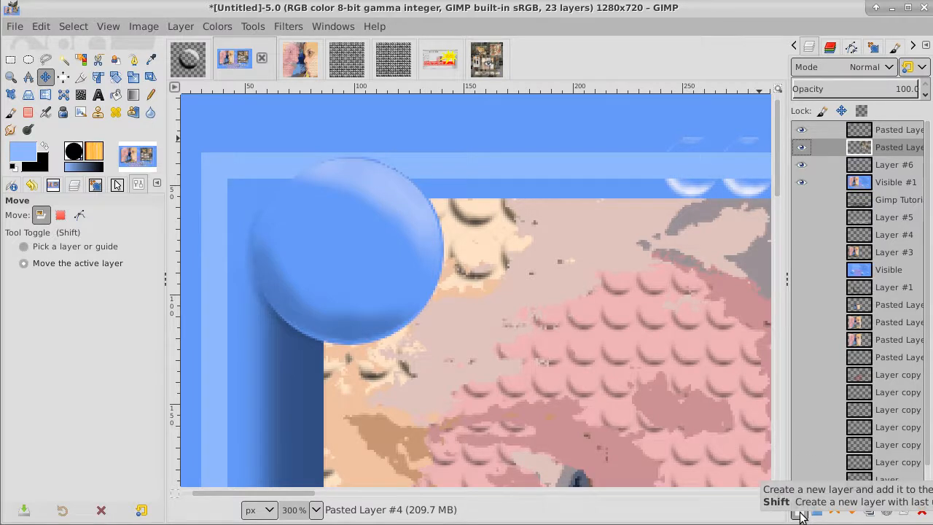
click(799, 515)
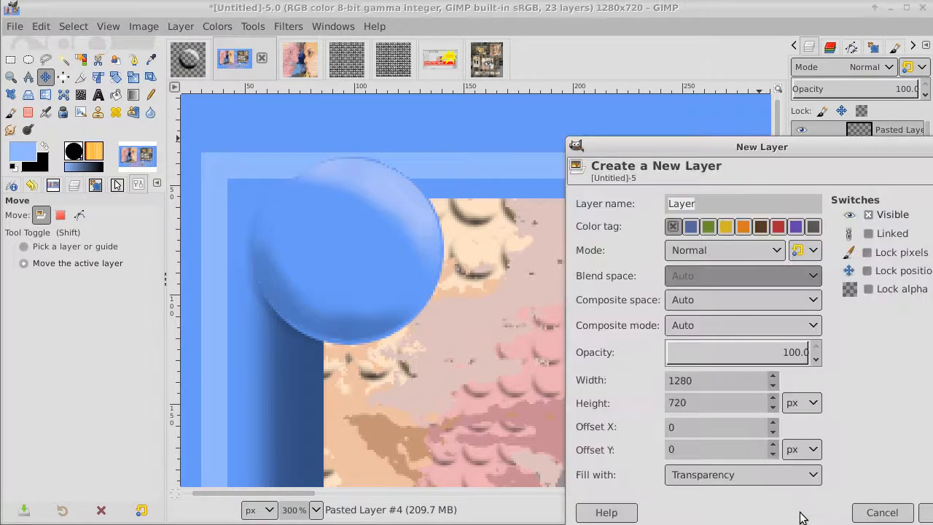
key(Return)
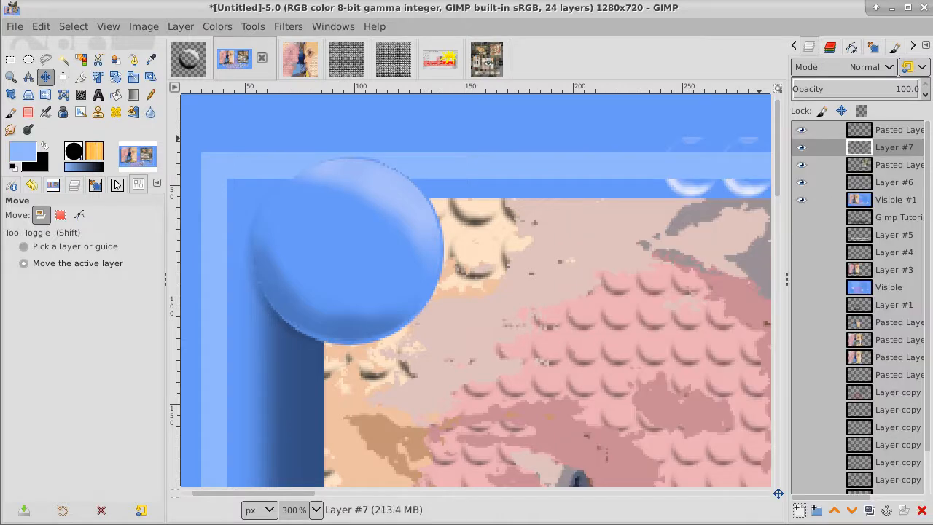
Select the bubble's round shape by fuzzy-selecting the transparent area around it on the bubble layer and inverting the selection.
click(909, 129)
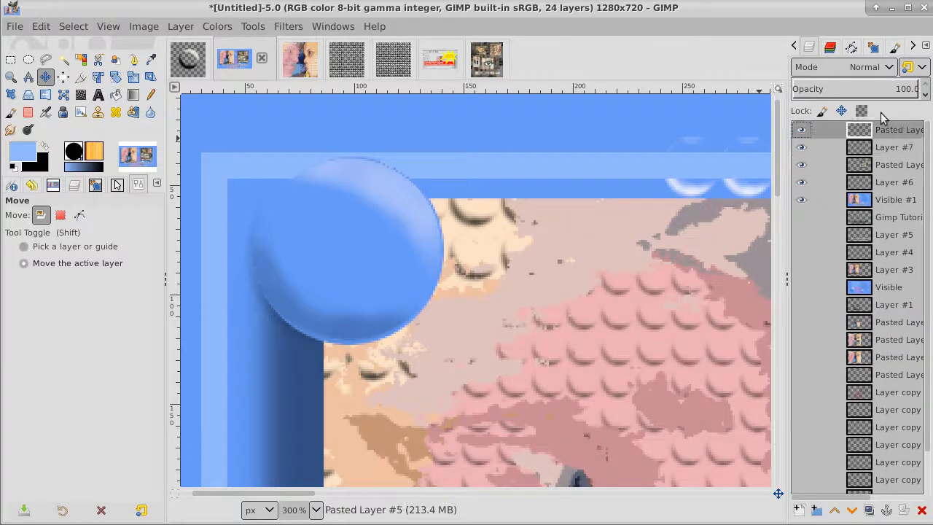
click(63, 59)
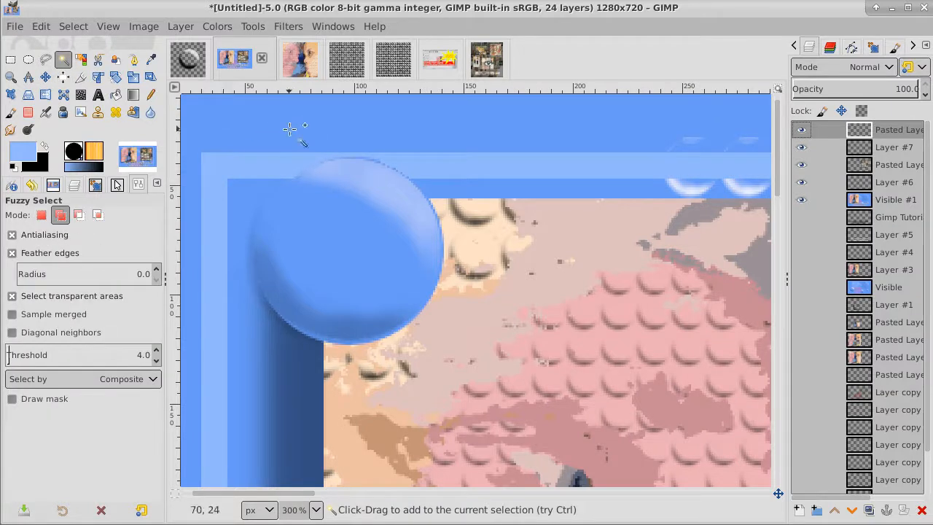
click(289, 129)
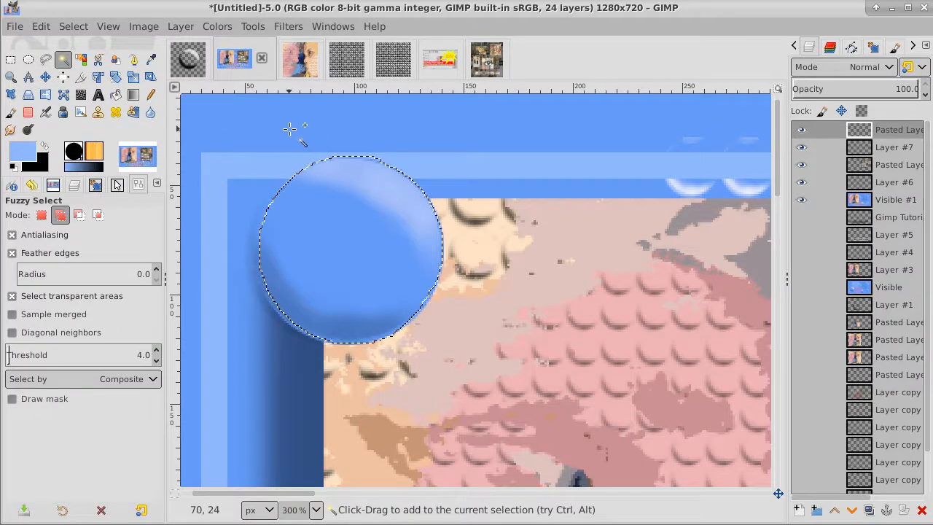
click(84, 26)
click(94, 82)
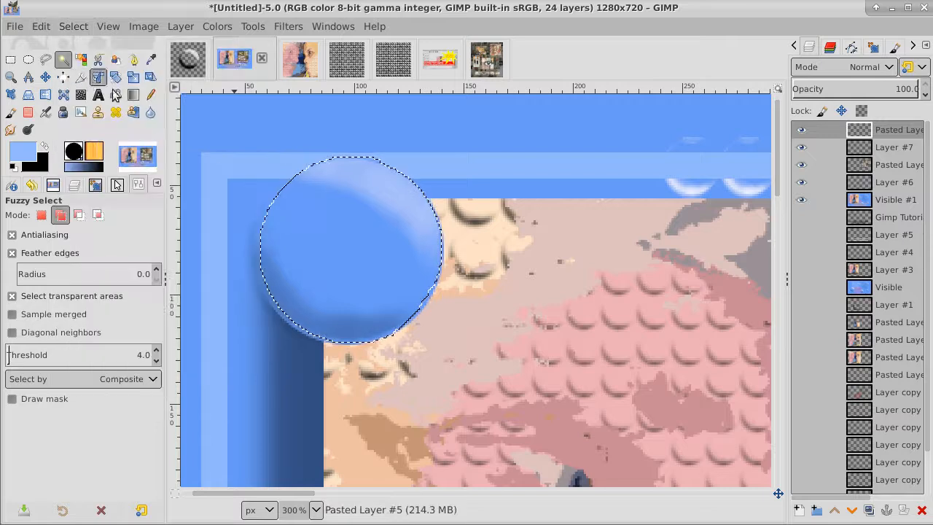
Fill the round selection with black on the new layer beneath the bubble, and clear the selection.
click(883, 148)
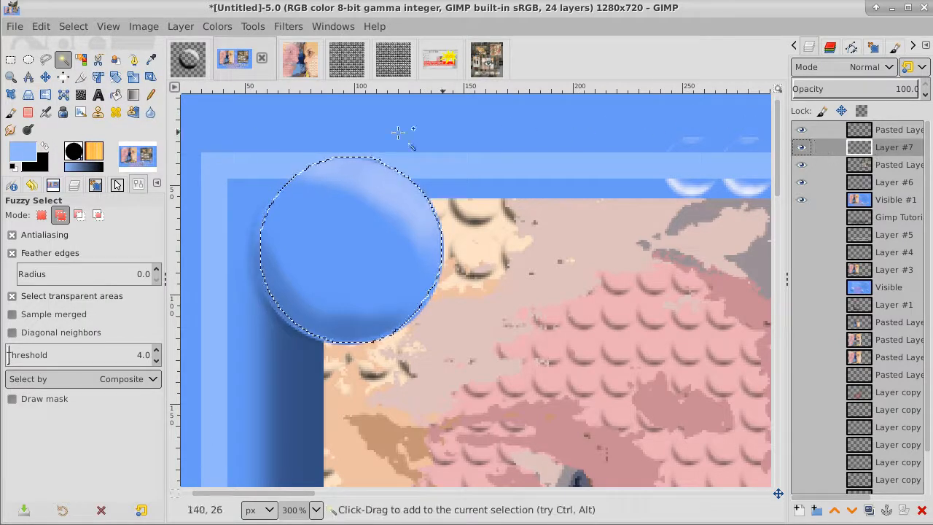
click(13, 171)
click(116, 95)
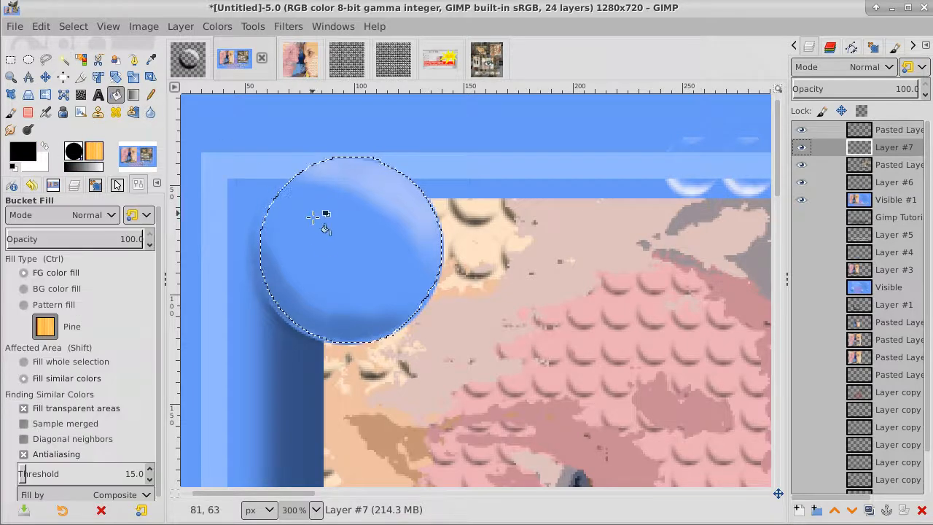
click(312, 217)
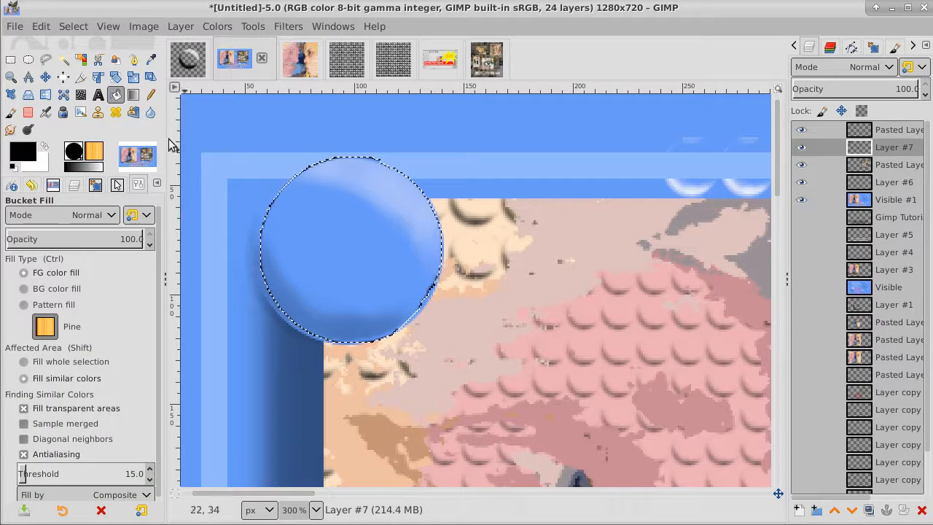
click(74, 26)
click(88, 64)
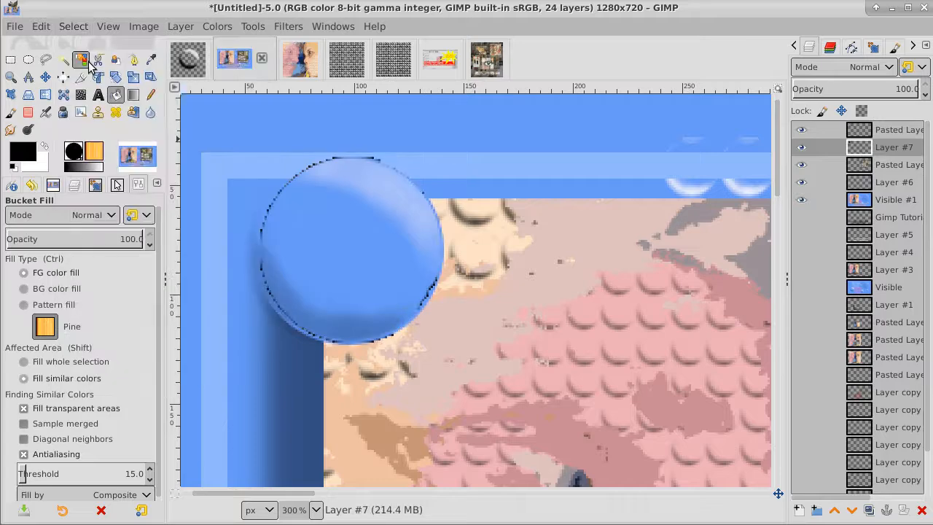
Soften the black shadow layer with a 3.50 Gaussian Blur and offset it slightly down and left behind the bubble.
click(295, 30)
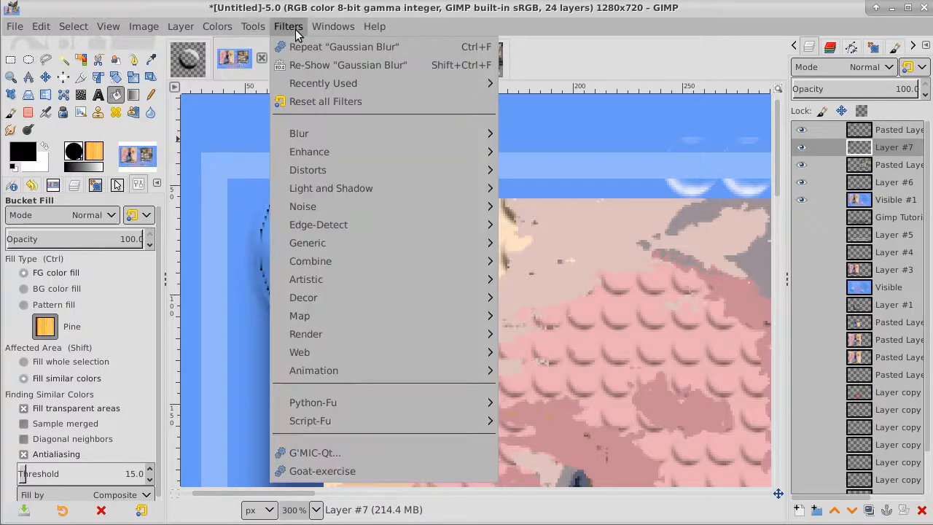
mouse_move(339, 131)
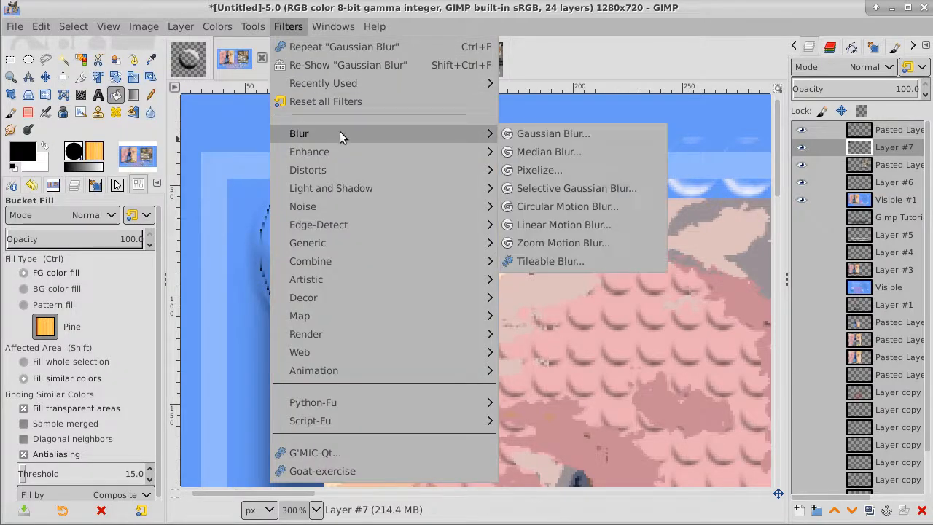
click(588, 131)
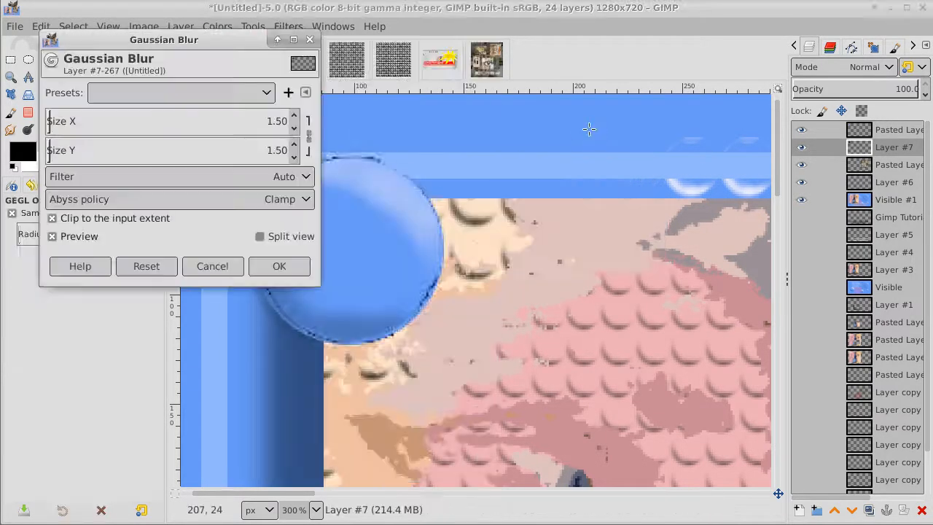
click(294, 117)
click(295, 116)
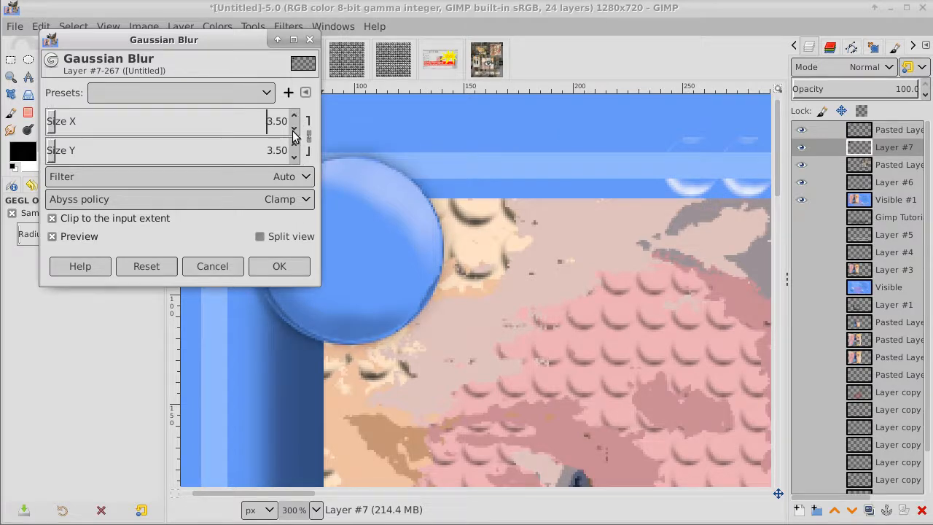
click(292, 267)
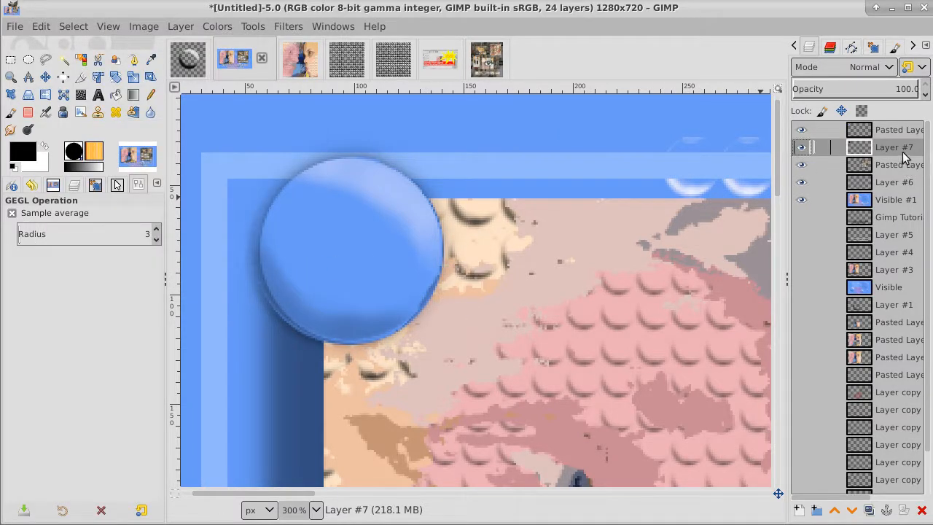
click(45, 76)
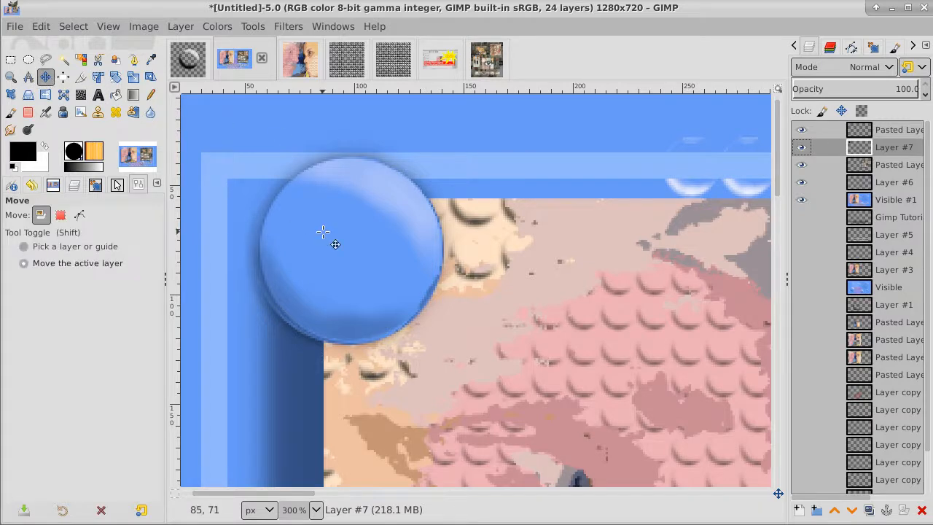
drag(323, 231, 319, 240)
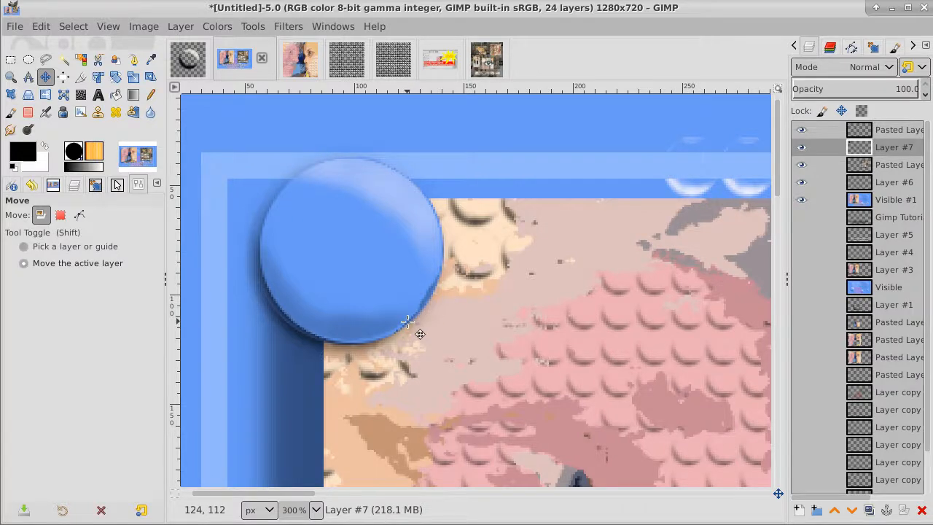
Merge the topmost pasted layer down into Layer #7.
click(902, 131)
right_click(902, 131)
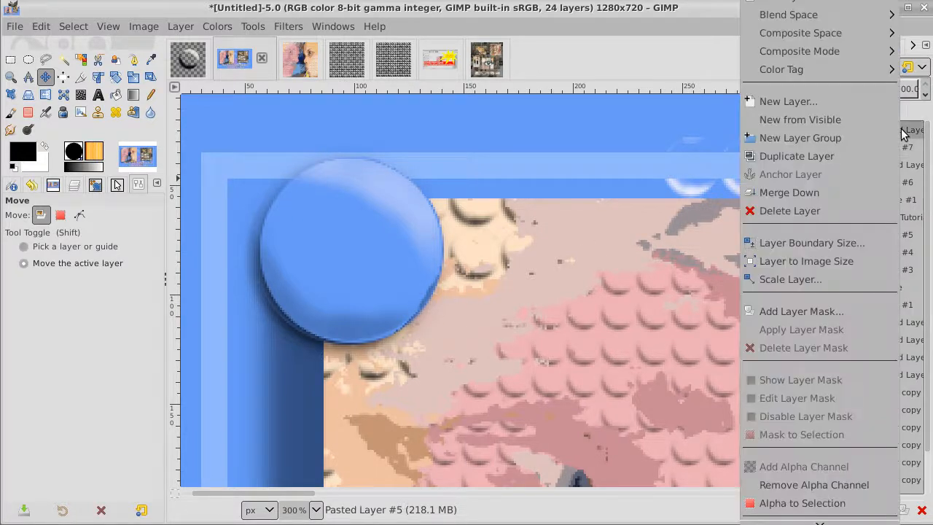
click(840, 195)
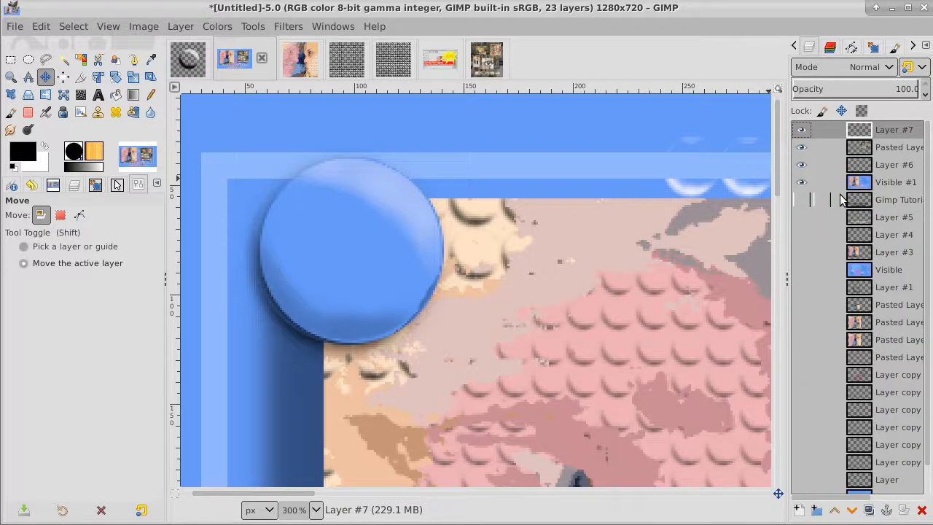
Examine the blue circle within the overall collage and the artwork beside it.
click(10, 78)
click(446, 231)
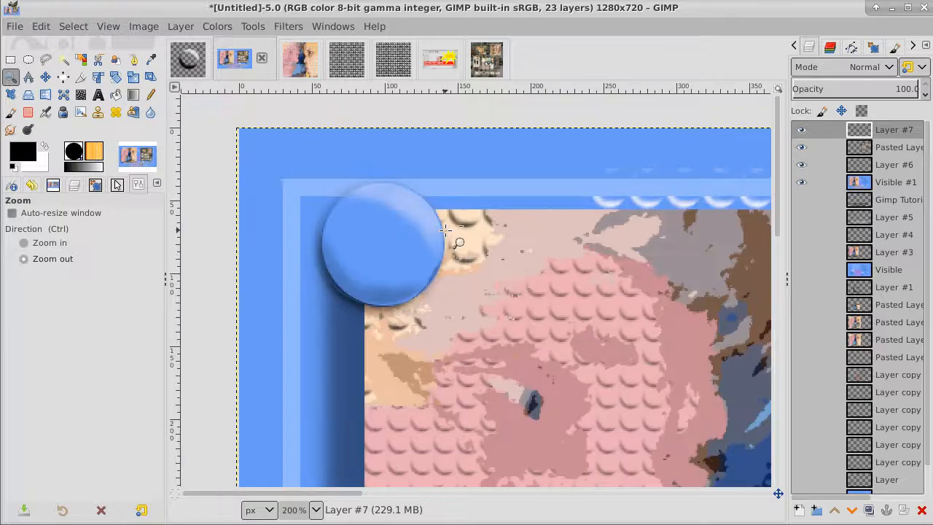
click(445, 230)
click(445, 230)
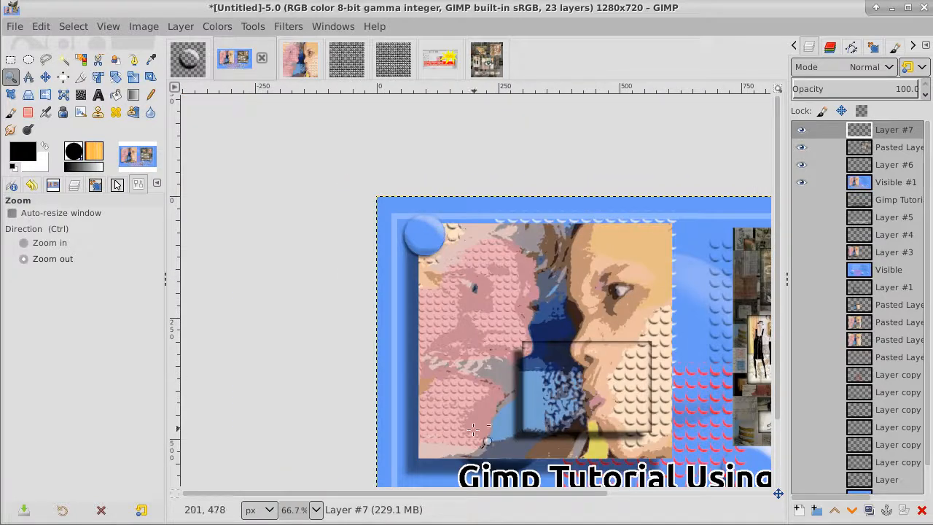
mouse_move(433, 493)
mouse_down()
mouse_move(472, 500)
mouse_move(427, 500)
mouse_up()
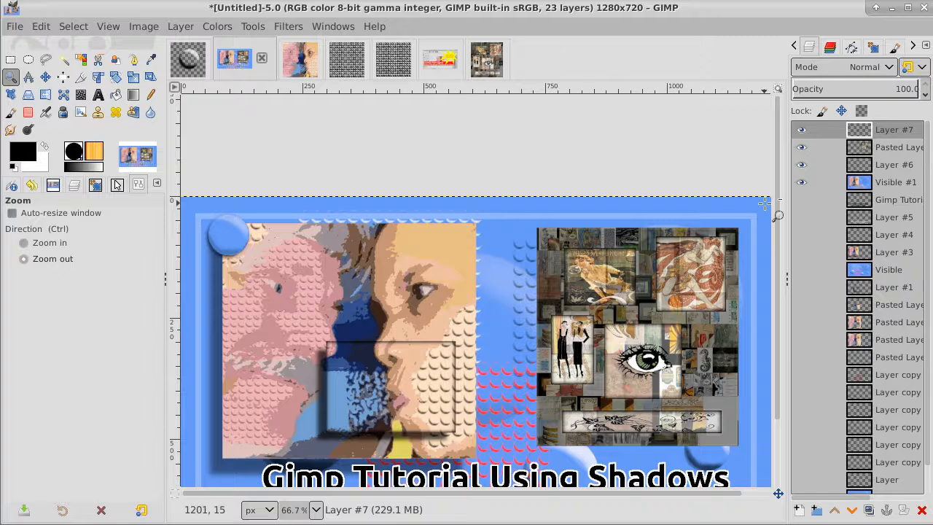
Switch to the file manager and browse the photos folder for a portrait photo suitable for the demonstration.
scroll(780, 201, down, 3)
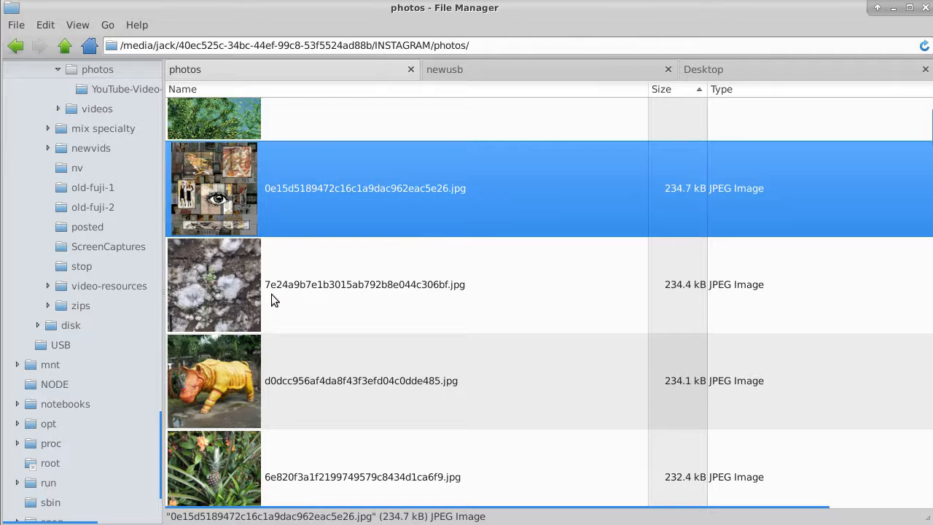
click(398, 289)
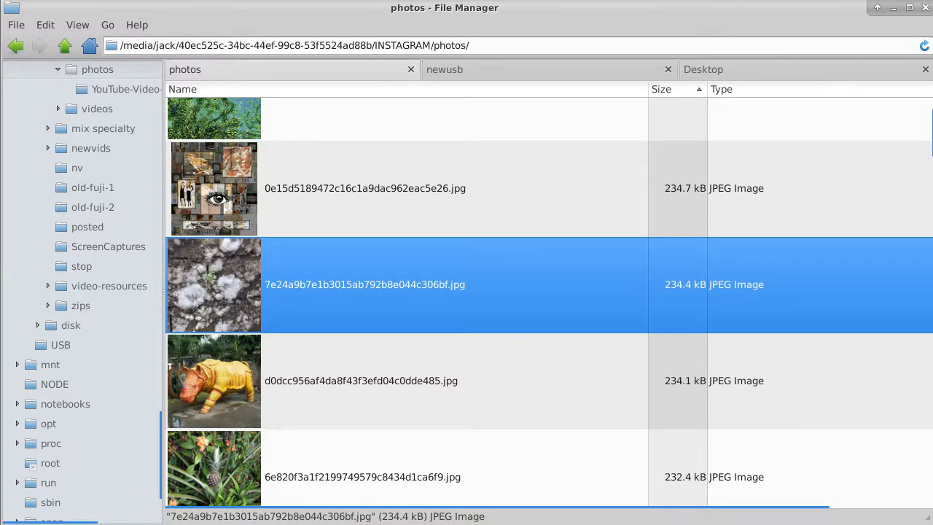
scroll(548, 302, down, 10)
scroll(548, 301, down, 5)
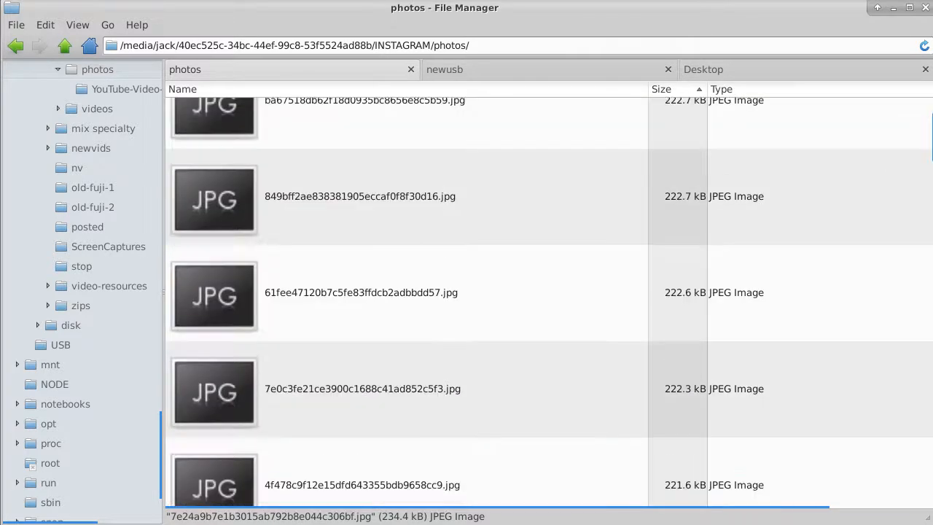
scroll(548, 301, down, 5)
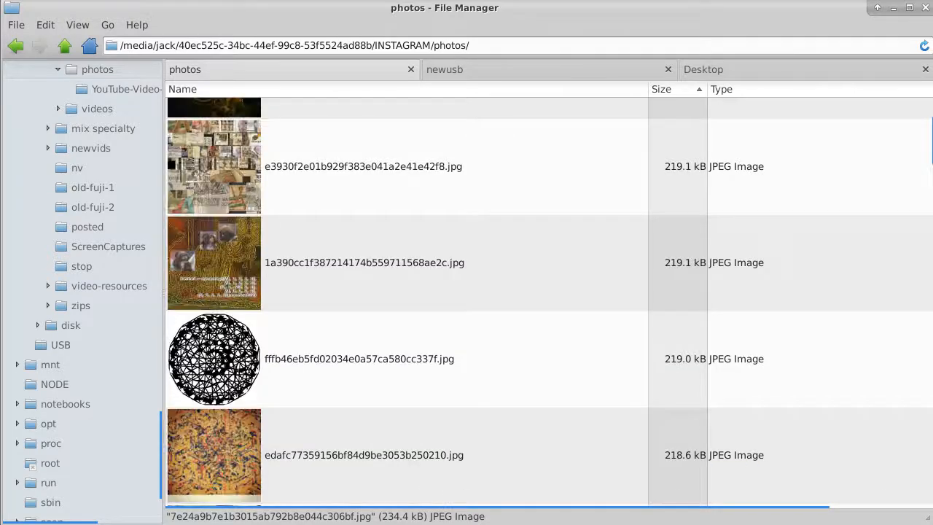
scroll(548, 301, down, 5)
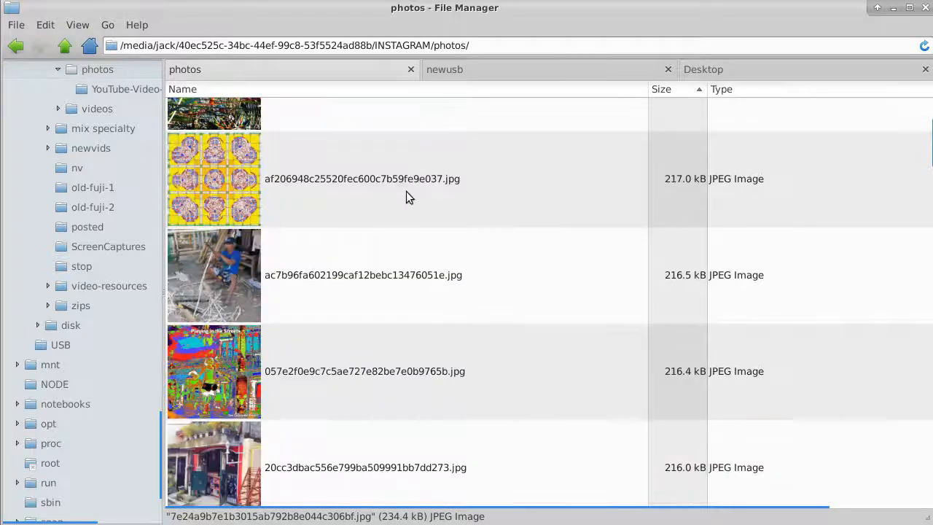
click(315, 190)
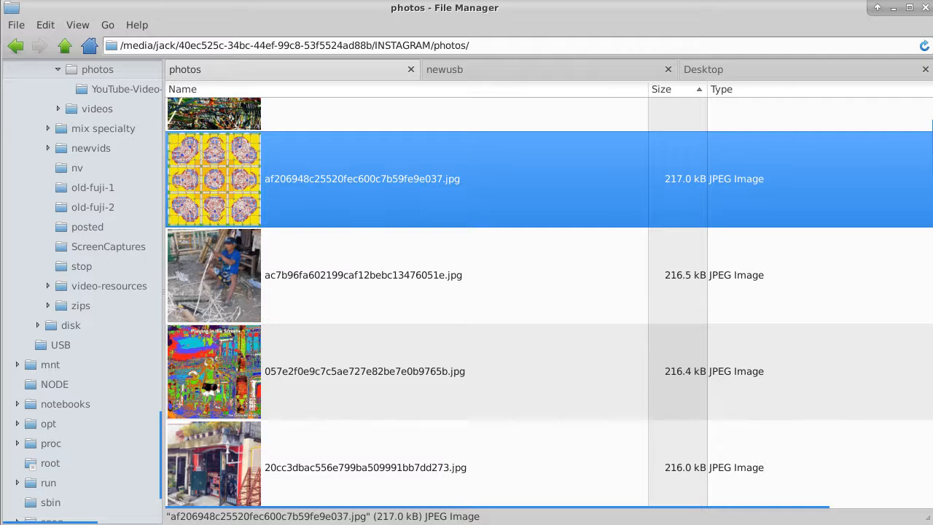
scroll(523, 197, down, 5)
click(461, 195)
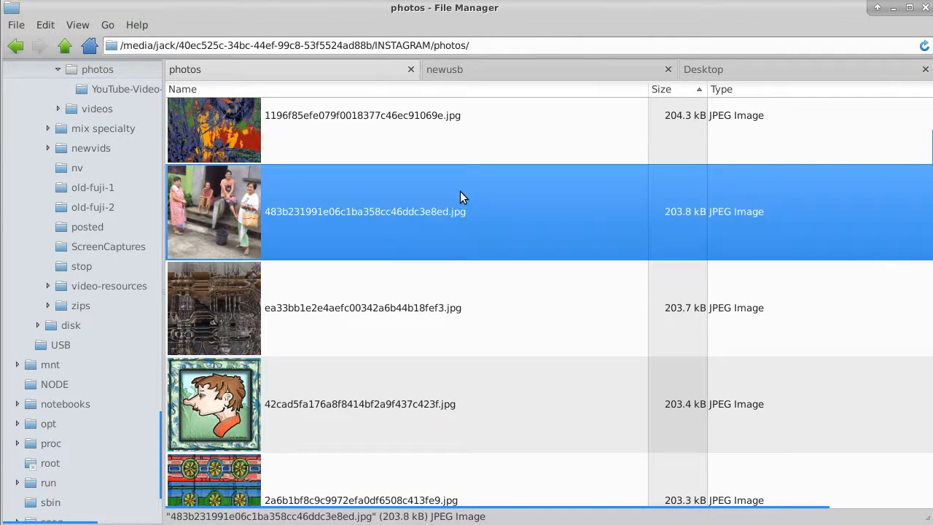
key(Down)
key(Down)
key(Down)
key(Down)
key(Down)
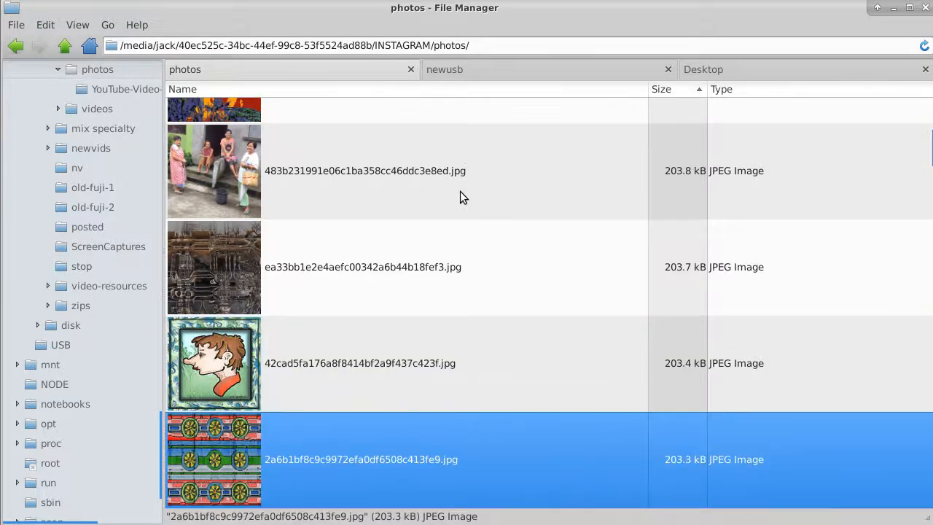
key(Down)
key(Down)
key(Down)
key(Down)
key(Down)
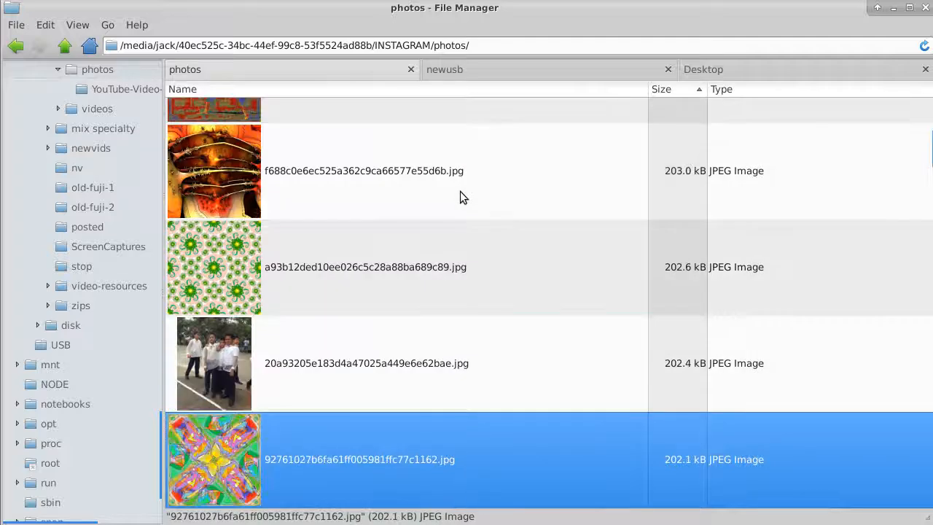
key(Down)
key(Down)
key(Down)
key(Down)
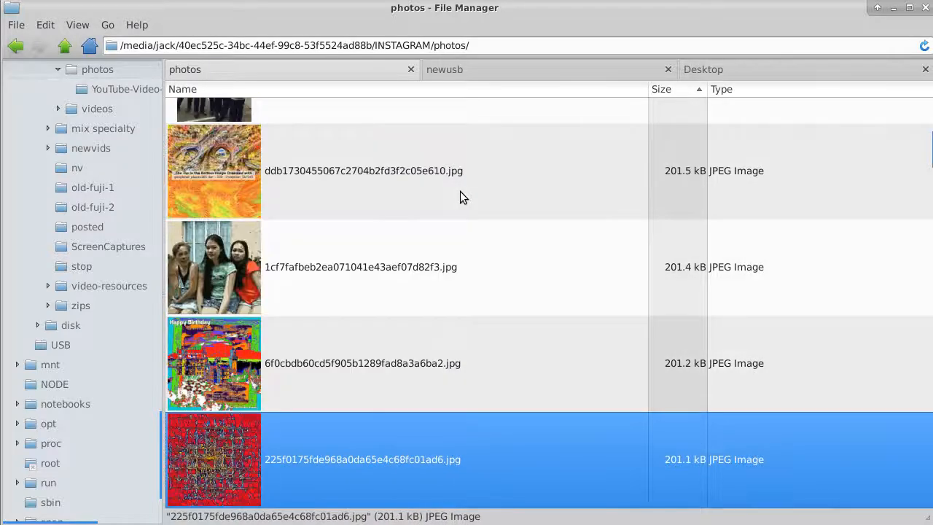
key(Down)
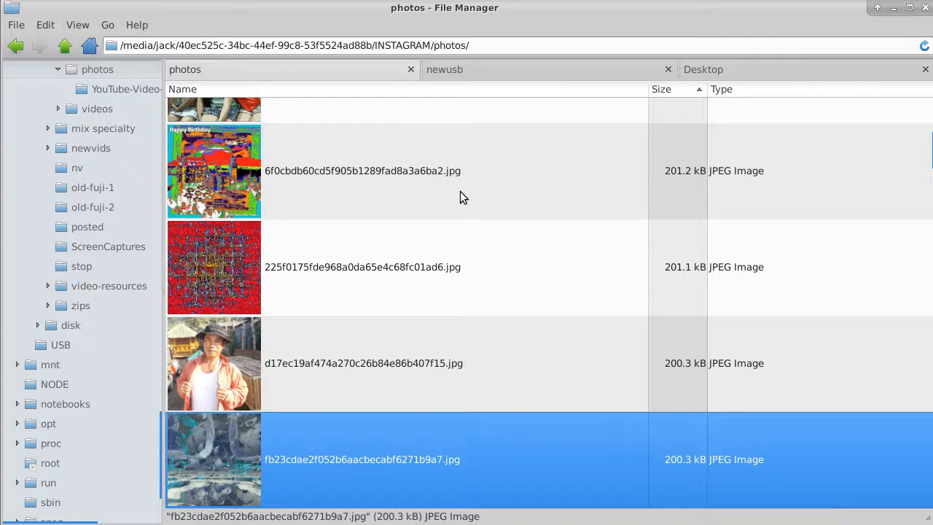
Open the photo d17ec19af474a270c26b84e86b407f15.jpg of the man in the black hat with GNU Image Manipulation Program.
key(Down)
key(Up)
key(Up)
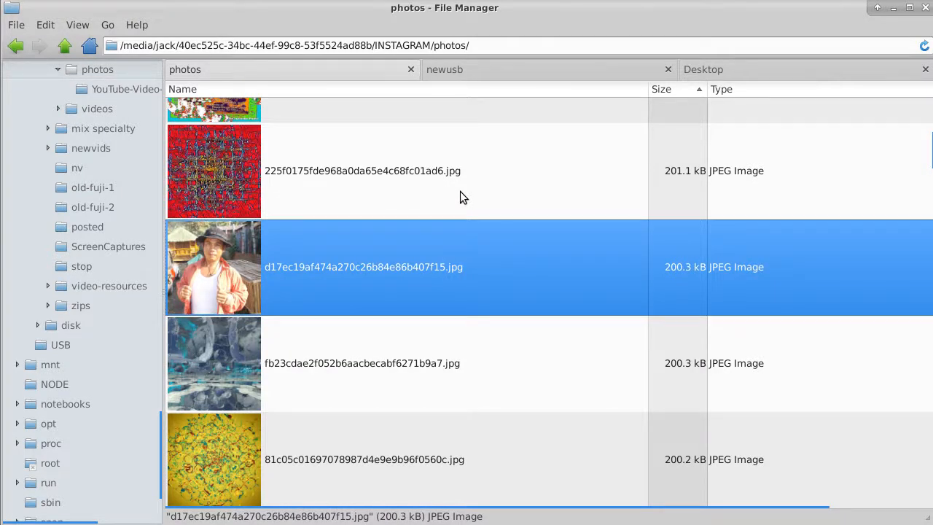
right_click(232, 270)
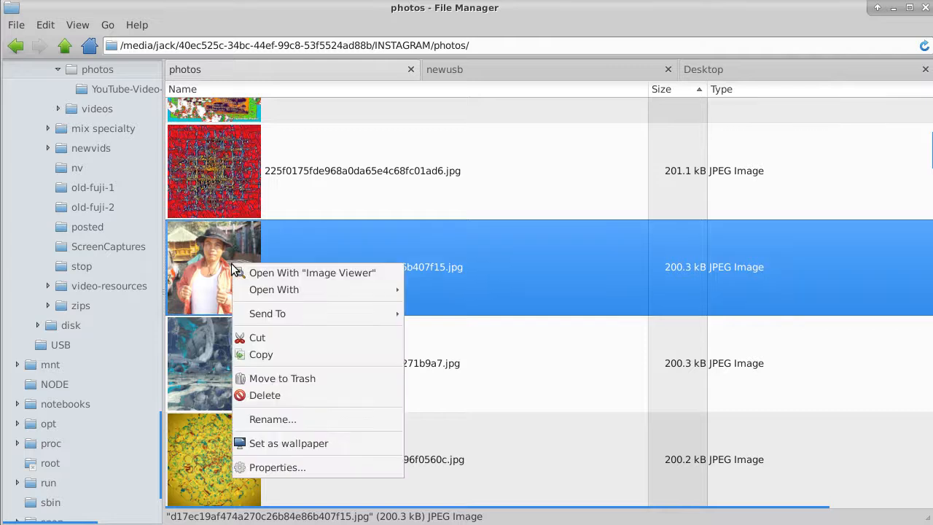
mouse_move(281, 292)
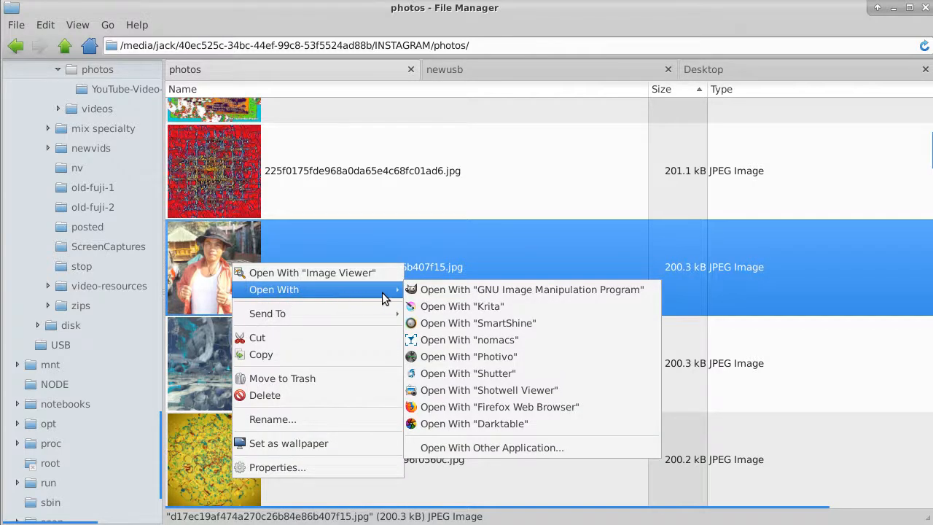
click(445, 290)
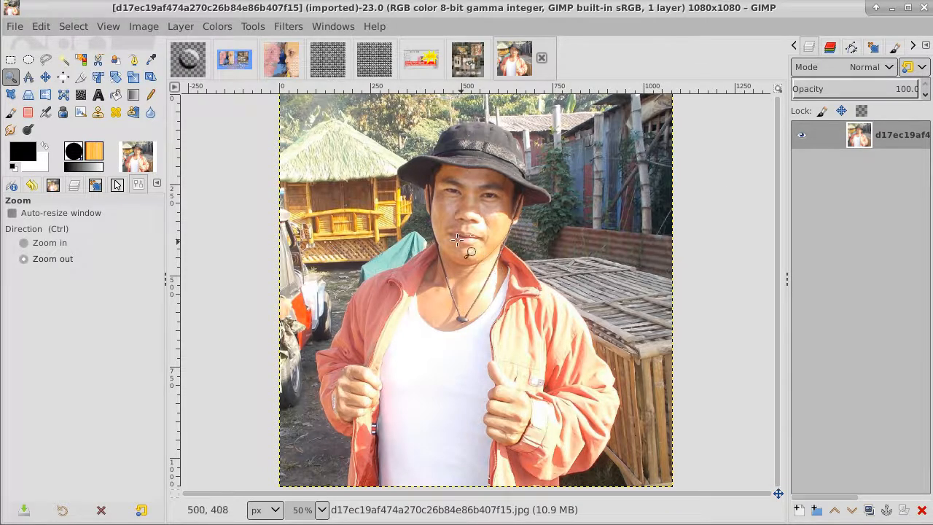
Set the Eraser size to 135.29 and erase a patch of the shed background beside the man's head.
click(28, 111)
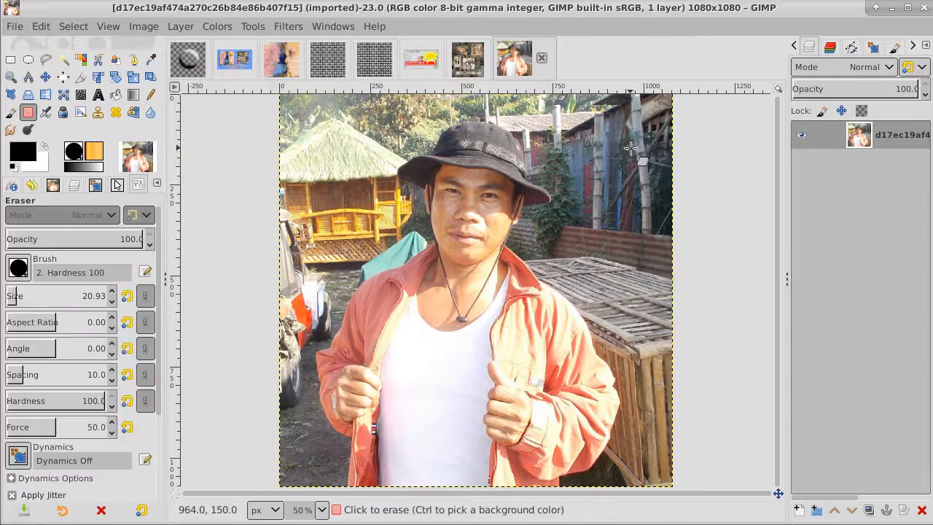
click(17, 295)
drag(18, 297, 37, 298)
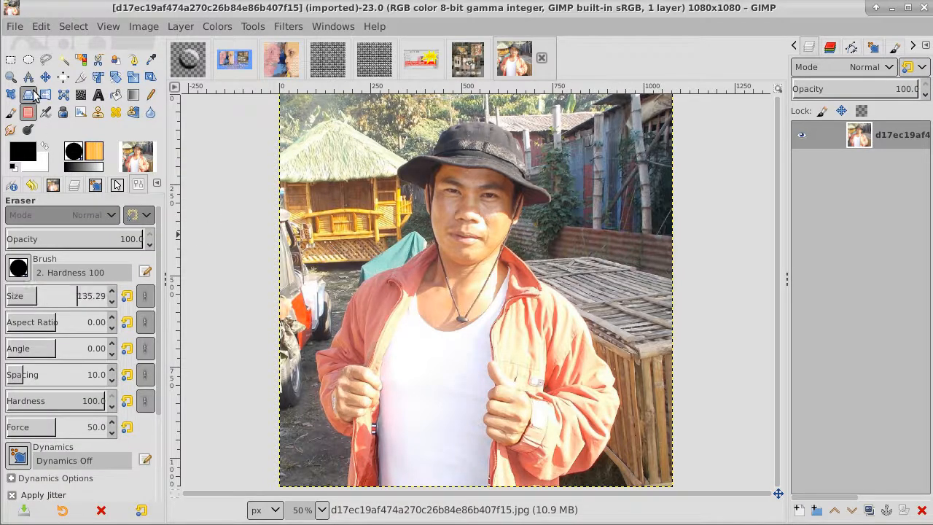
drag(628, 193, 656, 170)
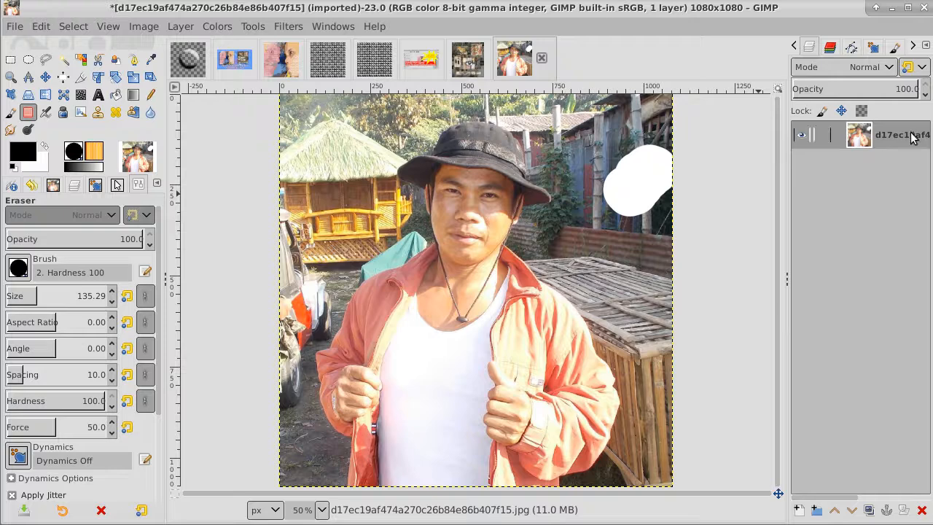
Add a new transparent layer, place it beneath the photo layer, and merge the photo down into it.
click(800, 514)
click(925, 513)
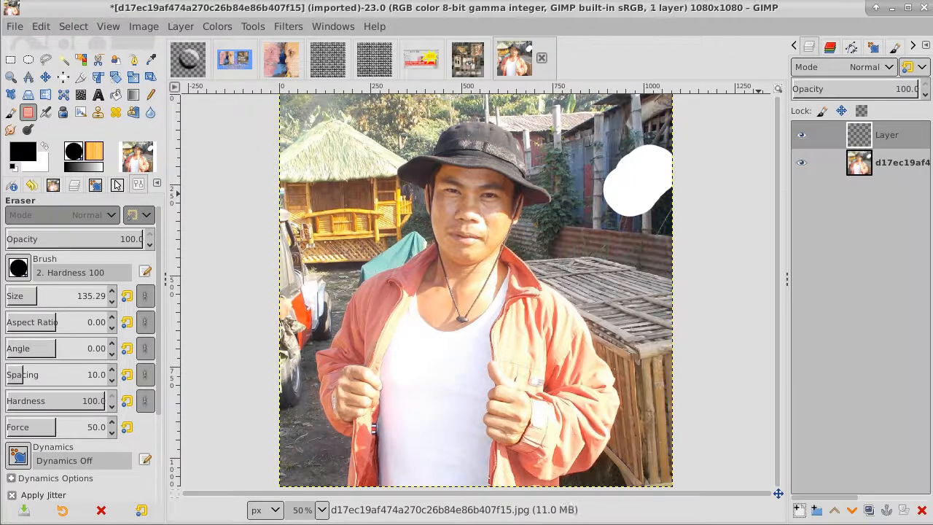
click(851, 509)
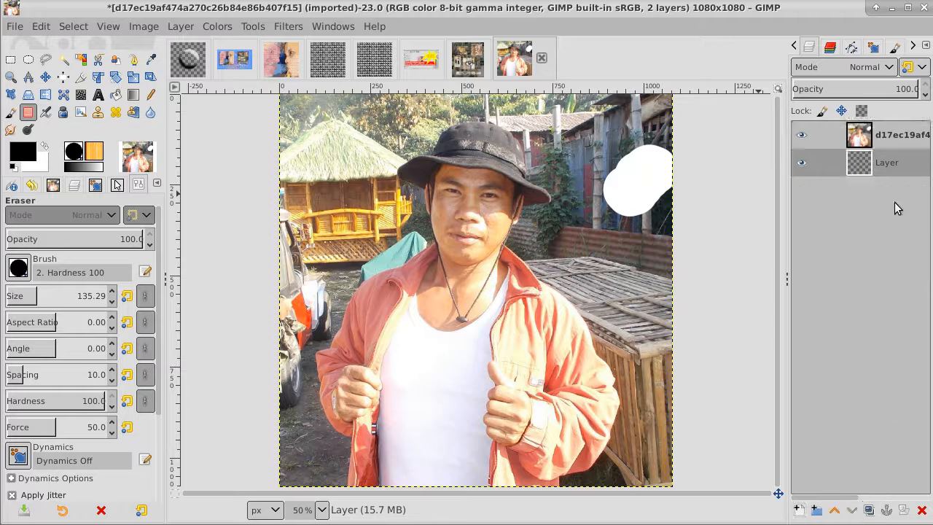
click(880, 134)
right_click(879, 138)
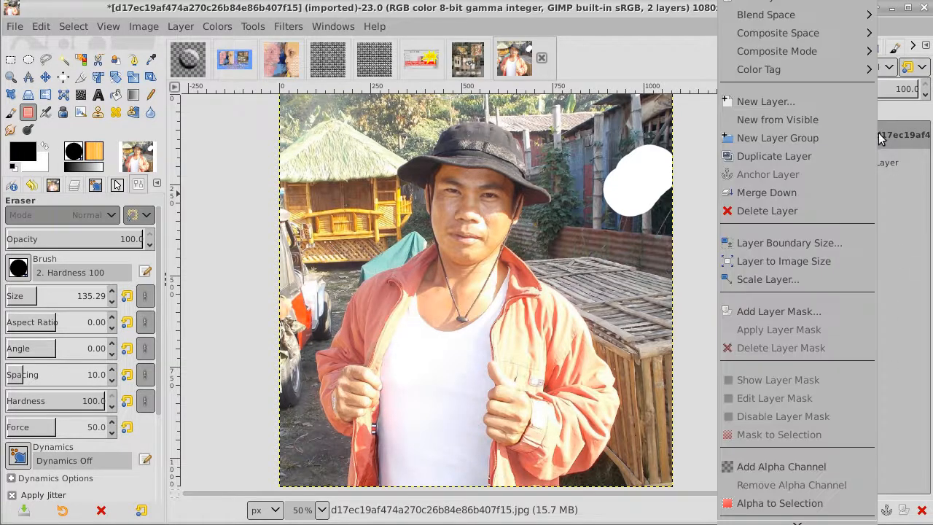
click(849, 191)
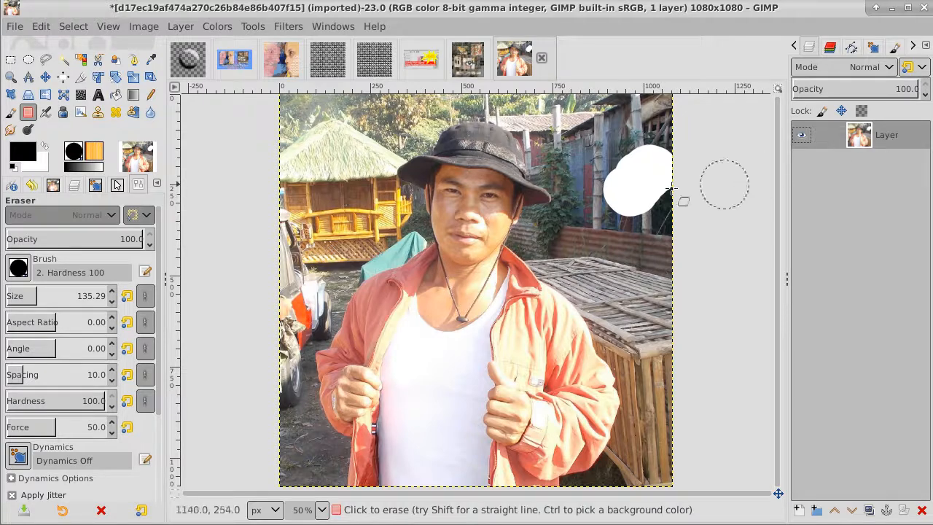
Erase the white patch beside the man's head with the Eraser so the transparent background shows through.
mouse_move(612, 183)
mouse_down()
mouse_move(657, 165)
mouse_move(651, 195)
mouse_move(672, 166)
mouse_up()
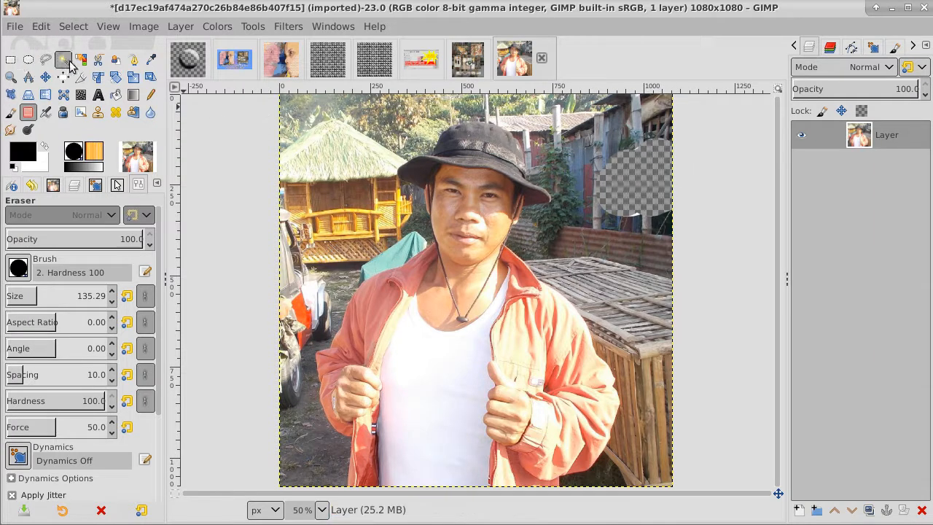
click(133, 60)
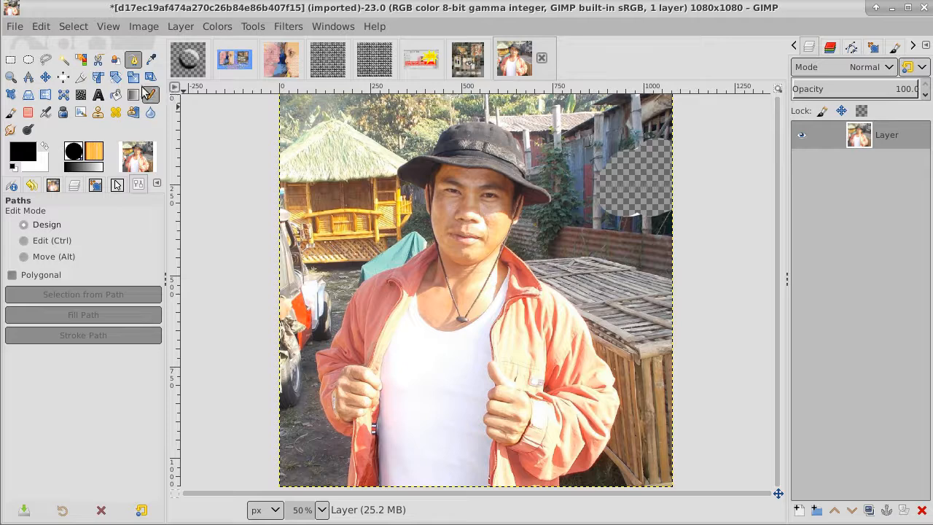
click(10, 77)
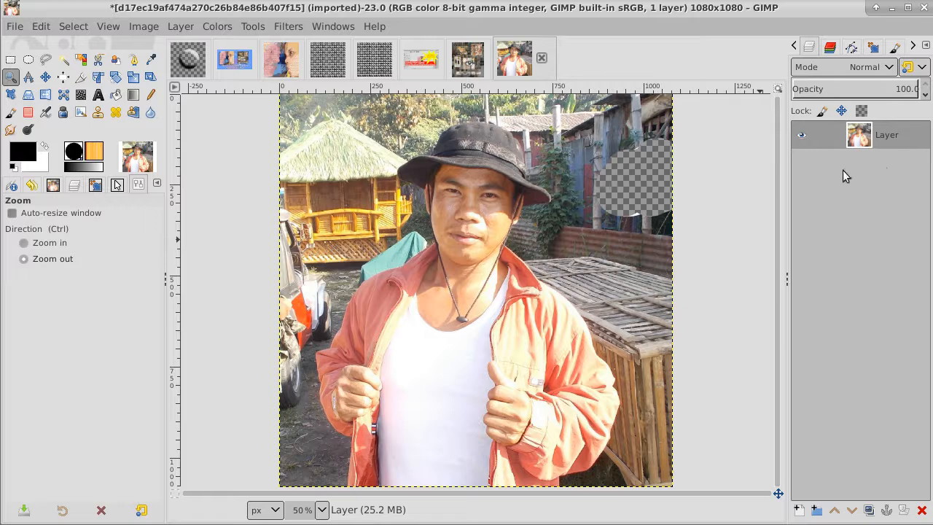
Duplicate the photo layer twice.
click(893, 135)
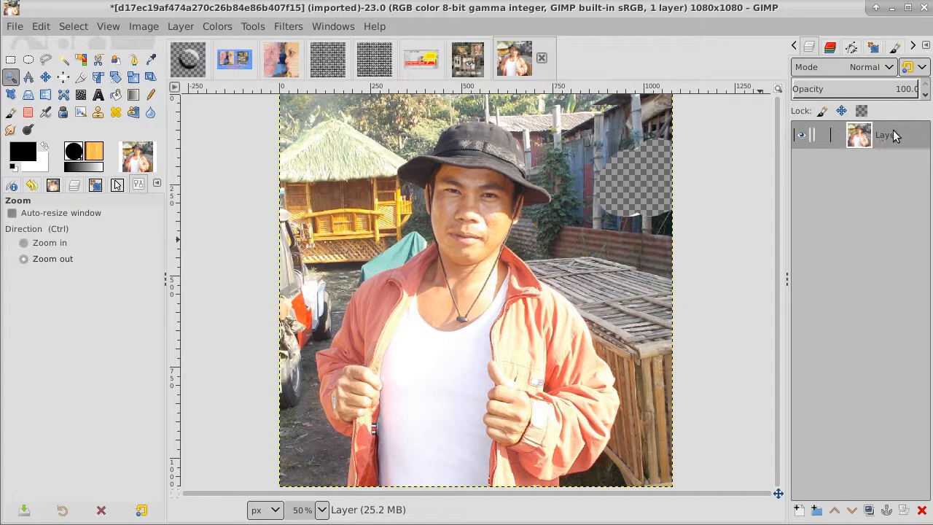
click(869, 510)
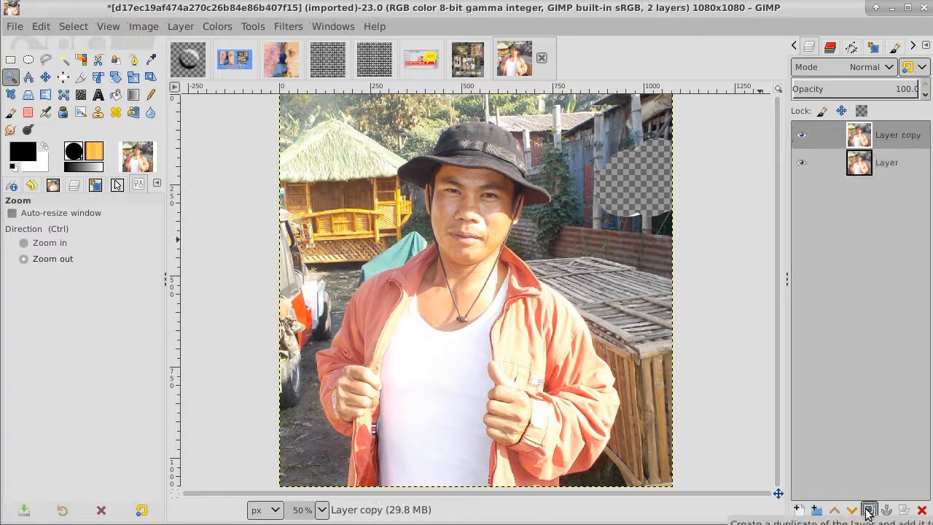
click(868, 510)
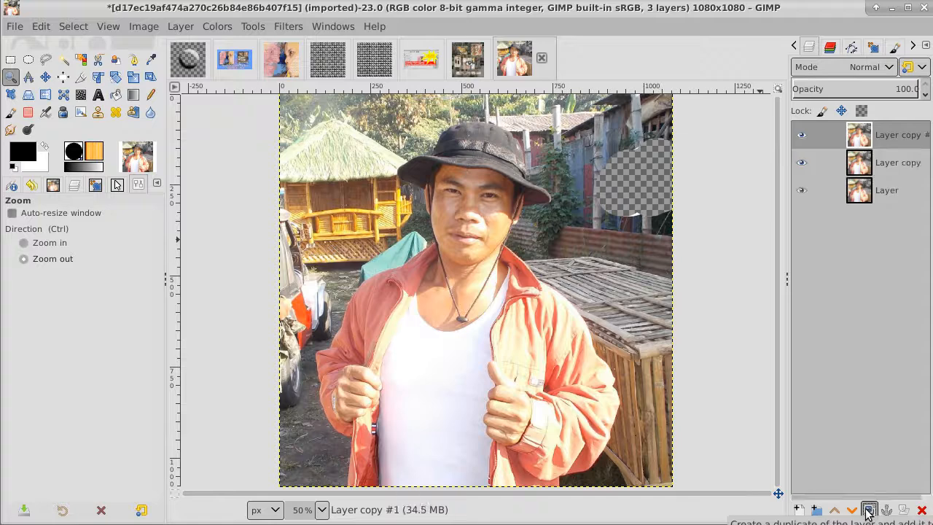
Desaturate the topmost layer copy using the Luminance mode.
click(899, 129)
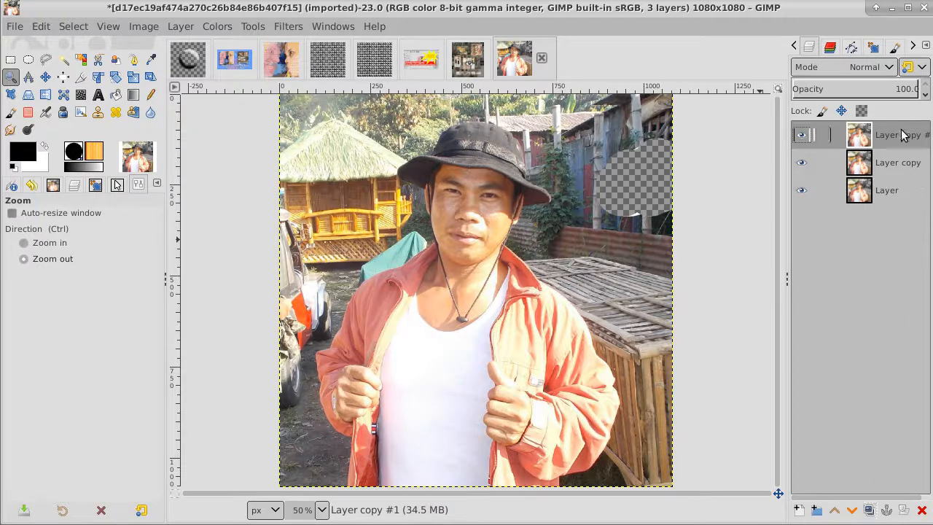
click(217, 27)
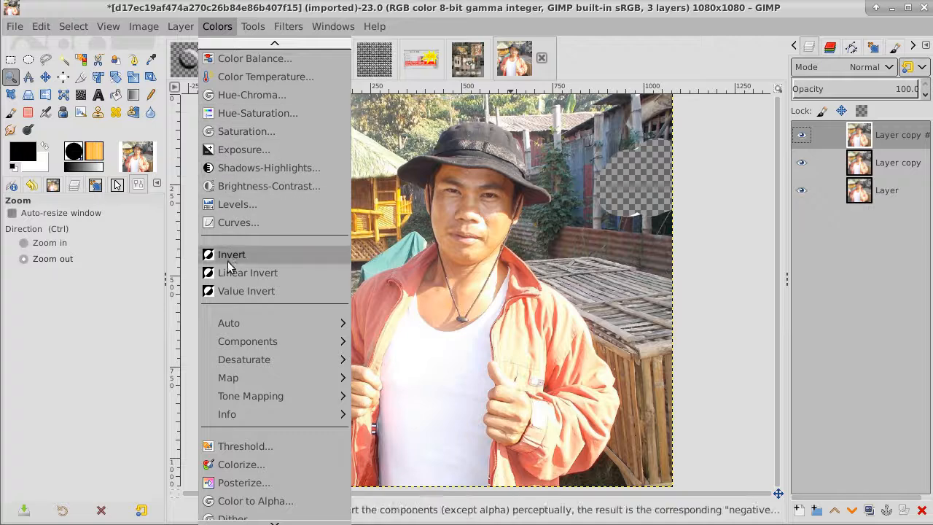
mouse_move(250, 380)
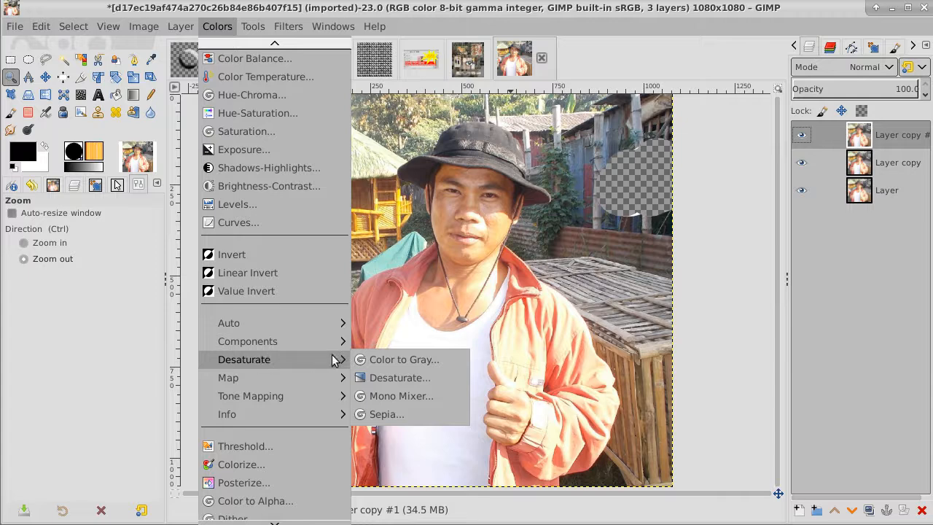
click(398, 378)
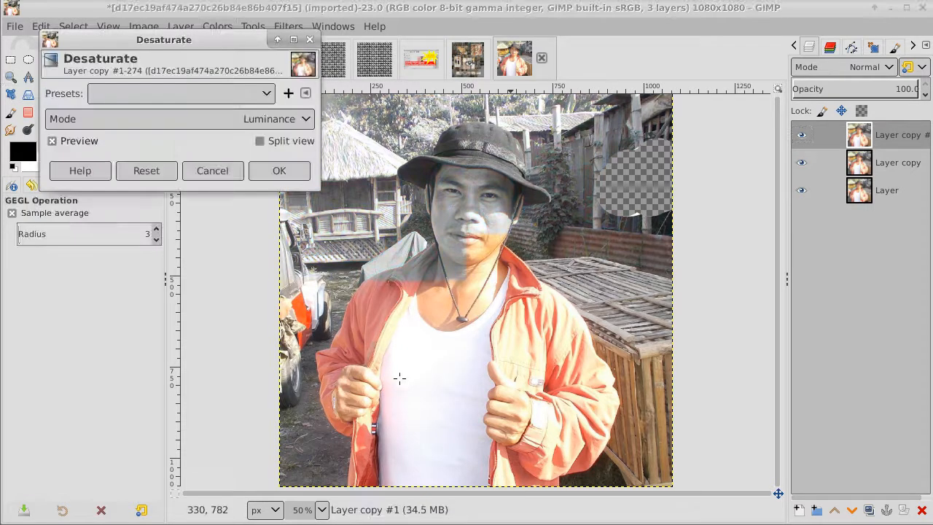
click(279, 171)
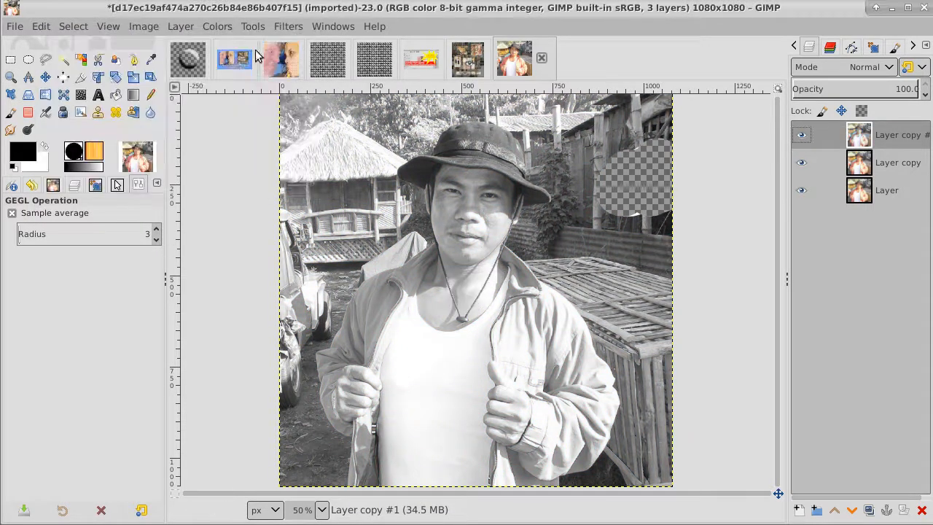
click(247, 27)
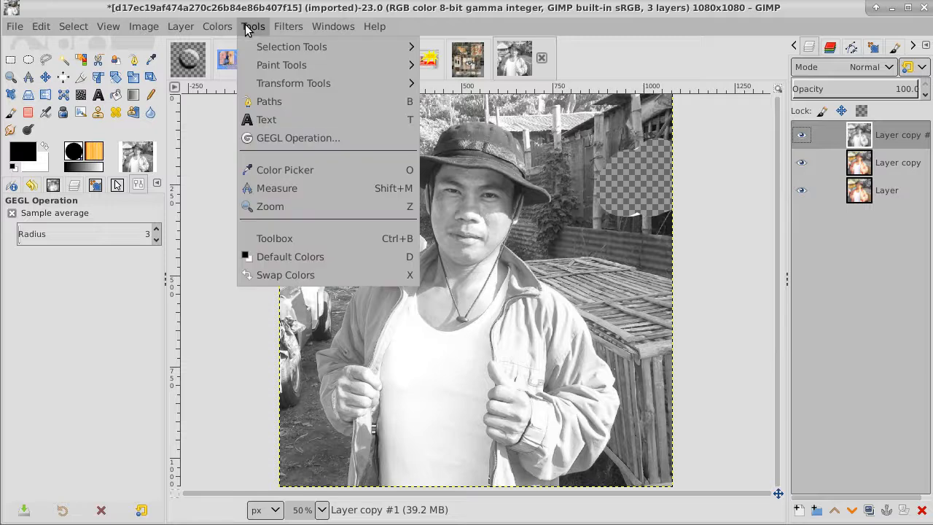
mouse_move(216, 27)
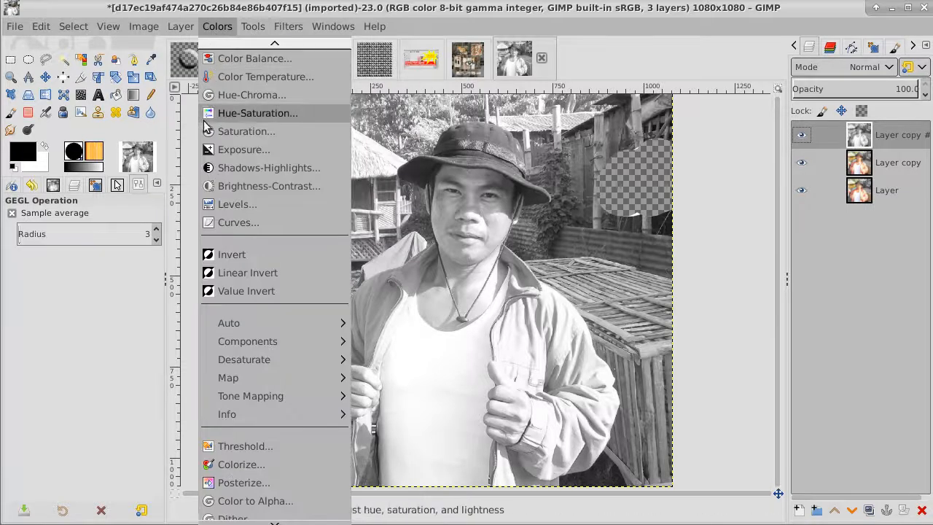
click(231, 187)
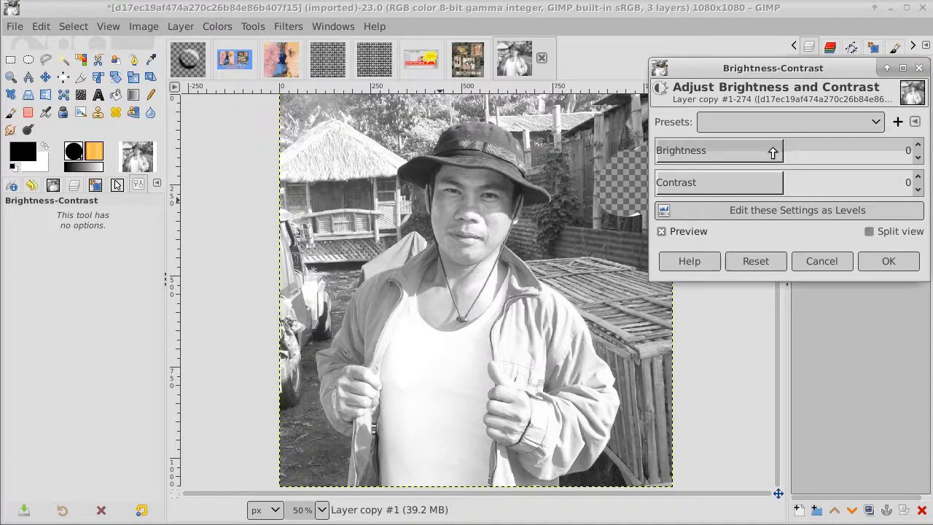
drag(772, 152, 862, 151)
drag(777, 183, 871, 181)
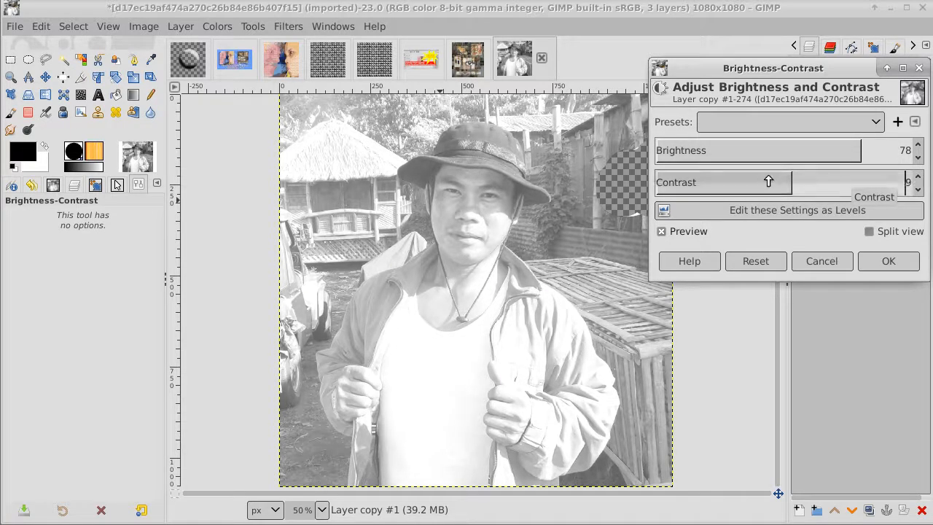
drag(771, 180, 846, 182)
click(830, 261)
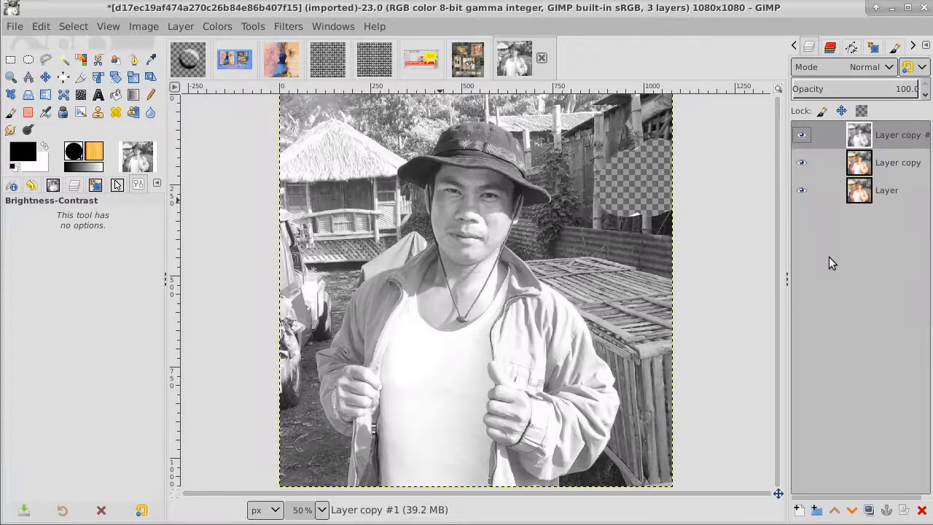
Apply an S-shaped Value curve to the top copy, lowering the shadow points and raising a highlight point to about x 199, y 229.
click(218, 27)
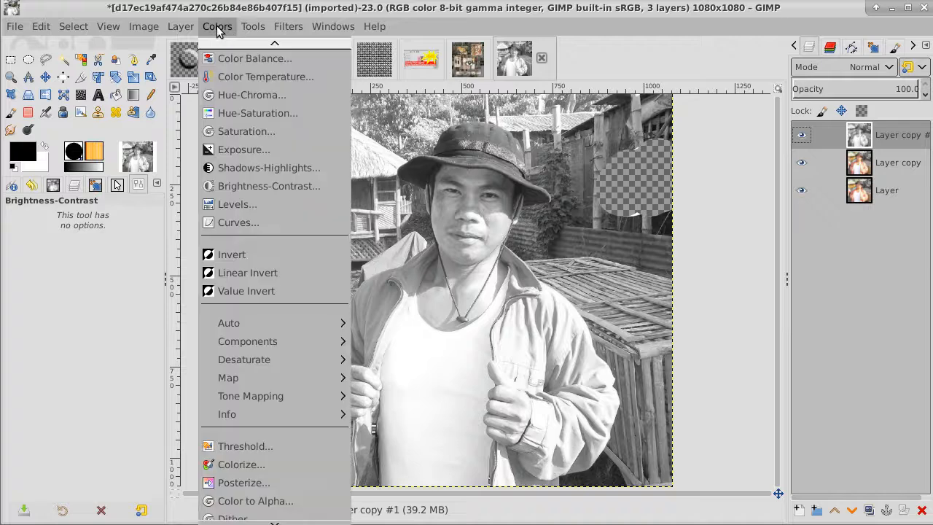
click(244, 222)
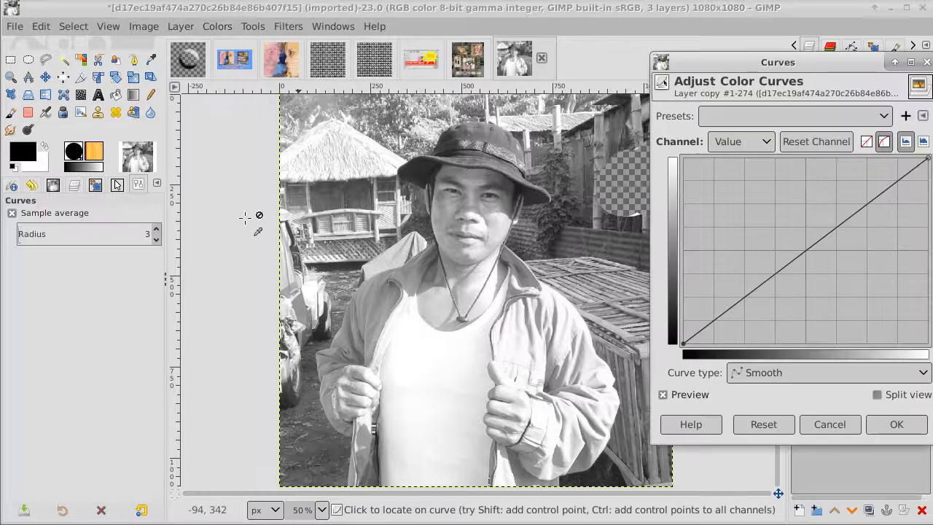
drag(706, 321, 740, 345)
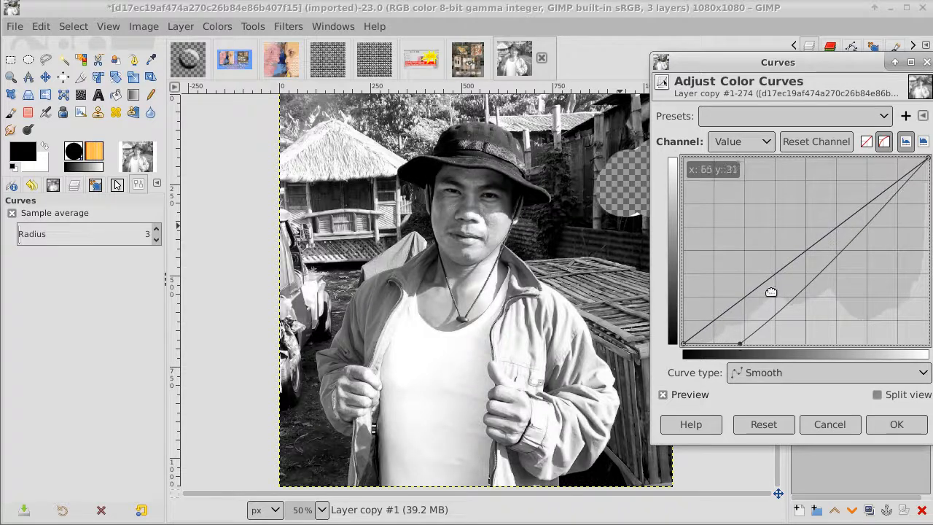
drag(881, 187, 869, 174)
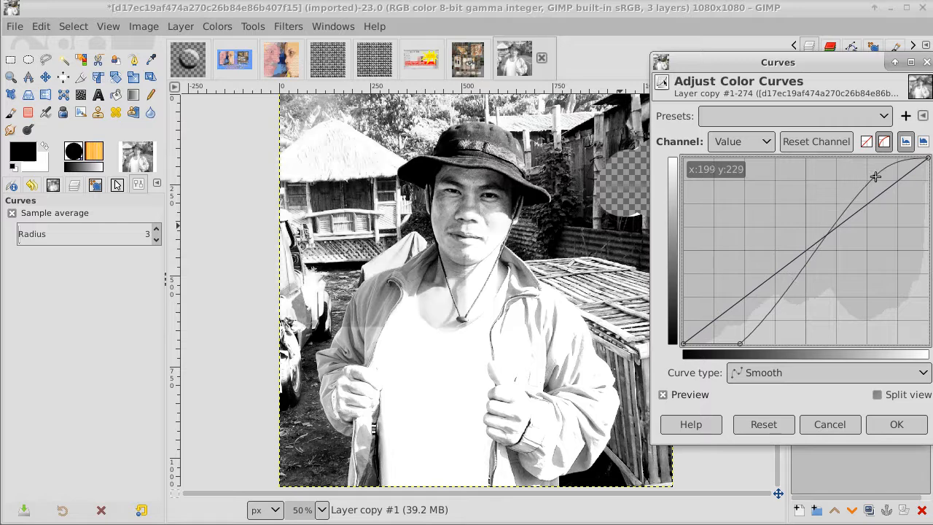
click(772, 309)
drag(772, 310, 792, 322)
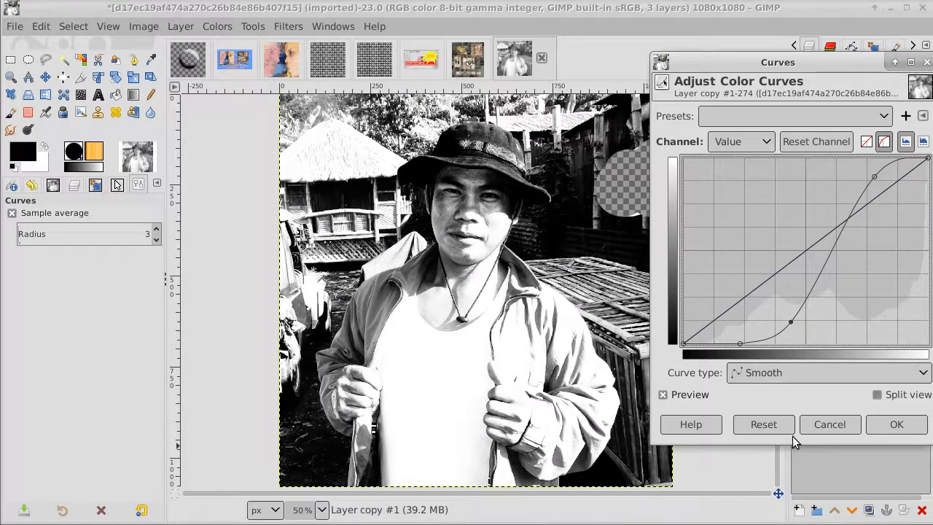
click(883, 423)
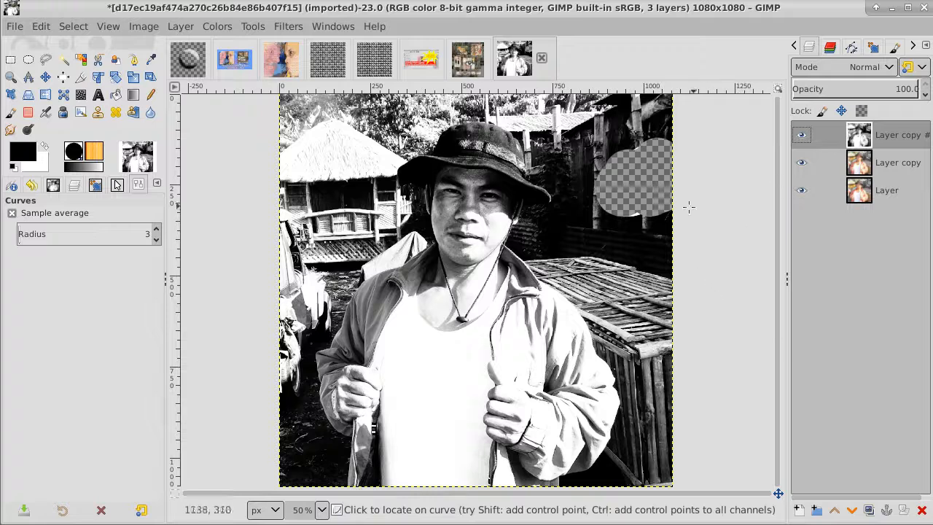
Fuzzy-select the white shirt and bright jacket side, adding the darker jacket shoulder, the collar and the lower face.
click(62, 59)
click(567, 322)
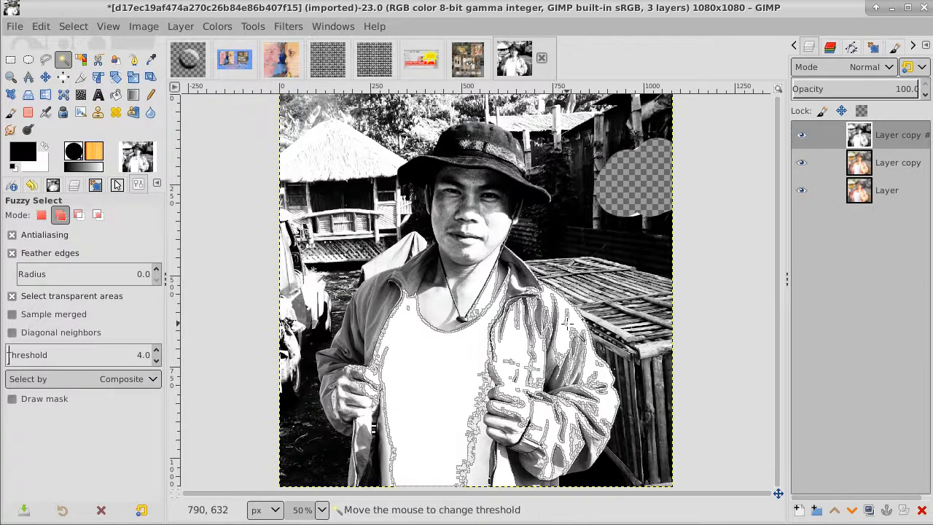
drag(567, 323, 570, 324)
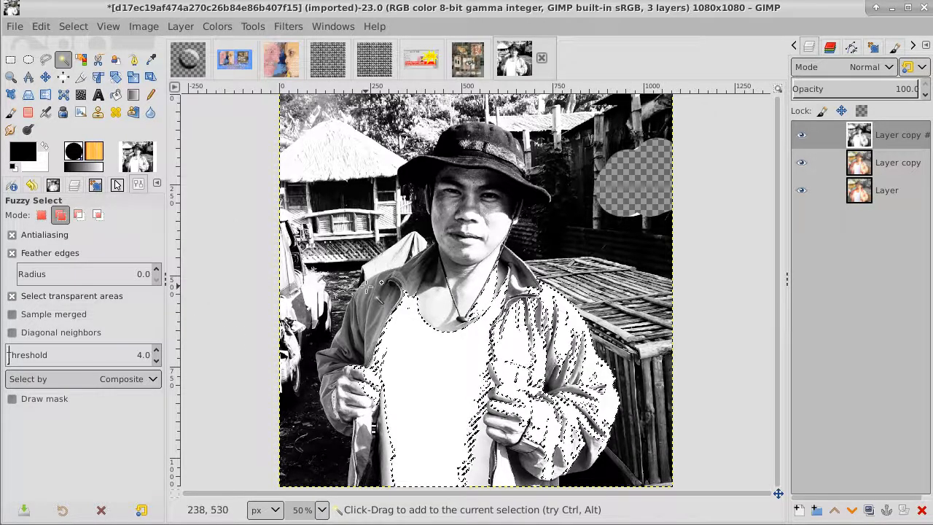
drag(366, 289, 345, 324)
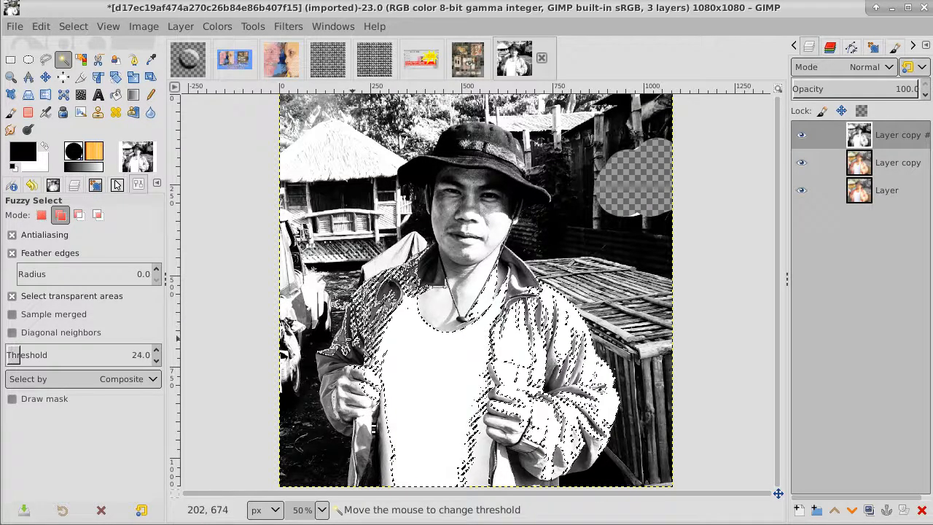
drag(353, 333, 328, 339)
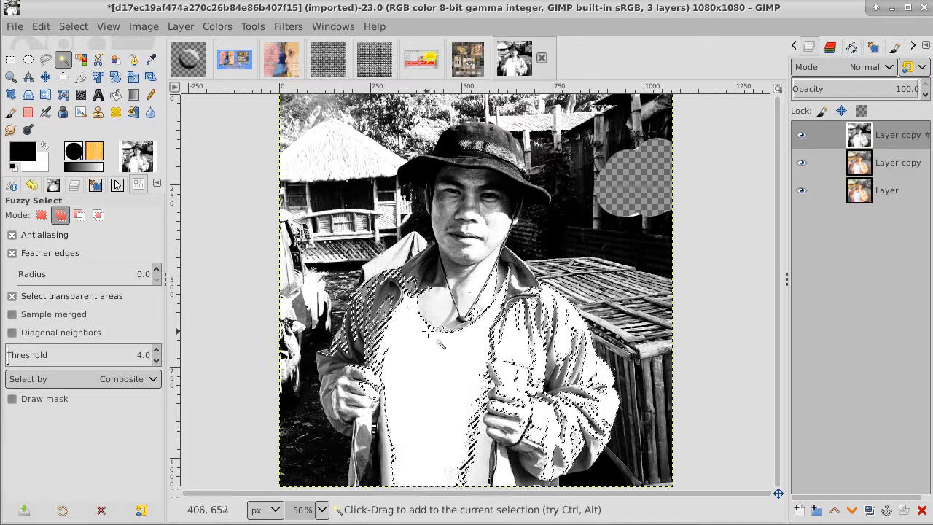
drag(502, 221, 523, 285)
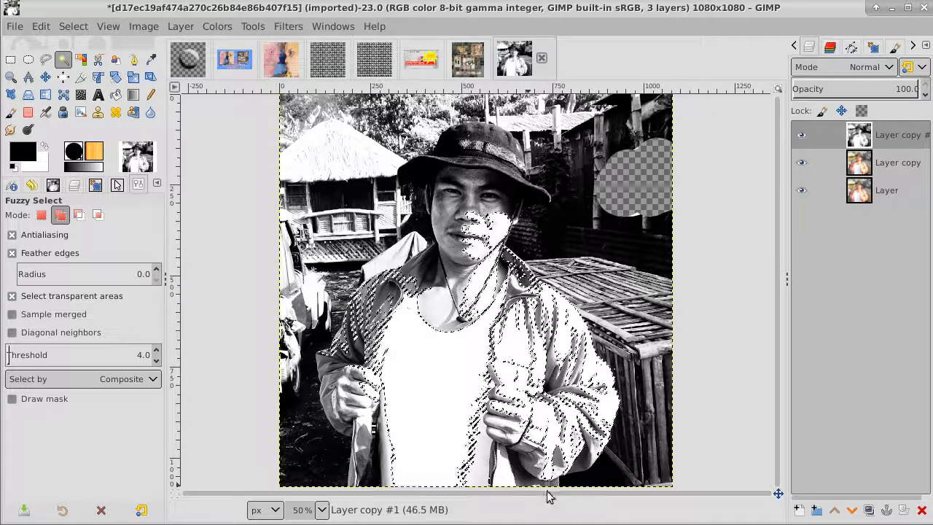
Add the jacket's lower hem, both sleeves with the hands, and the collar edge to the Fuzzy Select selection.
drag(556, 483, 527, 490)
drag(573, 468, 613, 439)
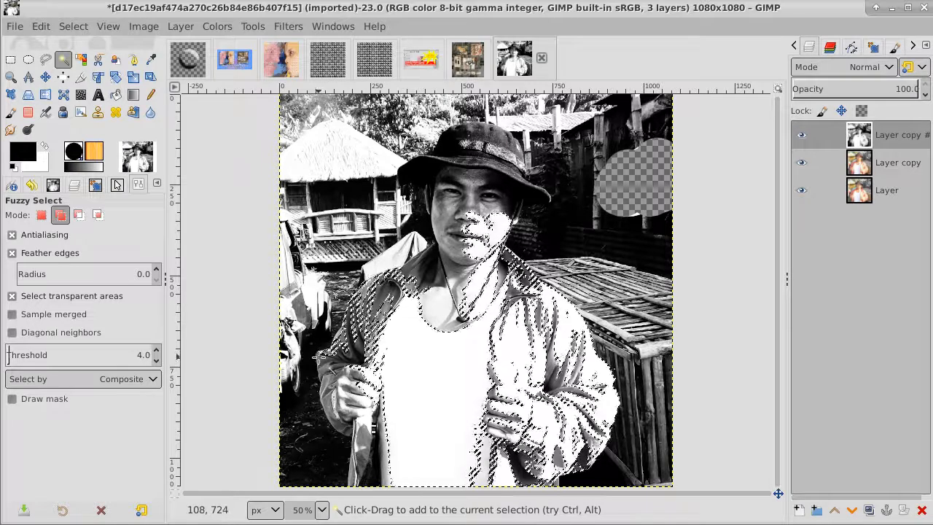
drag(319, 357, 344, 419)
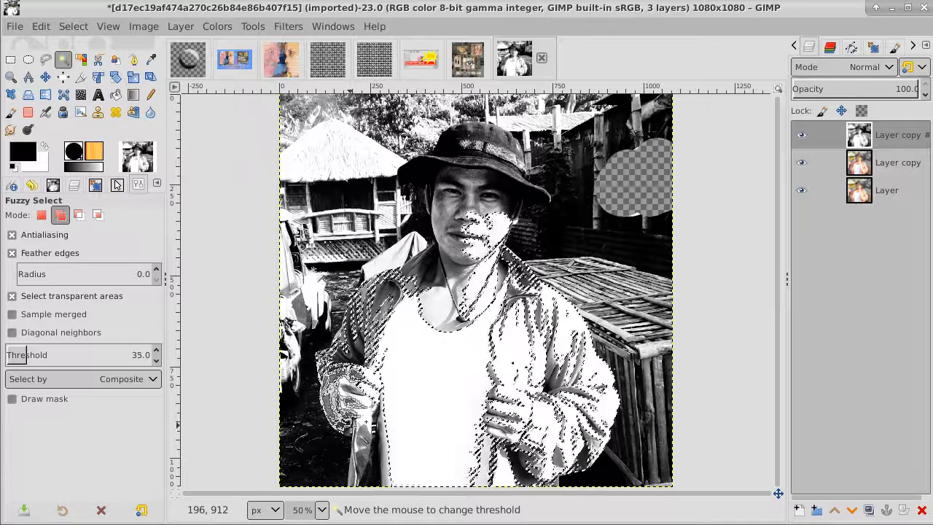
mouse_move(351, 422)
mouse_down()
mouse_move(351, 471)
mouse_move(363, 453)
mouse_move(371, 460)
mouse_move(368, 426)
mouse_up()
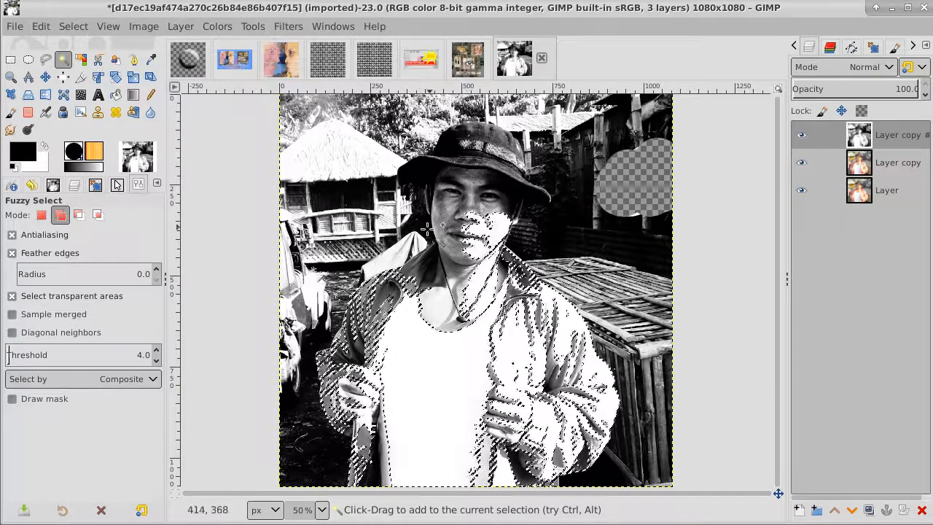
drag(414, 259, 435, 260)
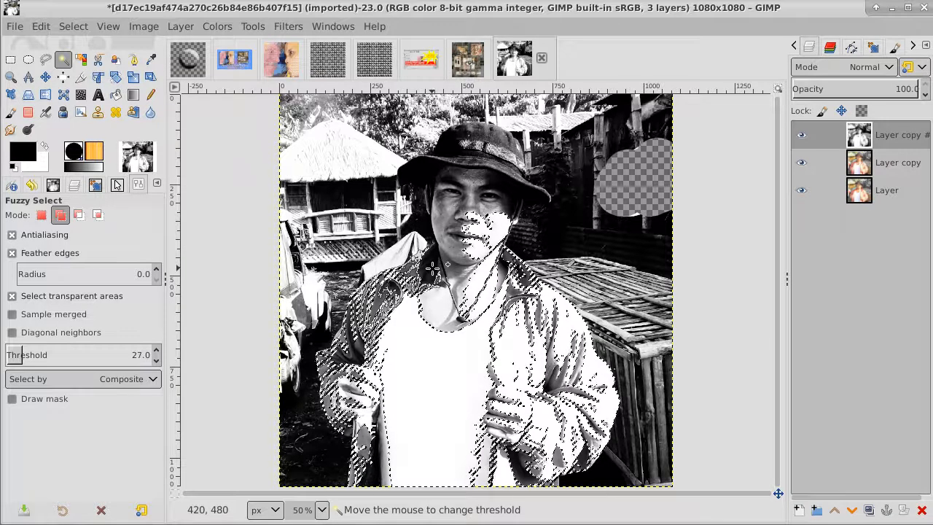
Try adding the dark inner collar beside the neck to the selection, and undo that addition.
mouse_move(433, 269)
mouse_down()
mouse_move(432, 250)
mouse_move(433, 261)
mouse_up()
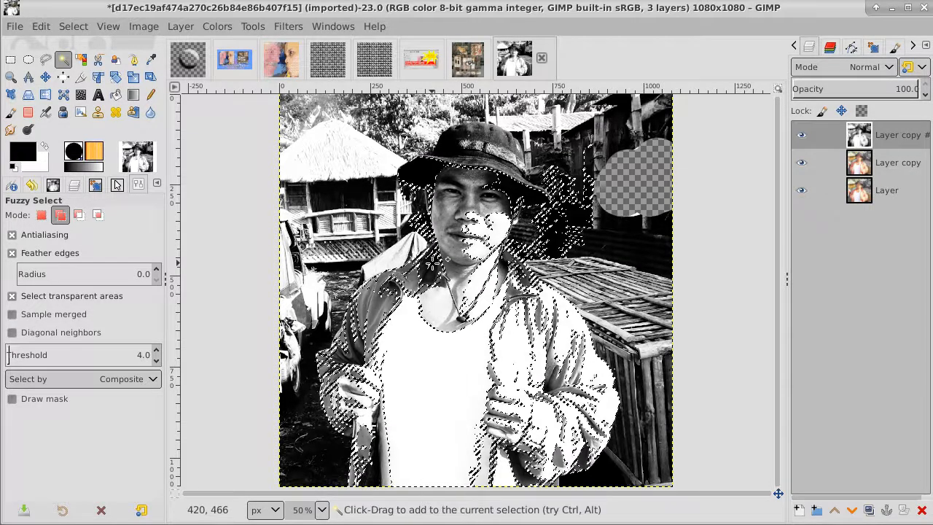
click(40, 26)
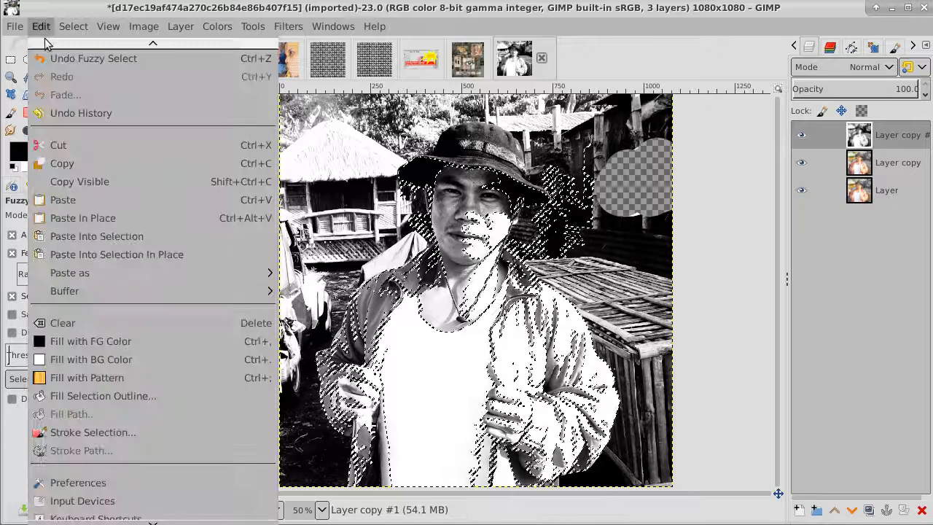
click(53, 60)
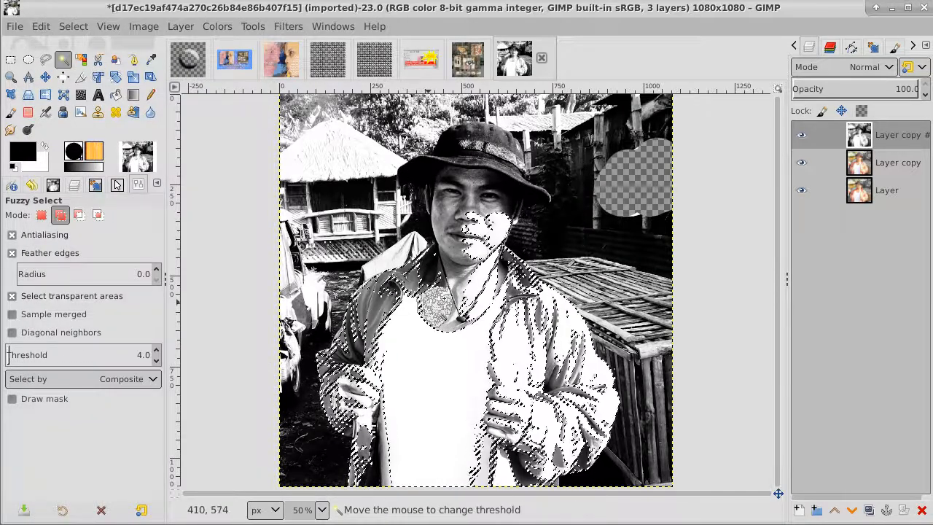
Add the bare upper chest to the Fuzzy Select selection and invert the whole selection.
drag(438, 314, 426, 359)
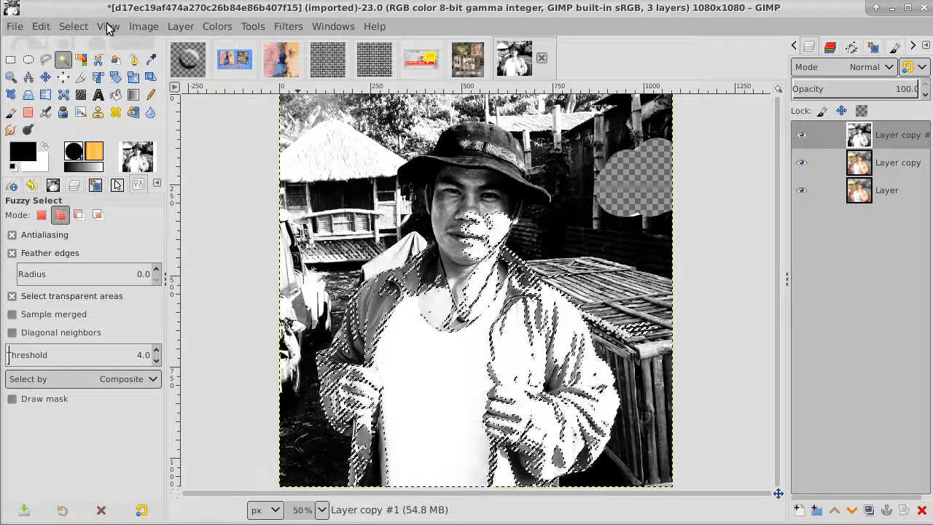
click(72, 28)
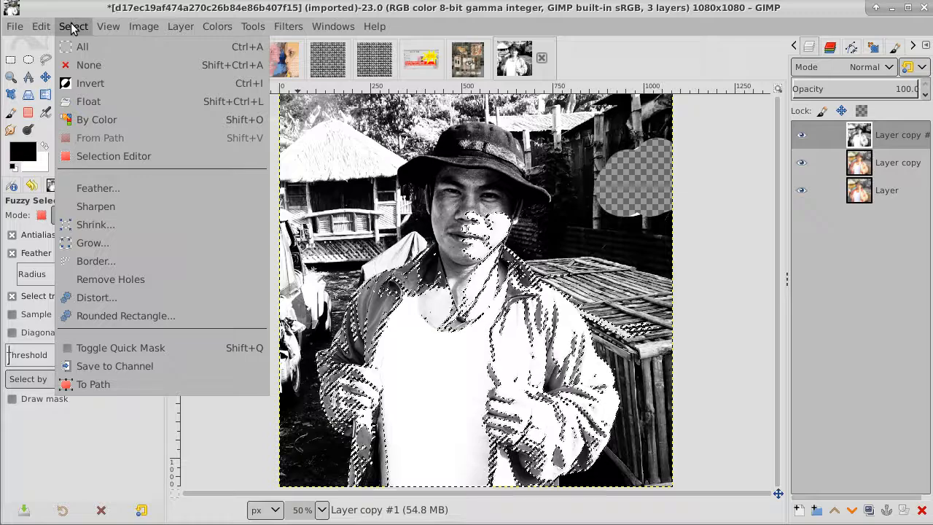
click(82, 84)
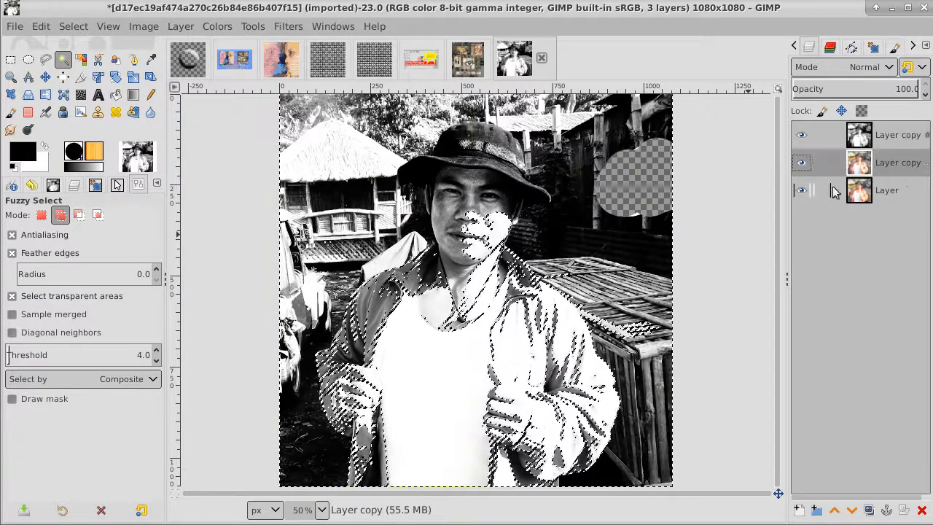
Hide the bottom photo layer and add a new transparent layer directly above it.
click(805, 191)
click(906, 201)
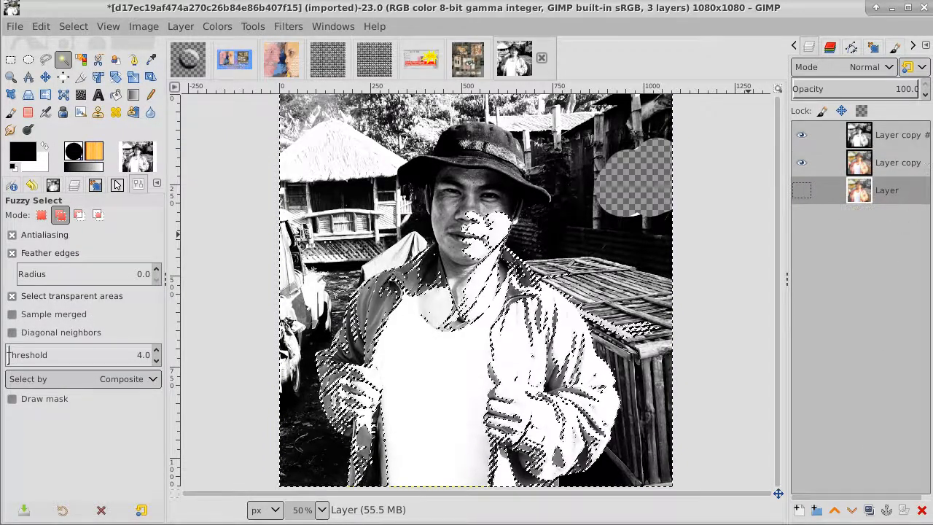
click(798, 509)
click(919, 510)
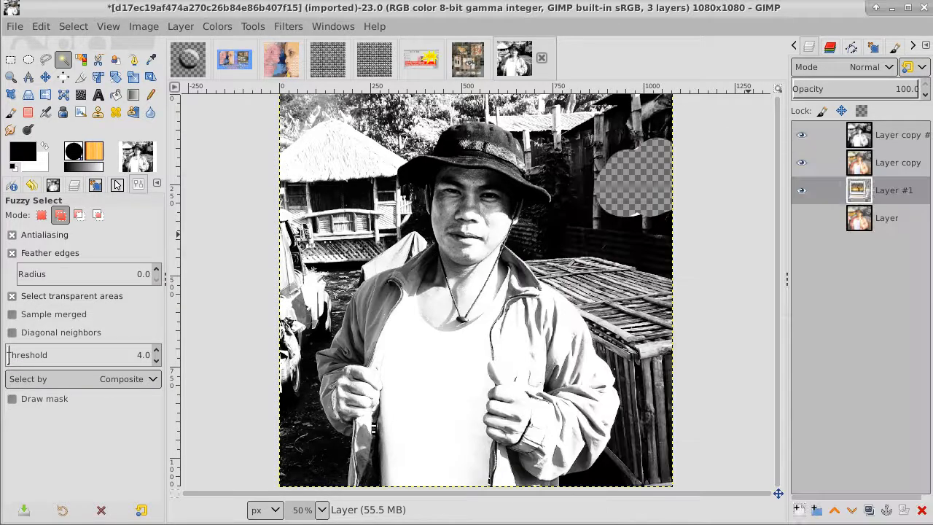
Set the foreground color to green 00ff40 and activate the Bucket Fill tool.
click(21, 156)
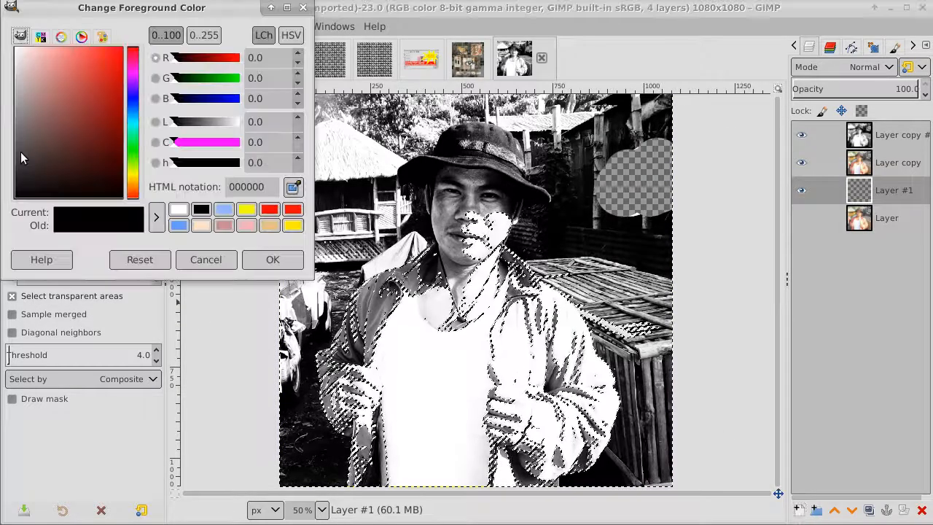
click(131, 141)
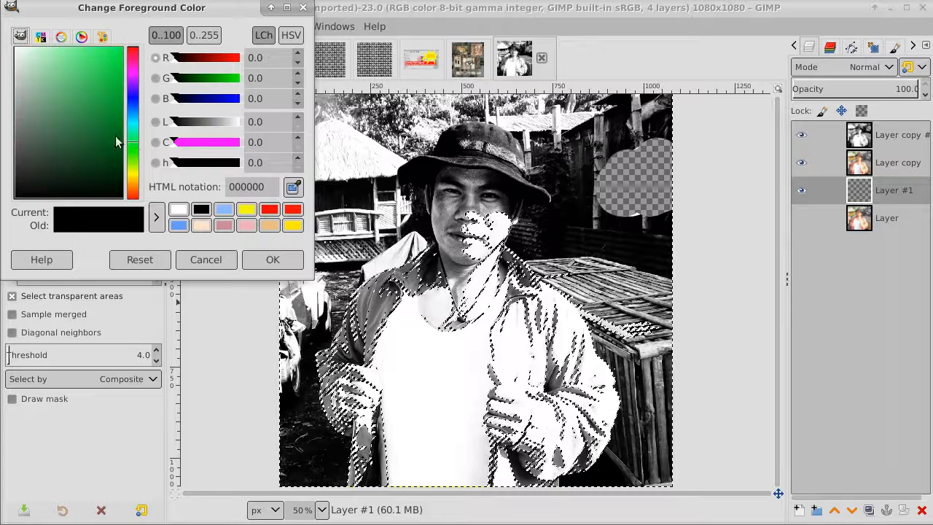
drag(115, 135, 125, 45)
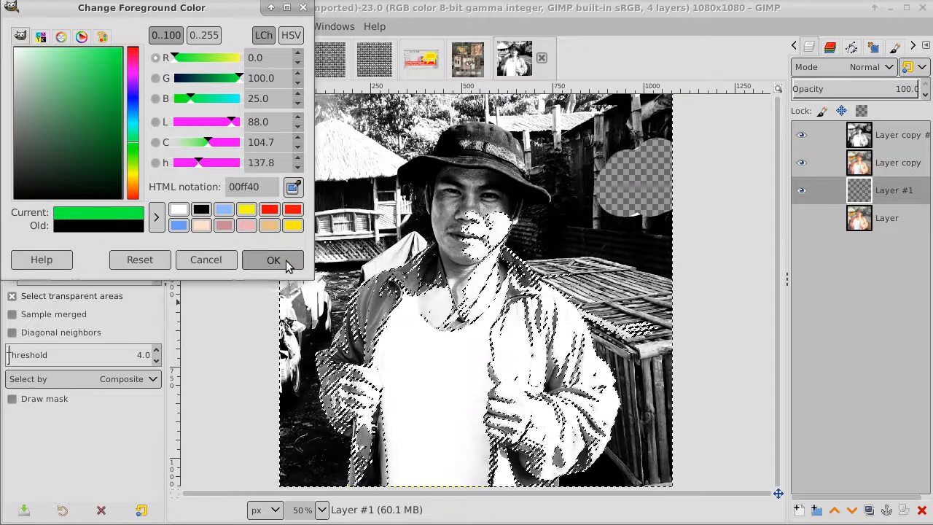
click(272, 260)
click(116, 95)
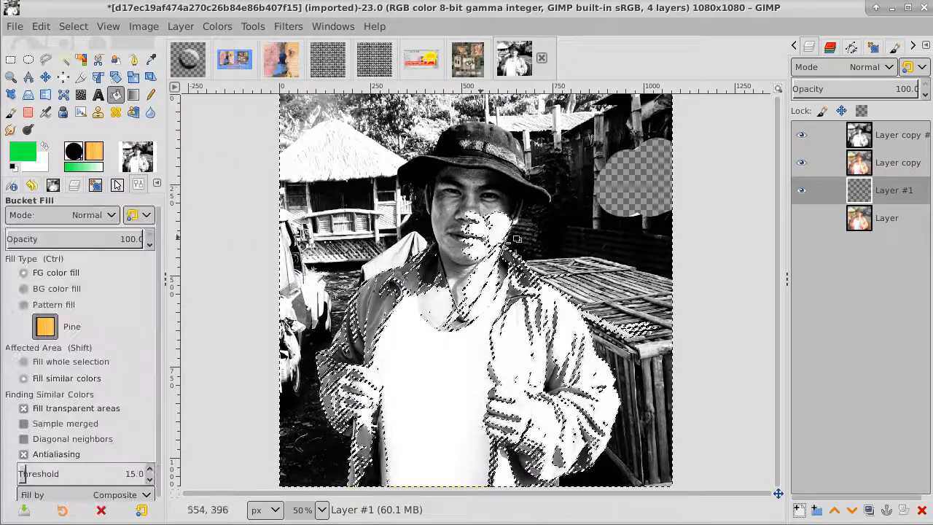
Erase the selected area around the man's torso from Layer copy and clear the selection.
click(897, 165)
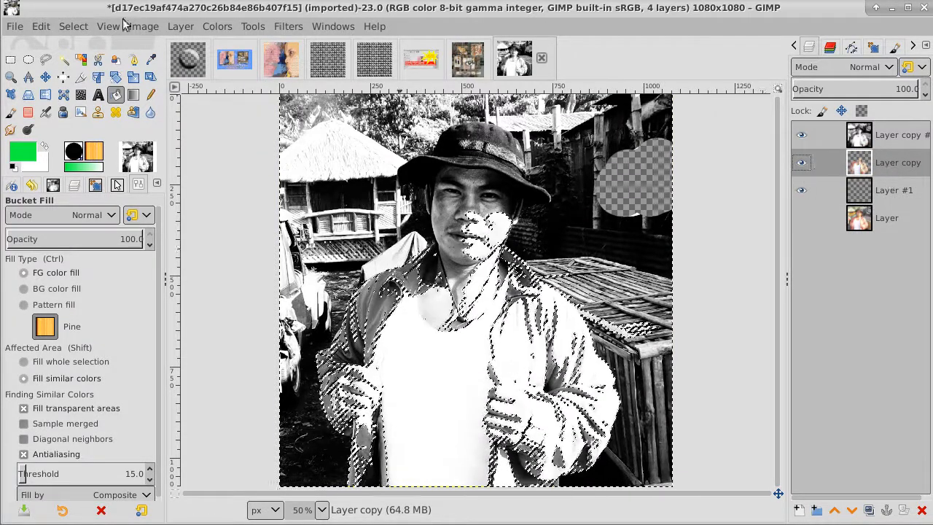
click(71, 27)
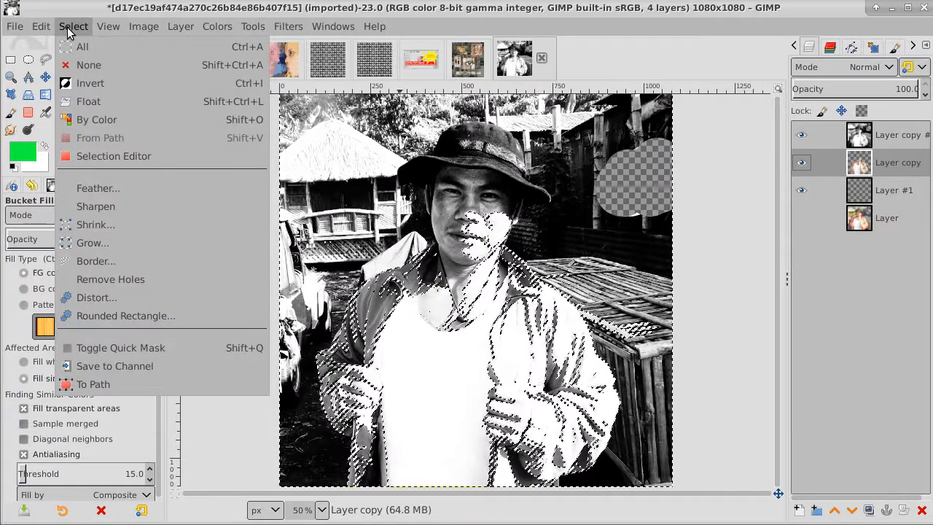
click(83, 66)
Try filling Layer #1 completely with the green foreground color.
click(887, 192)
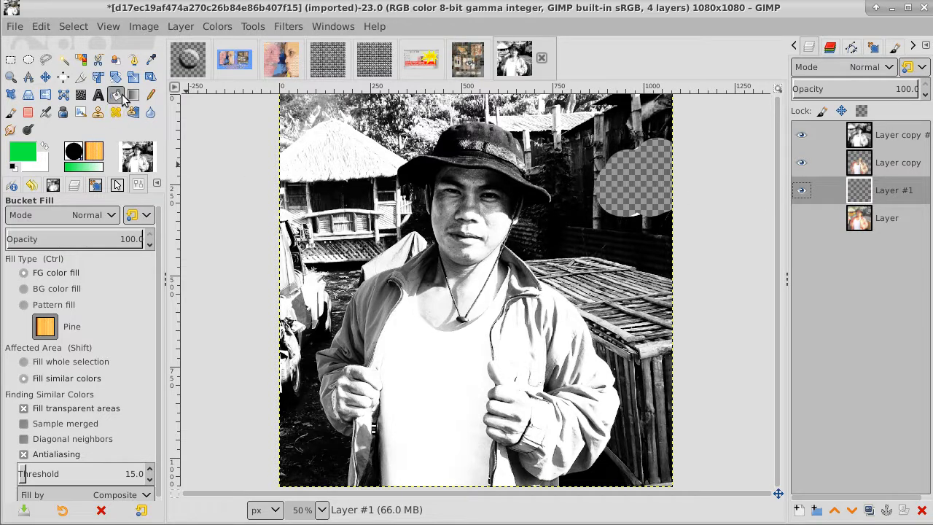
click(514, 333)
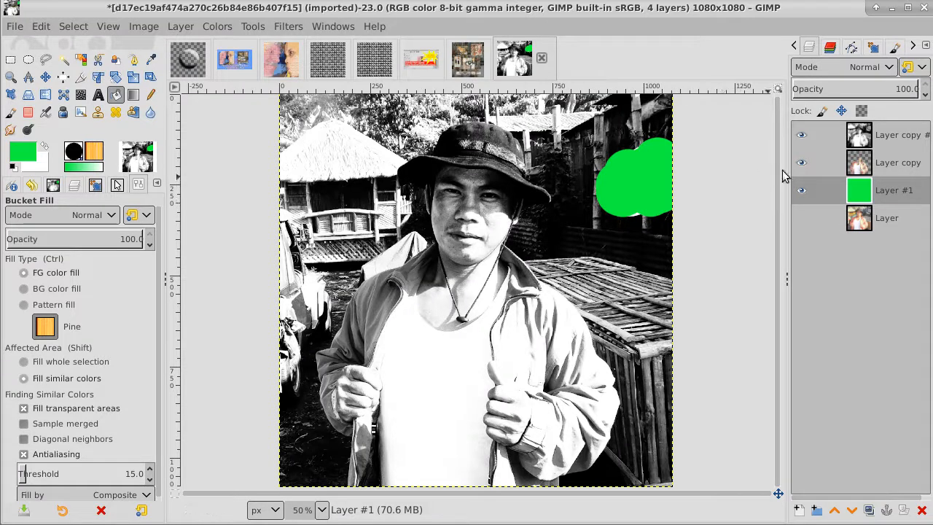
Undo the green fill and leave only Layer #1 and the cut-out Layer copy visible.
shift+click(801, 191)
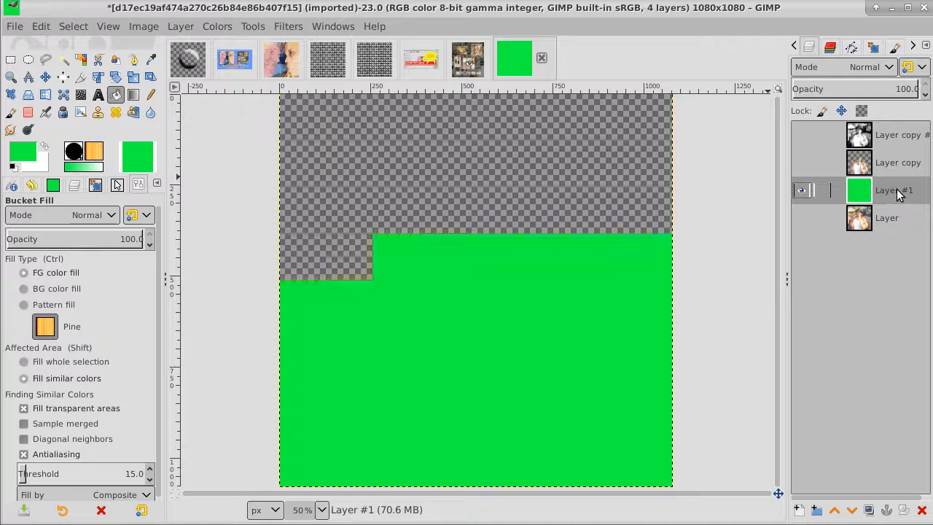
click(889, 163)
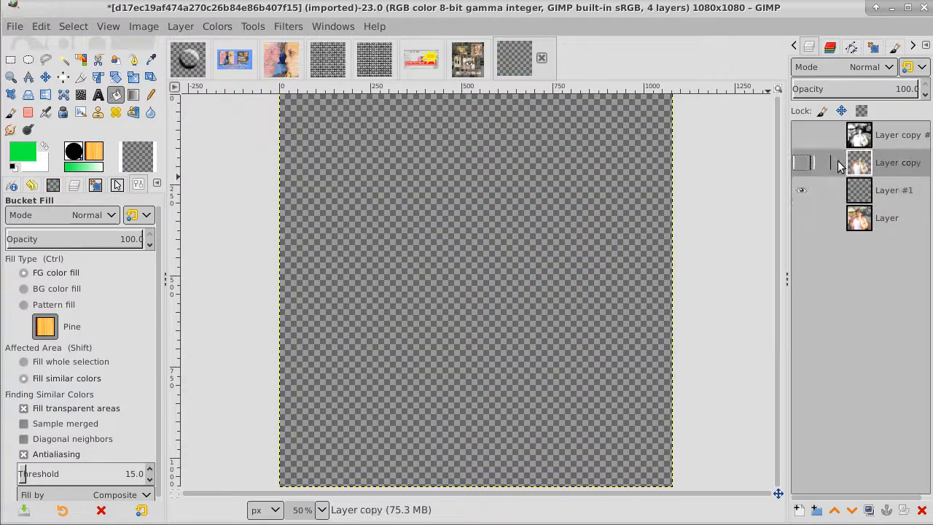
click(802, 163)
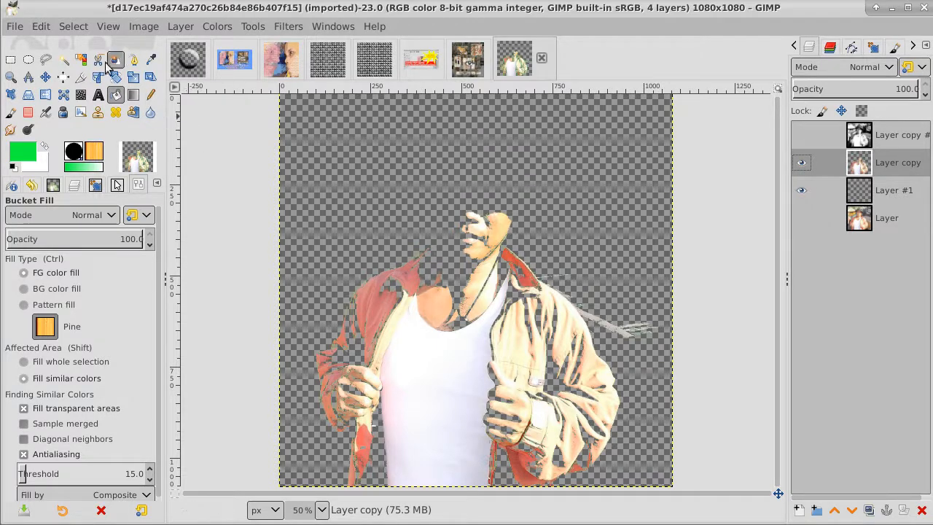
Duplicate the hidden bottom photo layer, and Fuzzy Select the transparent area around the torso on Layer copy.
click(886, 222)
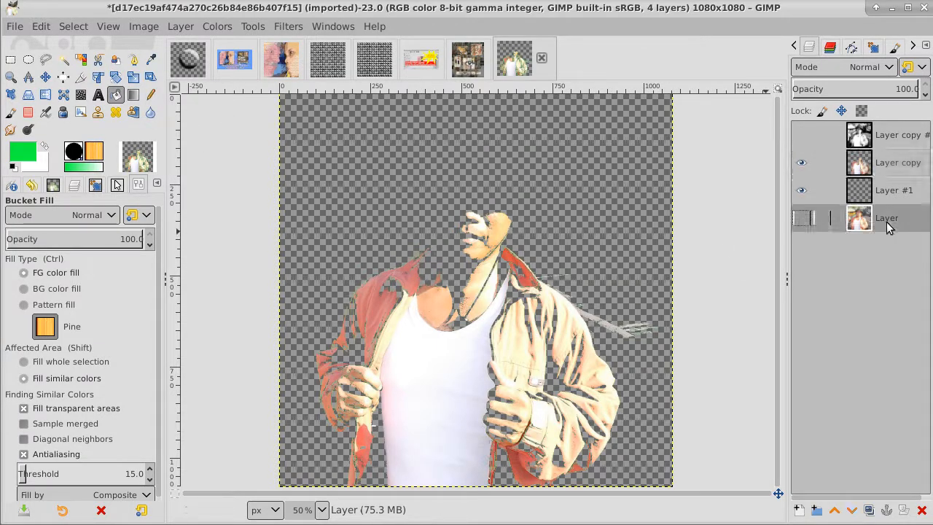
click(869, 510)
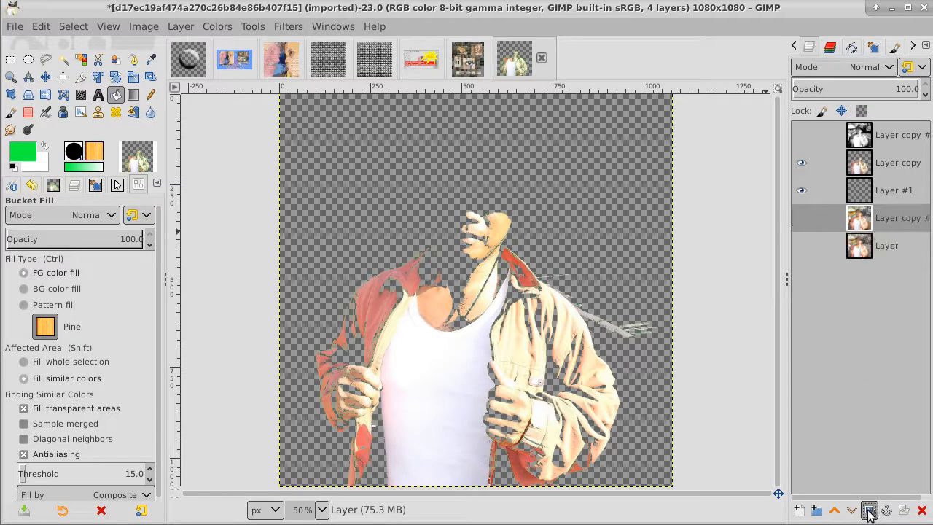
click(895, 169)
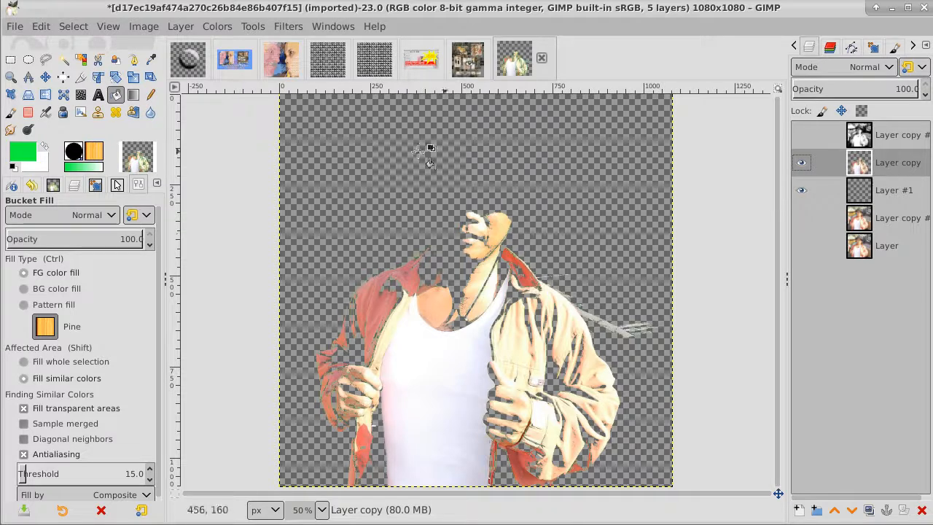
click(63, 60)
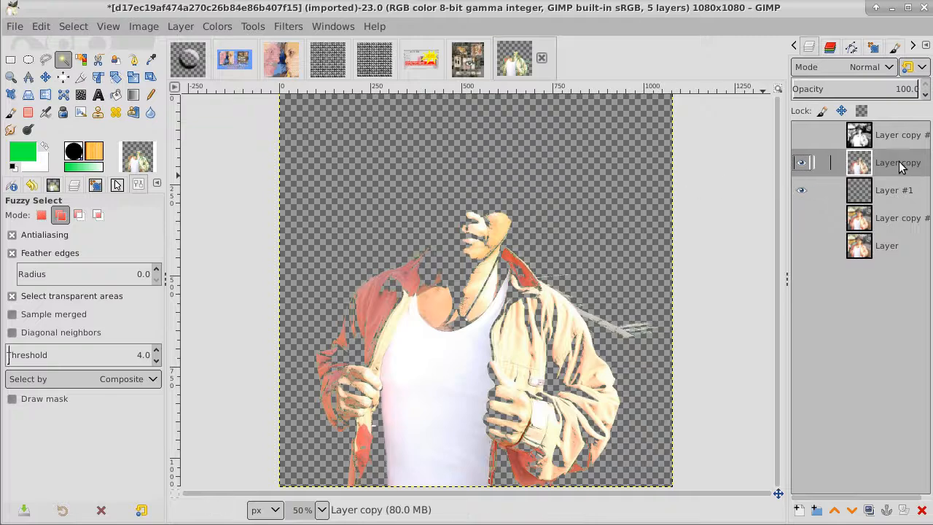
click(587, 194)
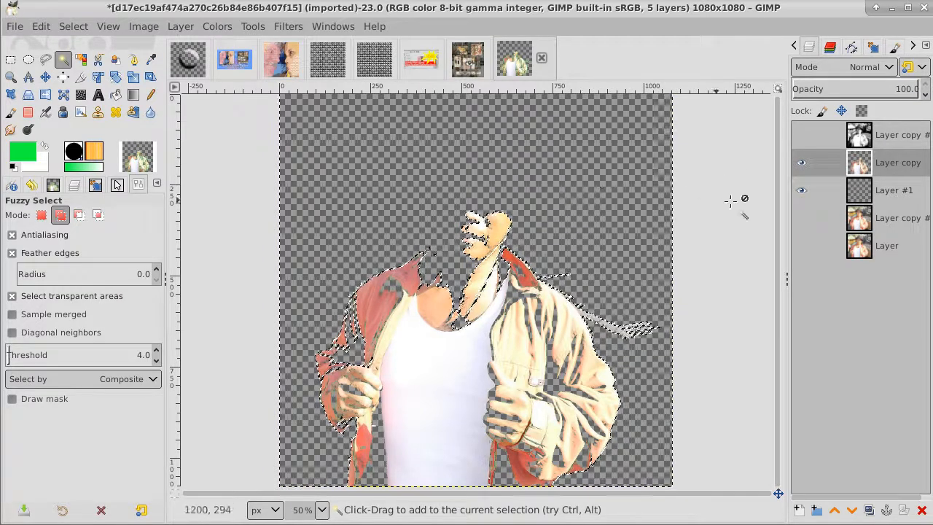
Show the duplicated photo layer, delete the selected surroundings from it, and clear the selection.
click(900, 223)
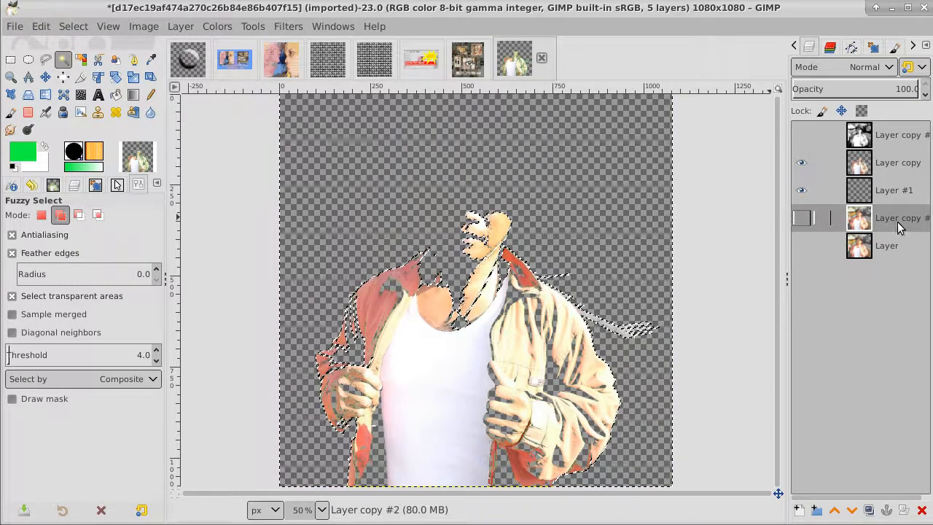
click(802, 219)
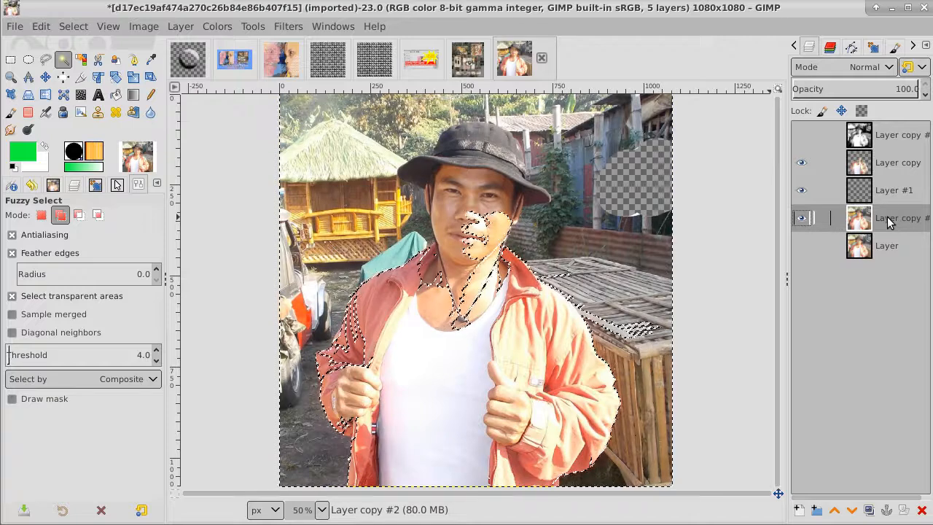
key(Delete)
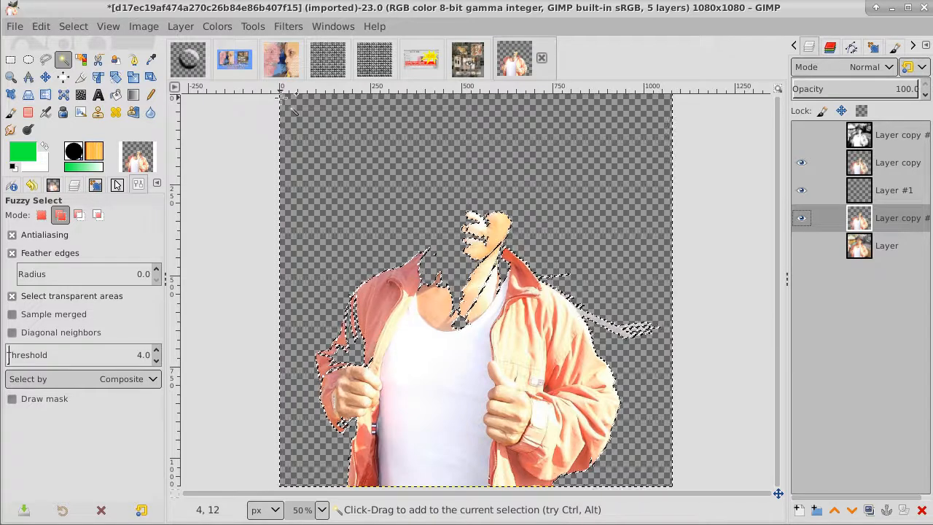
click(73, 27)
click(79, 64)
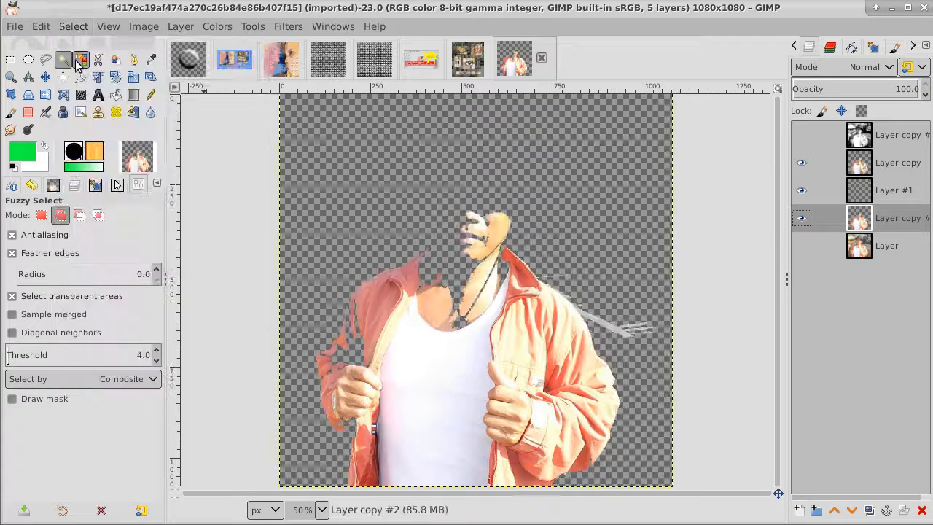
Show the bottom photo layer and duplicate it again.
click(804, 247)
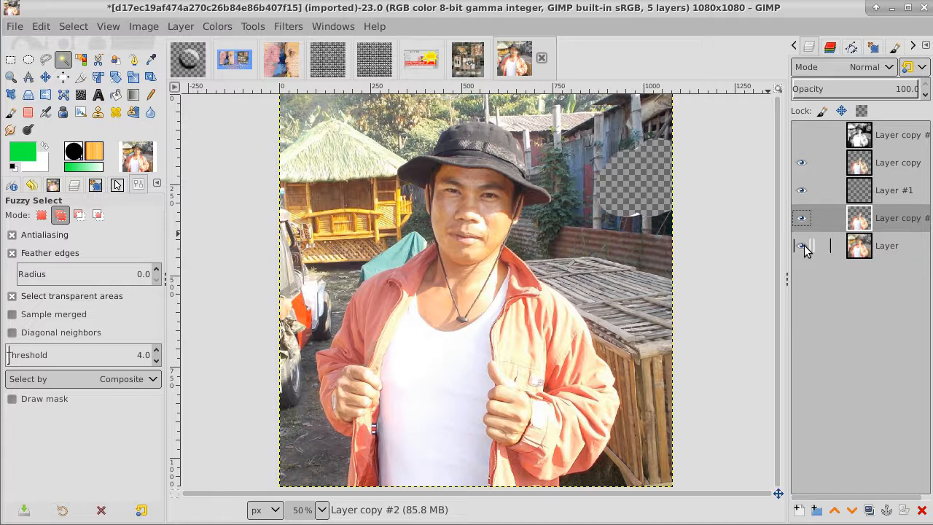
click(879, 245)
click(868, 510)
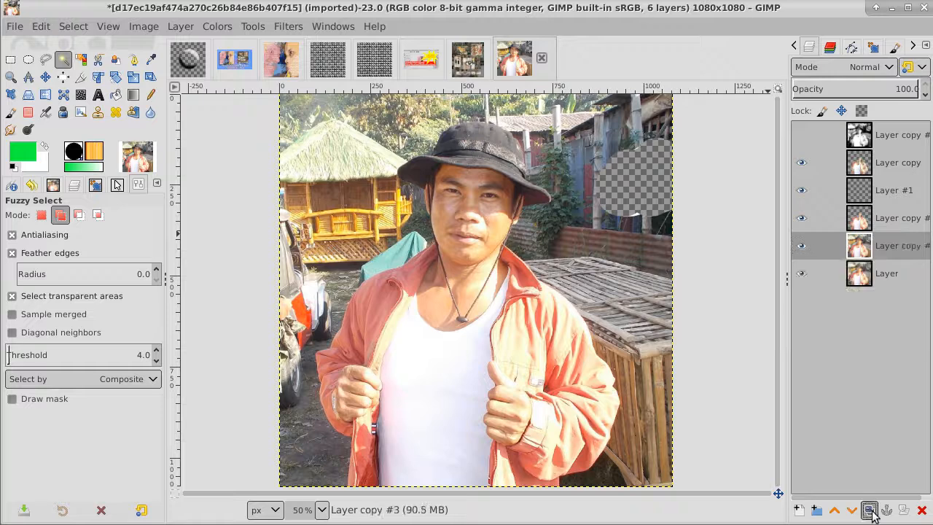
Fuzzy Select the transparent area around the torso on Layer copy #2 and invert the selection.
click(894, 226)
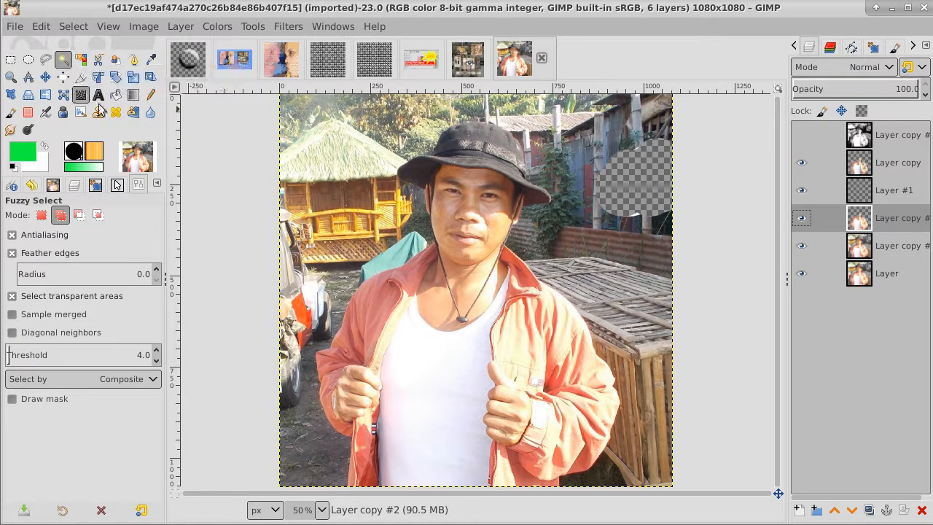
click(610, 270)
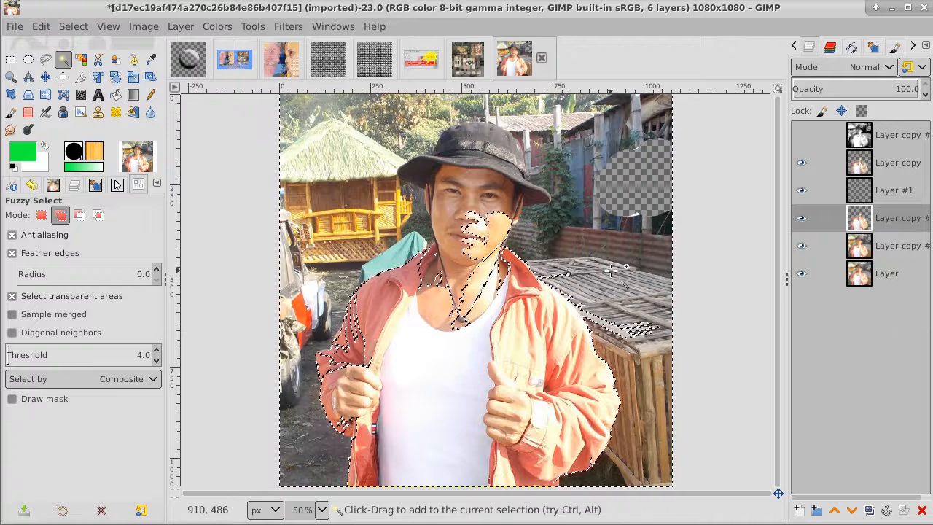
click(77, 30)
click(91, 81)
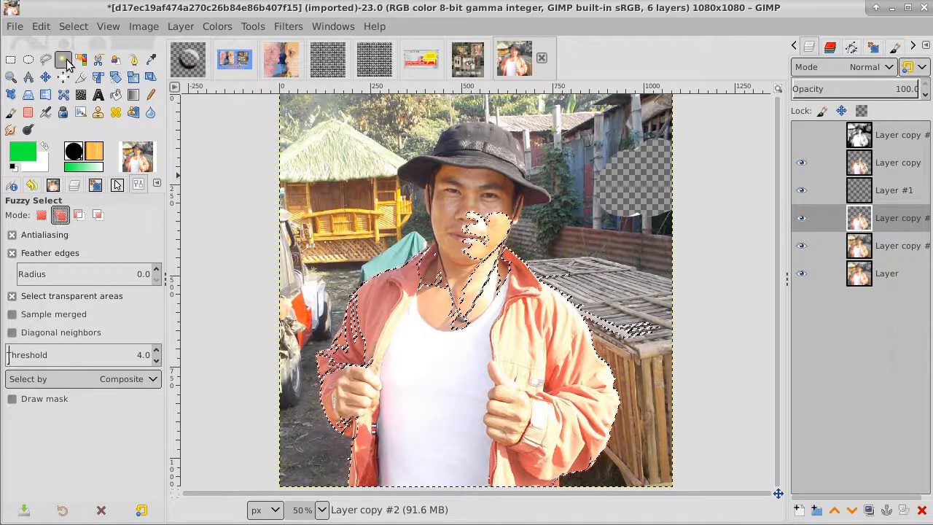
Trace a path around the man's head and hat, from the jaw over the brim and crown to the opposite cheek.
click(132, 60)
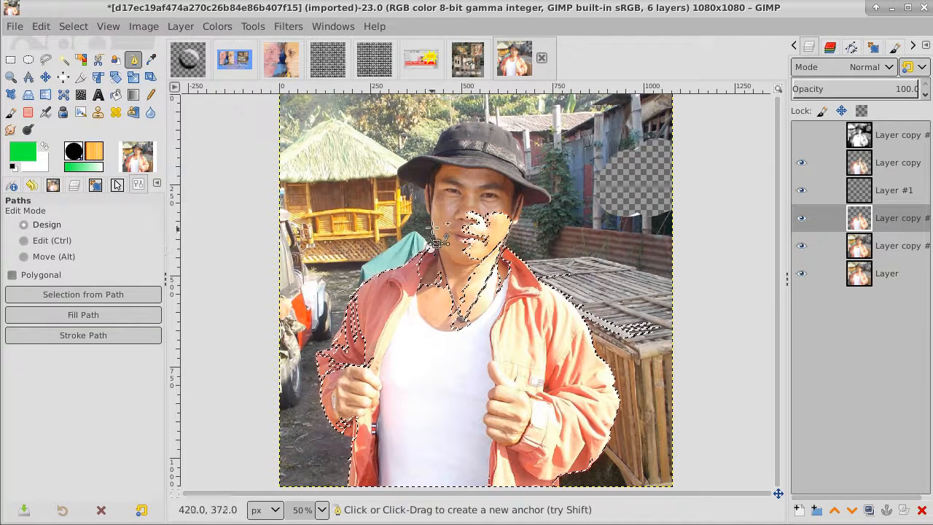
click(404, 182)
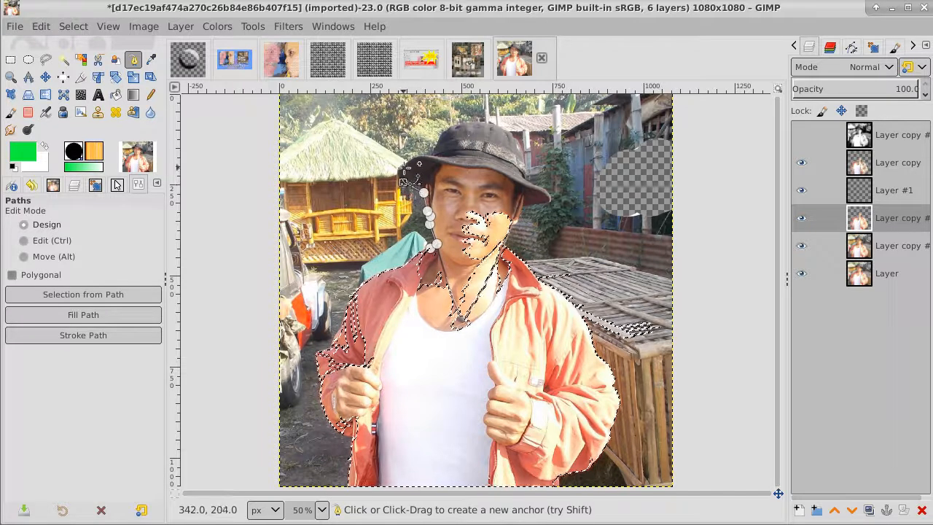
drag(406, 165, 441, 136)
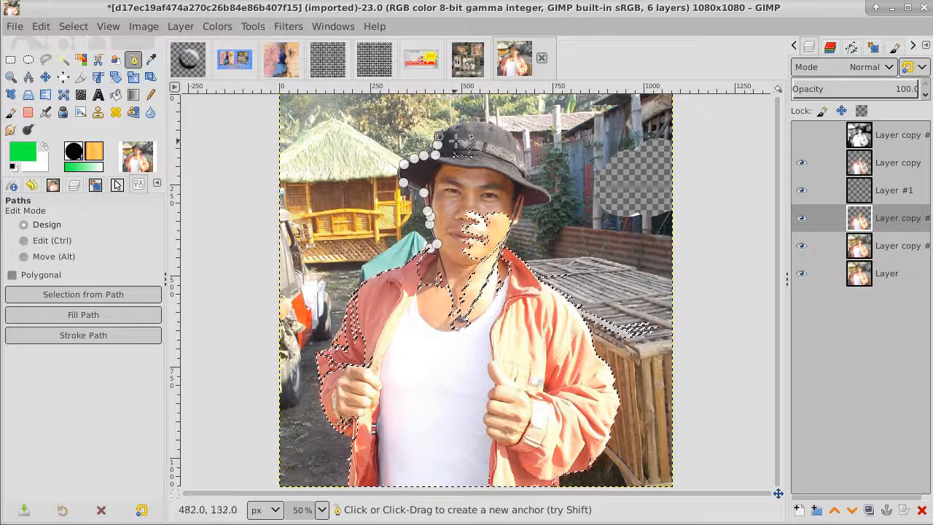
click(449, 128)
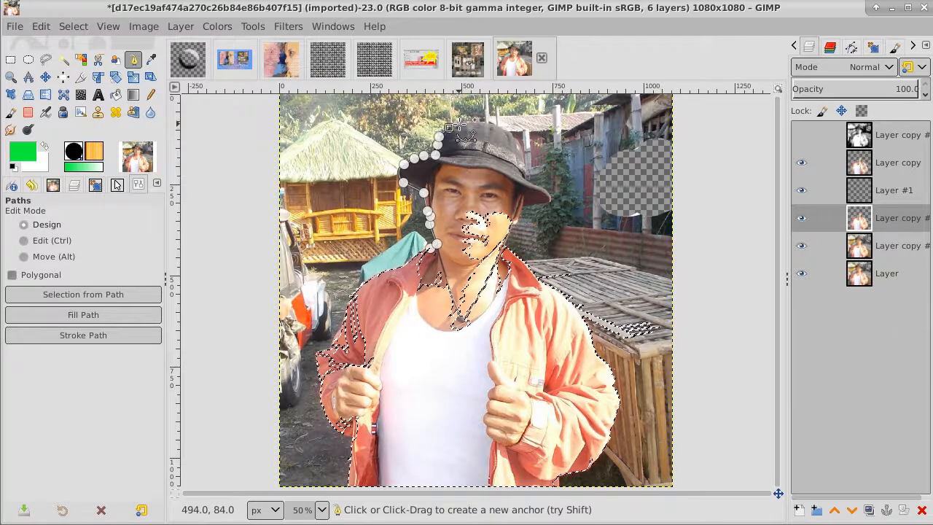
click(476, 122)
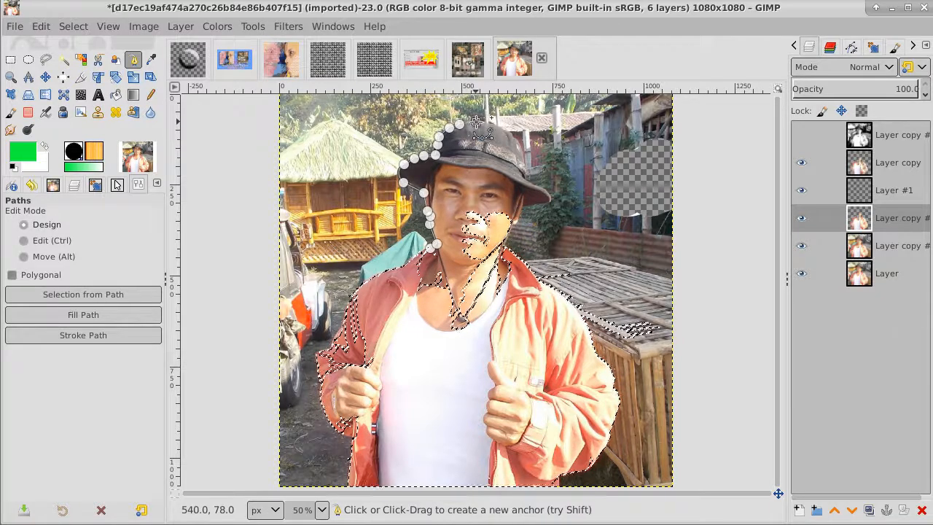
click(493, 122)
click(505, 128)
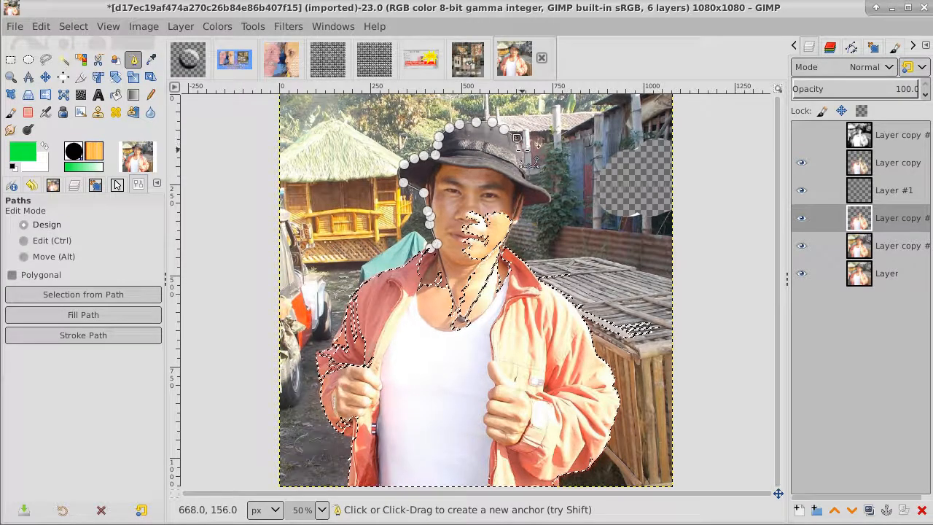
click(523, 151)
click(524, 170)
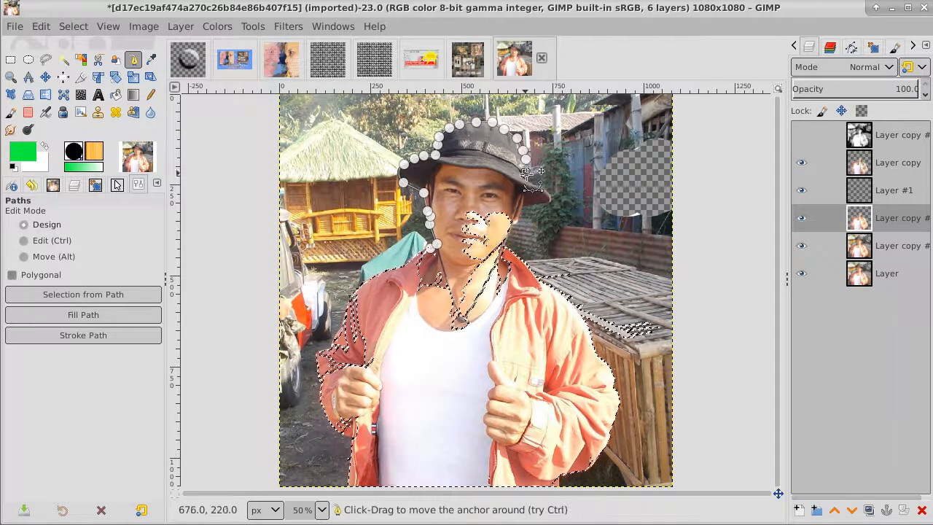
click(527, 180)
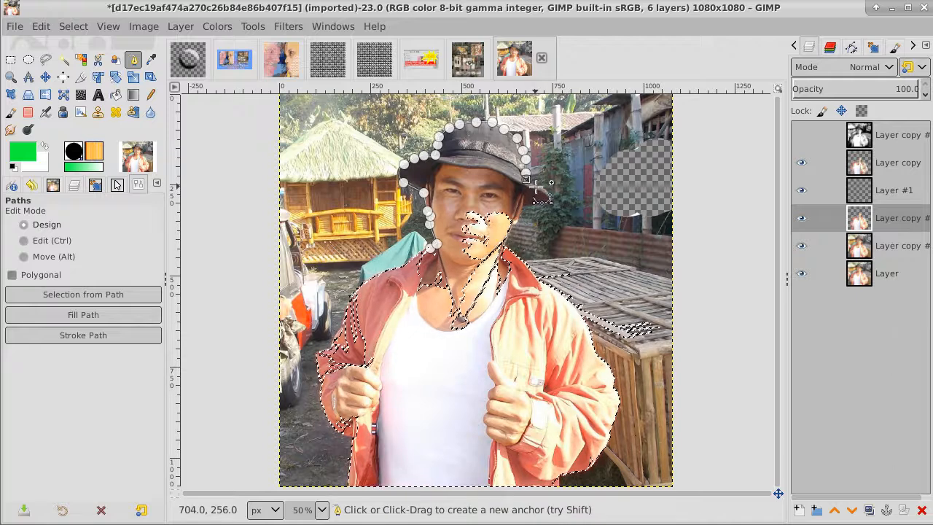
click(537, 185)
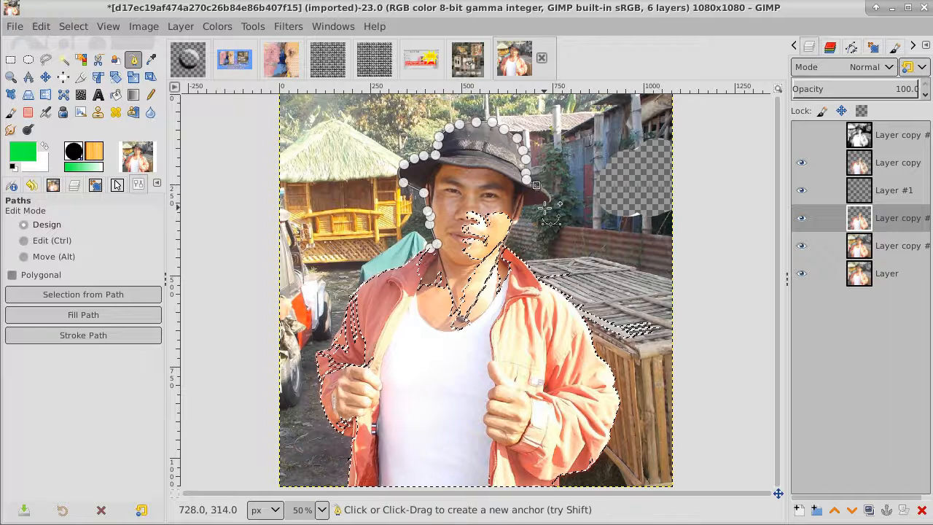
drag(544, 205, 527, 209)
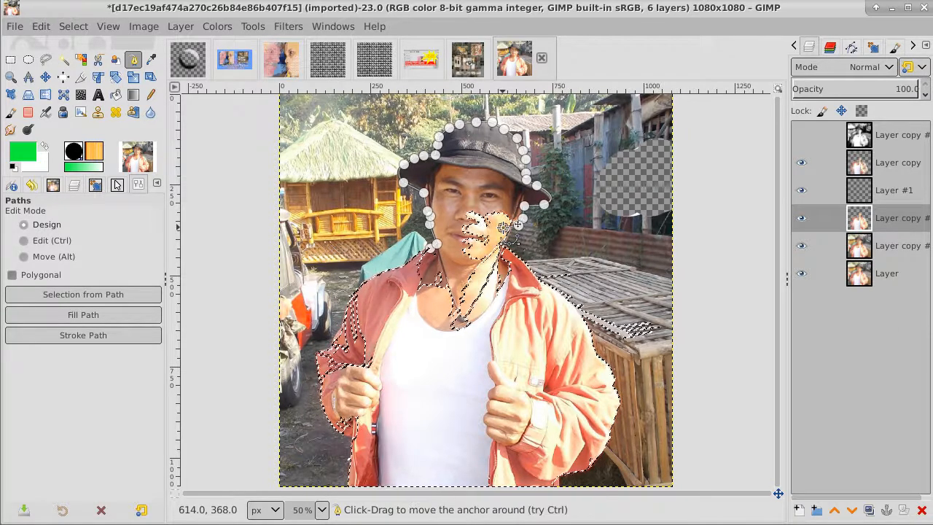
Convert the traced head and hat path to a selection and invert it.
click(68, 28)
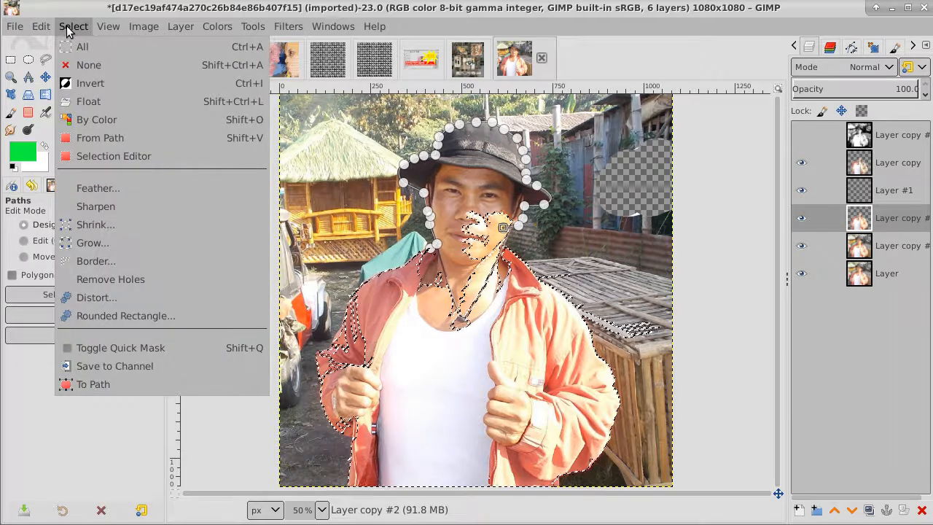
click(97, 138)
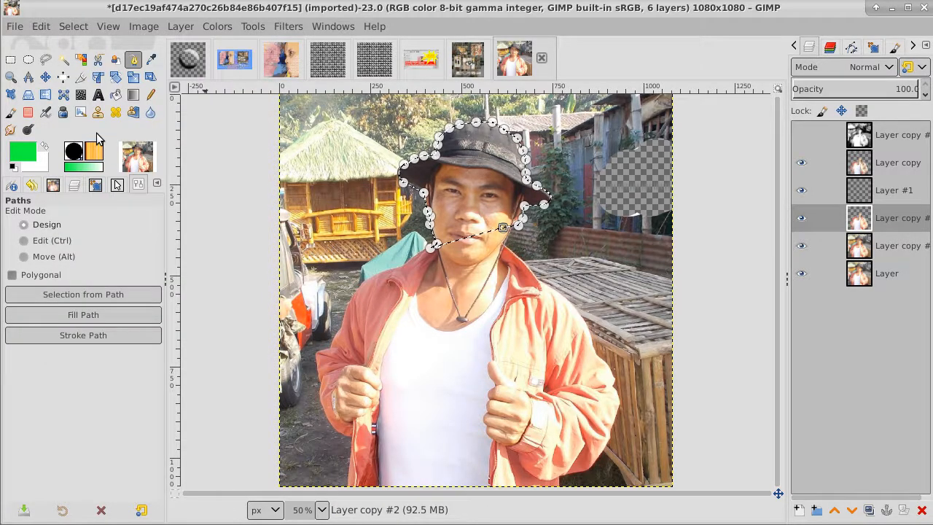
click(79, 28)
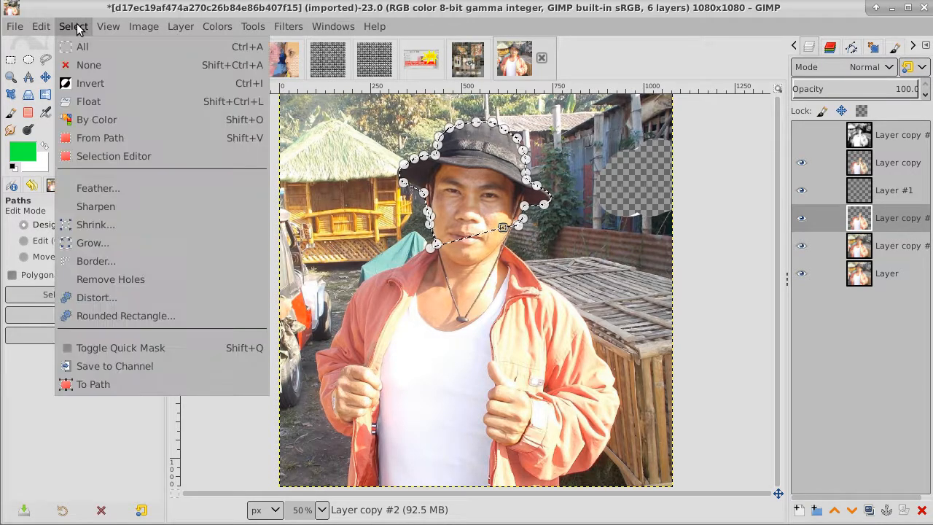
click(89, 83)
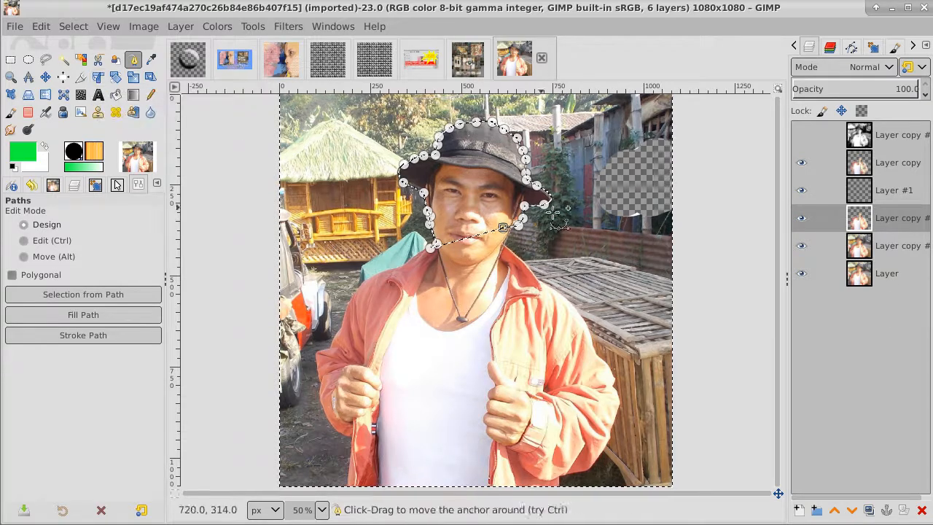
Delete everything outside the head and hat from Layer copy #3, and clear the selection.
click(891, 249)
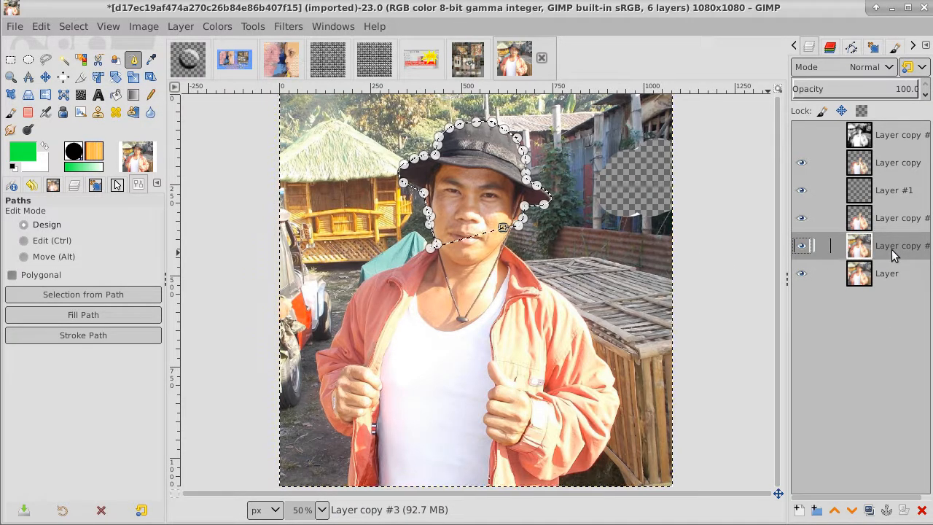
key(Delete)
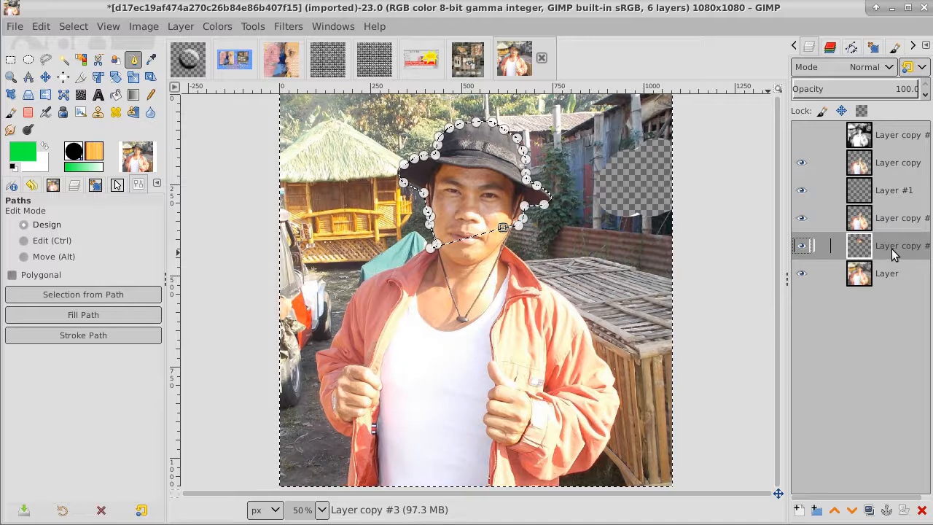
click(73, 26)
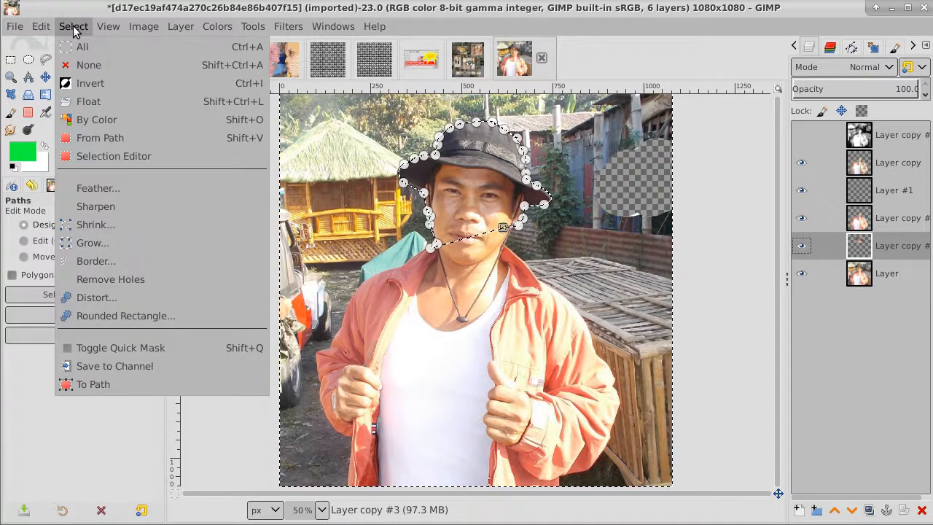
click(89, 65)
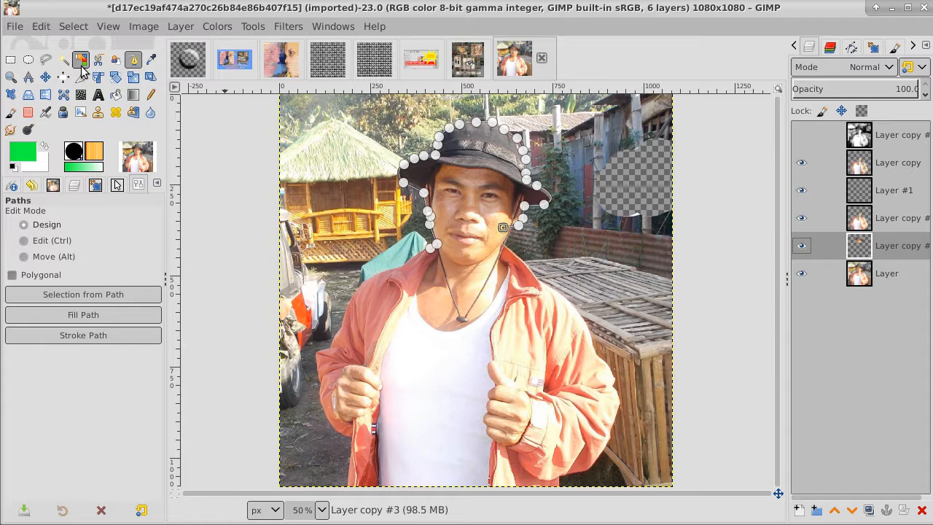
Raise the head layer above the torso layer and merge it down, with the bottom photo layer hidden.
click(46, 76)
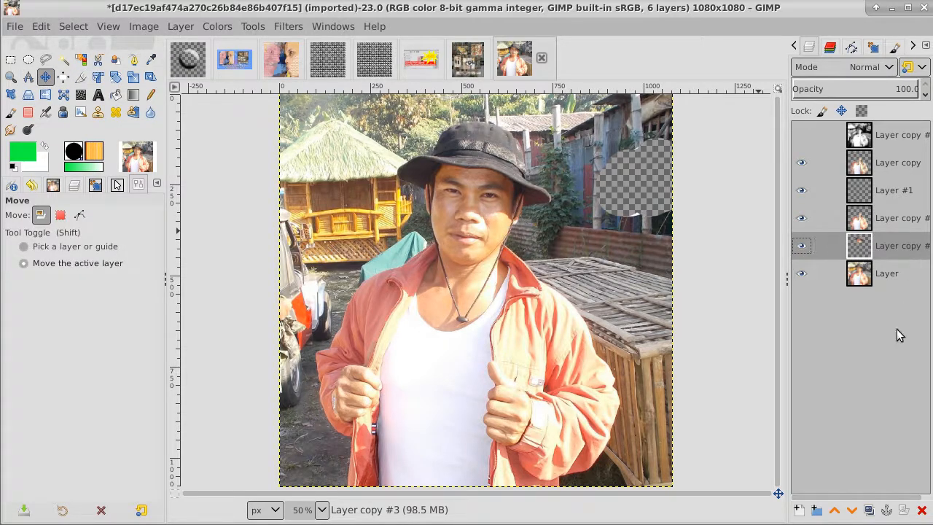
click(836, 511)
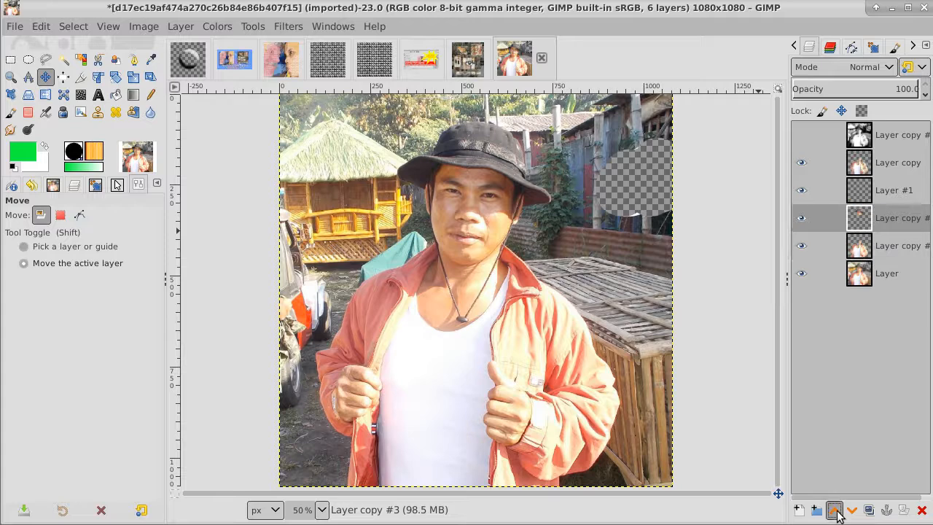
right_click(910, 226)
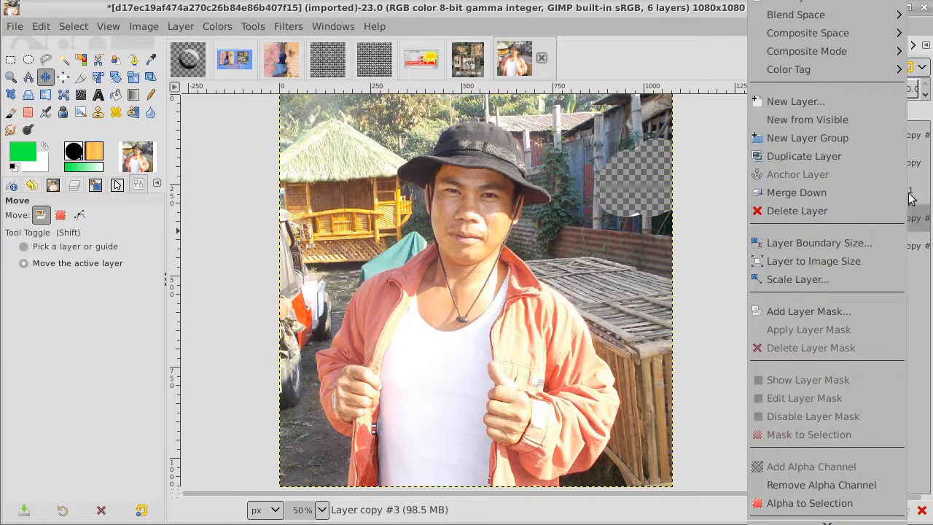
click(851, 187)
click(802, 246)
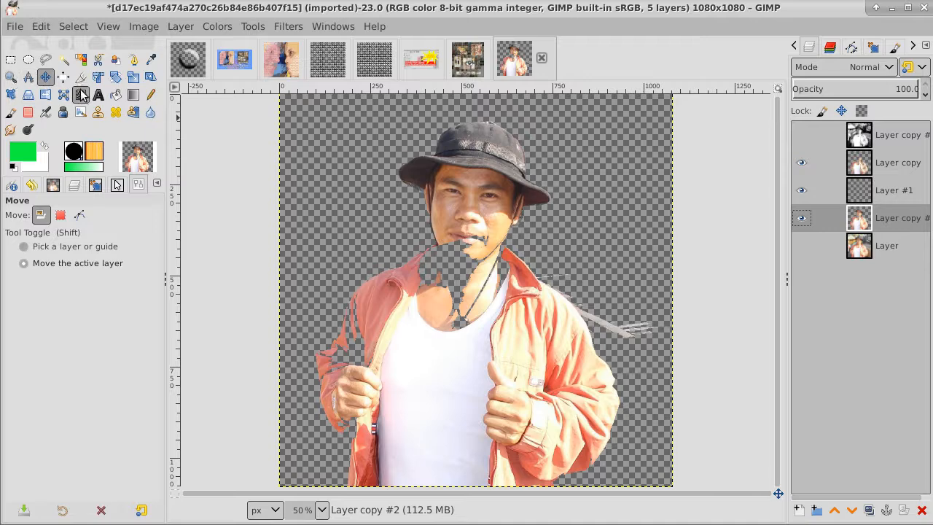
Erase the stray background remnants beside the jacket shoulder on the merged layer, and hide all other layers.
click(29, 114)
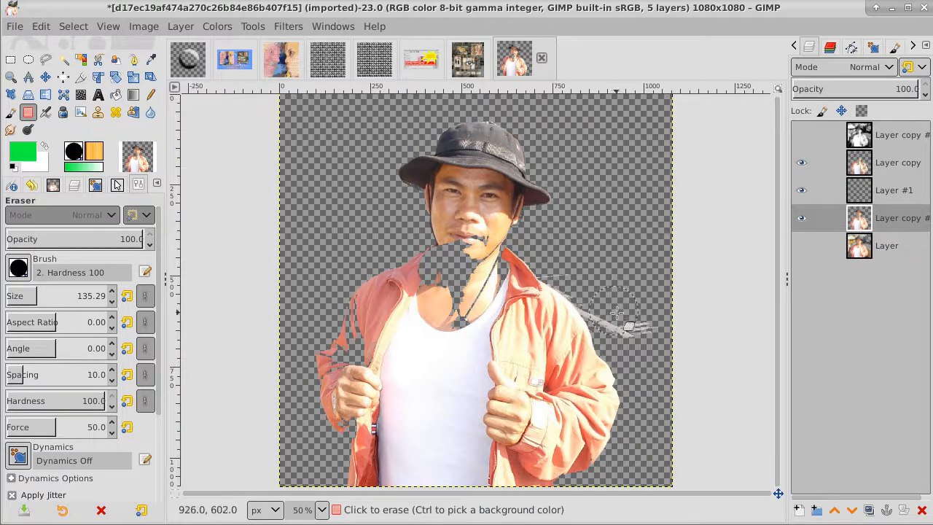
click(802, 191)
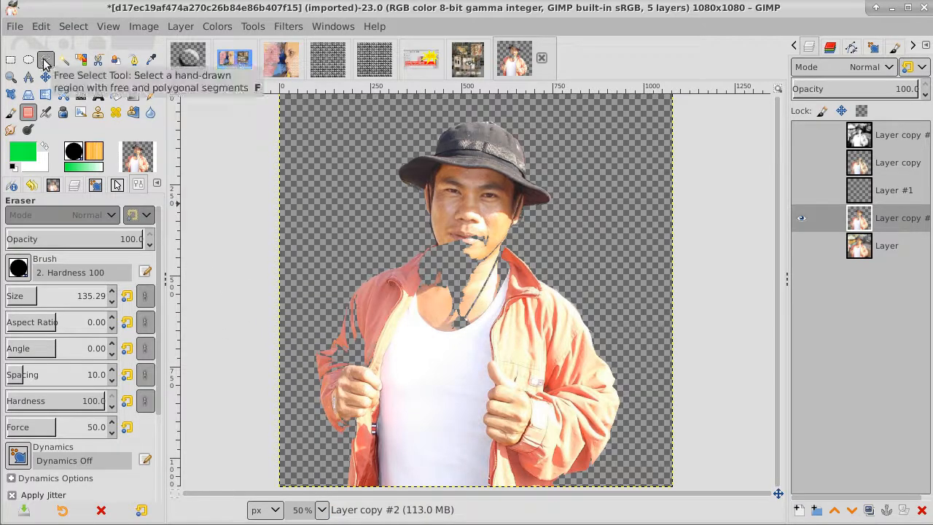
click(883, 217)
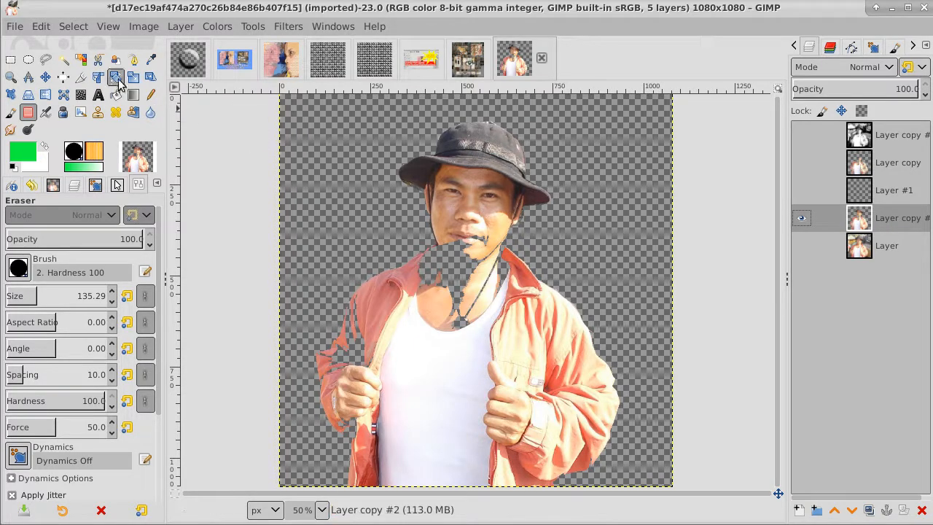
Fuzzy Select patches of the jacket front, hand, sleeve and lower jacket edge on the cutout layer and delete them.
click(62, 61)
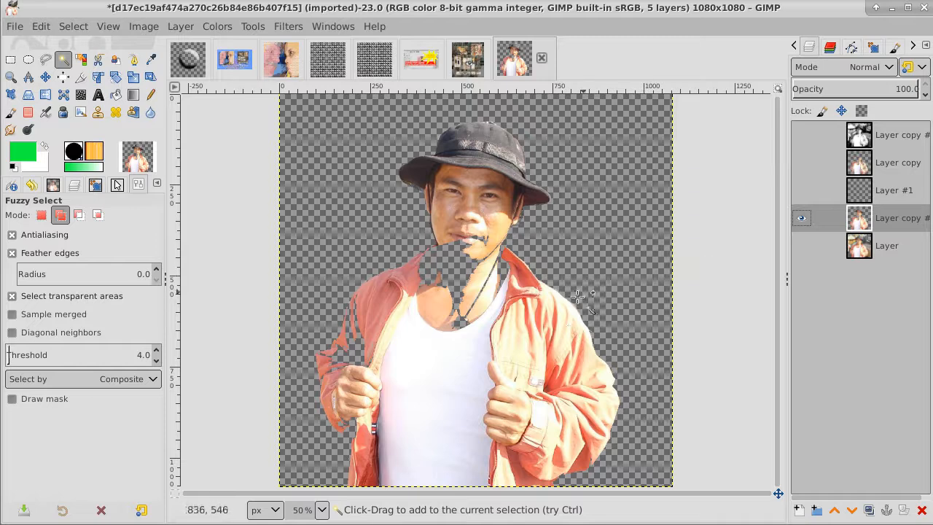
click(526, 343)
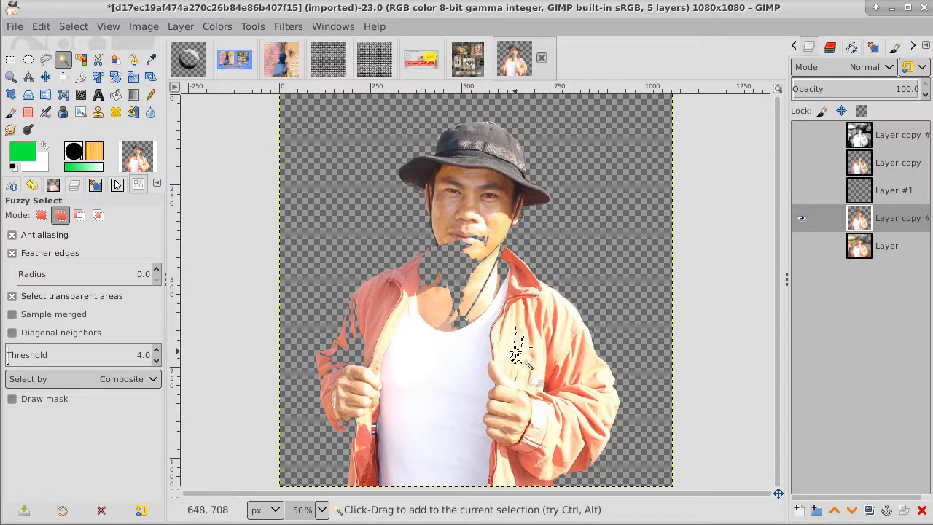
mouse_move(526, 359)
mouse_down()
mouse_move(527, 367)
mouse_move(537, 357)
mouse_up()
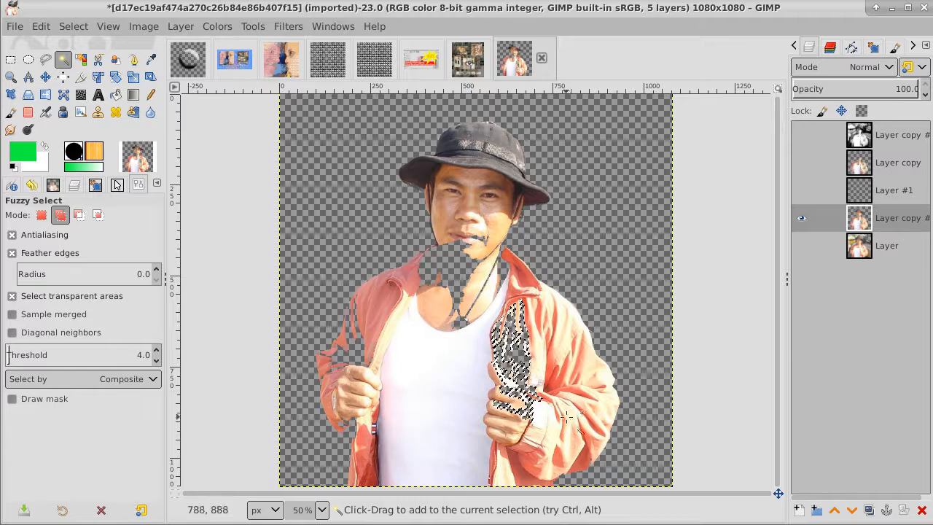
mouse_move(564, 431)
mouse_down()
mouse_move(569, 454)
mouse_move(570, 429)
mouse_move(571, 446)
mouse_up()
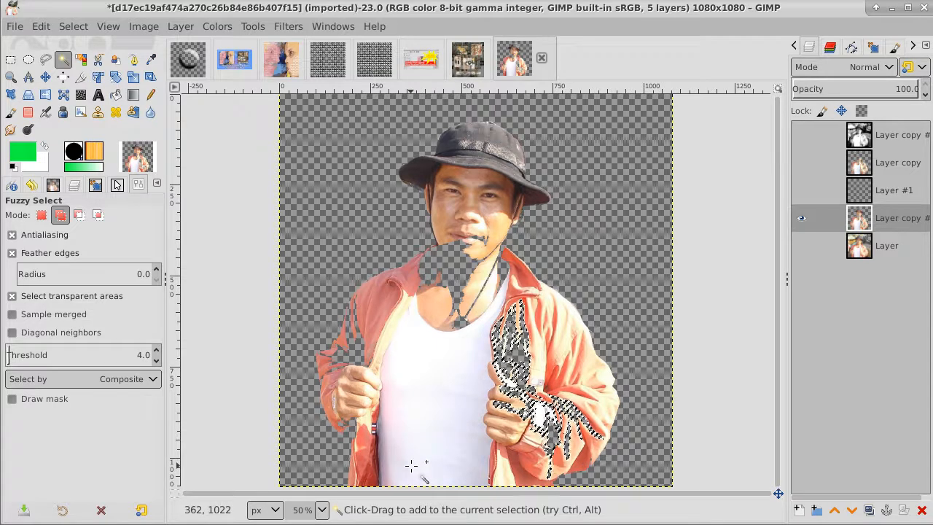
drag(370, 444, 372, 475)
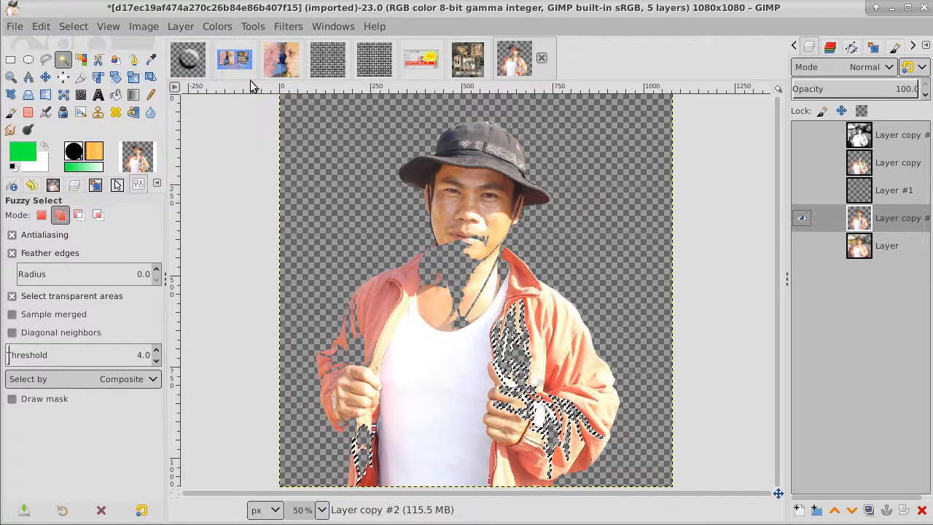
Copy the entire cutout layer and switch to the "Gimp Tutorial Using Shadows Fonts, Cut and Paste" image.
click(72, 26)
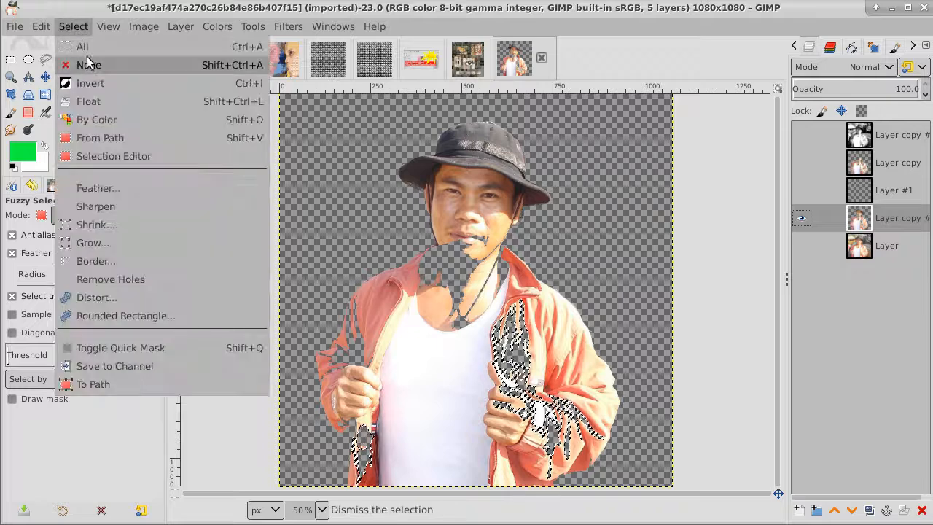
click(82, 46)
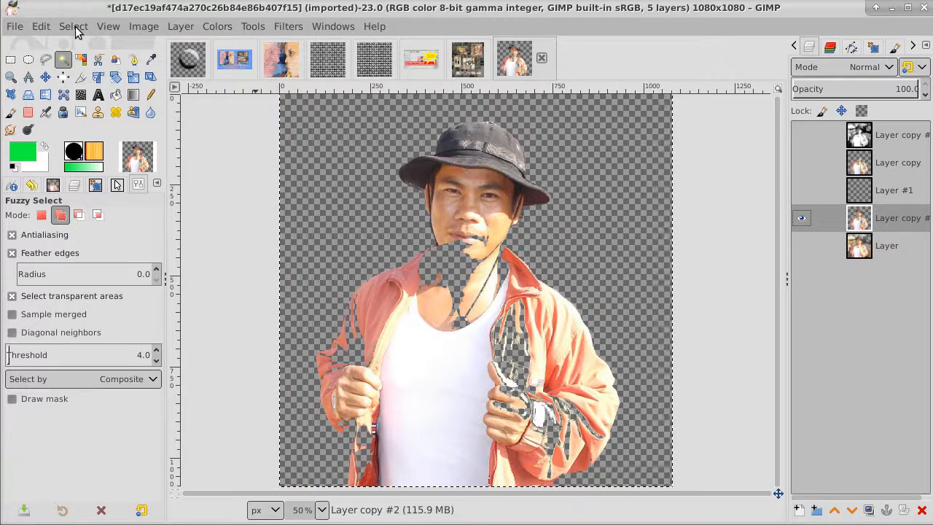
click(37, 26)
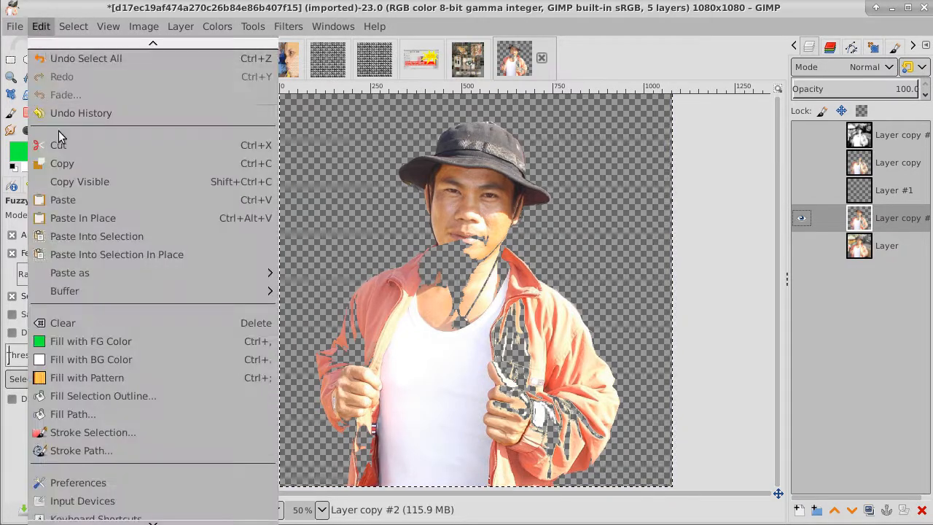
click(60, 164)
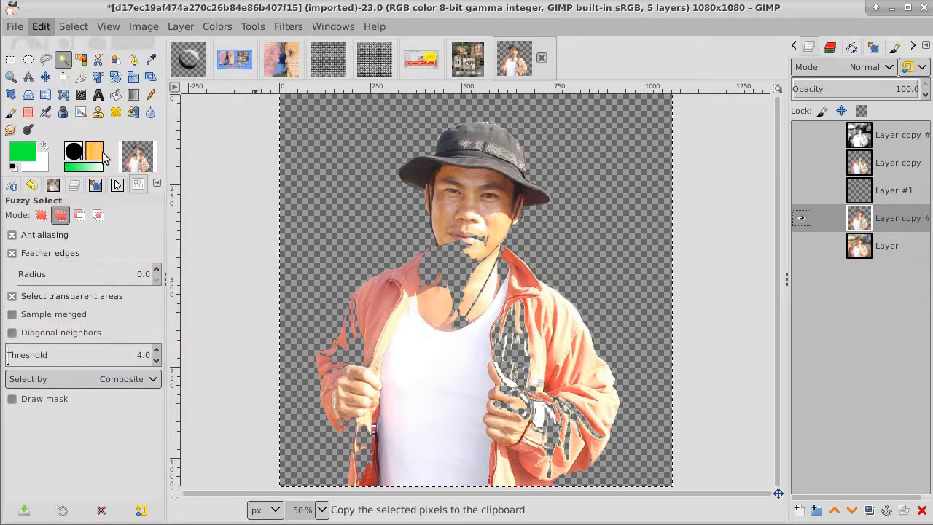
click(245, 64)
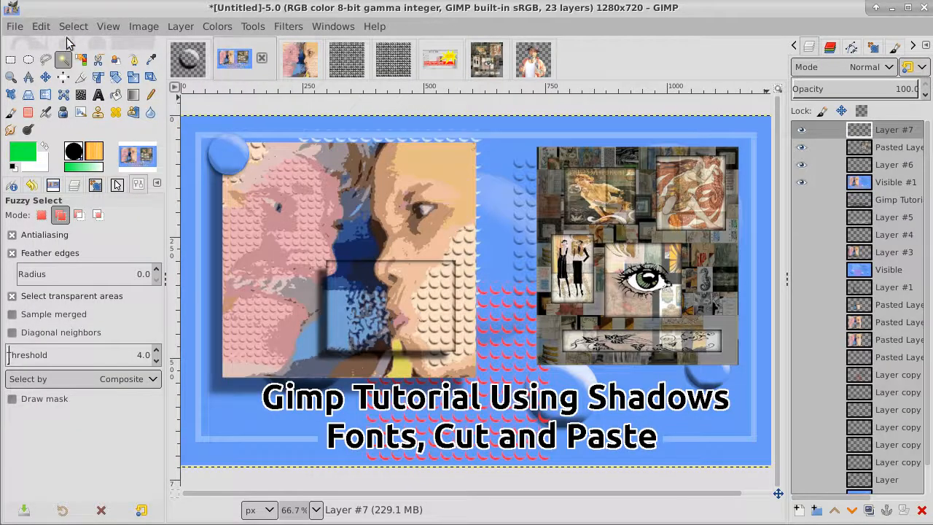
Paste the copied man cutout as a new layer and scale it proportionally to 677 × 677 pixels.
click(44, 27)
mouse_move(74, 276)
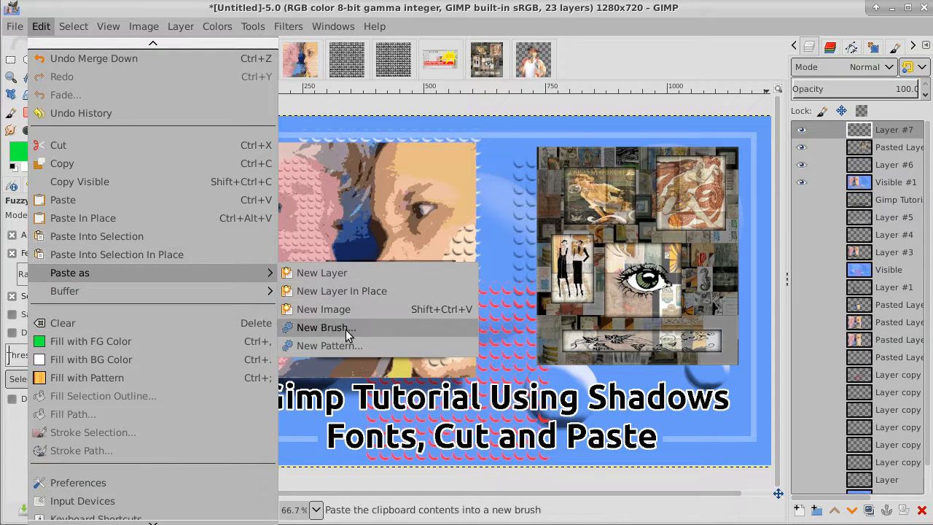
click(349, 271)
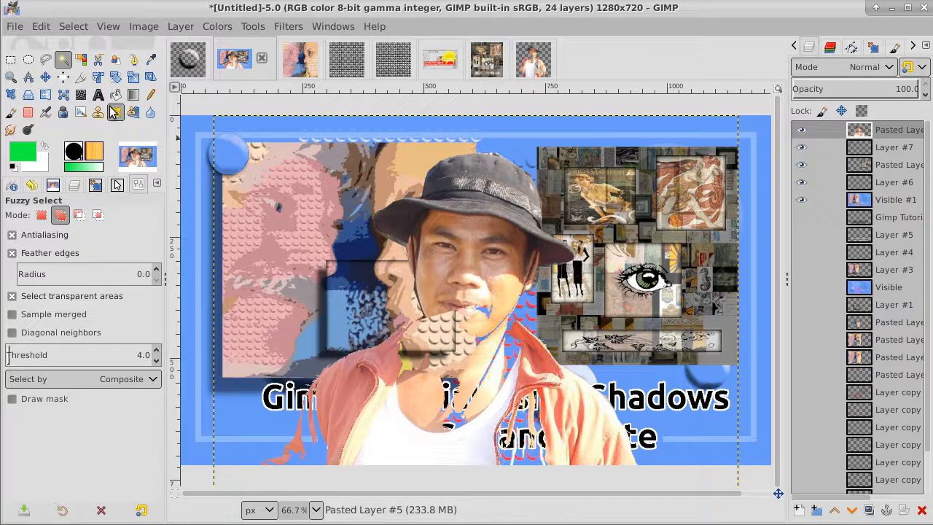
click(133, 77)
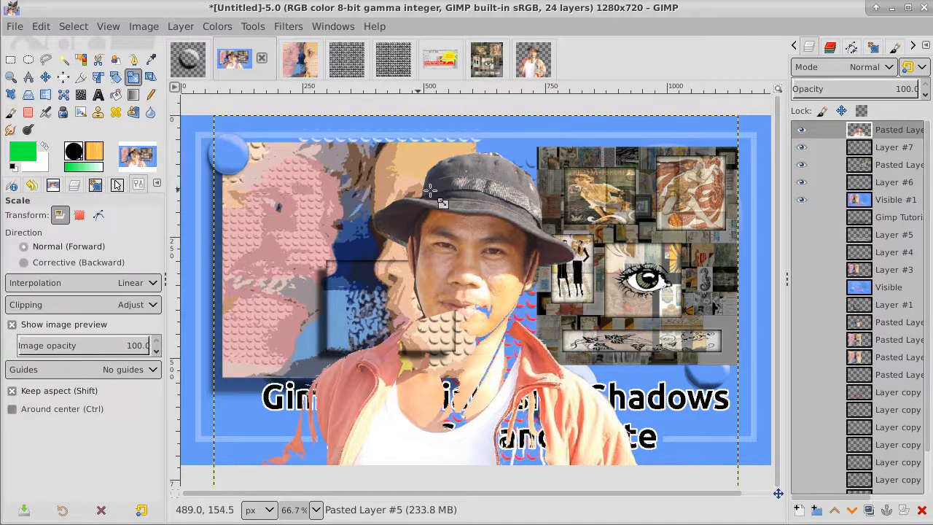
drag(438, 204, 614, 392)
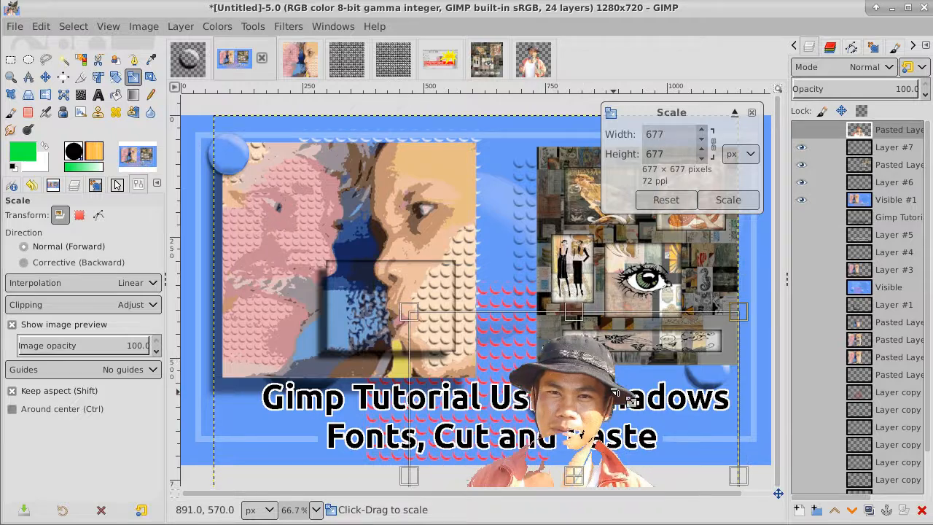
click(729, 199)
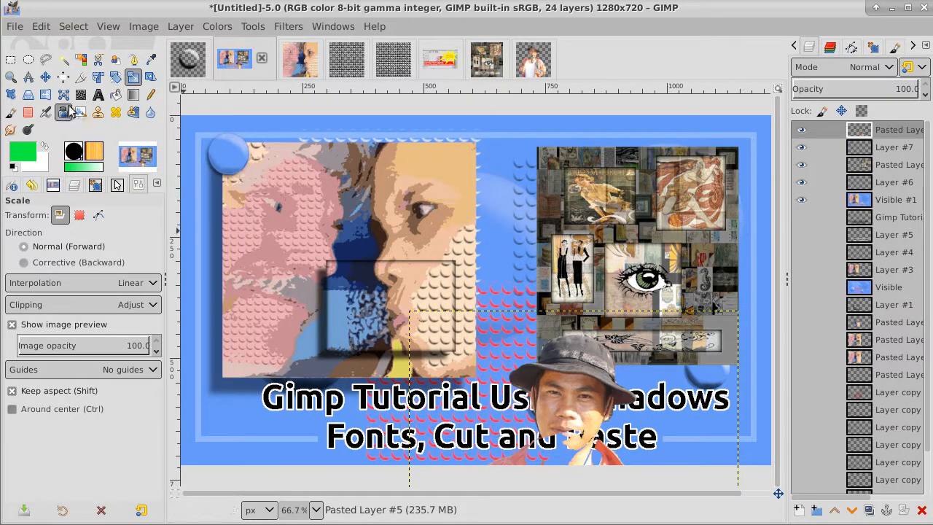
Move the cutout over the collage on the image's right side and expand its layer to the image size.
click(45, 77)
drag(584, 409, 720, 220)
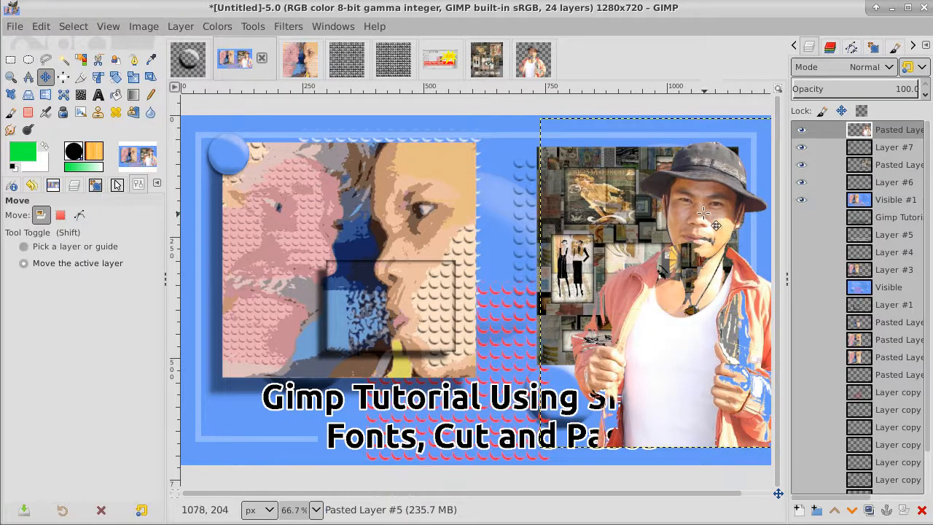
right_click(907, 130)
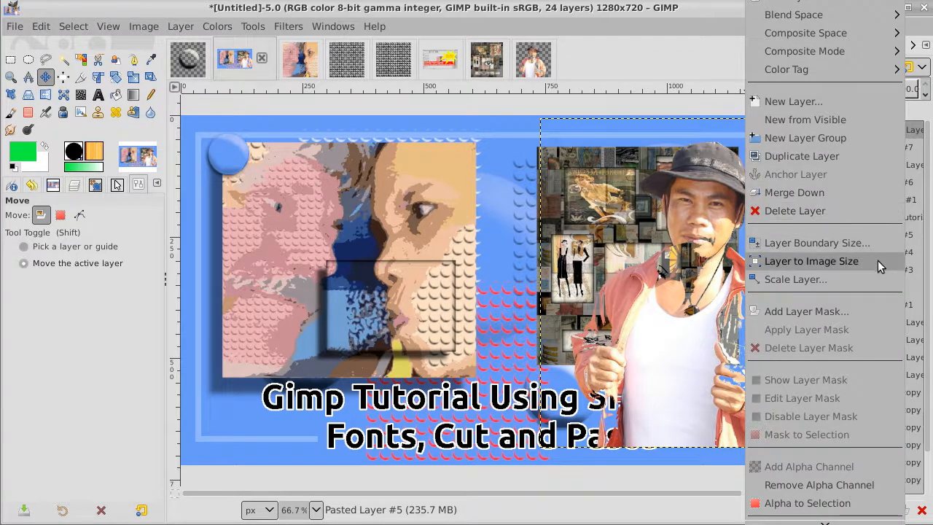
click(817, 262)
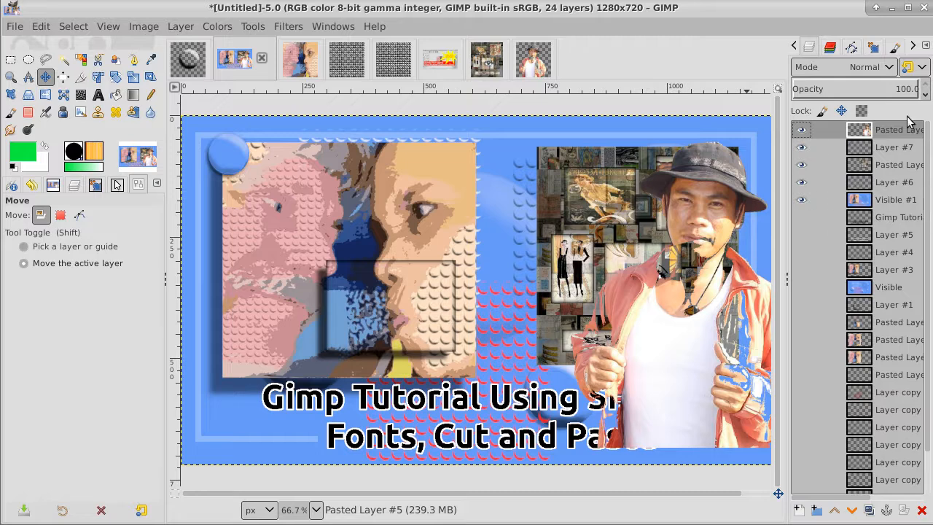
Add a new transparent layer directly beneath the cutout layer.
click(903, 150)
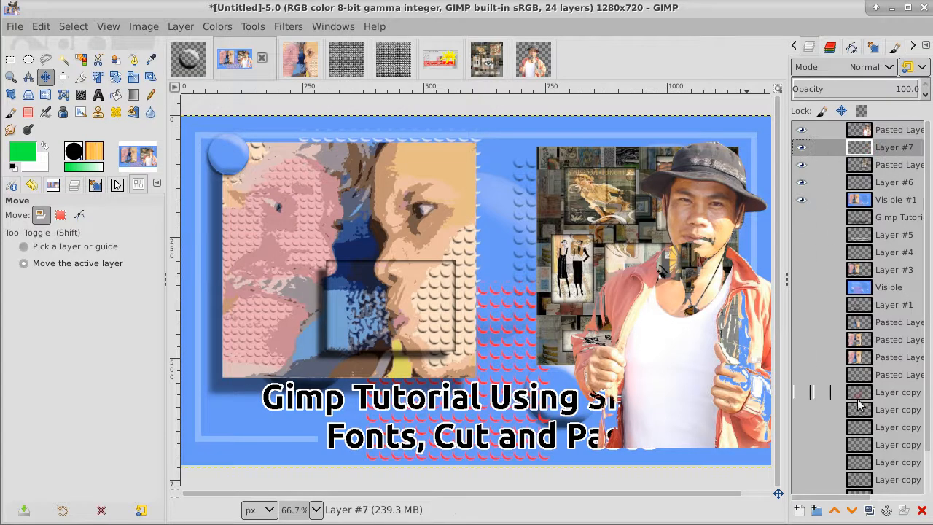
click(799, 509)
click(874, 512)
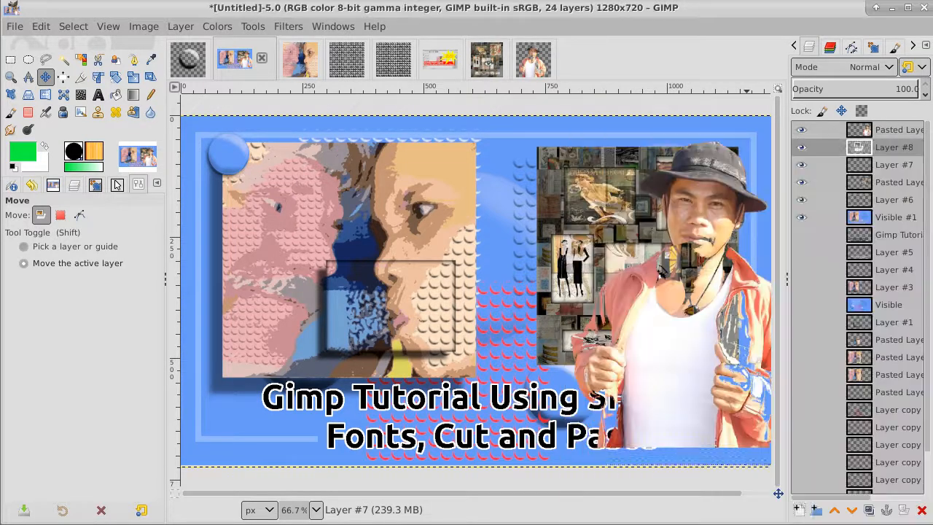
Select the transparent area around the man by color on the cutout layer and invert the selection.
click(908, 129)
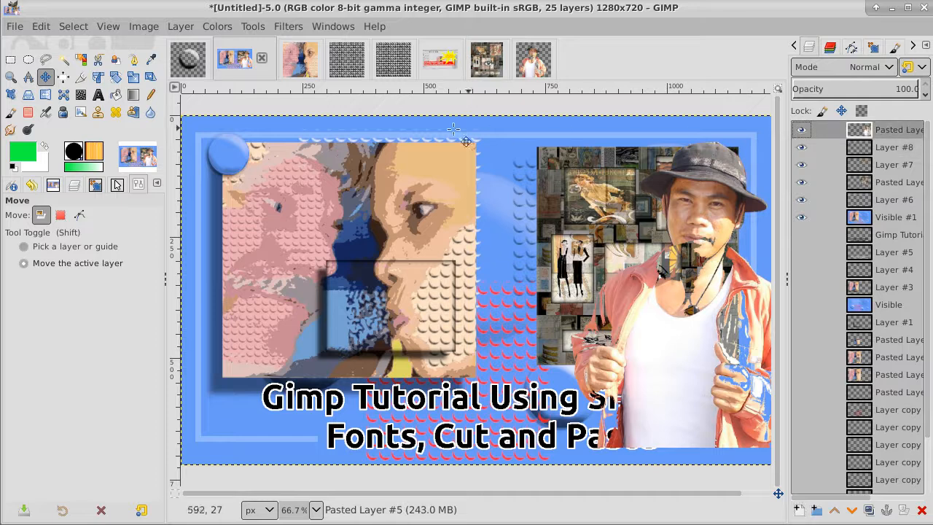
click(74, 26)
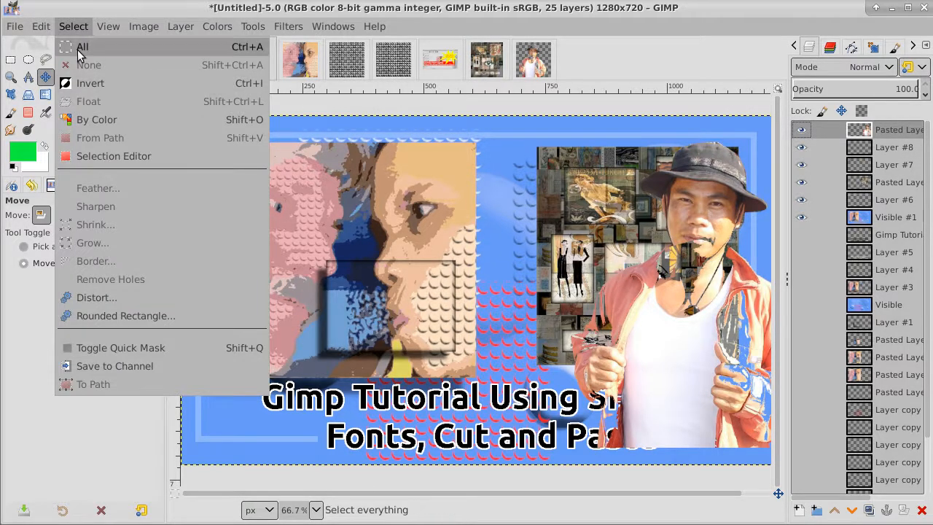
click(117, 14)
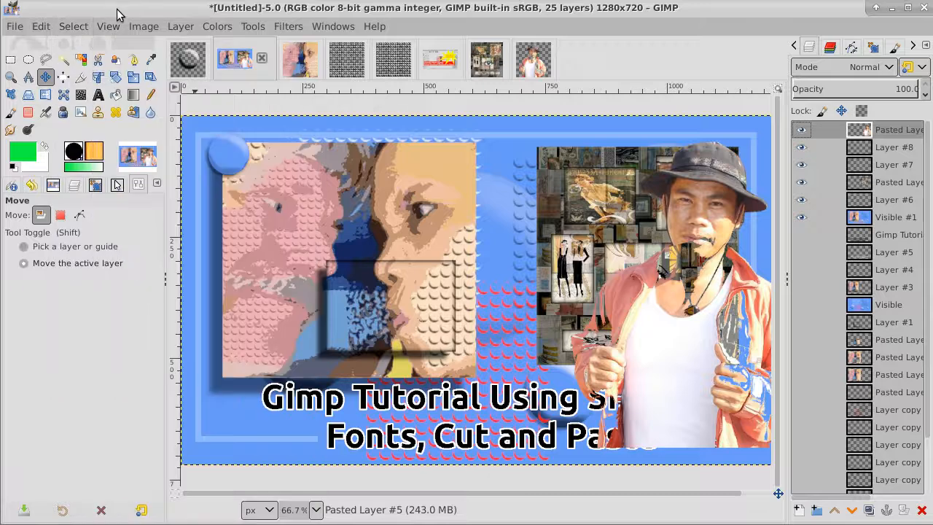
click(80, 60)
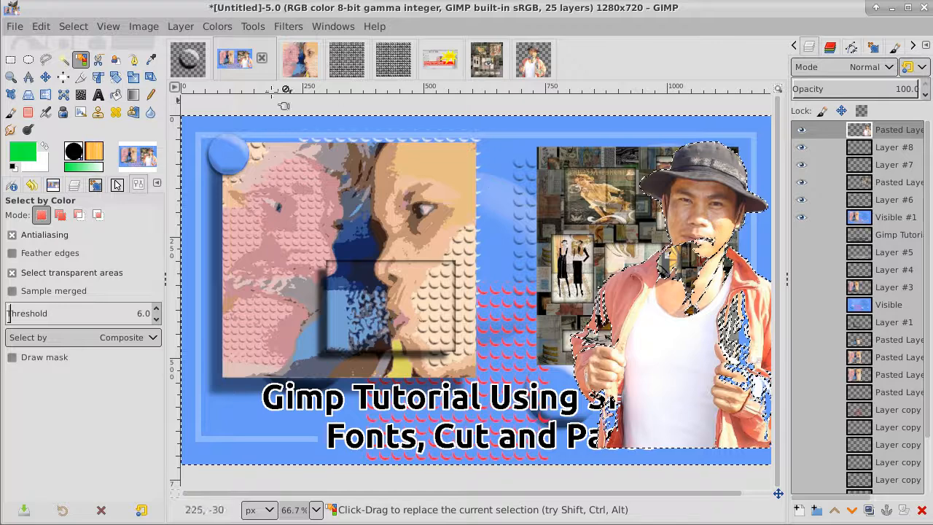
click(282, 132)
click(73, 26)
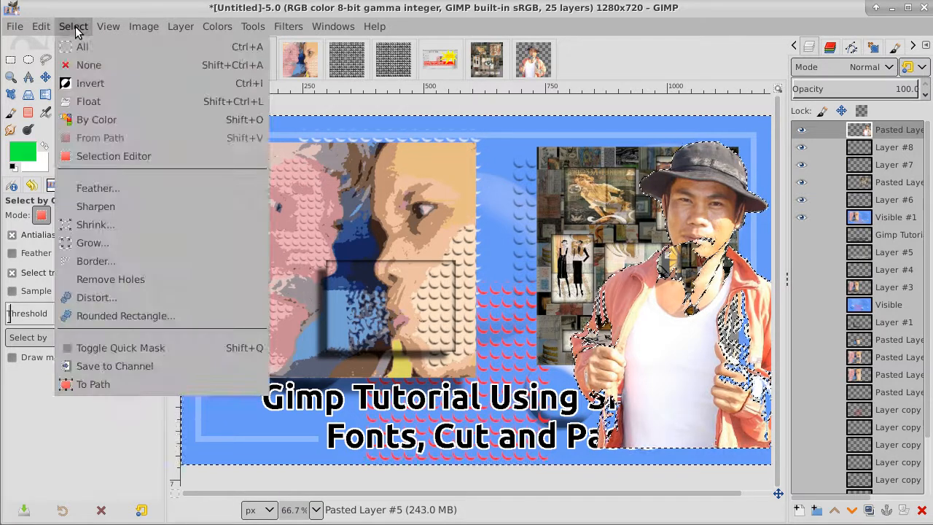
click(89, 84)
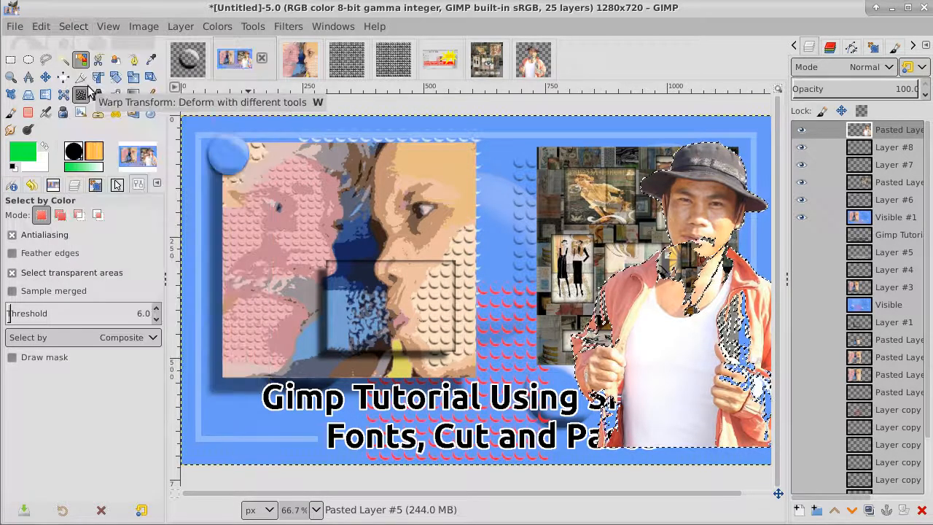
Grow the selection by 2 px, fill it with black on the new layer beneath the cutout, and deselect.
click(896, 147)
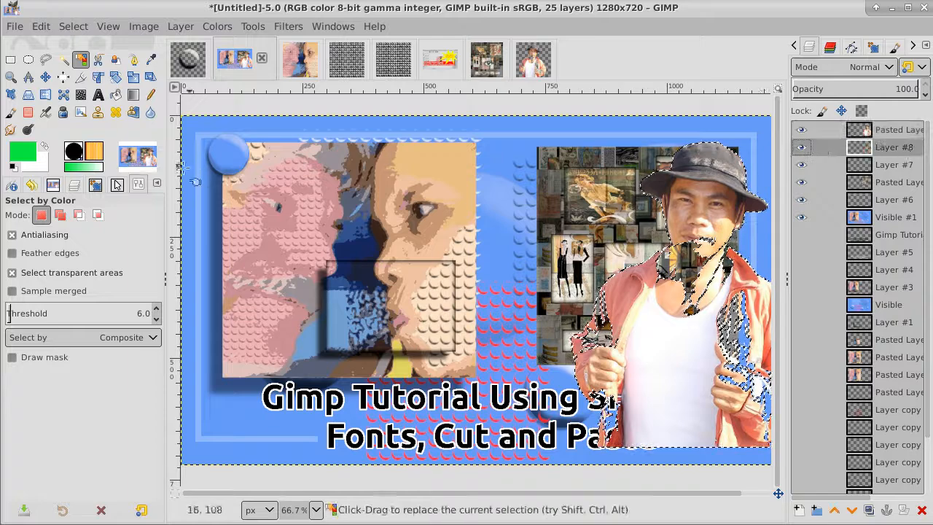
click(13, 169)
click(115, 96)
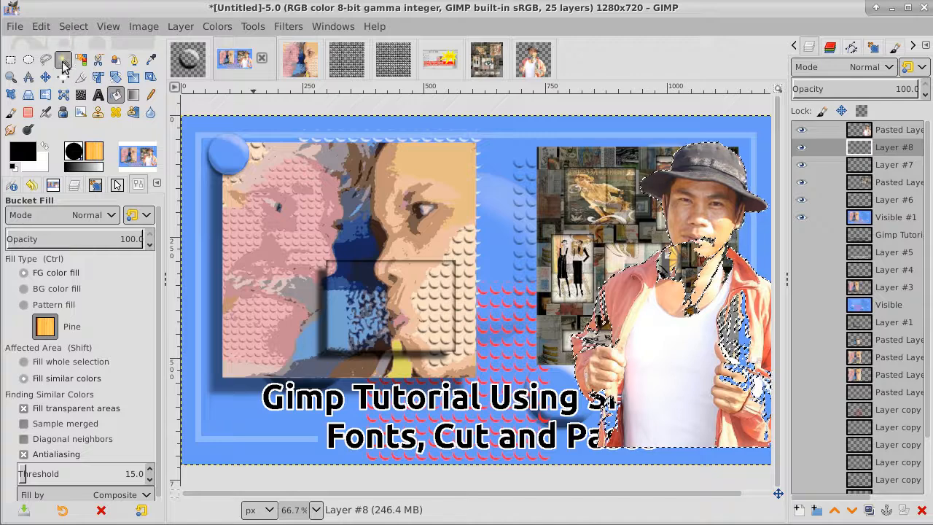
click(73, 29)
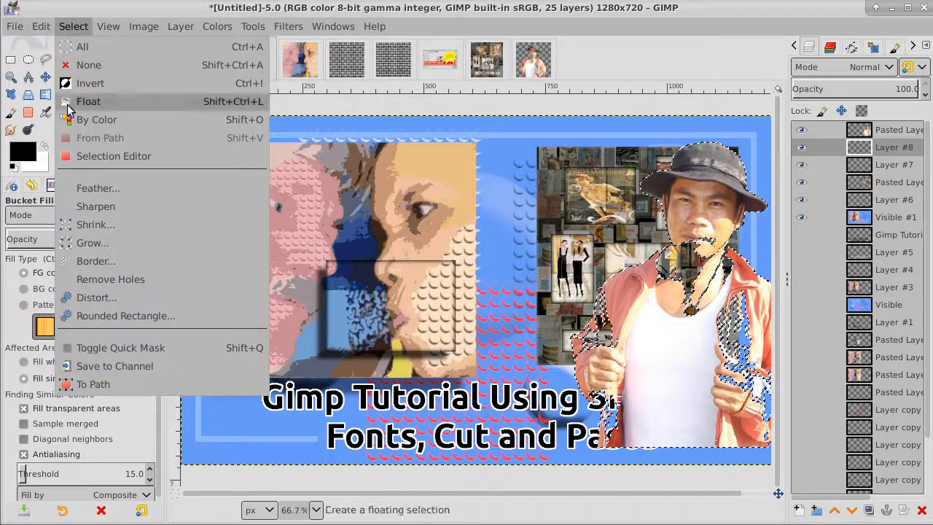
click(91, 241)
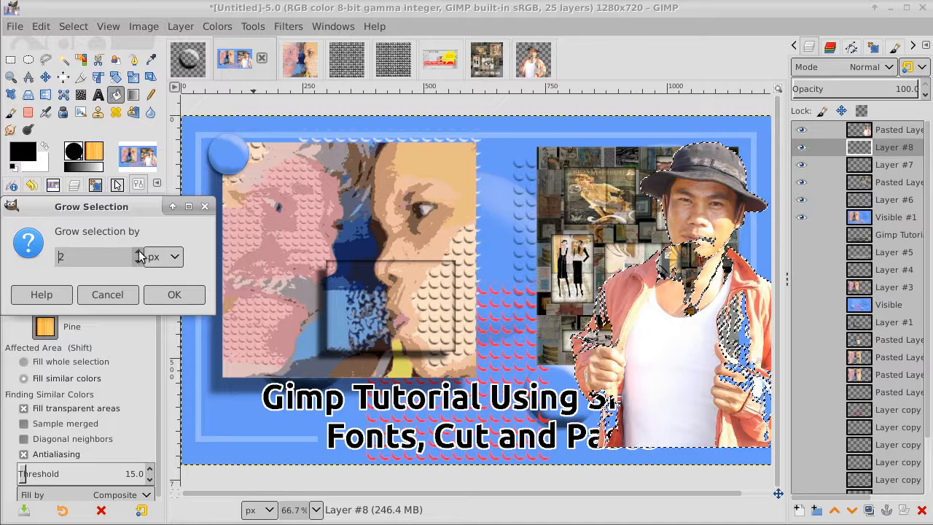
click(172, 294)
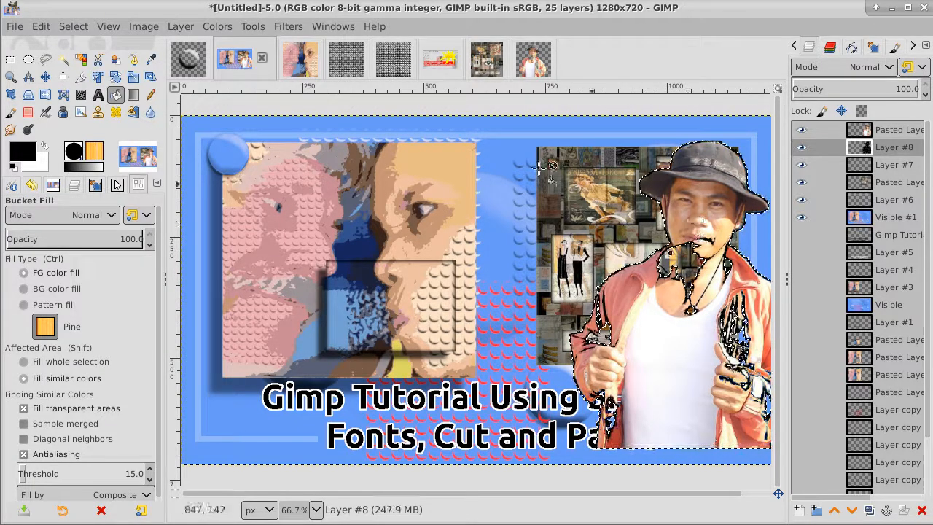
click(74, 27)
click(89, 65)
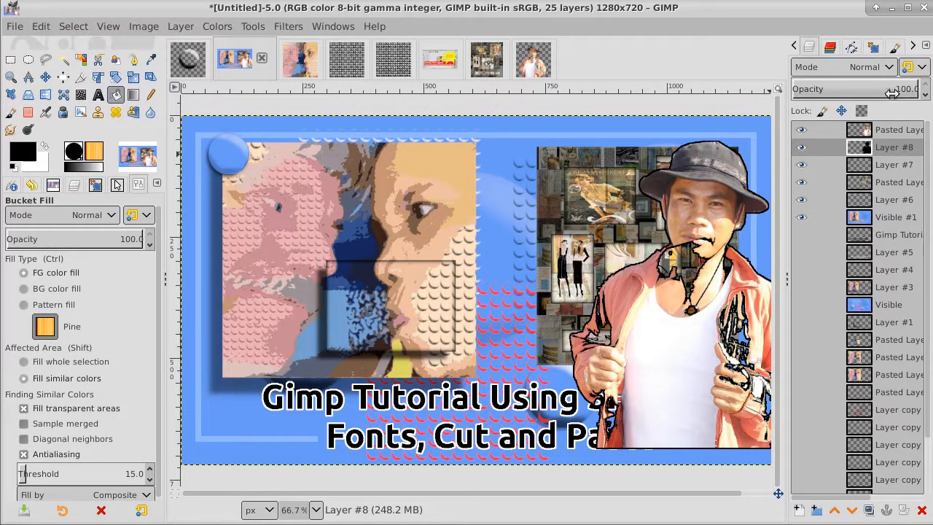
Set the black outline layer's opacity to 68.5 and merge the cutout layer down onto it.
mouse_move(883, 89)
mouse_down()
mouse_move(892, 90)
mouse_move(853, 89)
mouse_move(881, 103)
mouse_up()
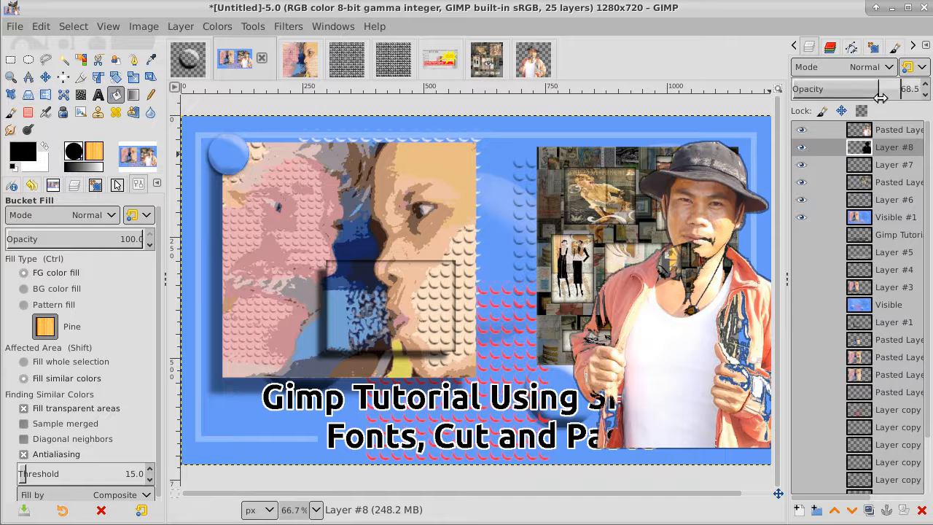
right_click(886, 137)
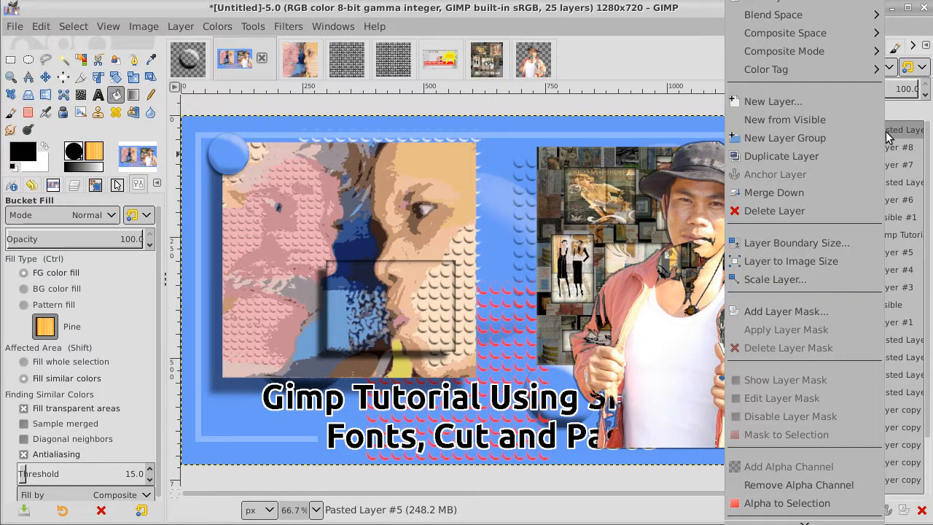
click(844, 194)
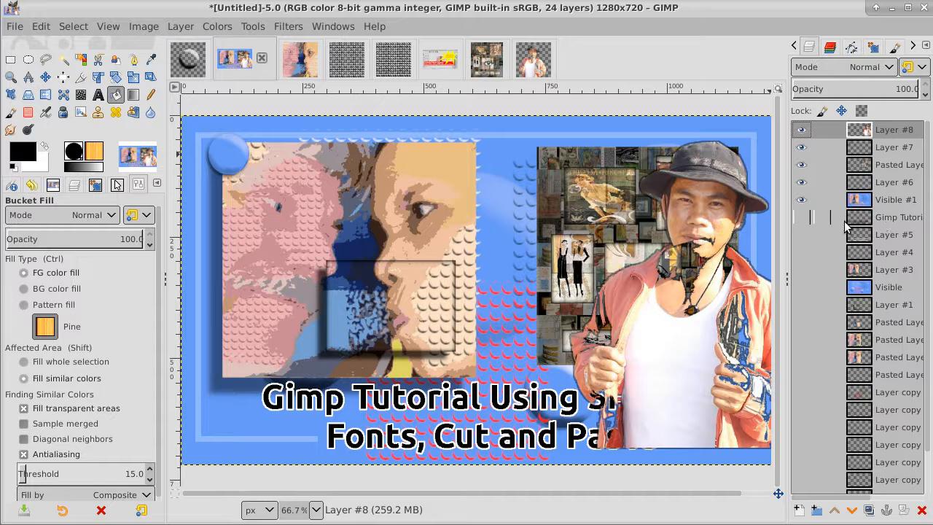
click(893, 220)
right_click(893, 220)
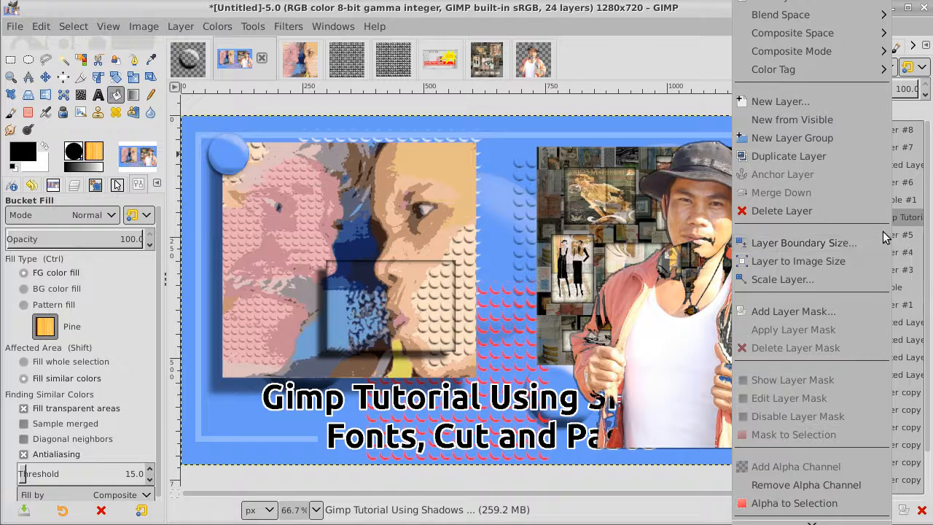
click(709, 11)
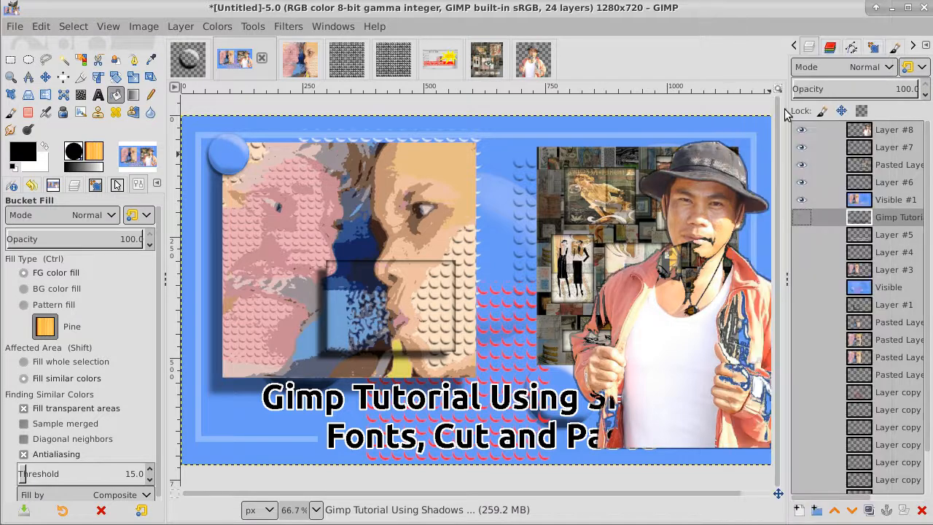
Create a new top layer from the visible image and hide all the source layers beneath it.
click(899, 131)
right_click(900, 131)
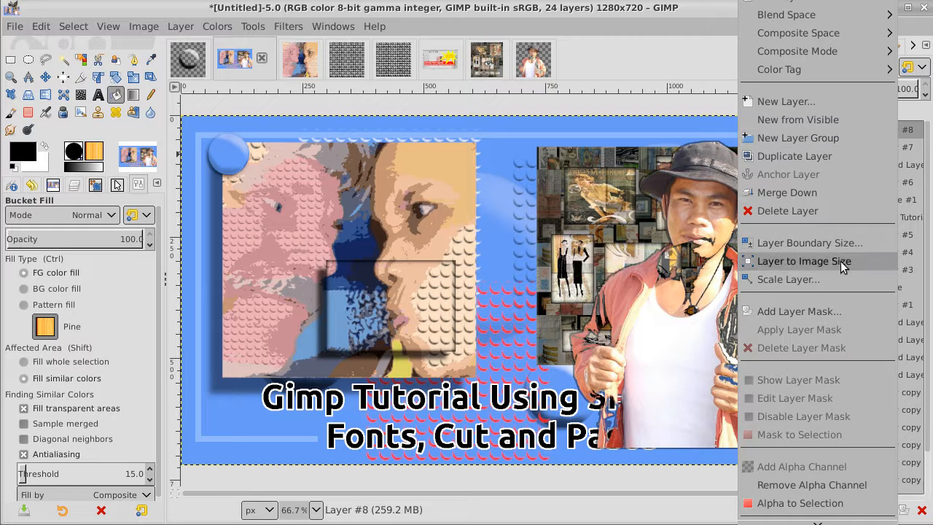
click(829, 120)
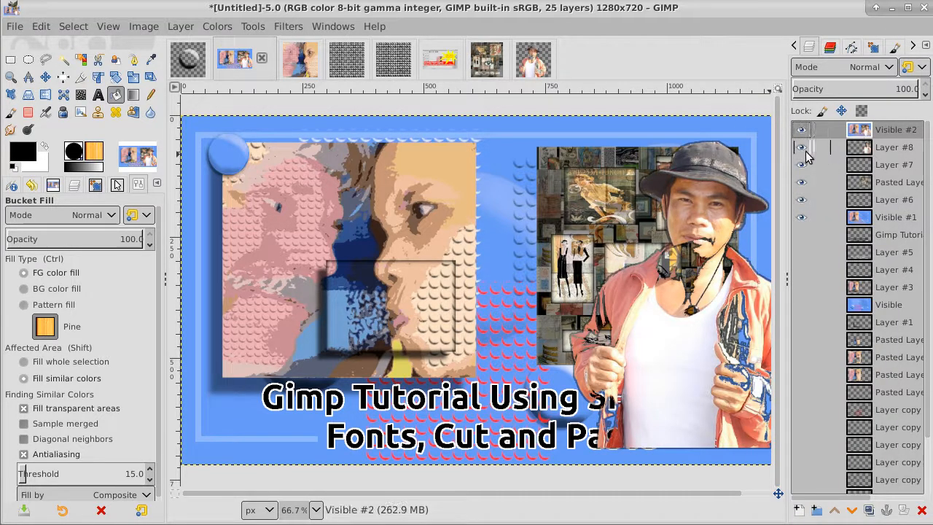
click(802, 182)
click(802, 200)
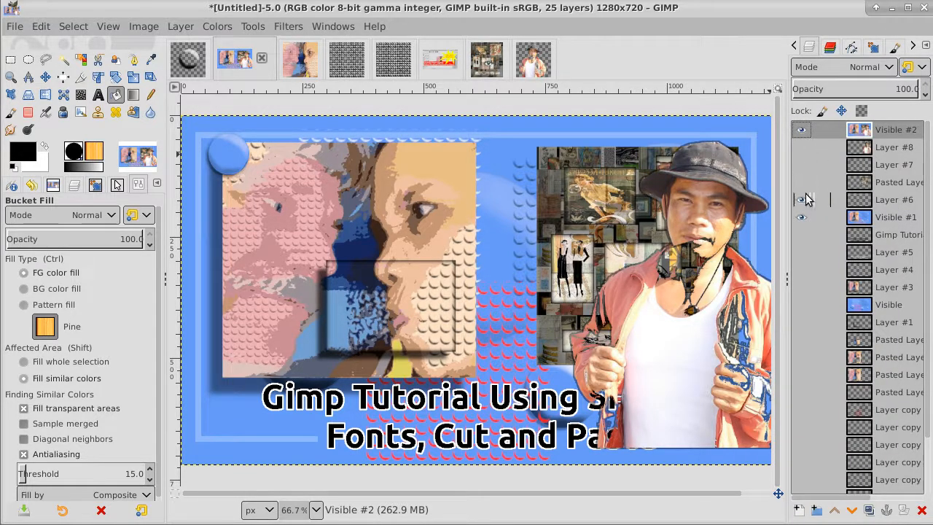
click(801, 217)
Show only the title text layer and its white outline layer, and merge the text down onto the outline.
click(800, 235)
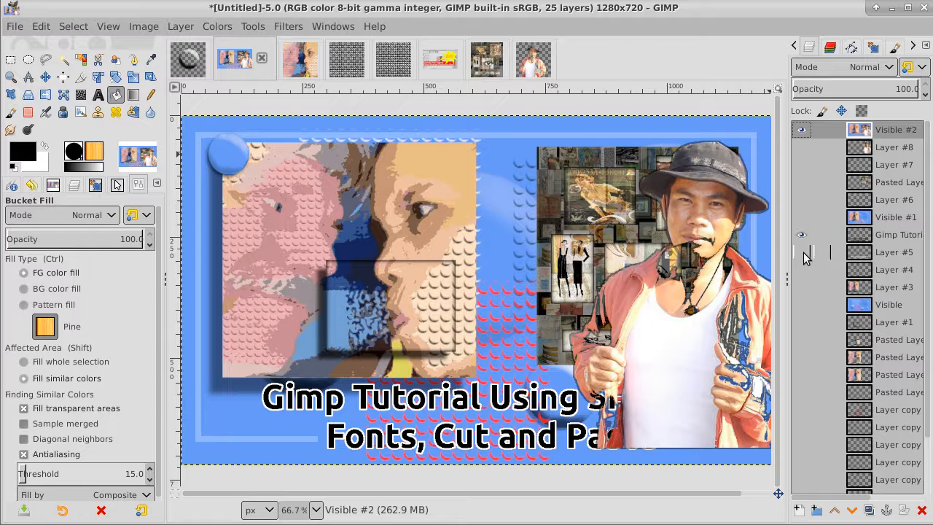
click(801, 129)
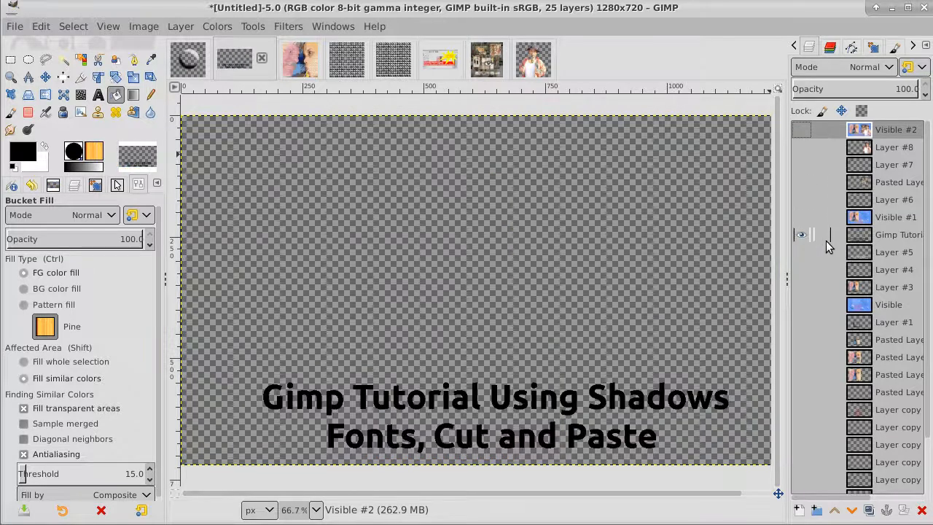
click(801, 252)
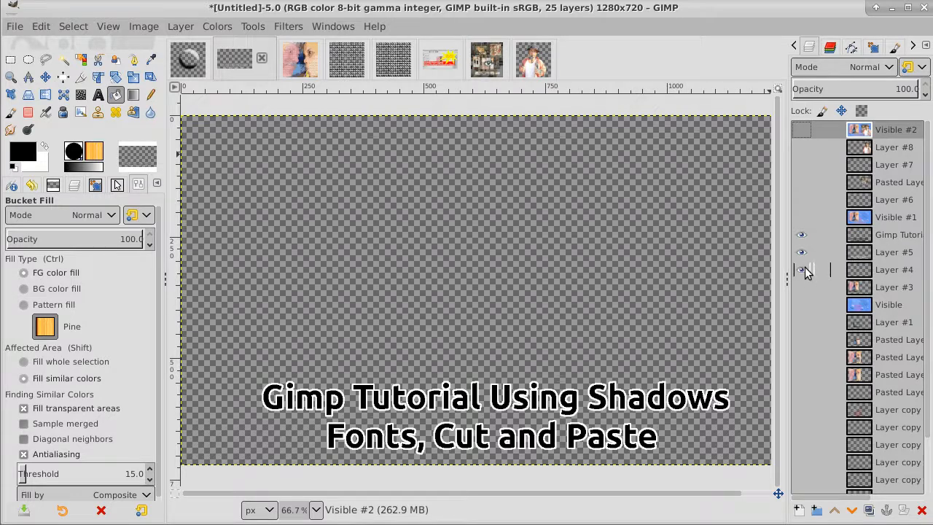
click(895, 237)
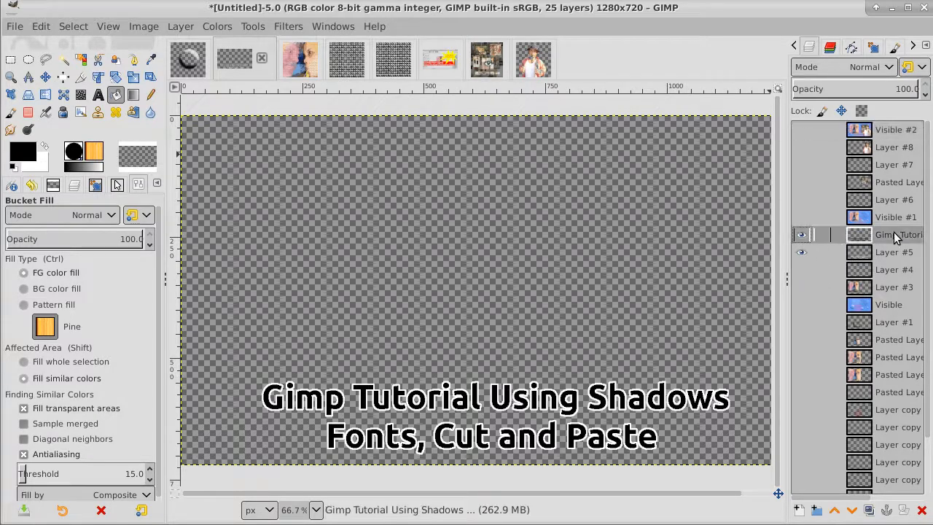
right_click(895, 237)
click(833, 192)
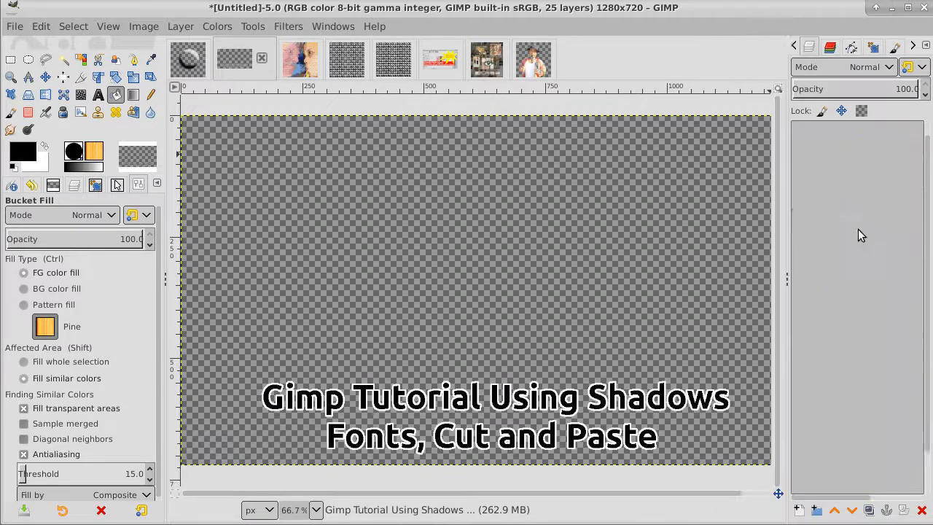
Raise the merged title text layer to the top of the layer stack.
click(835, 510)
click(835, 510)
click(834, 510)
click(835, 511)
click(834, 510)
click(834, 510)
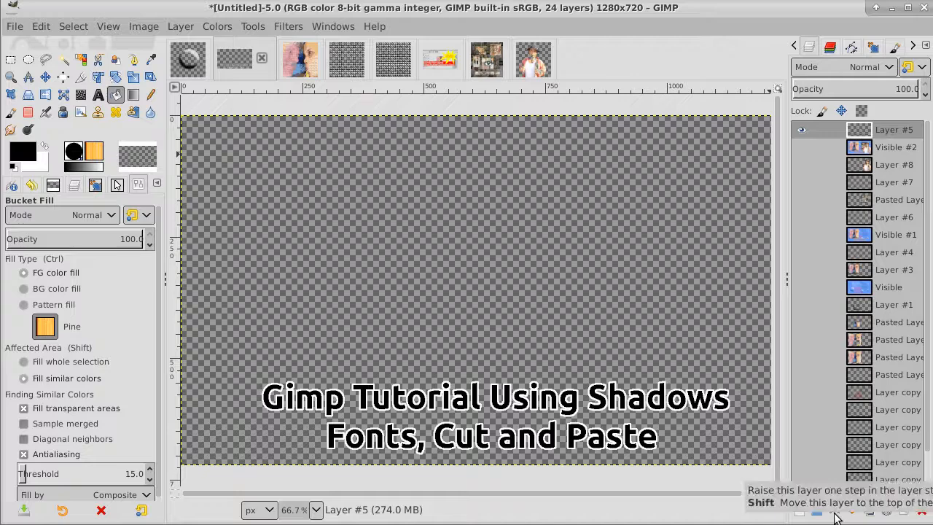
Show the man cutout layer and the layers from Layer #7 down to Visible #1, leaving Visible #2 hidden.
click(803, 147)
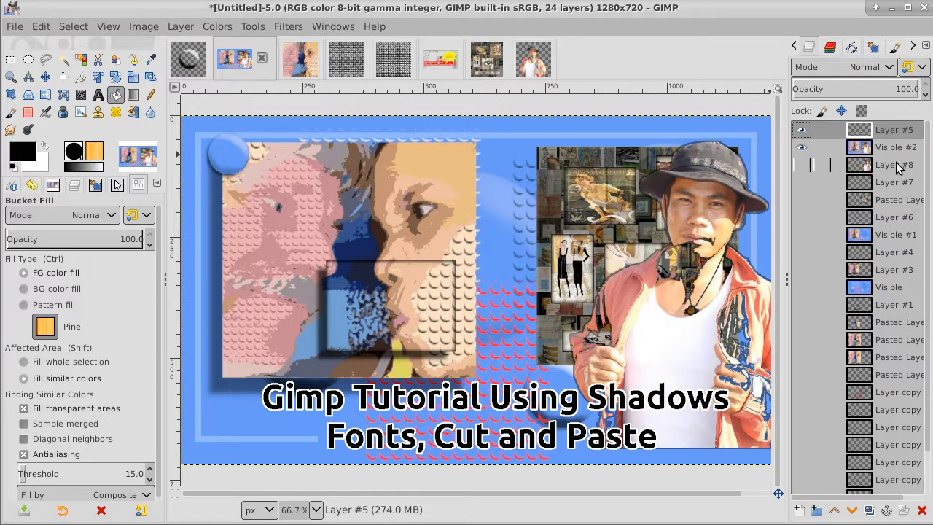
click(801, 148)
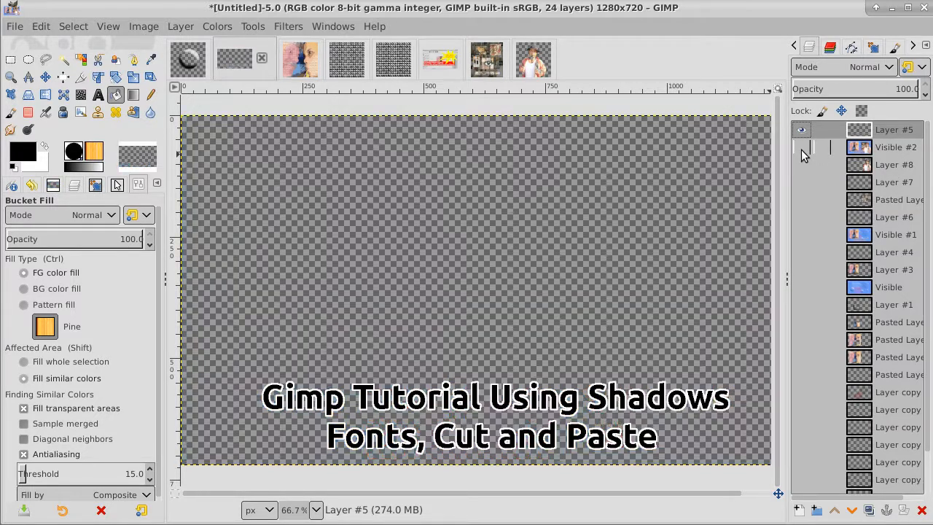
click(801, 165)
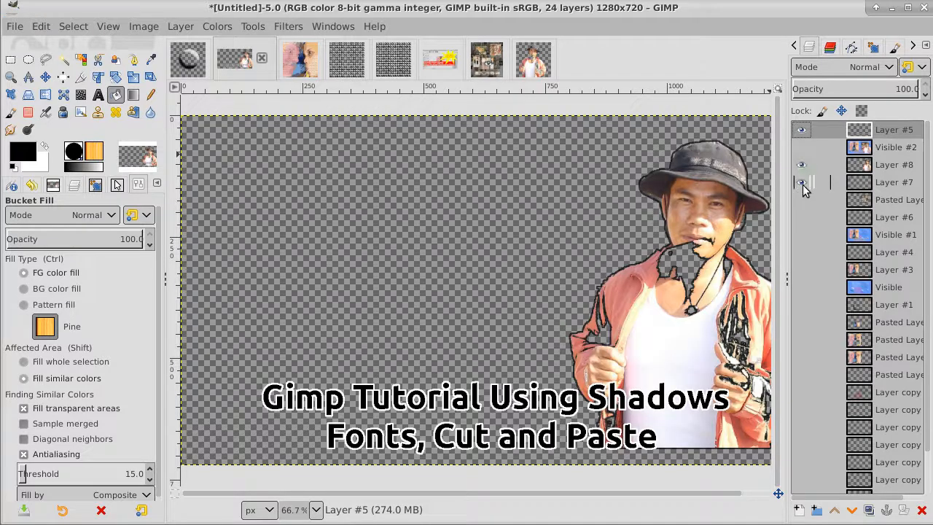
click(801, 182)
click(801, 200)
click(801, 217)
click(801, 235)
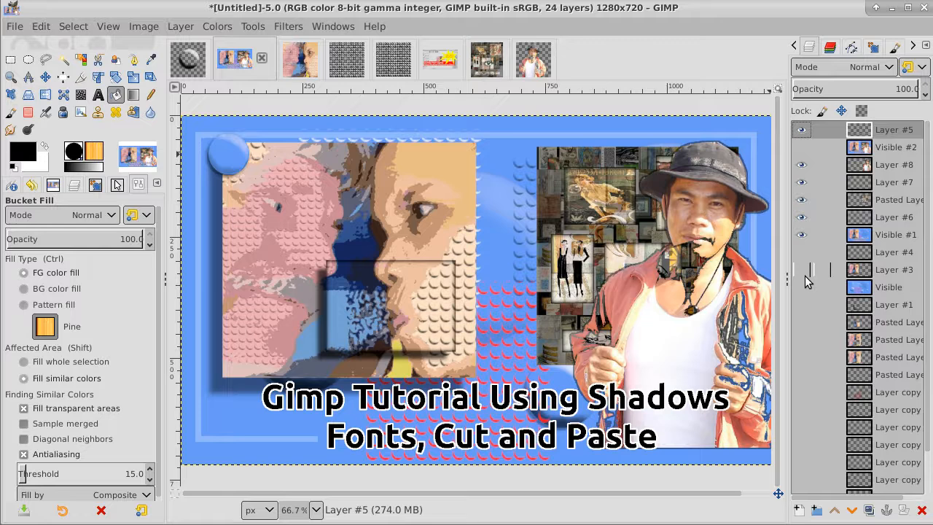
Select the man's silhouette on Layer #8 by fuzzy-selecting the transparent area around him and inverting the selection.
click(895, 165)
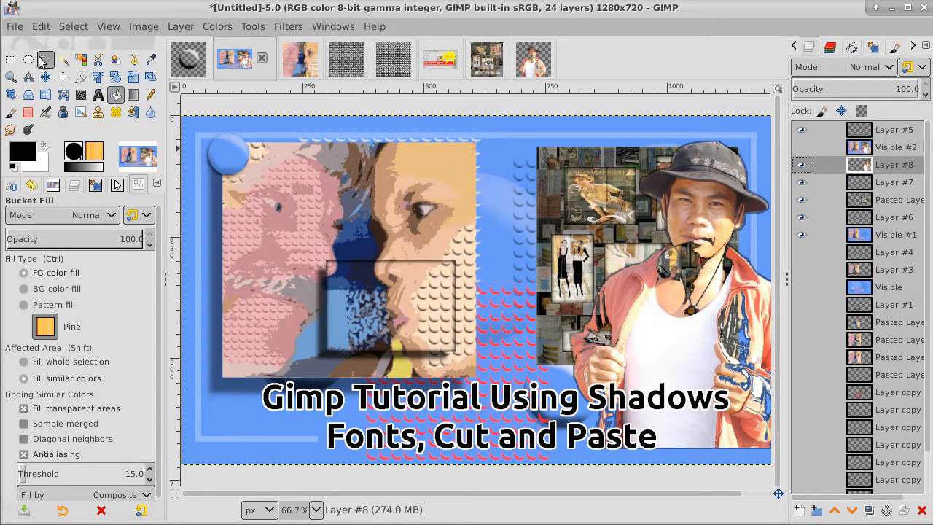
click(63, 59)
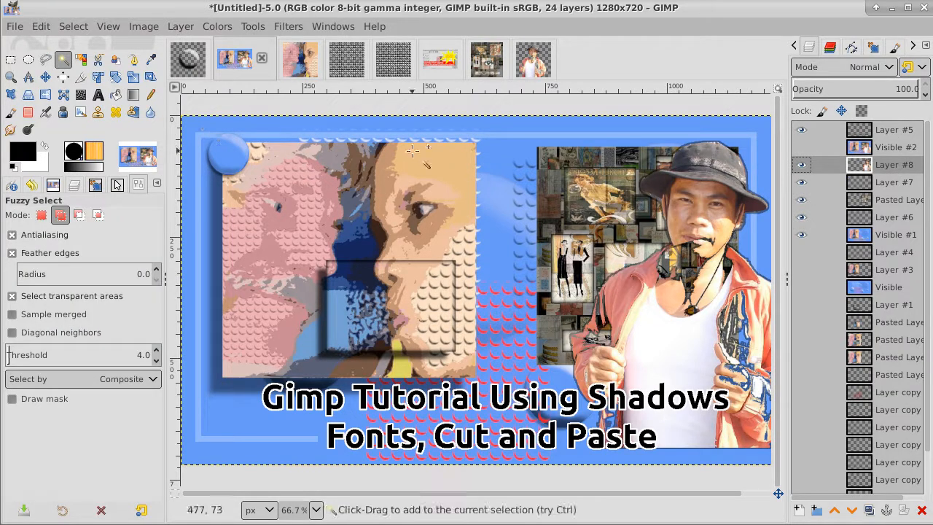
click(451, 150)
click(73, 26)
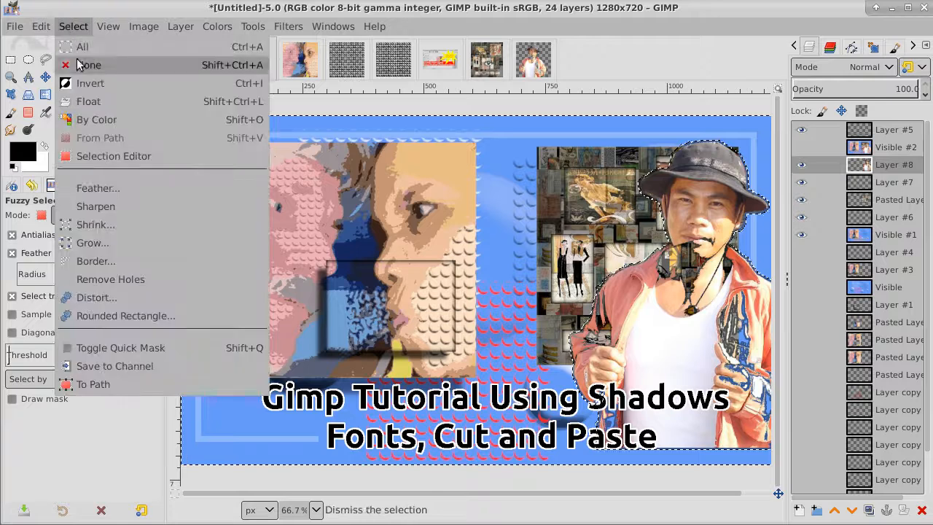
click(89, 84)
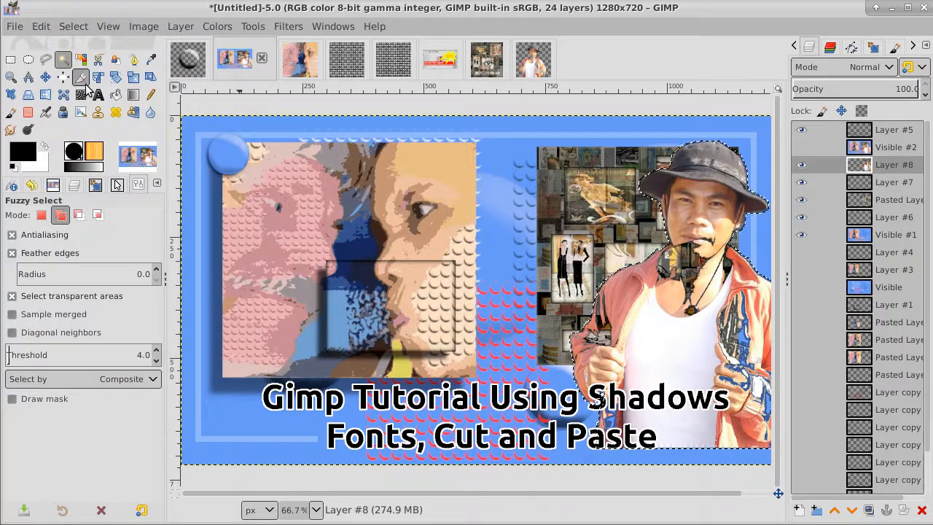
Add a new layer directly beneath the man cutout and fill the selected silhouette with dark grey.
click(895, 182)
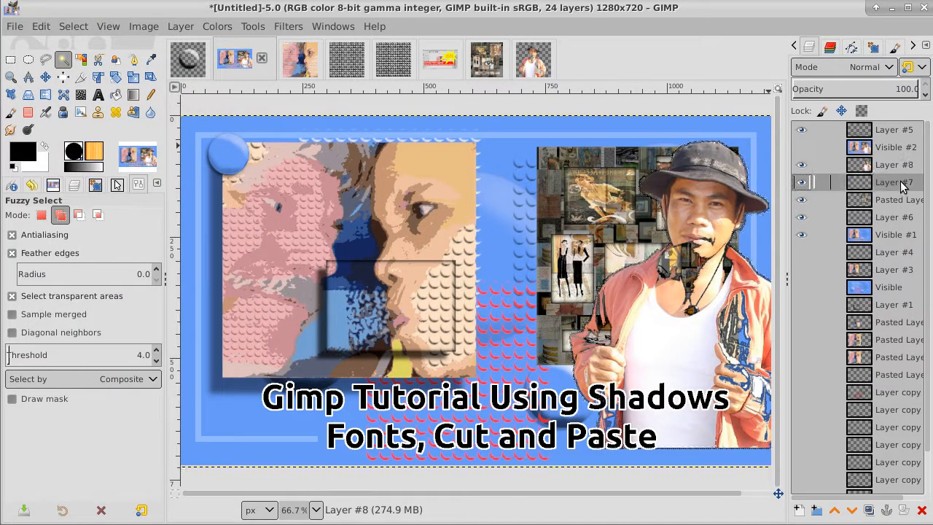
click(798, 510)
click(922, 510)
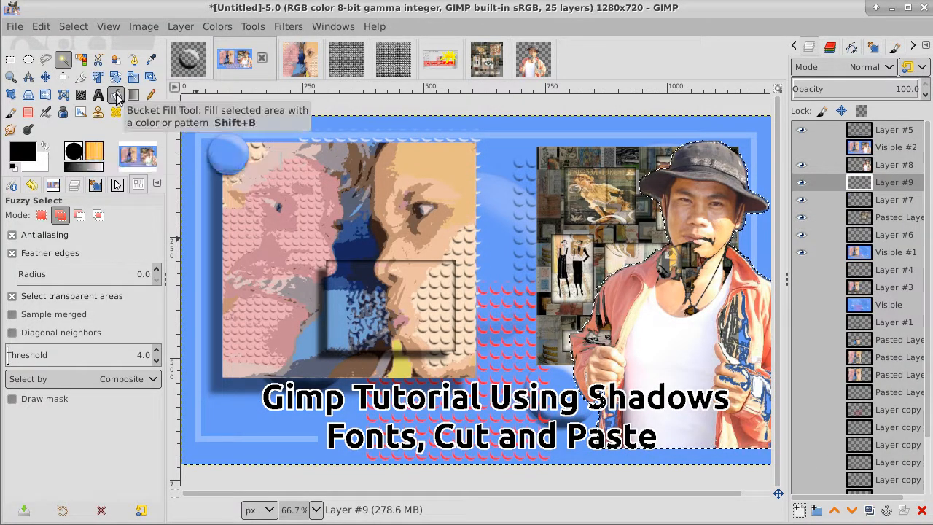
click(31, 146)
drag(18, 132, 1, 157)
click(271, 262)
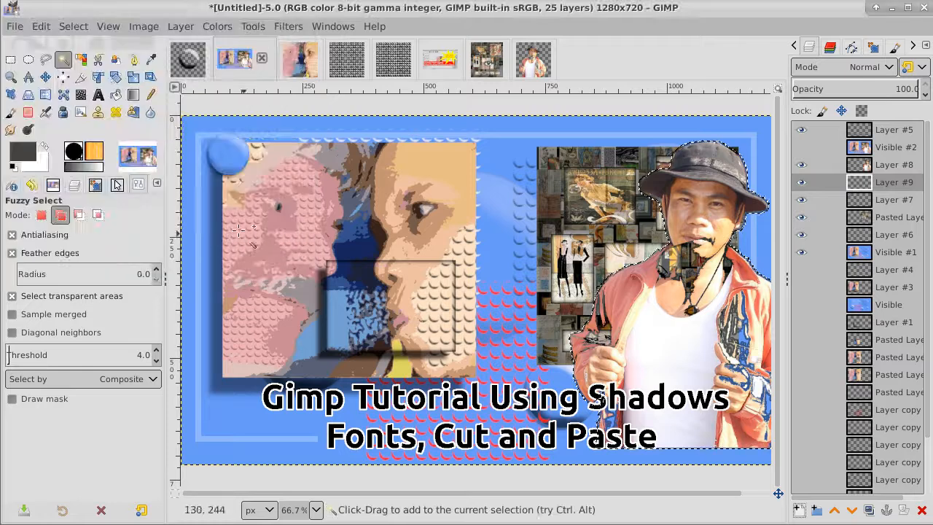
click(114, 95)
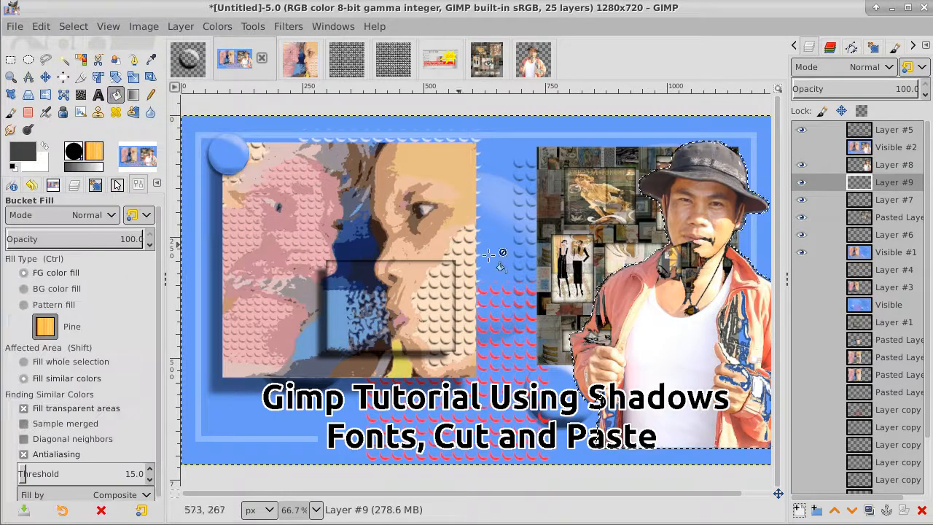
click(619, 299)
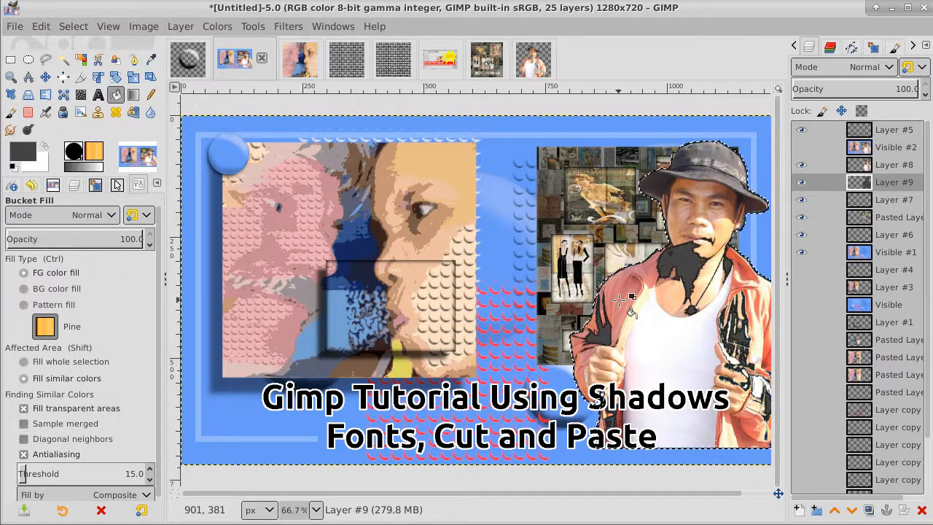
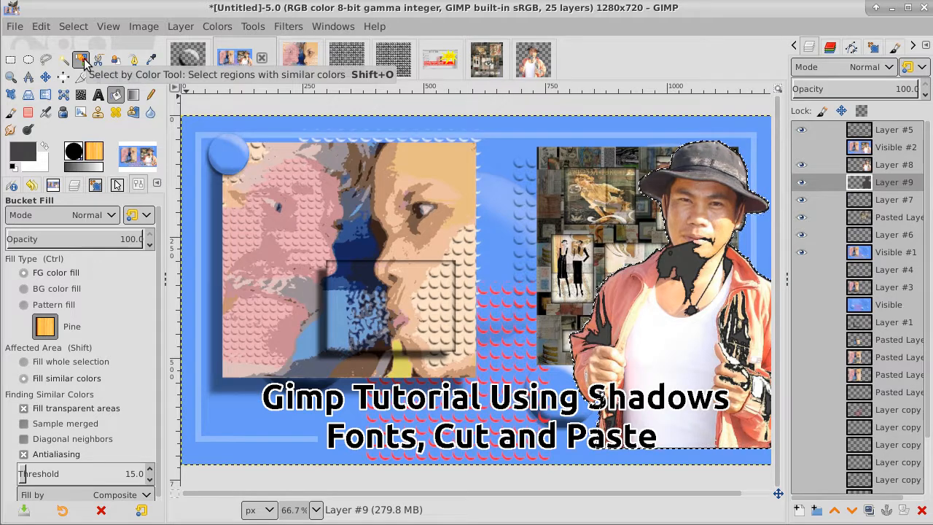
Duplicate the grey silhouette layer, clear the selection, and move the duplicate slightly down and left as the man's shadow.
click(868, 510)
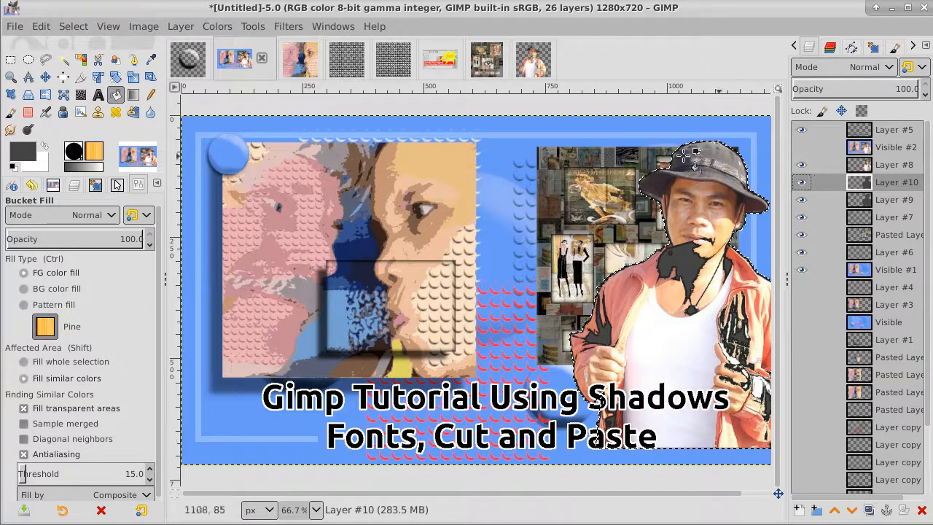
click(43, 78)
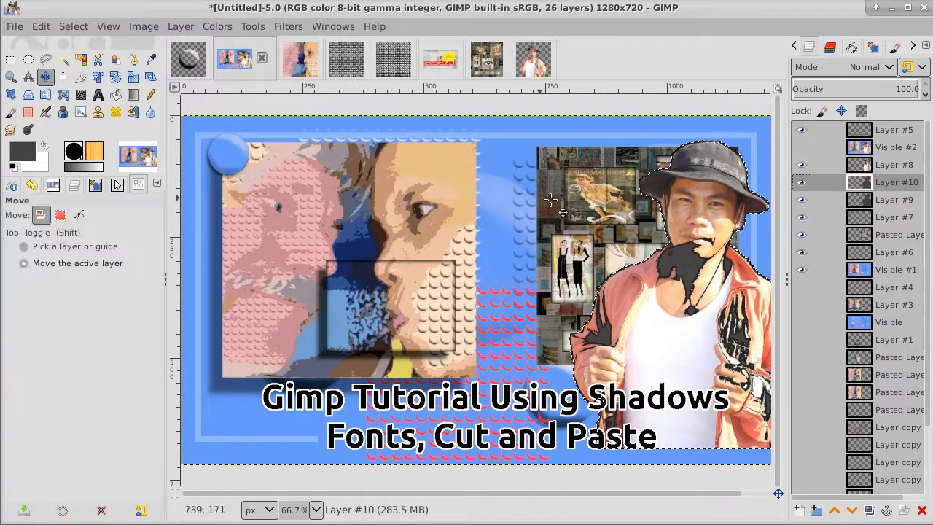
click(78, 26)
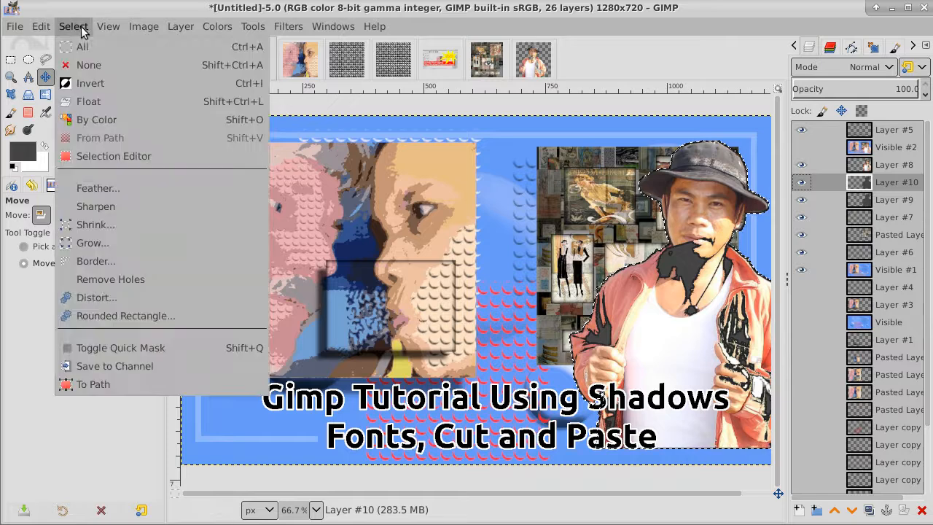
click(88, 64)
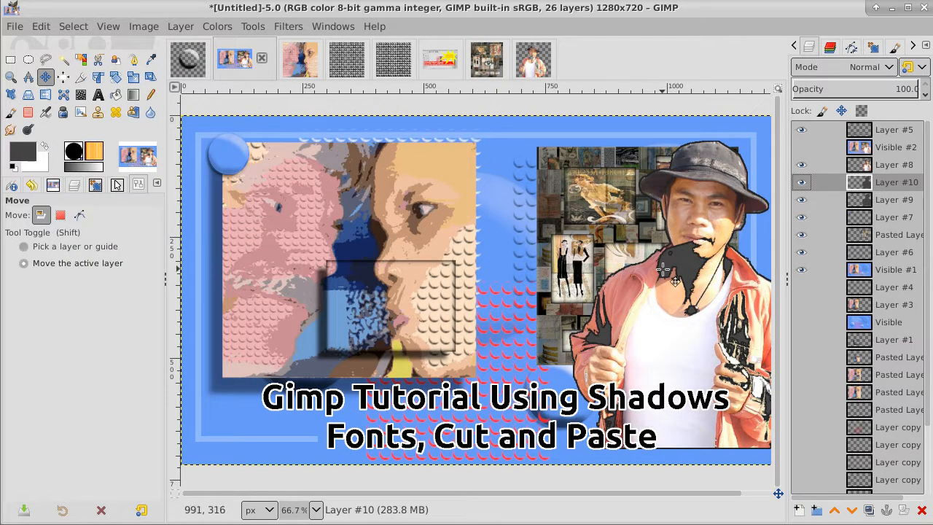
drag(664, 271, 642, 282)
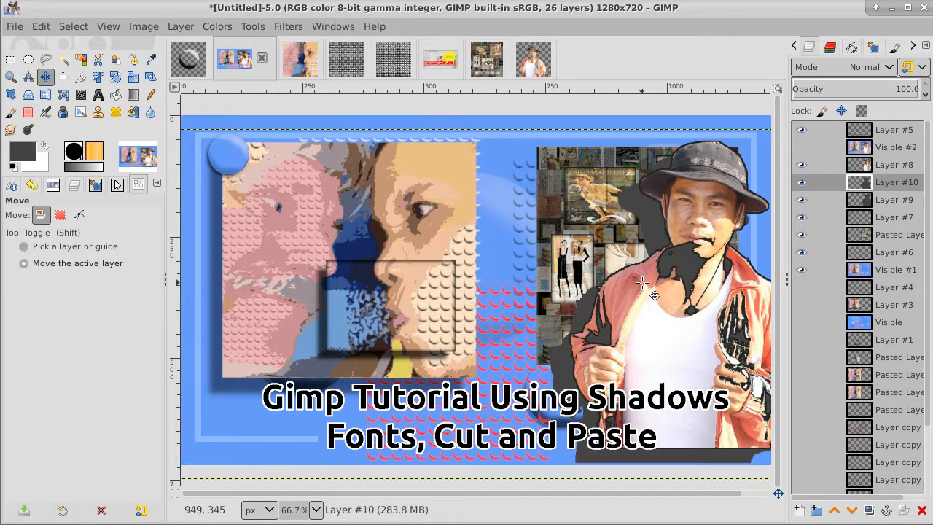
Try a Gaussian Blur of 6.50 in X and Y on the shadow layer, and undo it.
click(290, 27)
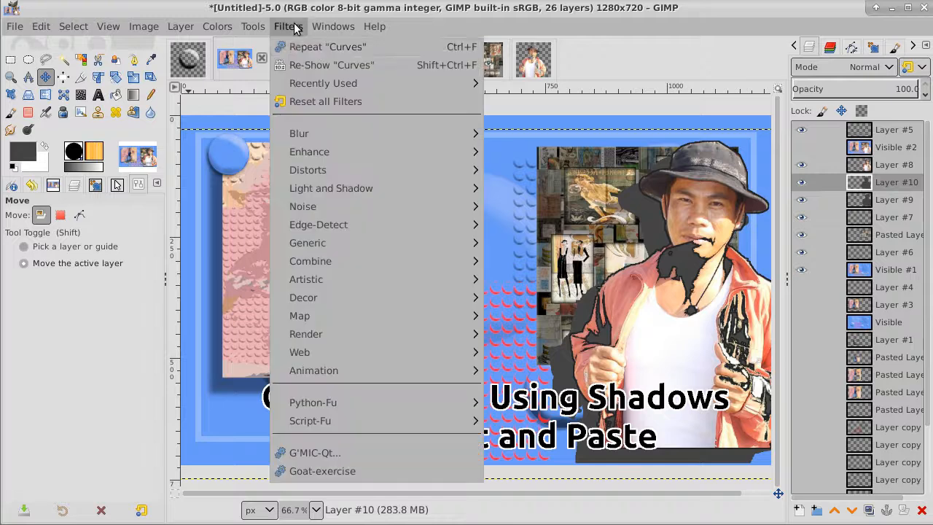
mouse_move(353, 132)
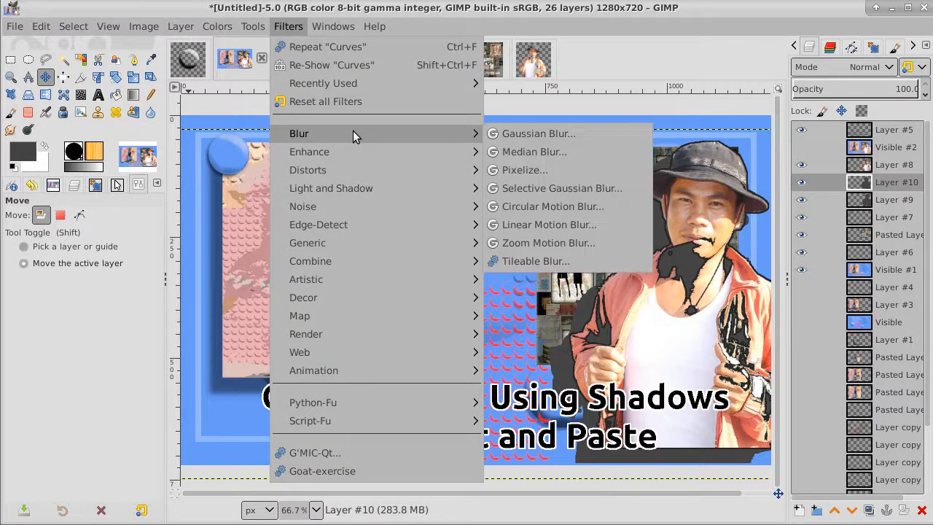
click(534, 133)
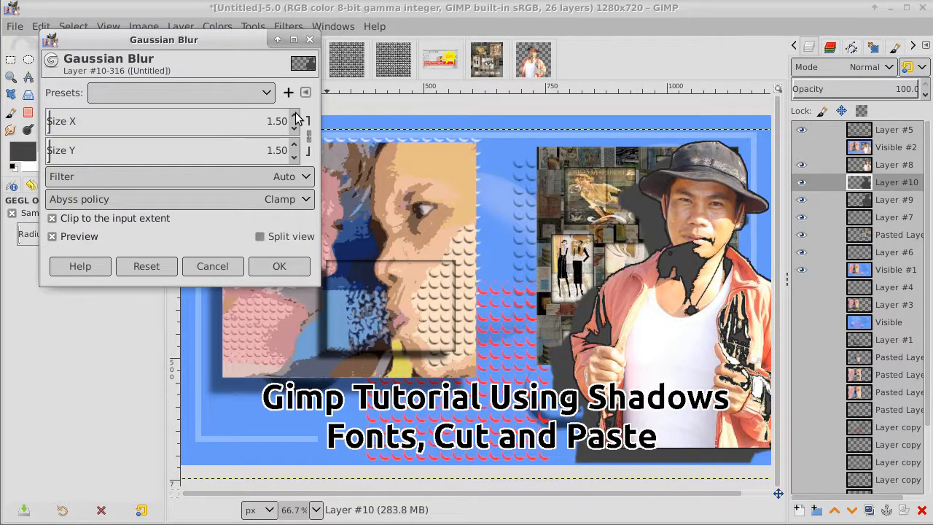
drag(295, 119, 295, 118)
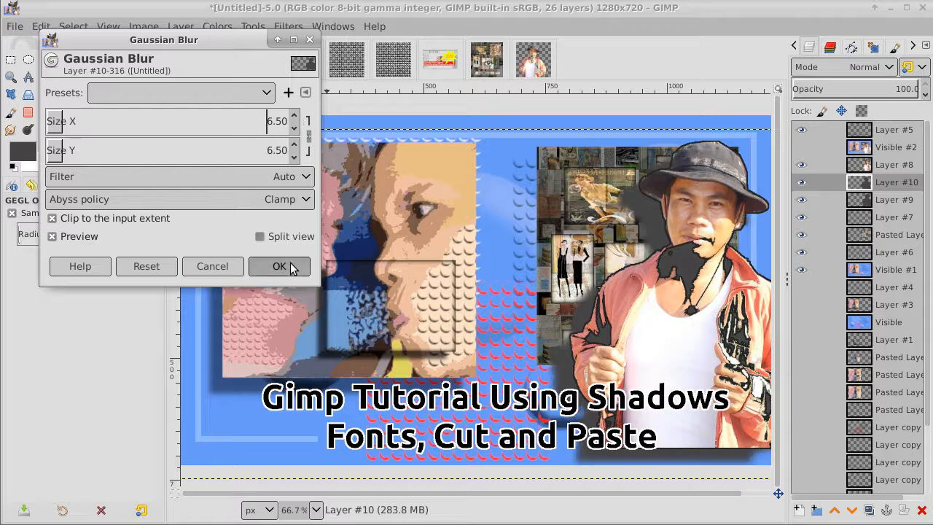
click(292, 268)
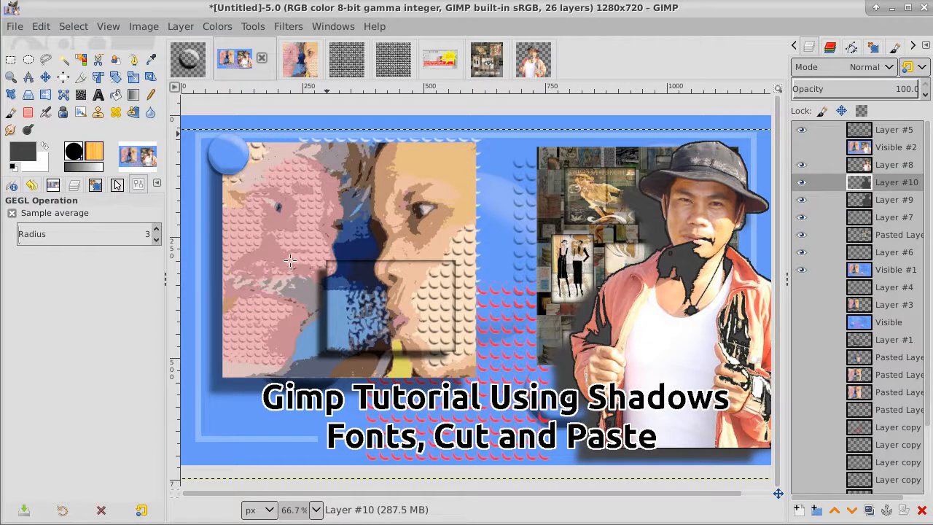
key(ctrl+z)
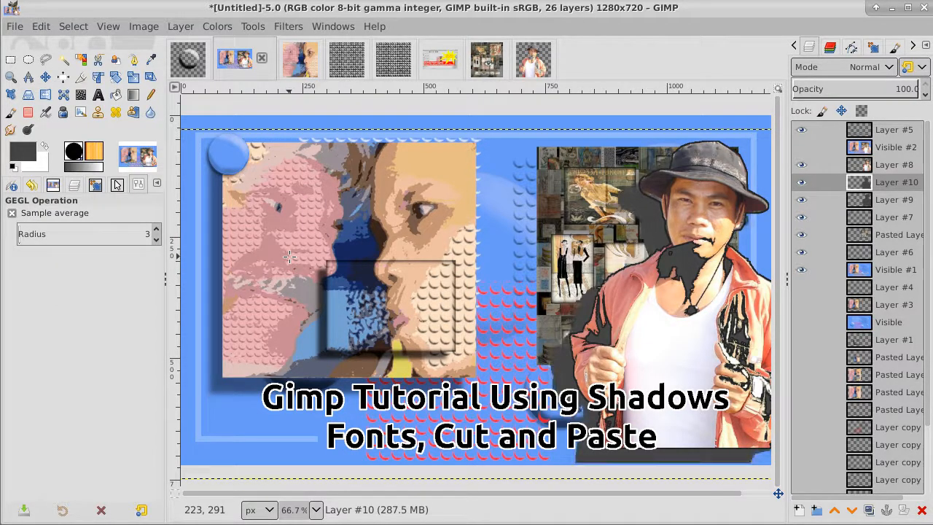
Apply a Gaussian Blur of 3.50 in X and Y to the man's shadow layer and set its opacity to 82.6.
click(297, 27)
mouse_move(304, 133)
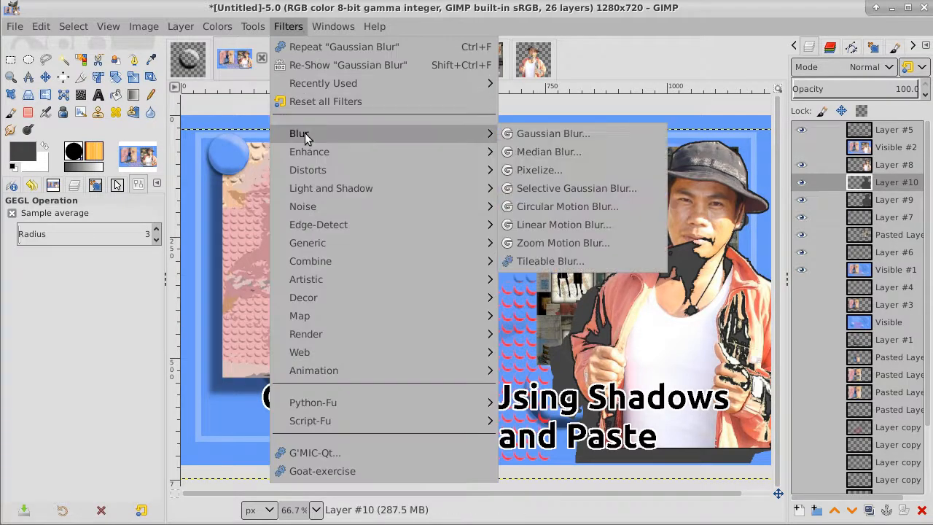
click(547, 134)
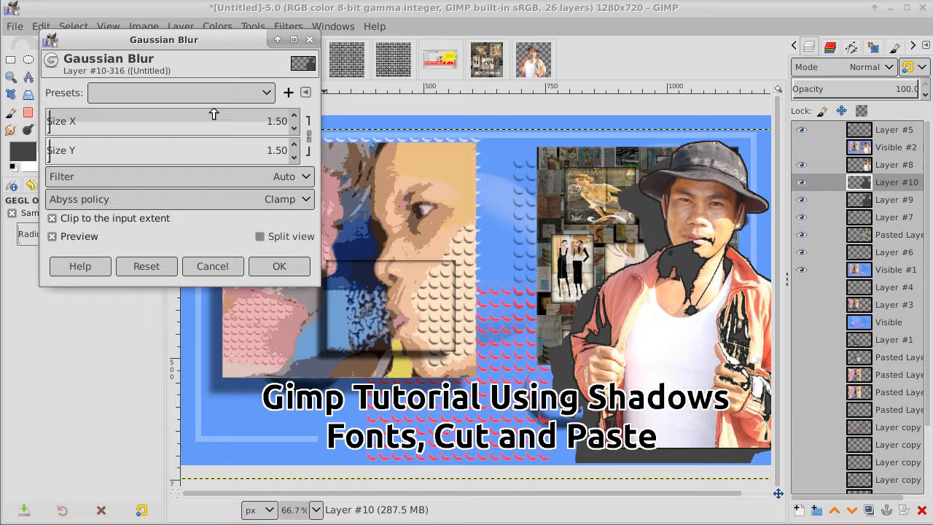
click(293, 114)
click(294, 115)
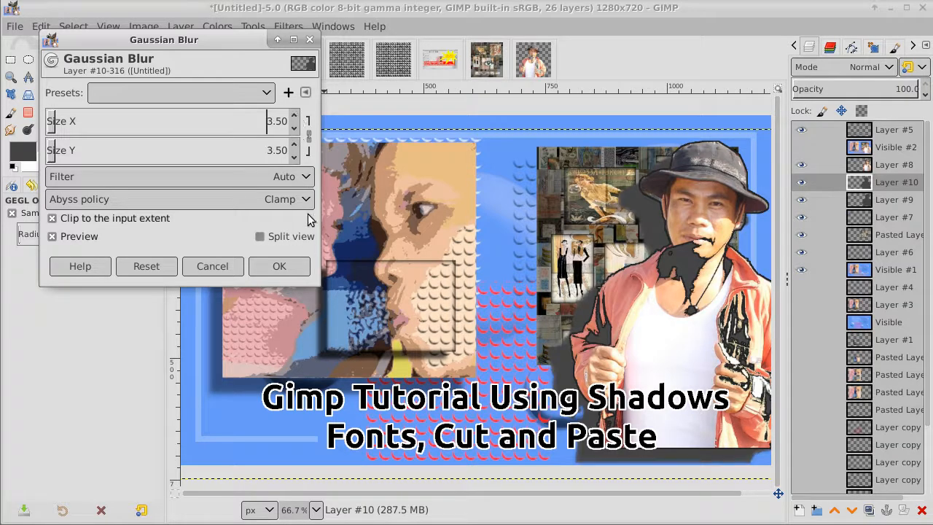
click(279, 266)
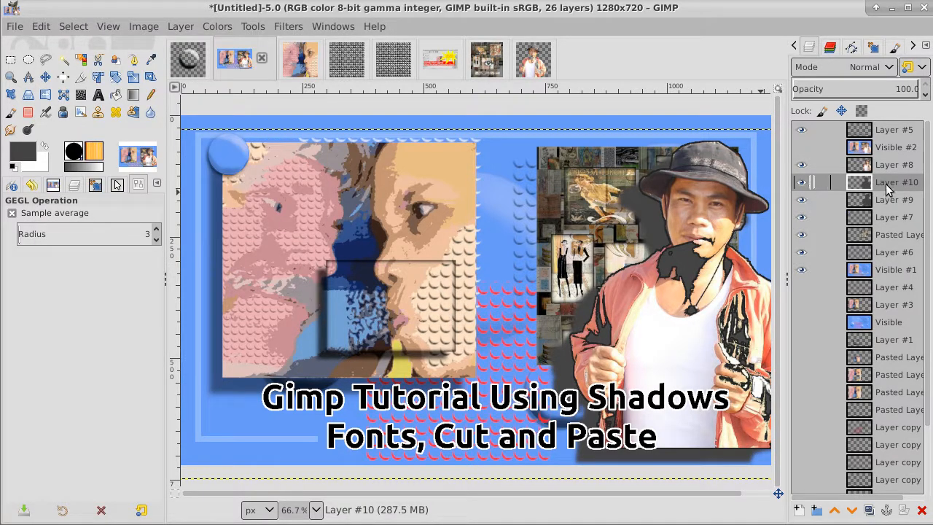
click(879, 89)
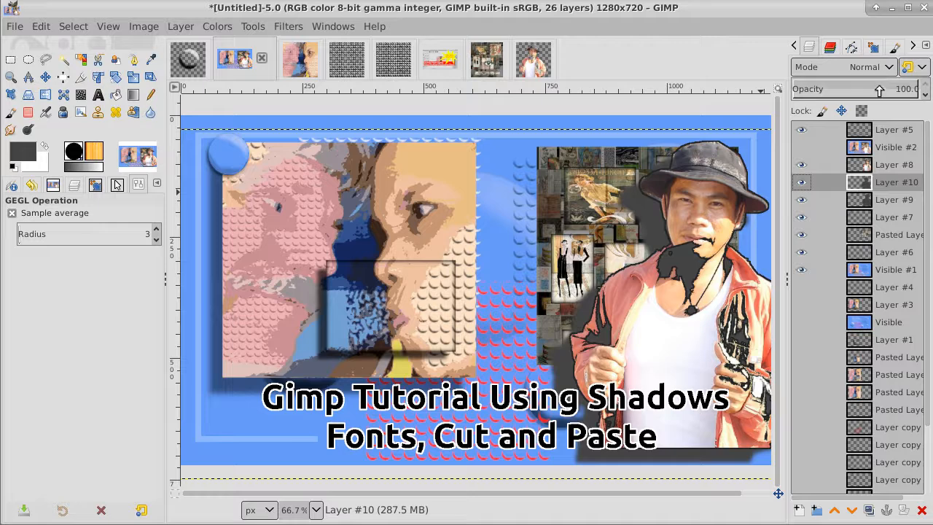
drag(879, 89, 901, 91)
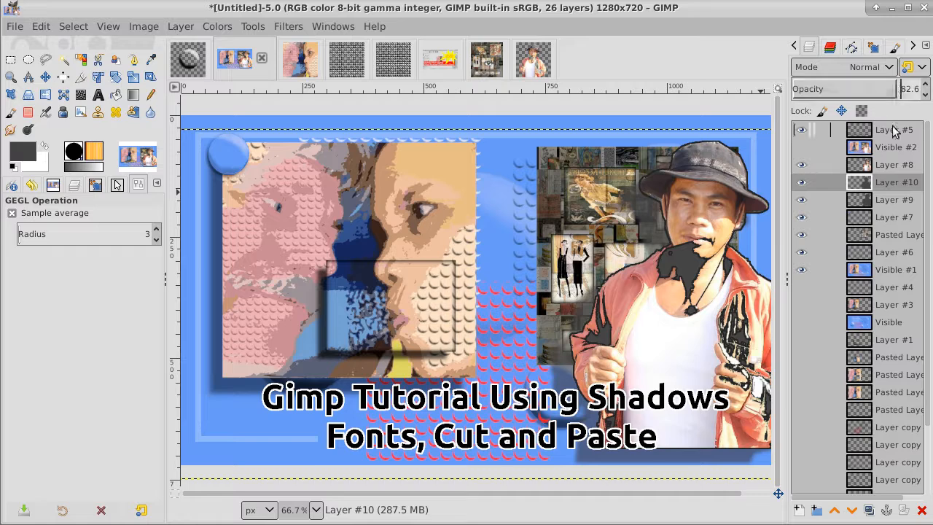
Make the man cutout layer active and hide the title text, shadow and grey backing layers.
click(892, 166)
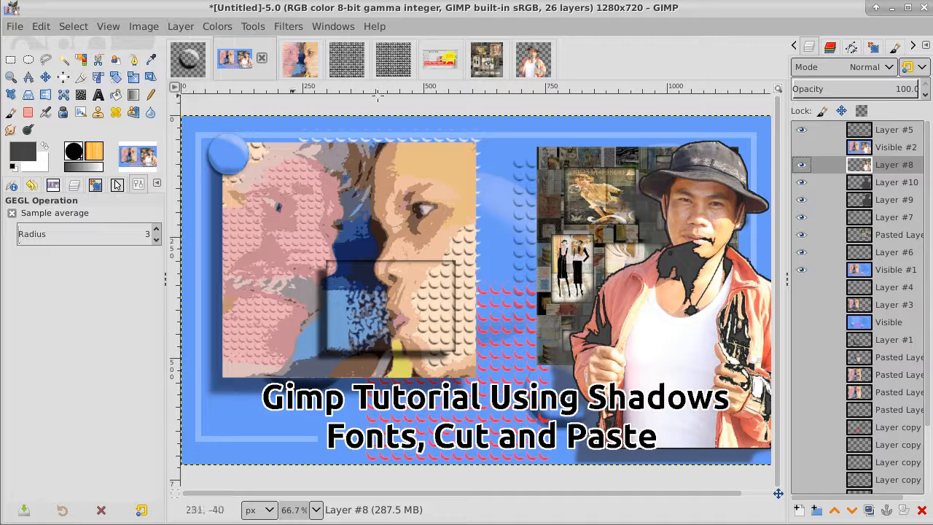
click(805, 130)
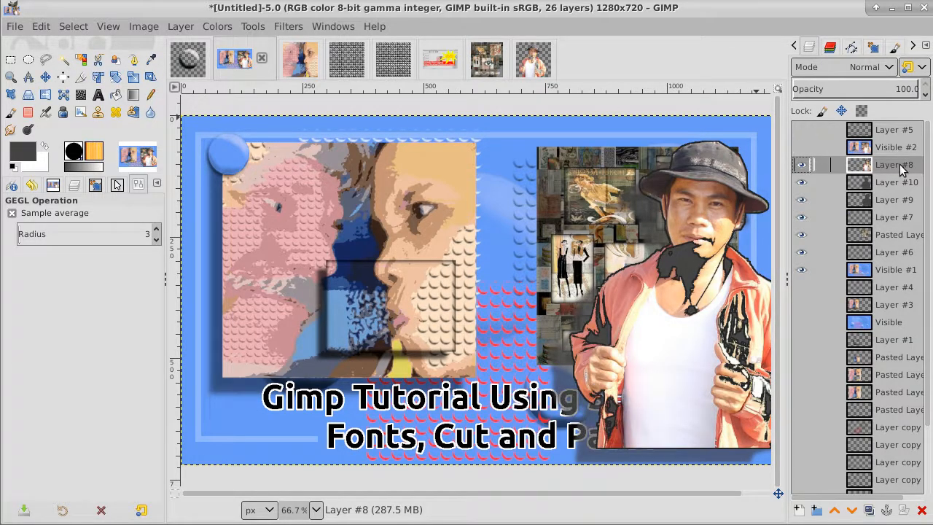
click(802, 183)
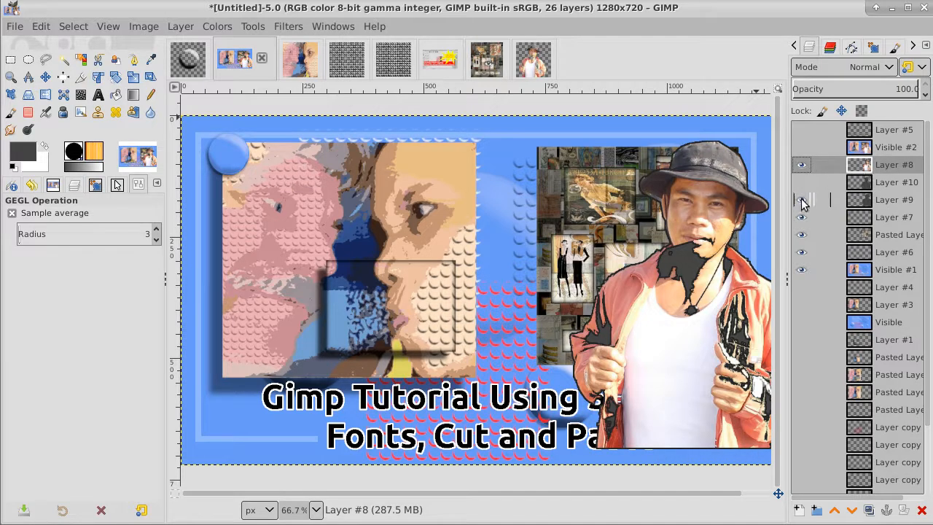
click(802, 199)
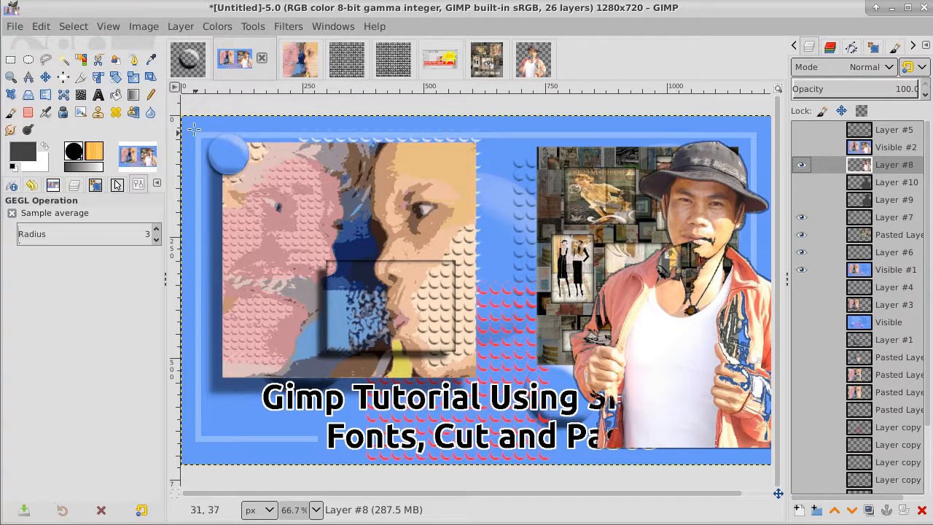
Fuzzy-select the transparent gap at the man's neck on the cutout layer and grow the selection by 1 px.
click(62, 61)
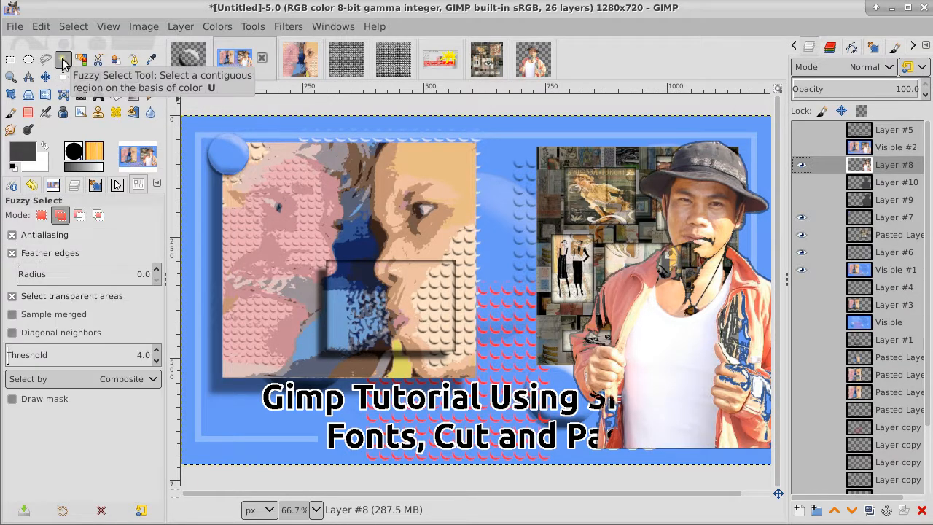
click(685, 263)
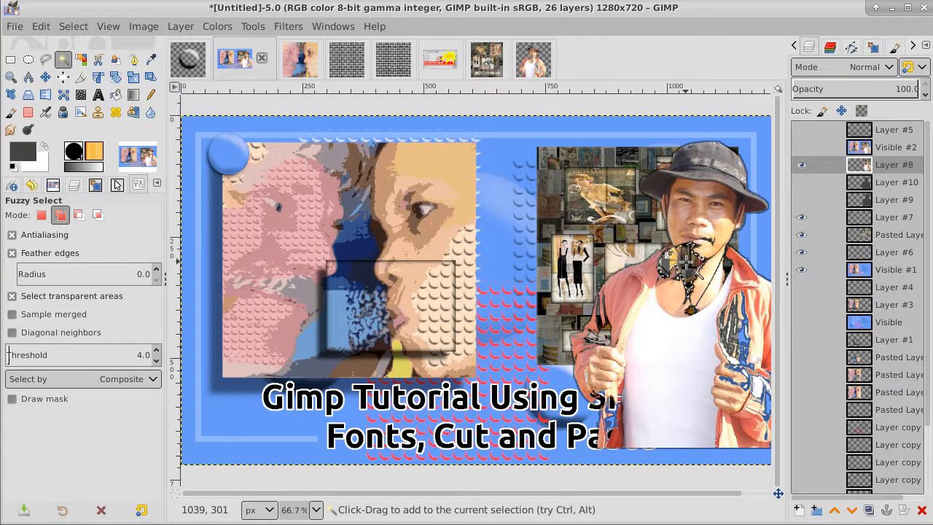
click(73, 27)
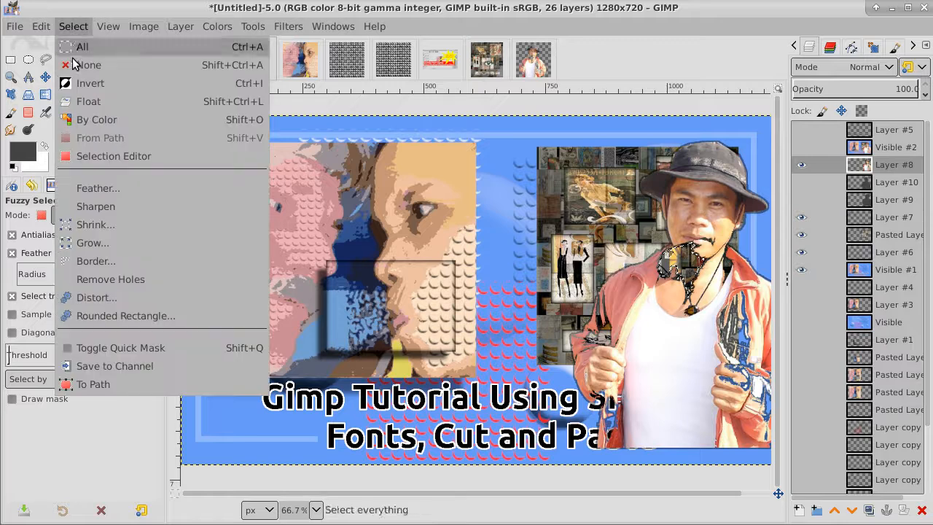
click(94, 241)
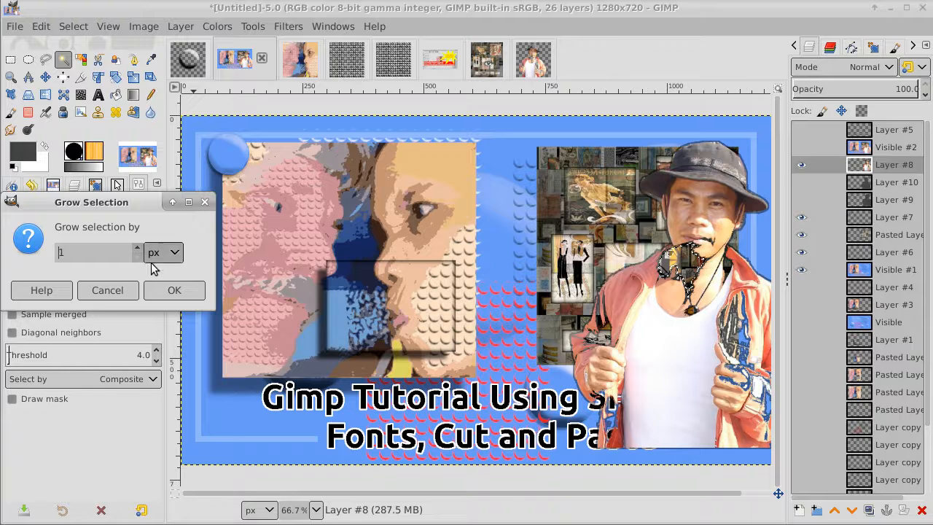
click(175, 290)
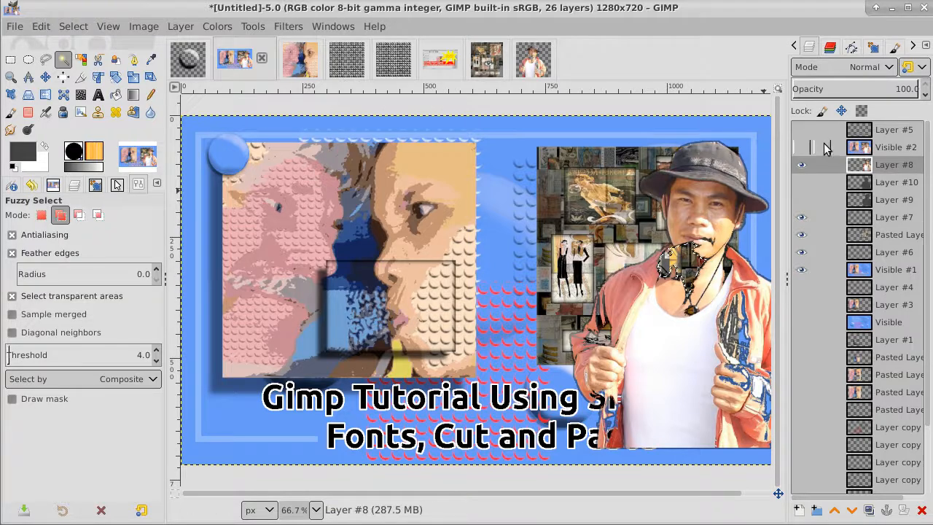
Show the title text and man's shadow layers again, and set the shadow layer's opacity to 79.8.
click(801, 148)
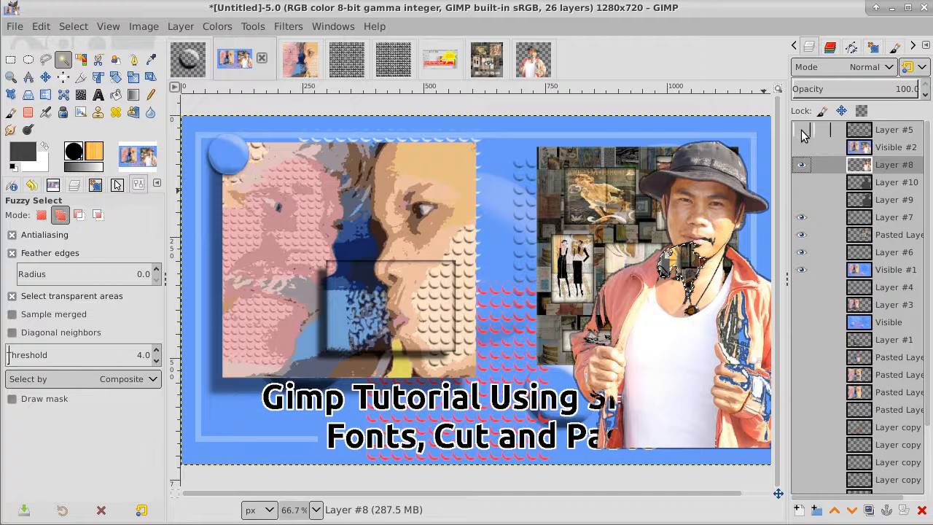
click(802, 132)
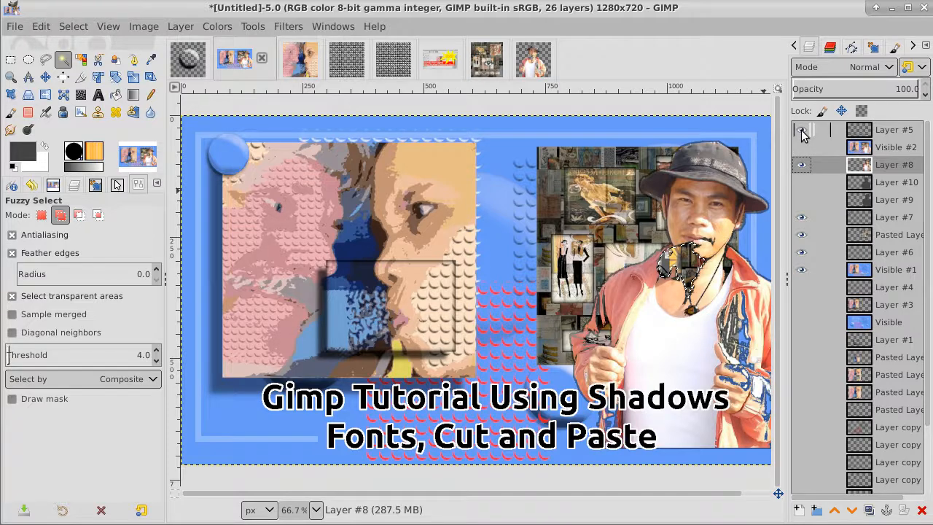
click(801, 183)
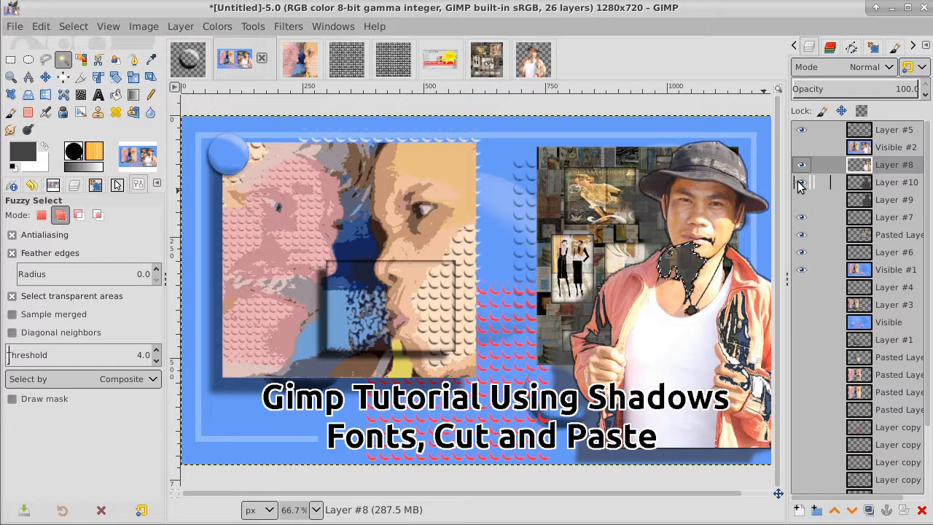
click(914, 189)
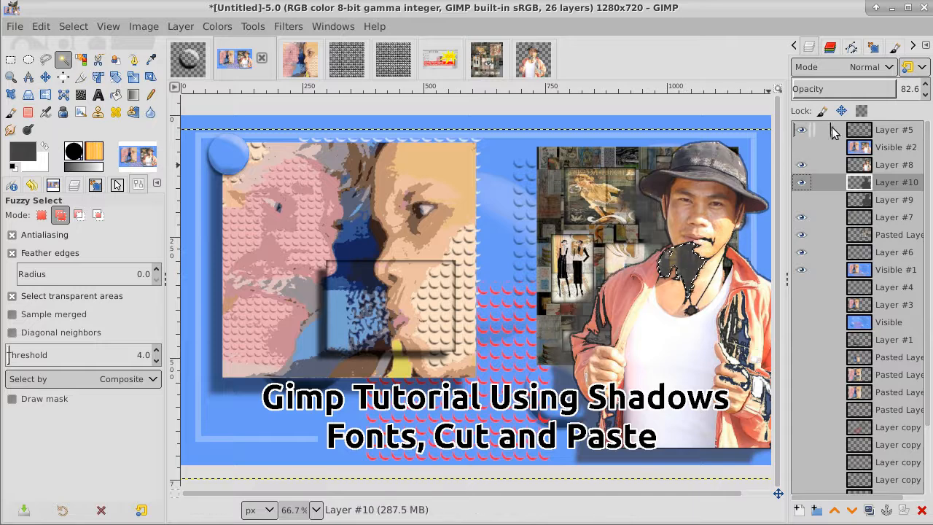
drag(876, 88, 894, 98)
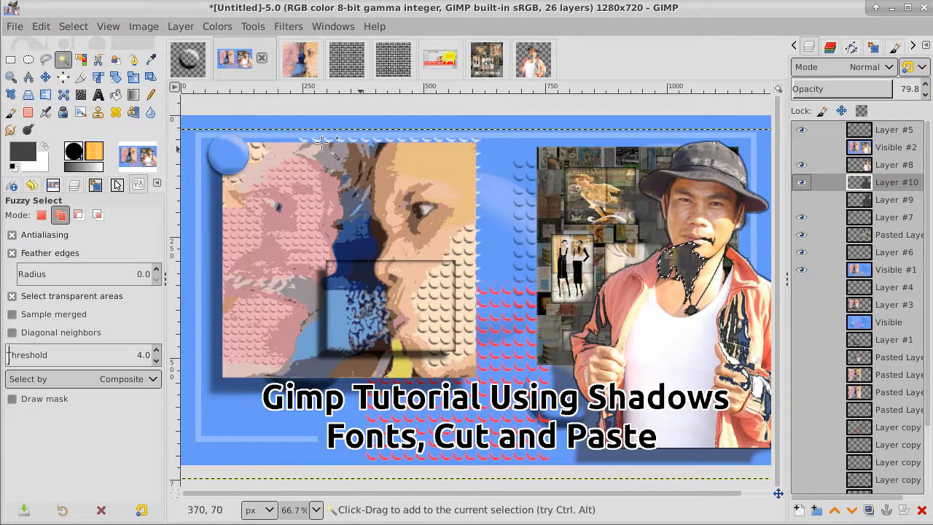
Copy the selected neck area from the man's shadow layer and expand that layer to the image size.
click(40, 27)
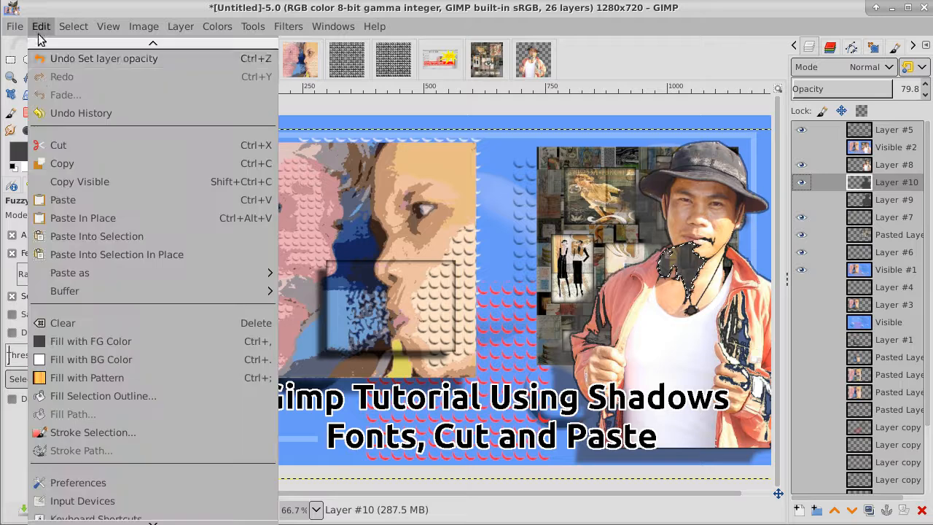
click(51, 162)
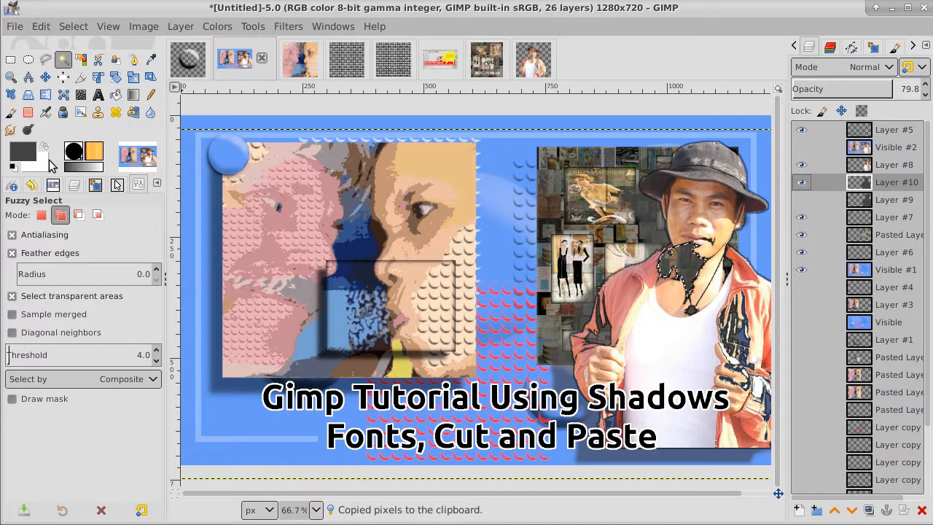
right_click(902, 184)
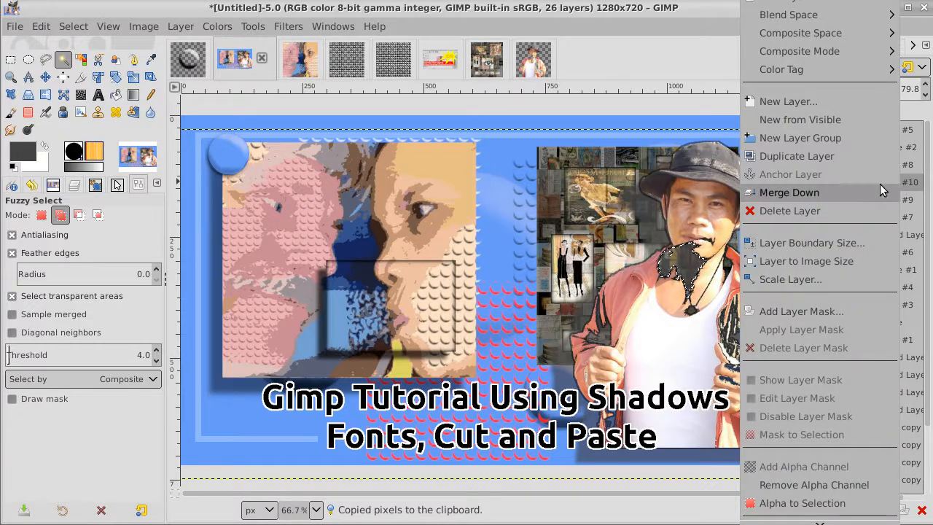
click(843, 258)
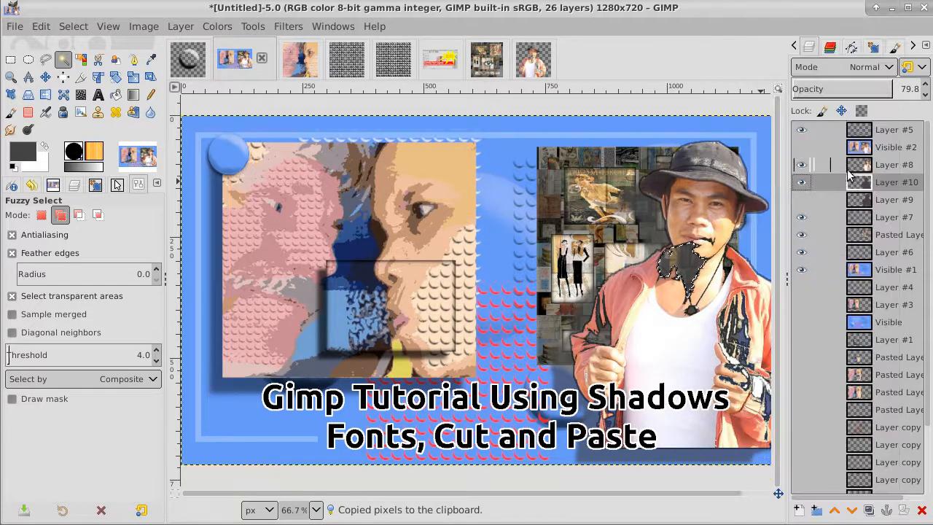
Check the title and shadow layers by toggling their visibility, and cut the selected neck area out of the shadow layer.
click(801, 130)
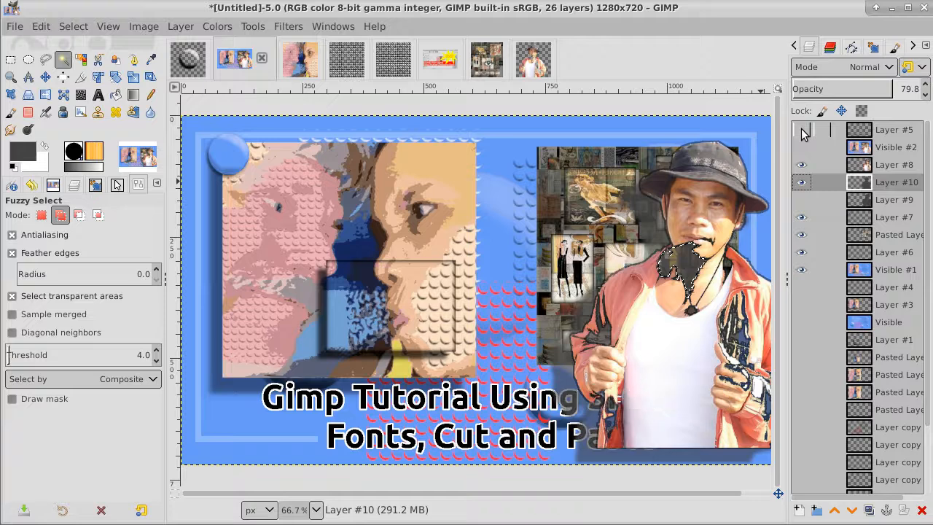
click(802, 131)
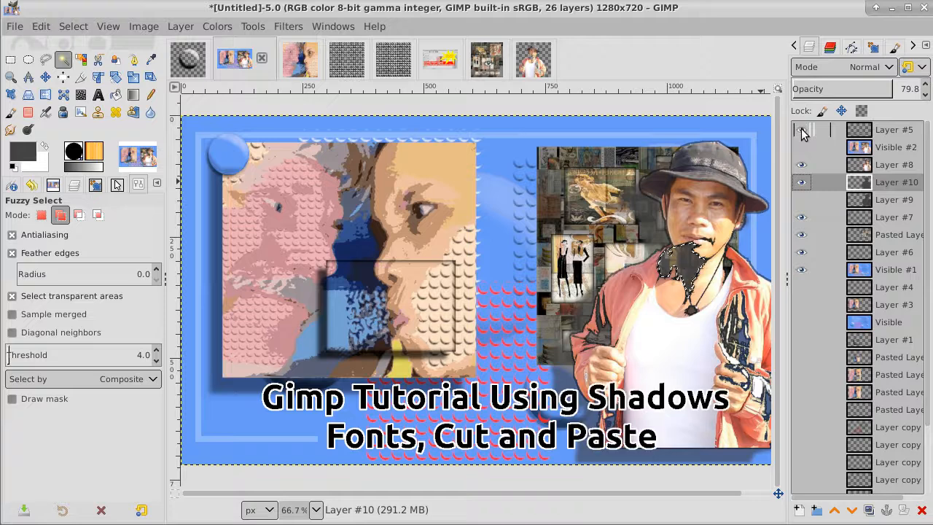
click(801, 182)
click(801, 183)
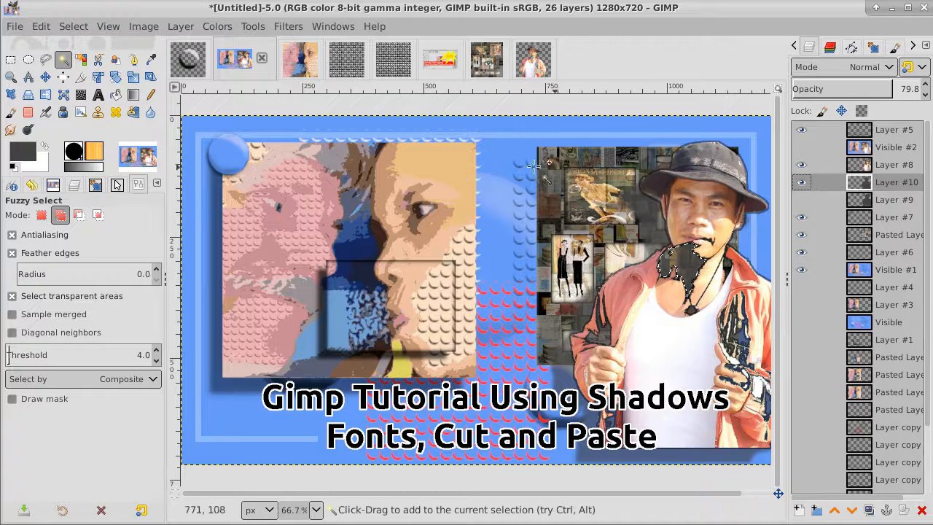
click(34, 31)
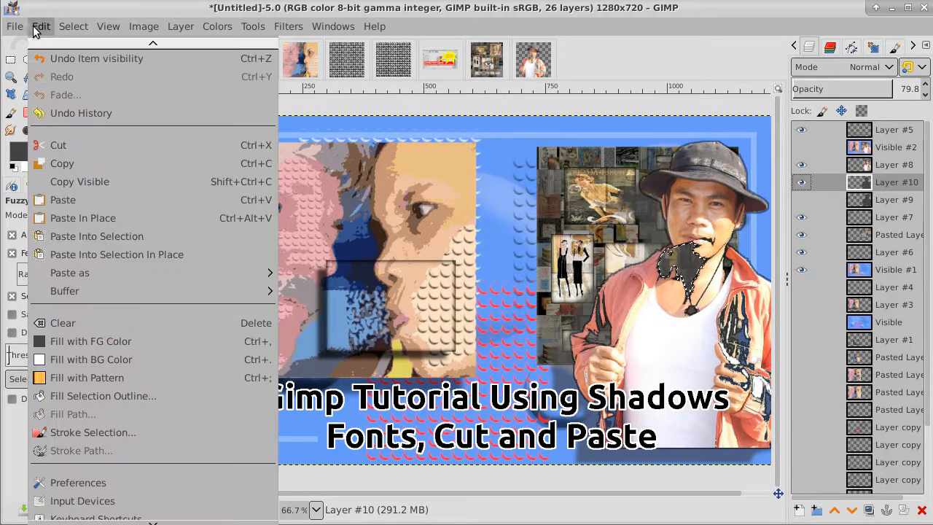
click(51, 145)
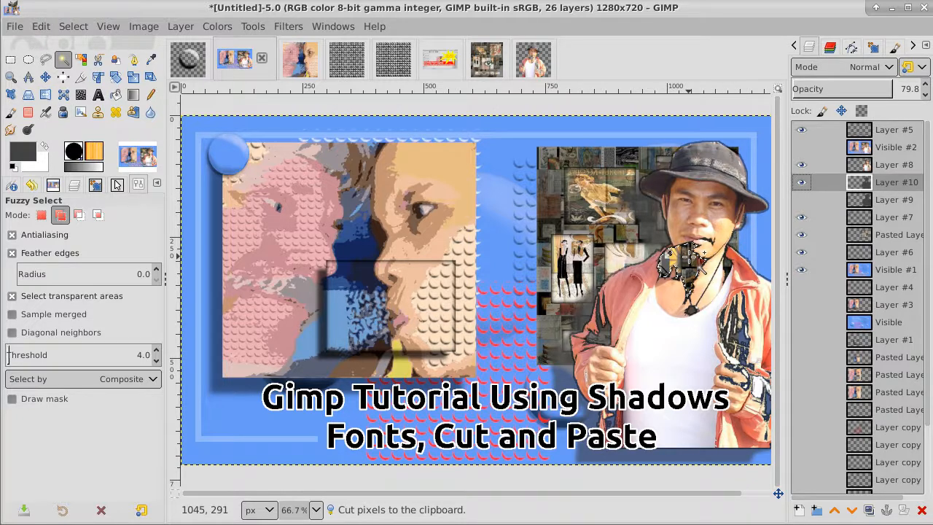
Paste the cut neck shadow in place as a new layer and set its opacity to 38.2.
click(36, 28)
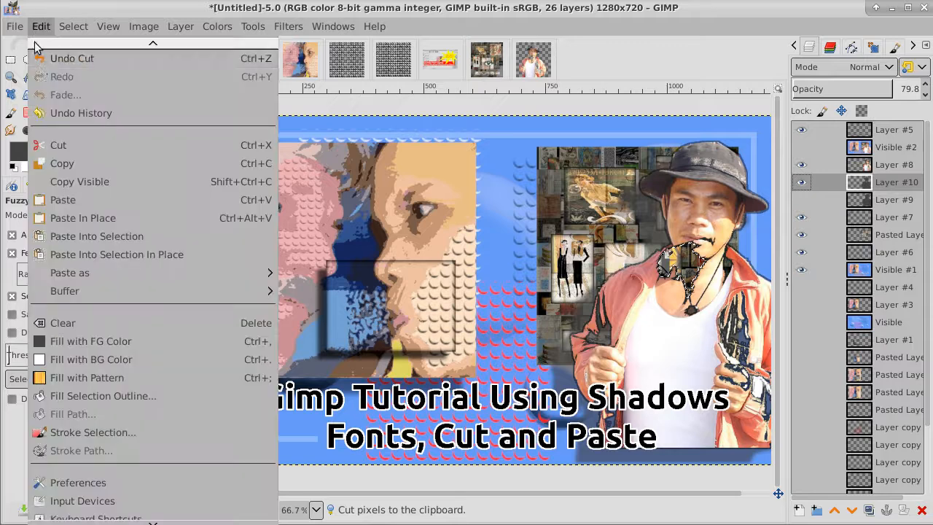
click(70, 218)
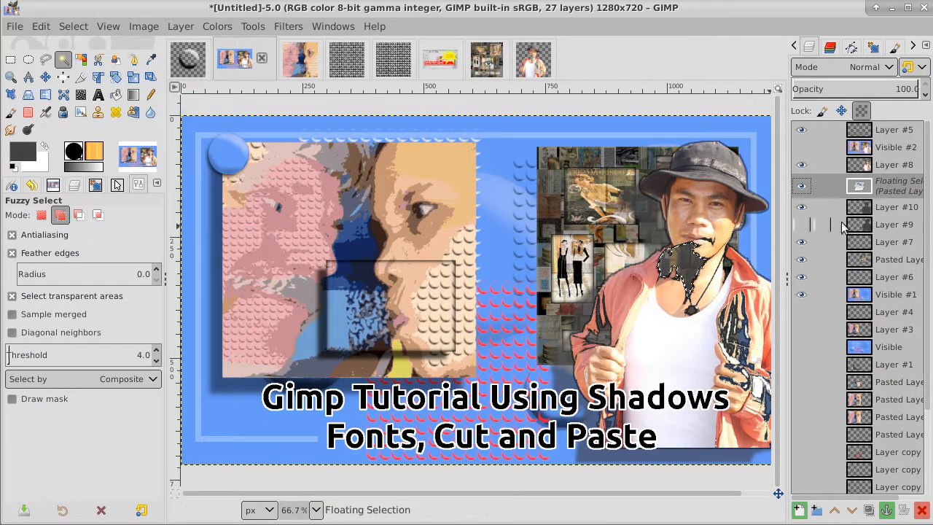
right_click(902, 191)
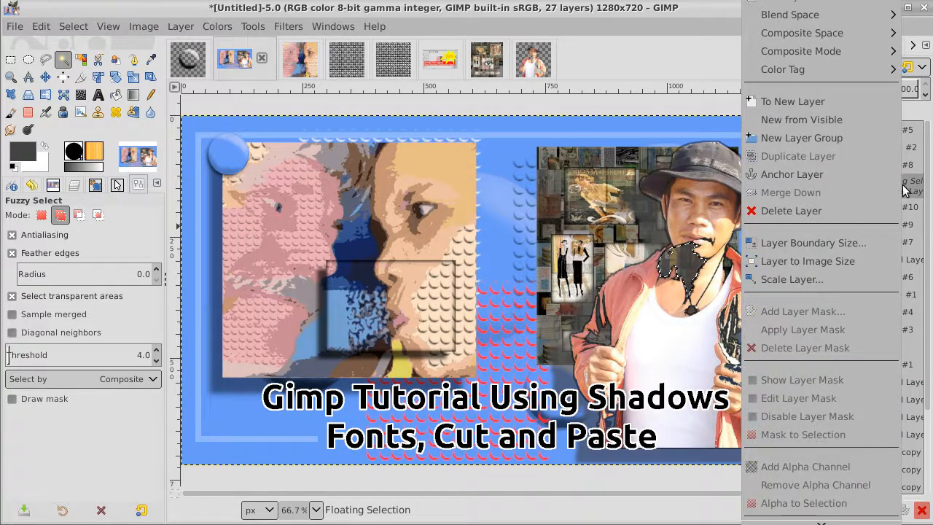
click(852, 99)
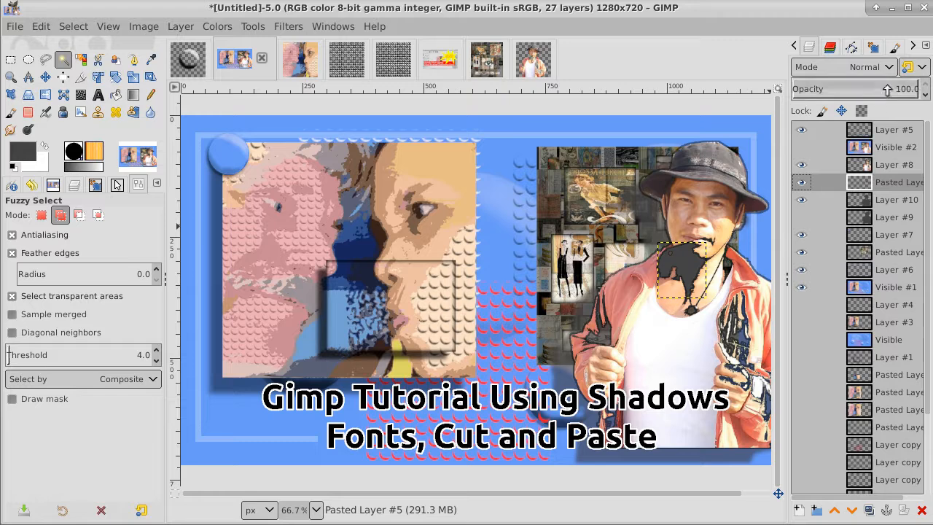
drag(886, 89, 840, 96)
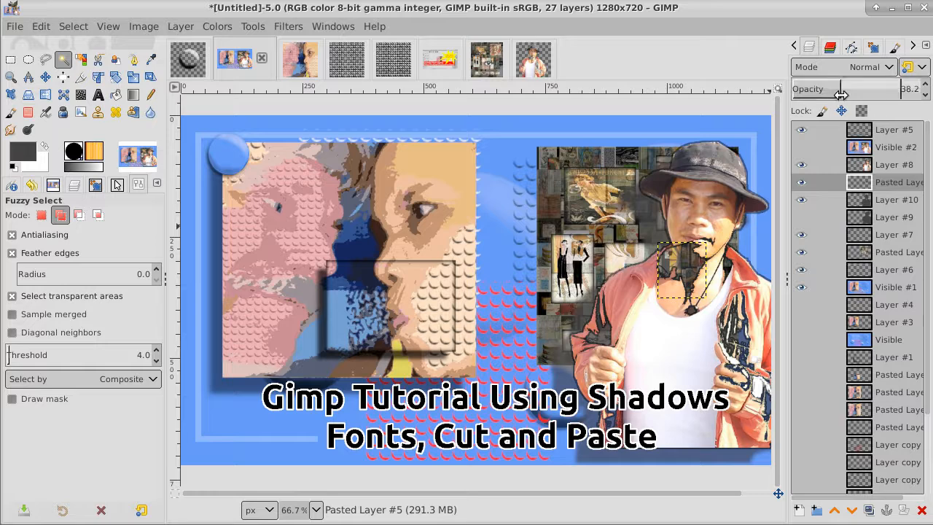
Create a new layer from the visible composition above the title text layer.
click(900, 132)
right_click(900, 129)
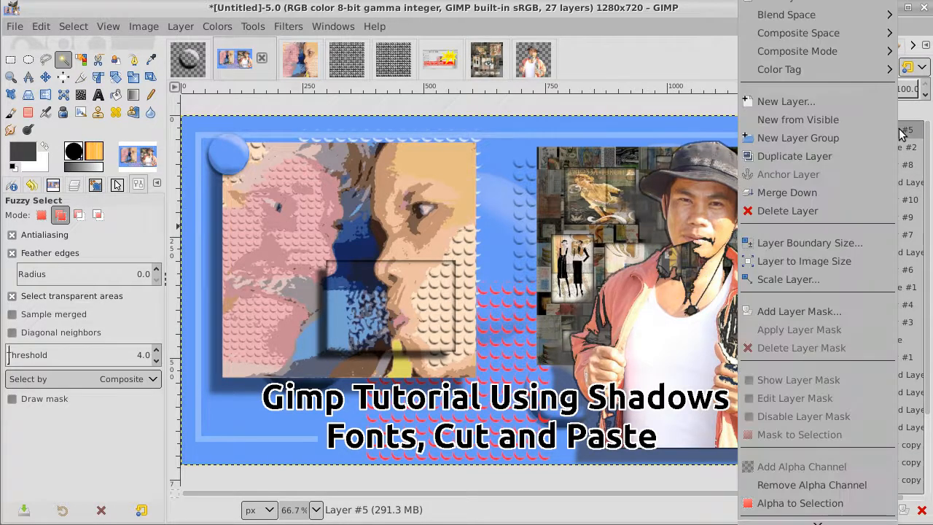
click(836, 122)
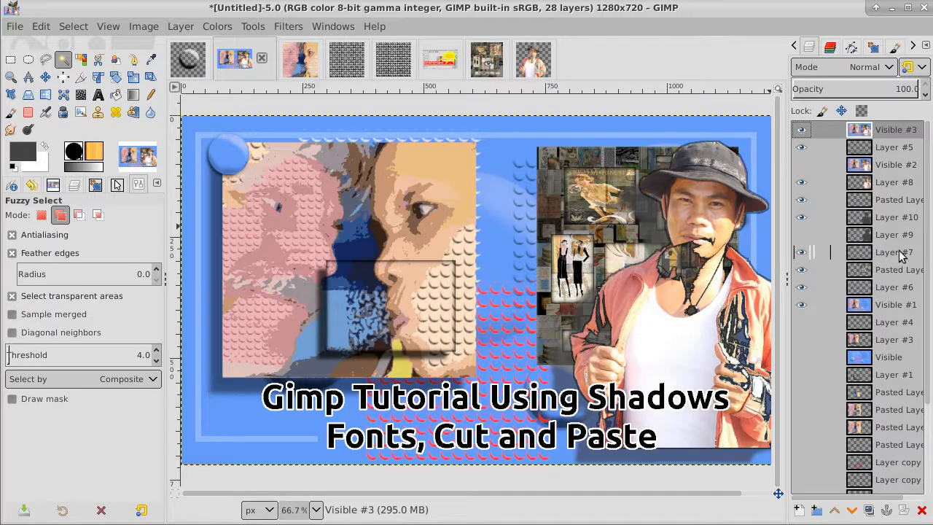
Rename the title text layer, Layer #5, as "leters".
click(886, 150)
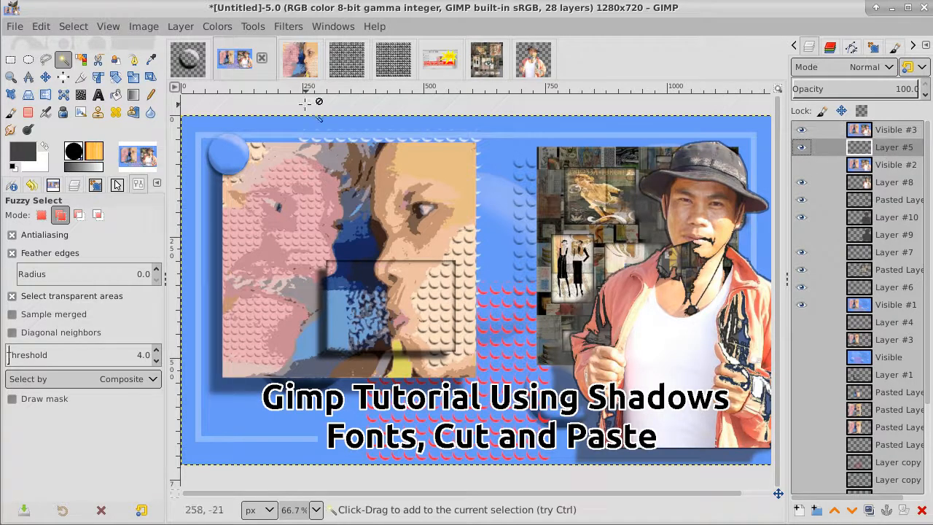
right_click(894, 151)
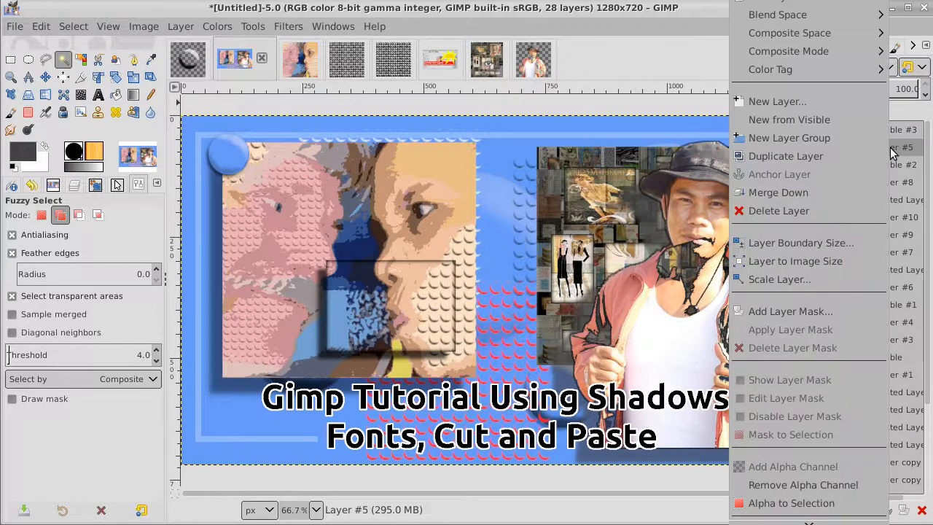
click(892, 146)
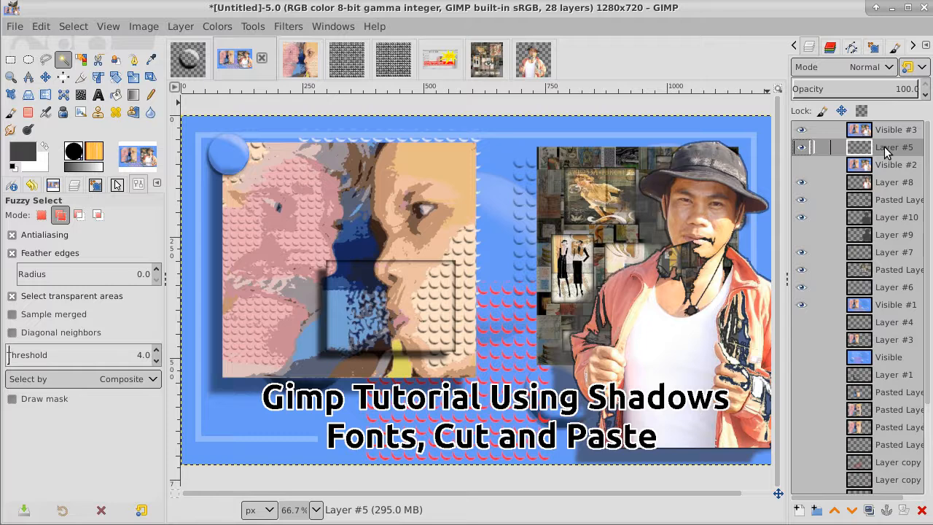
double_click(886, 148)
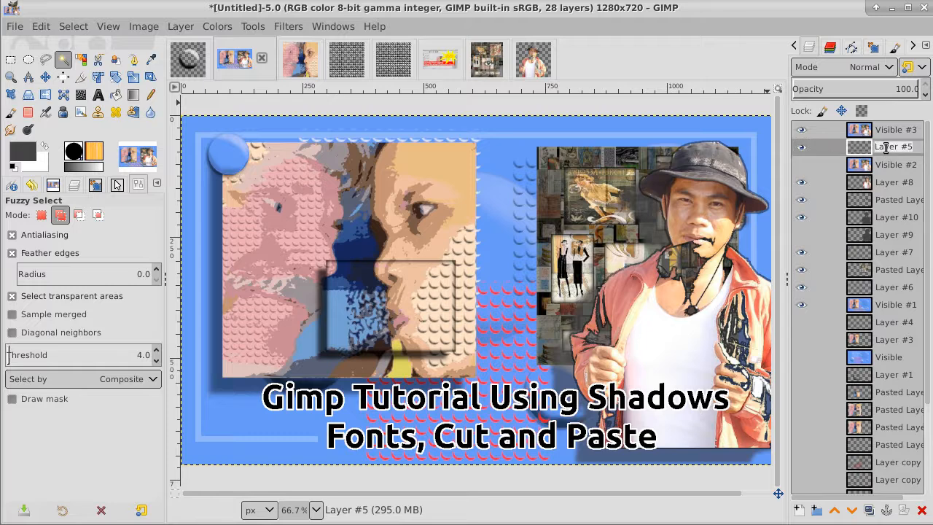
text(leters)
key(Return)
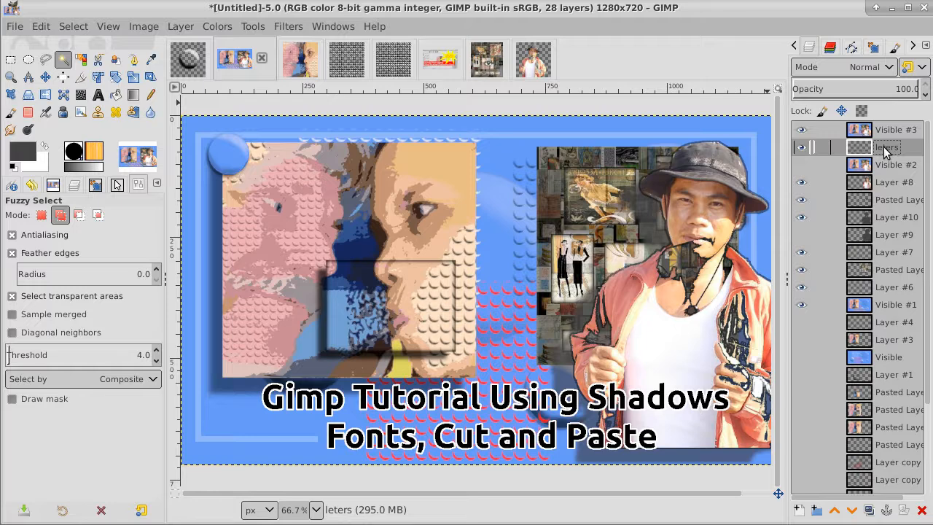
Select the title lettering on the "leters" layer by selecting its transparent area by color and inverting the selection.
click(80, 59)
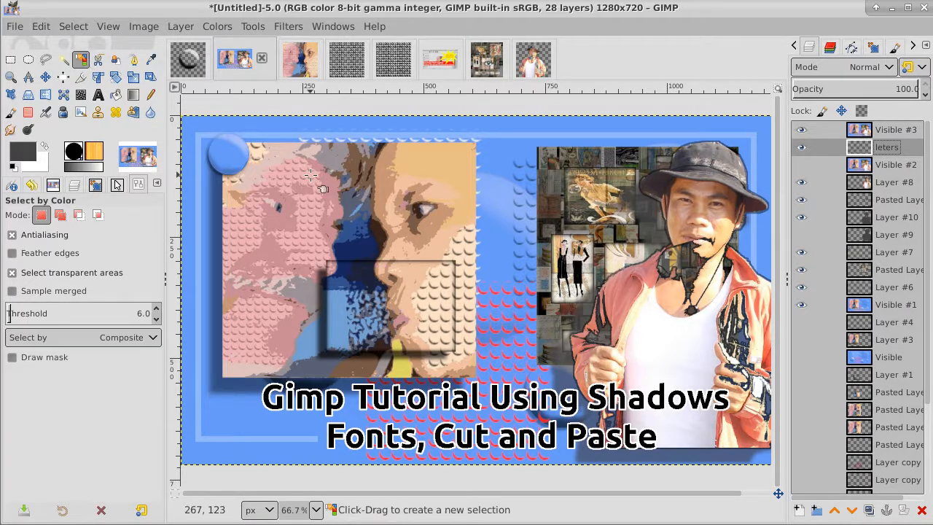
click(78, 27)
click(94, 84)
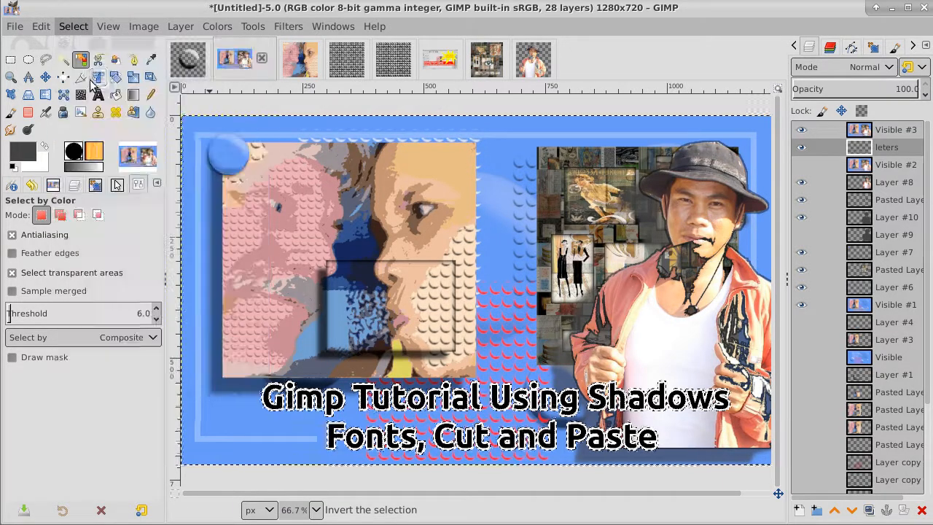
Fill the title-letter selection with the dark gray foreground color on a new transparent layer above Visible #2, and clear the selection.
click(911, 164)
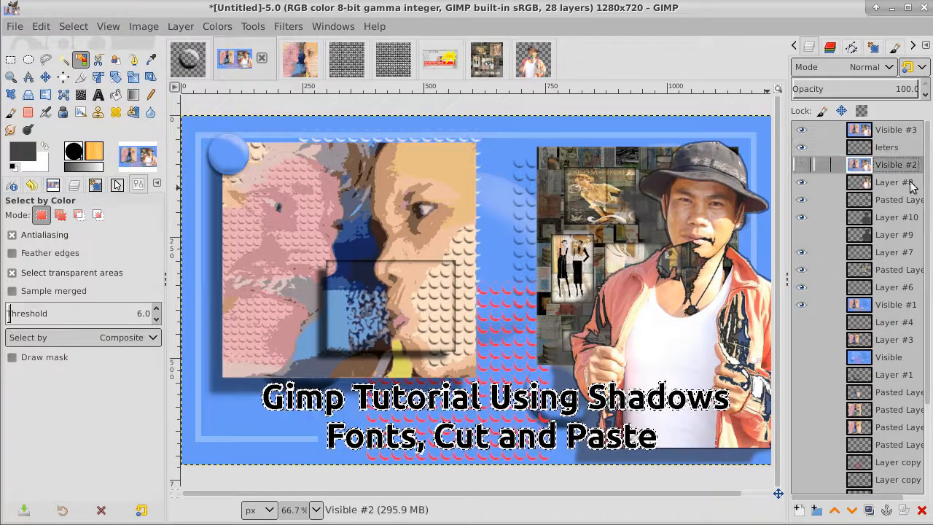
click(799, 510)
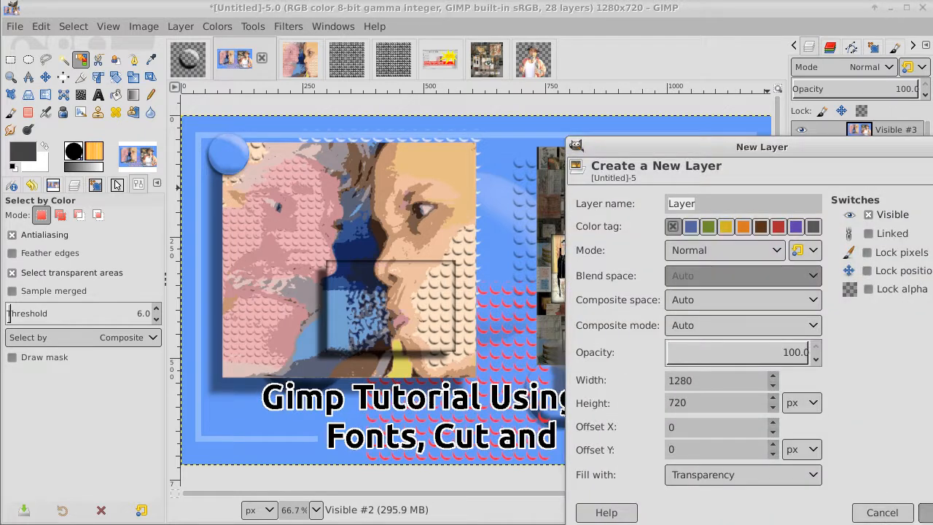
key(Return)
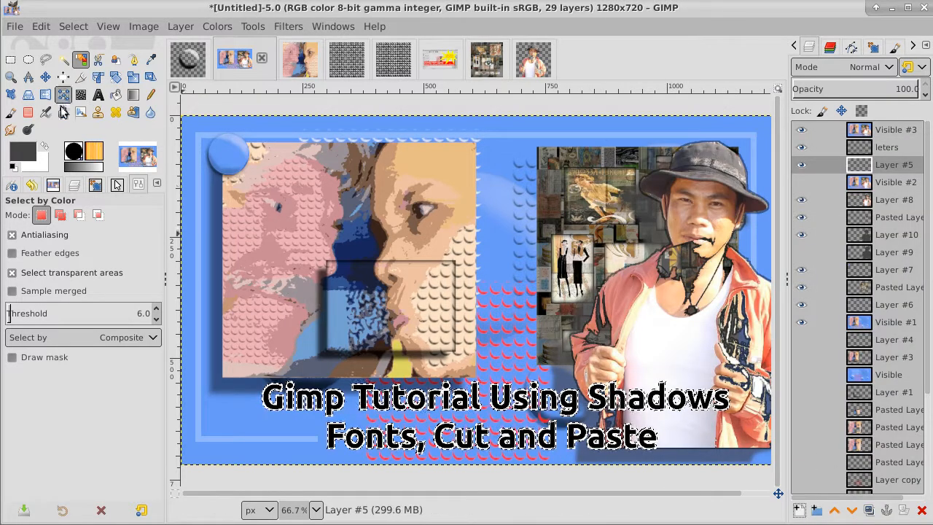
click(116, 95)
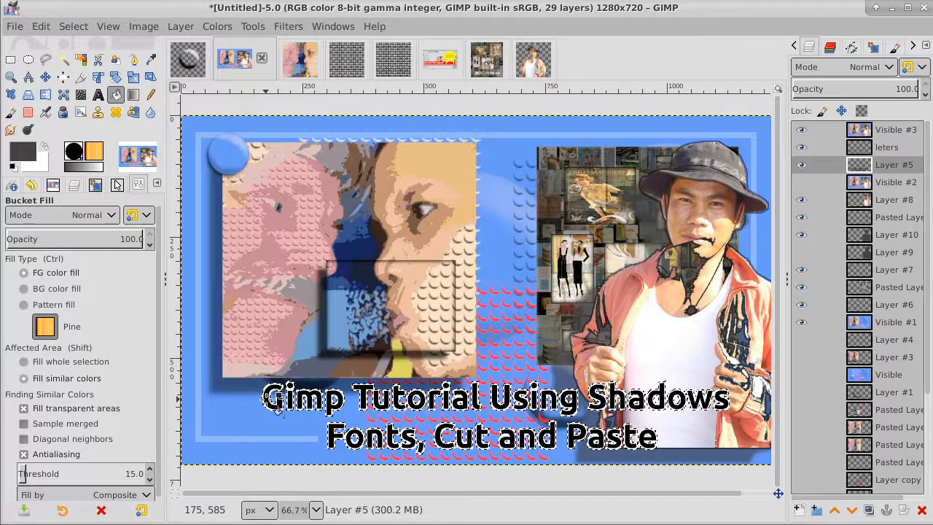
click(74, 27)
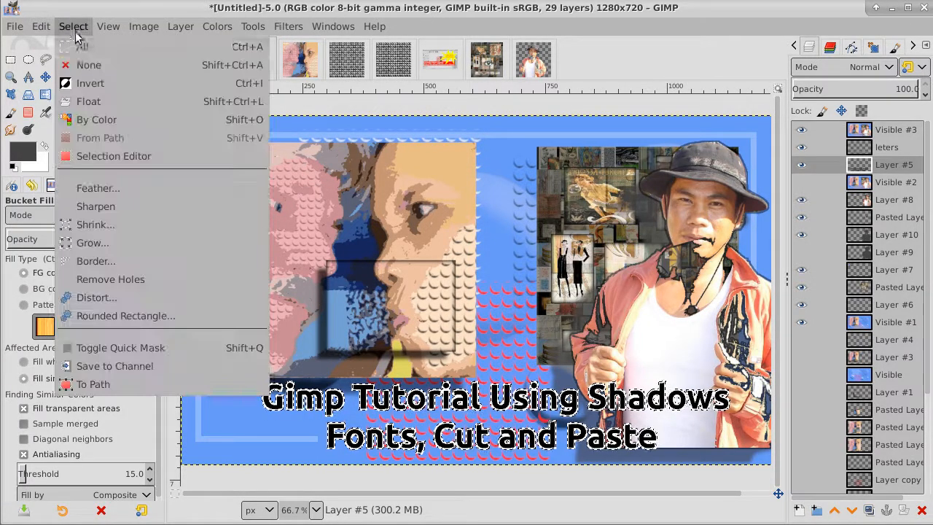
click(99, 65)
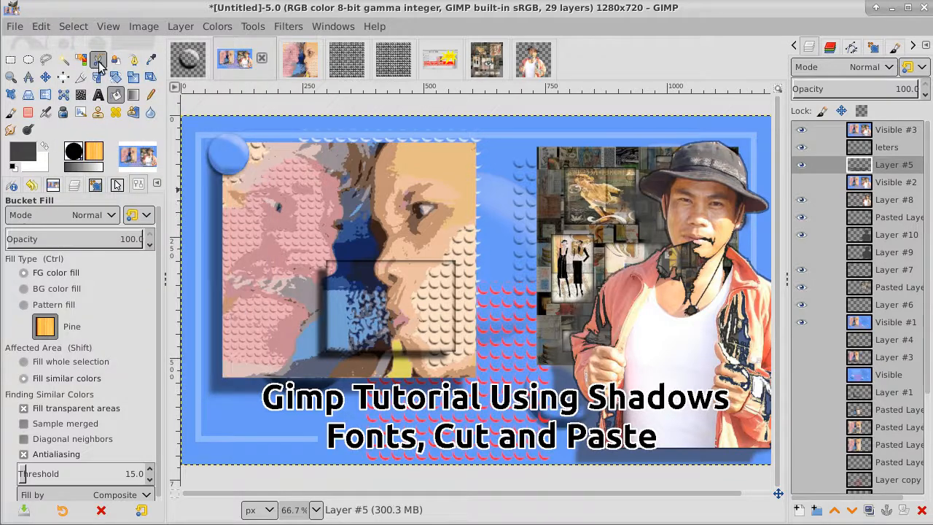
Hide the Visible #3 layer and offset the gray lettering slightly down and left of the title as its shadow.
click(46, 76)
drag(316, 400, 303, 421)
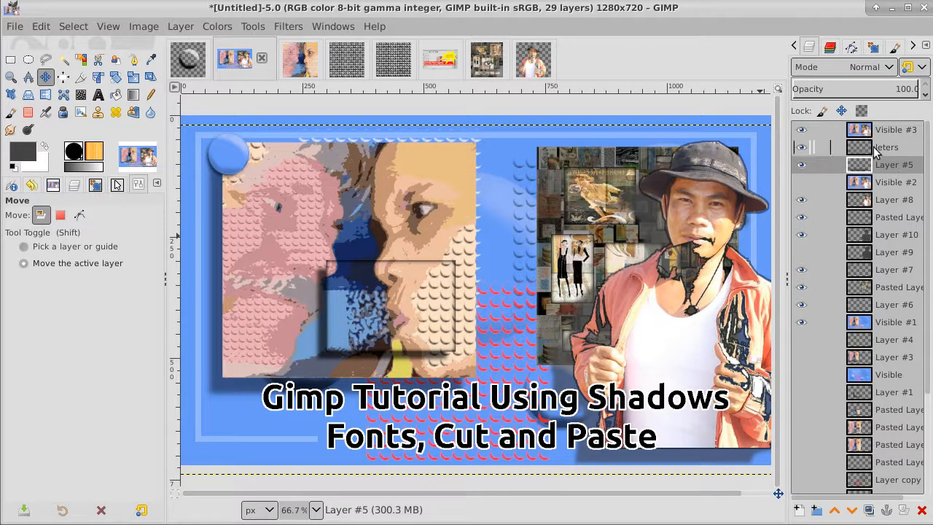
click(801, 130)
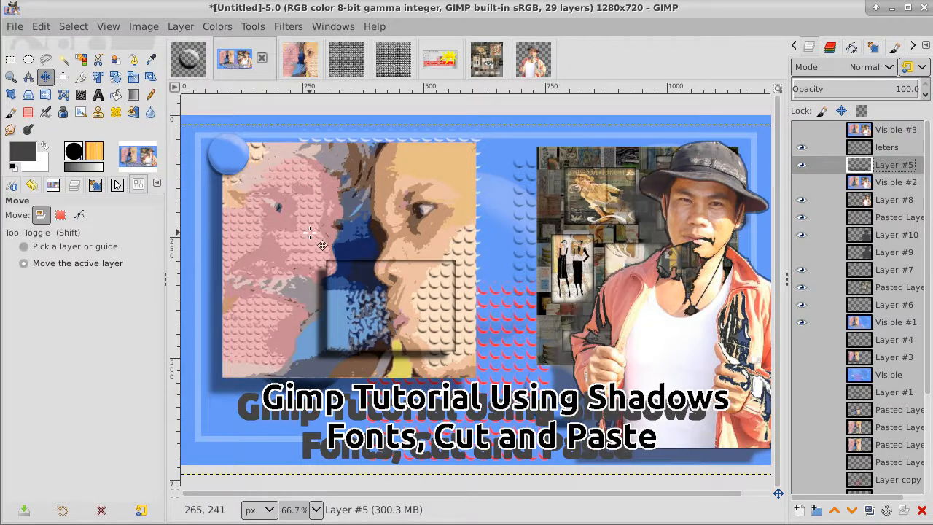
mouse_move(310, 232)
mouse_down()
mouse_move(327, 224)
mouse_move(320, 229)
mouse_up()
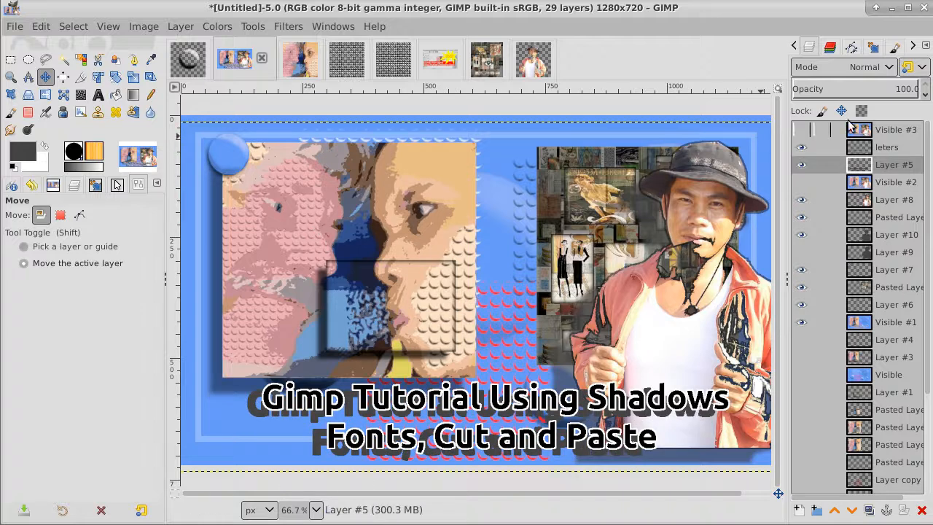
Set the title shadow layer's opacity to 74.7 and expand the layer to the image size.
click(880, 88)
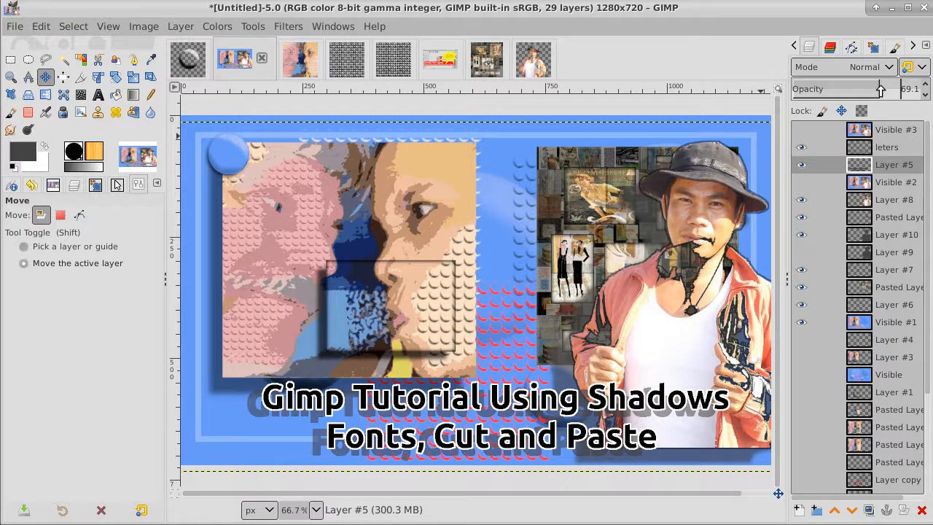
click(885, 89)
click(887, 89)
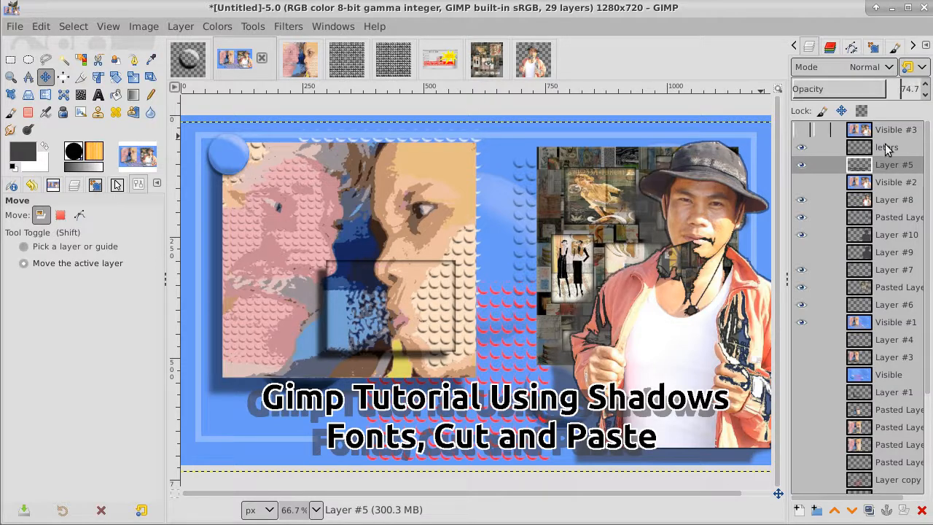
right_click(881, 169)
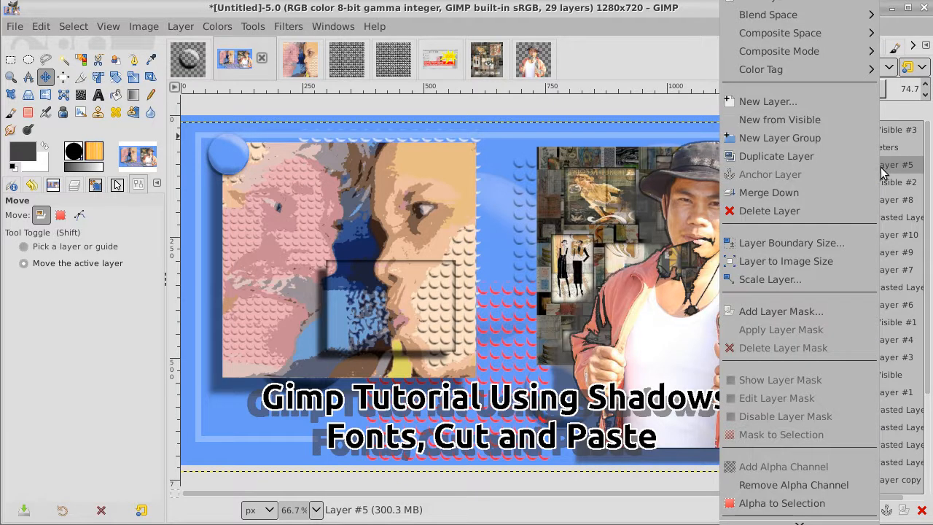
click(836, 260)
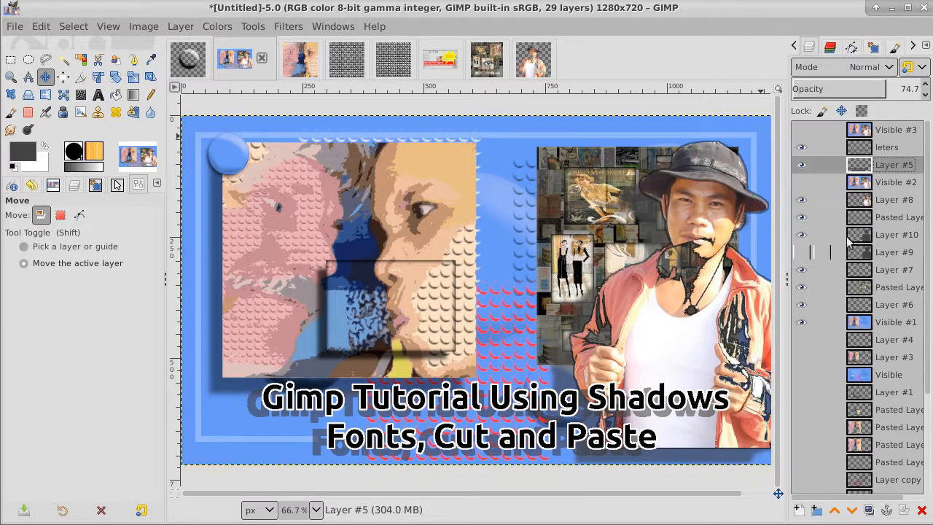
Create a new layer from the visible composition above Visible #3.
click(906, 130)
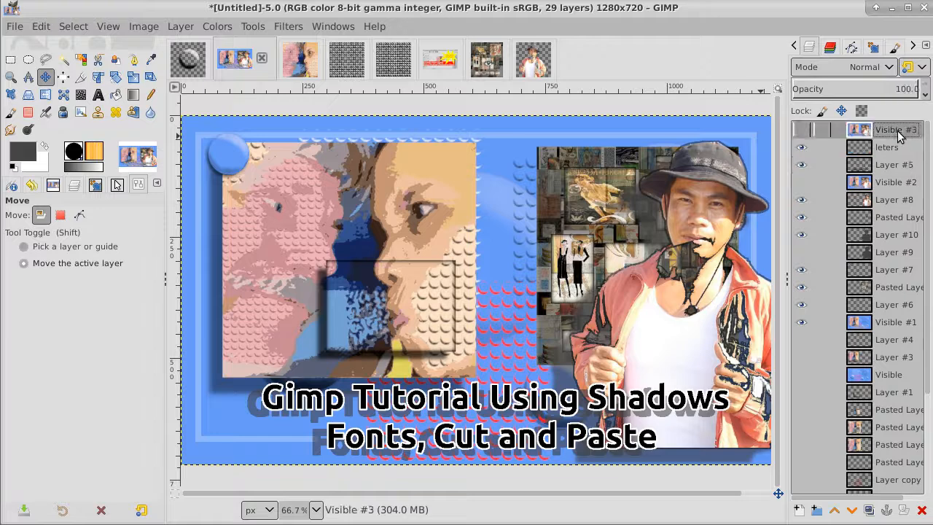
right_click(903, 130)
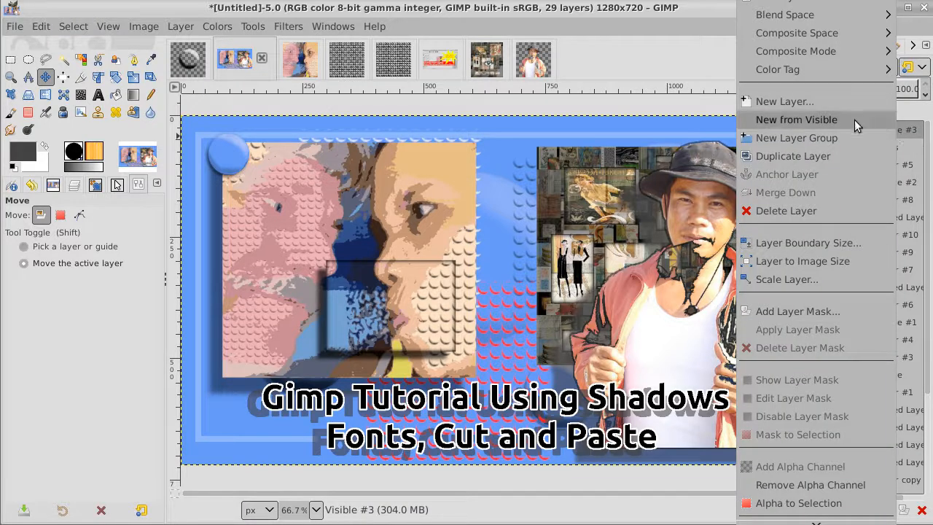
click(854, 120)
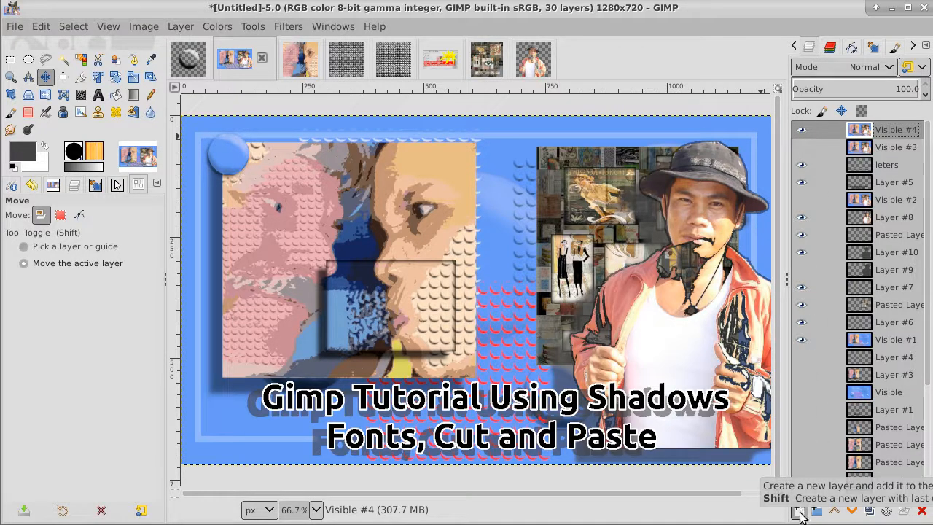
Add a new transparent 1280 x 720 layer on top of the stack and change the foreground color to yellow.
click(799, 515)
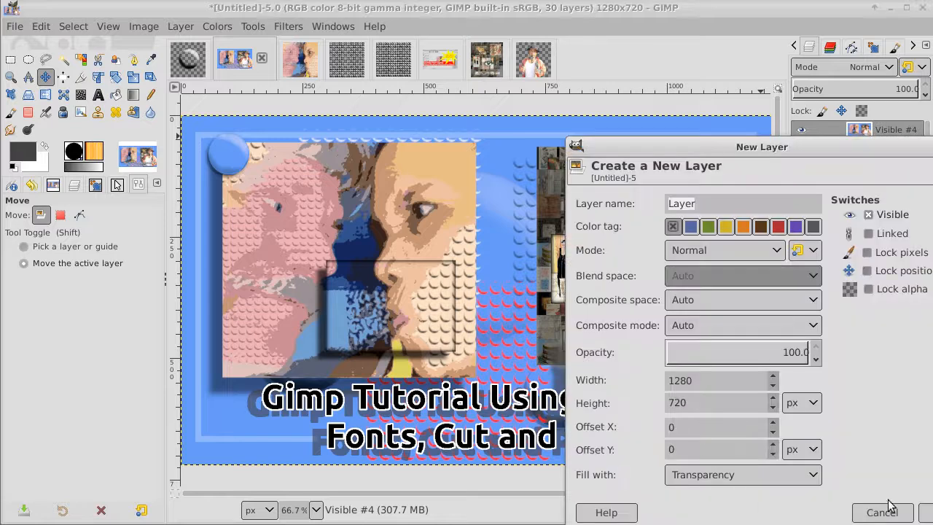
key(Return)
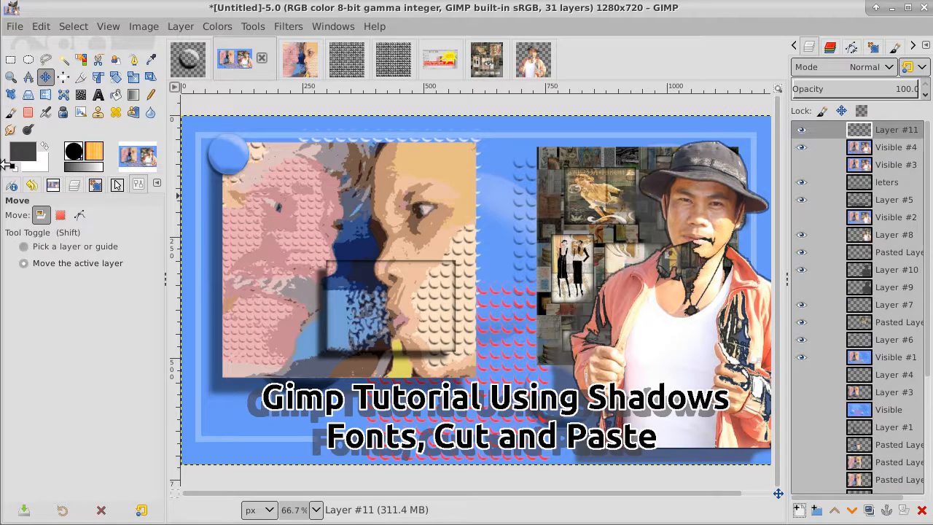
click(23, 152)
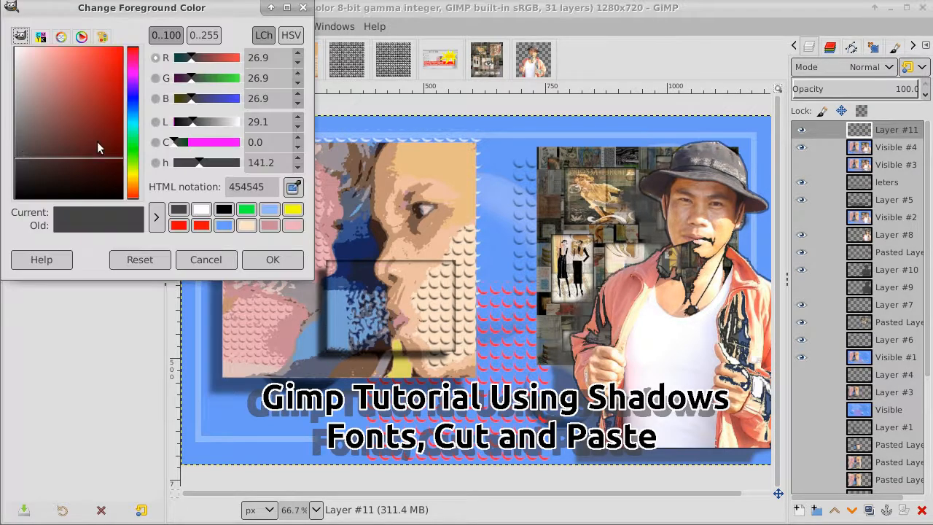
click(133, 175)
drag(95, 174, 127, 26)
click(271, 259)
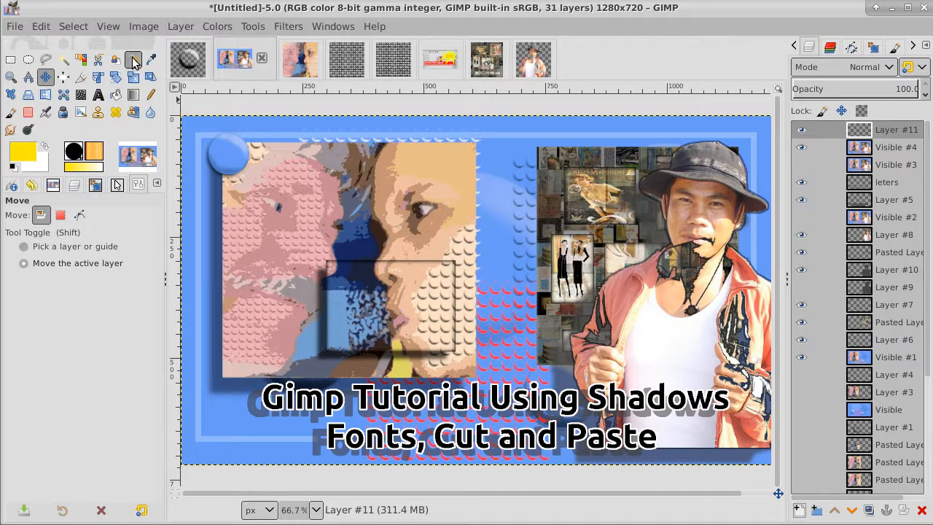
Outline an irregular multi-pointed star with straight path segments over the embossed face picture.
click(133, 60)
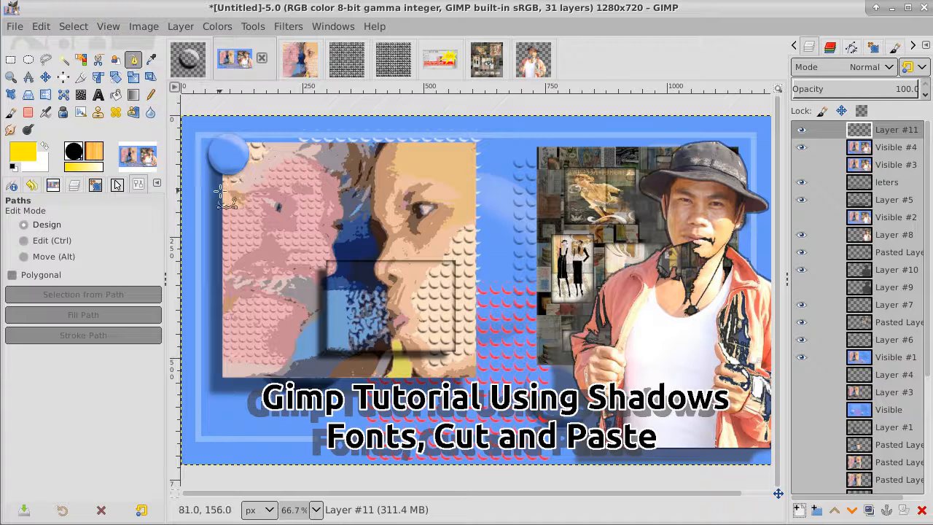
click(273, 175)
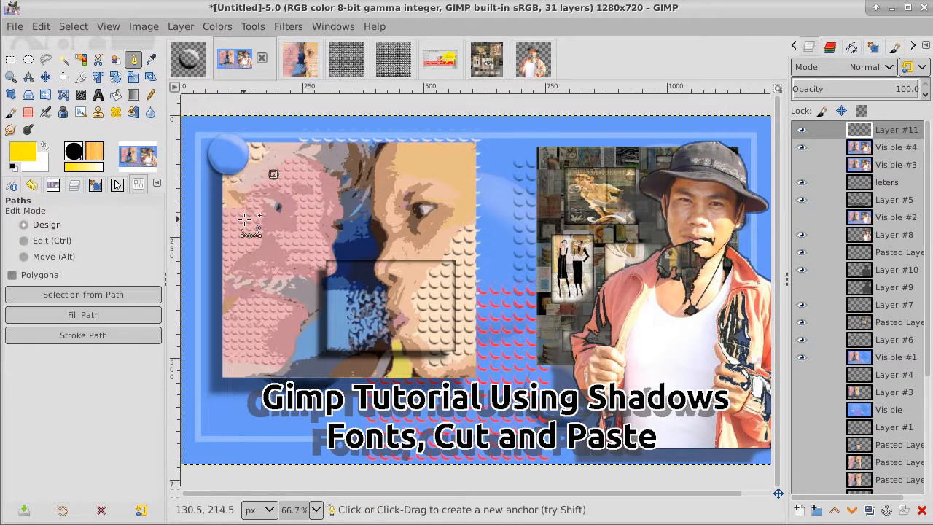
click(244, 219)
drag(208, 193, 223, 229)
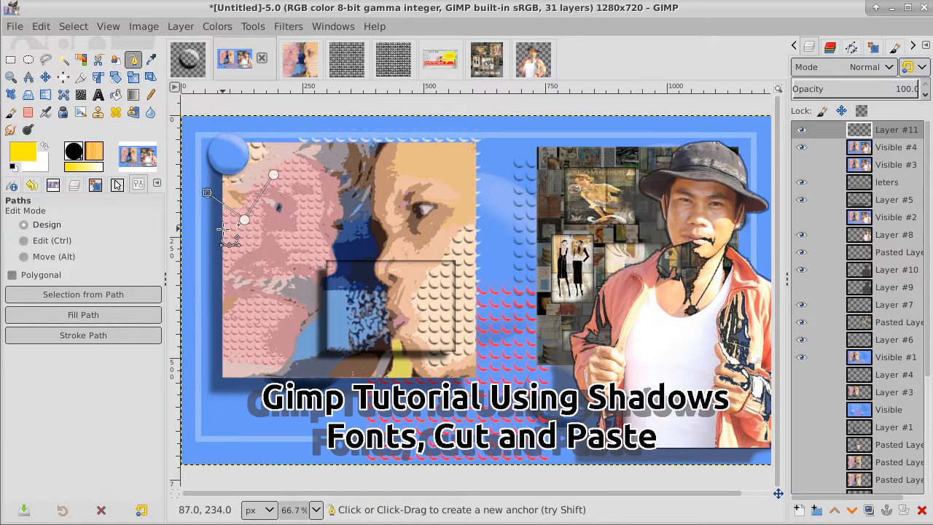
click(189, 264)
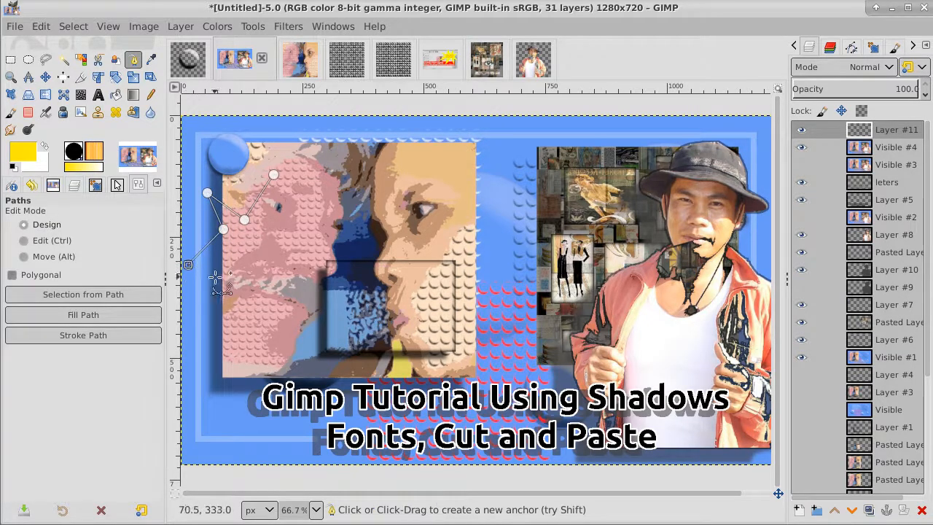
drag(232, 271, 227, 330)
drag(259, 272, 314, 305)
drag(312, 262, 340, 232)
click(368, 176)
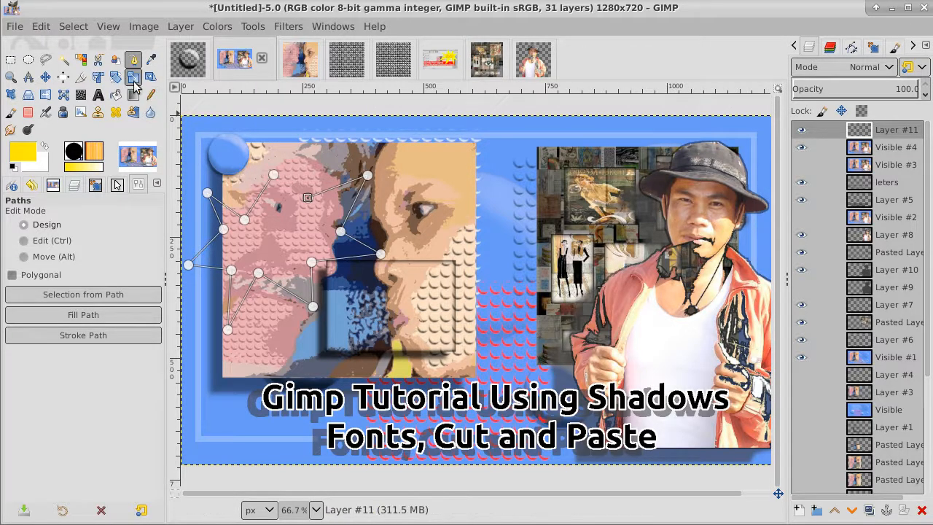
Convert the star path to a selection, fill it with the yellow foreground color and clear the selection.
click(73, 27)
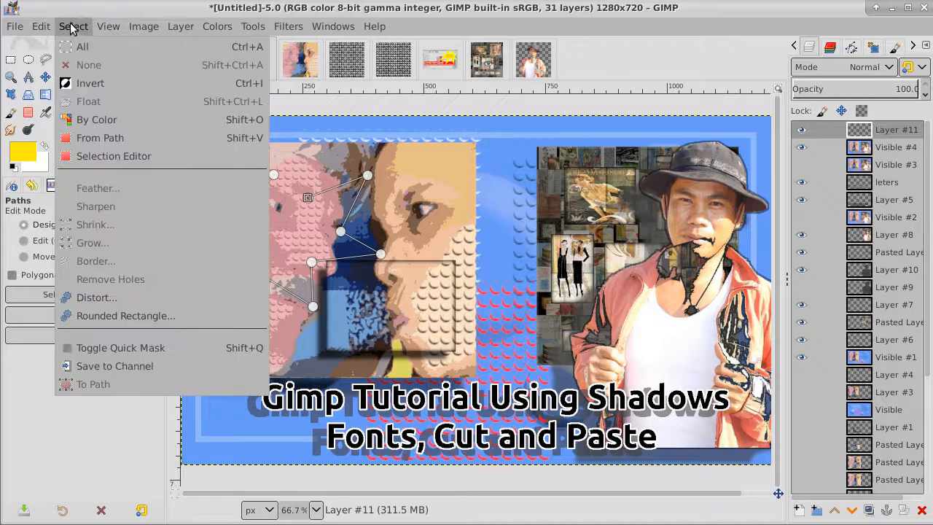
click(79, 139)
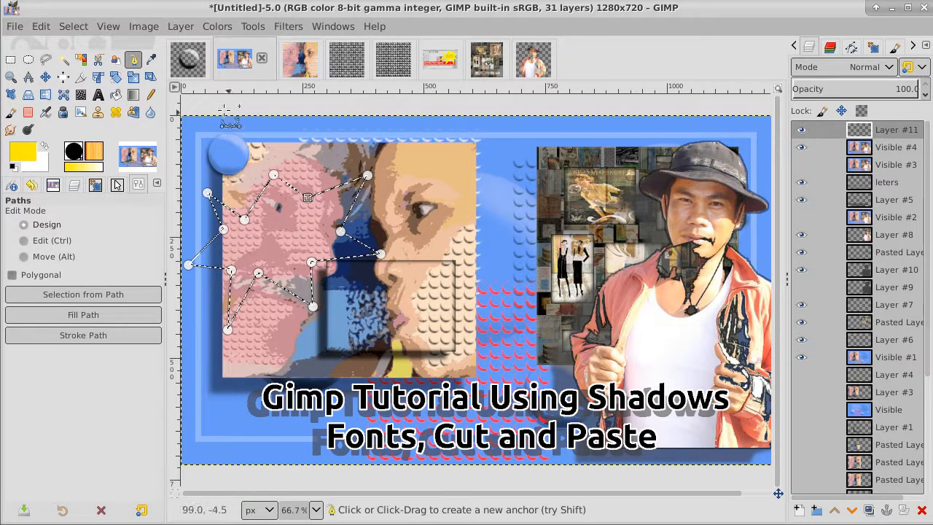
click(116, 94)
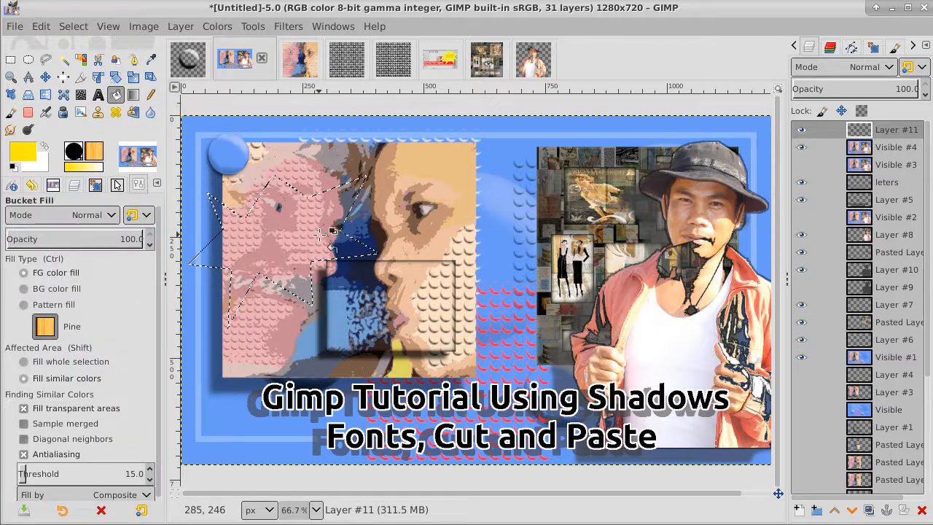
click(281, 236)
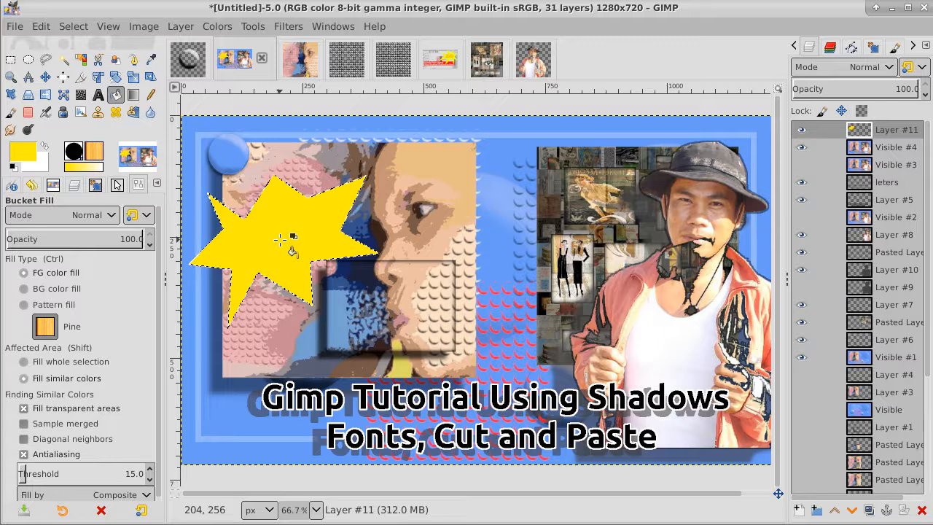
click(78, 25)
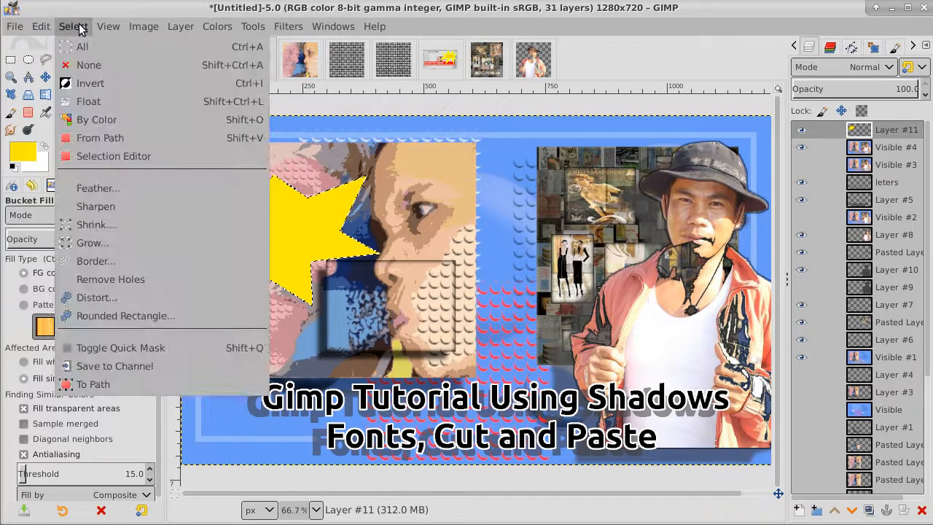
click(89, 65)
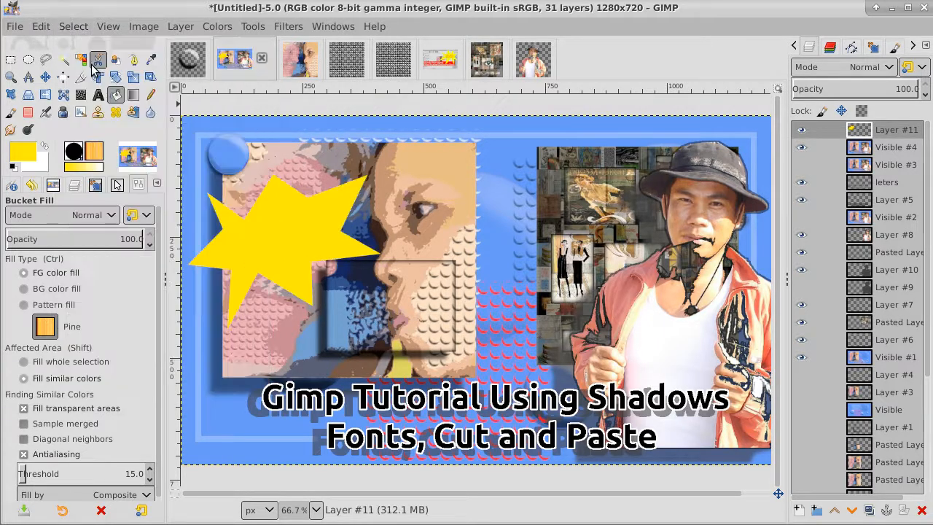
Add a new layer on top of the stack and start a text box on the yellow star with red ff0000 text.
click(797, 510)
click(904, 510)
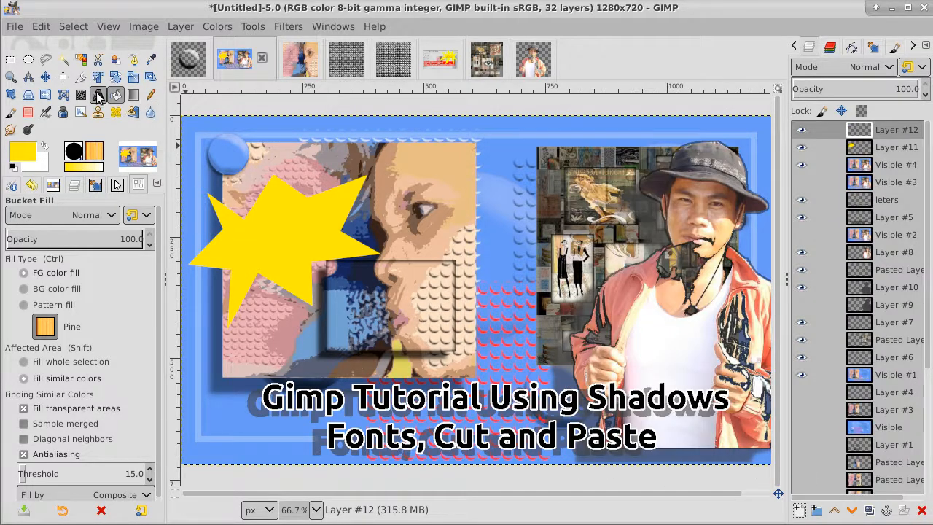
click(98, 95)
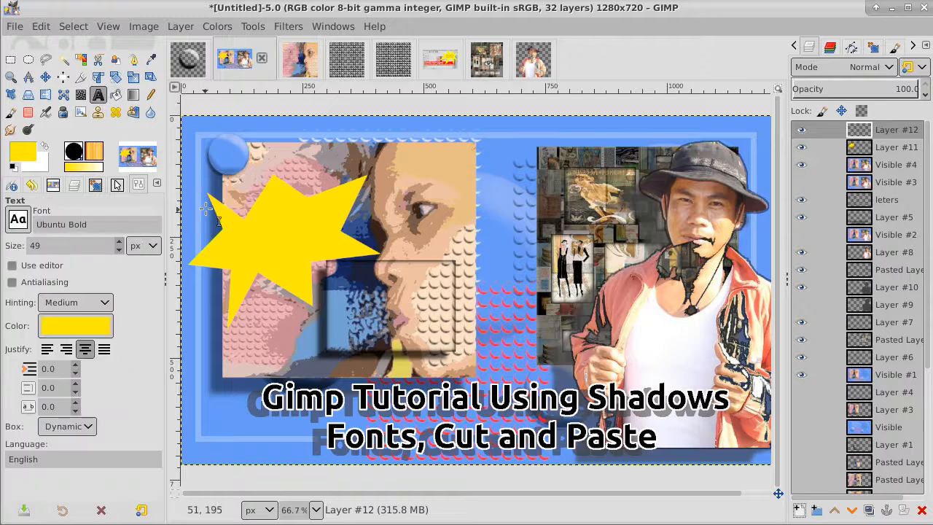
click(250, 229)
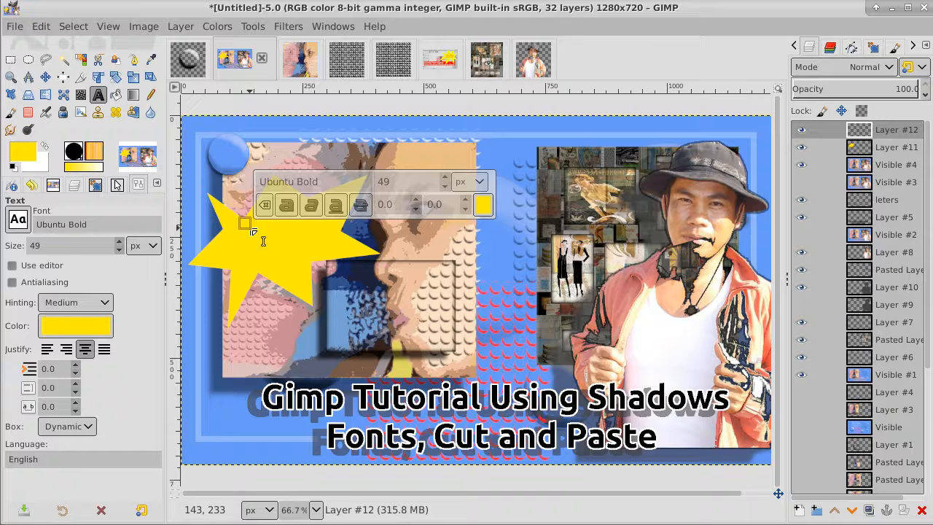
click(481, 206)
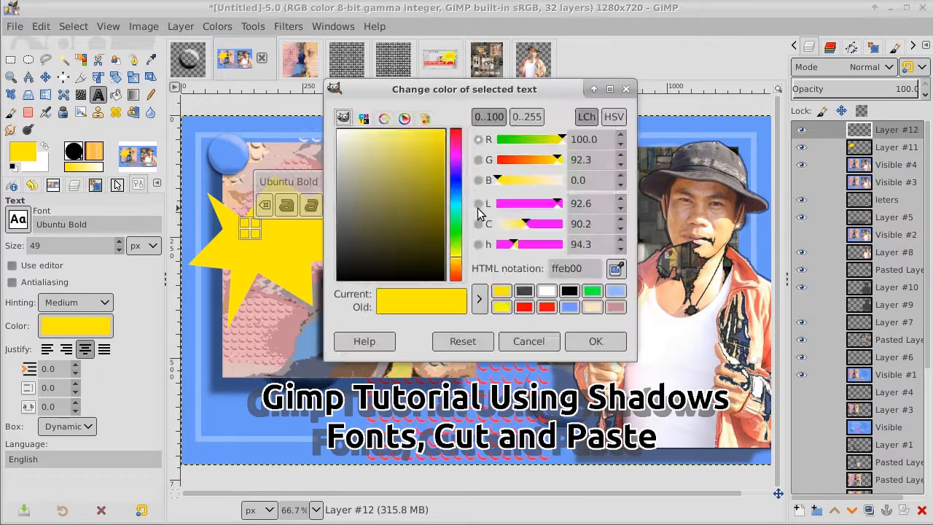
drag(456, 257, 459, 288)
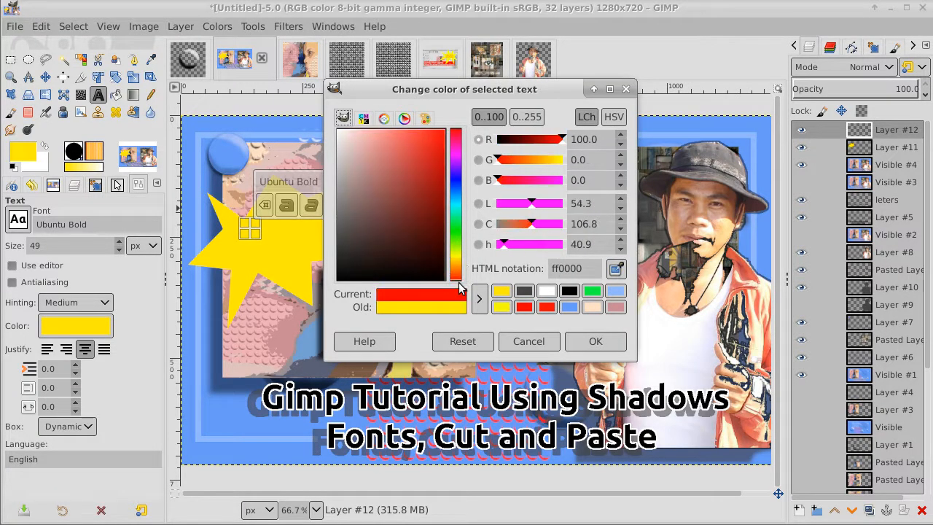
click(594, 341)
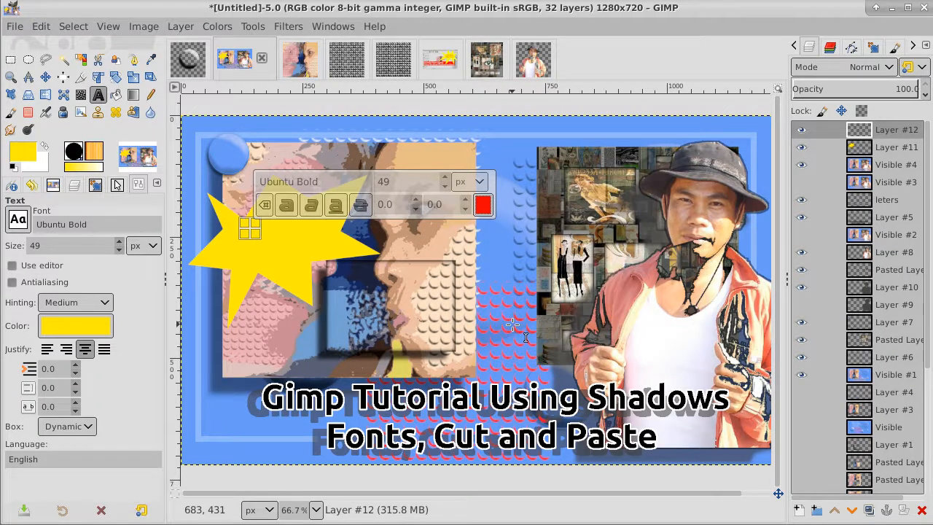
Write "GIMP TUTORIAL" on two lines in the text box over the star.
text(GIMP)
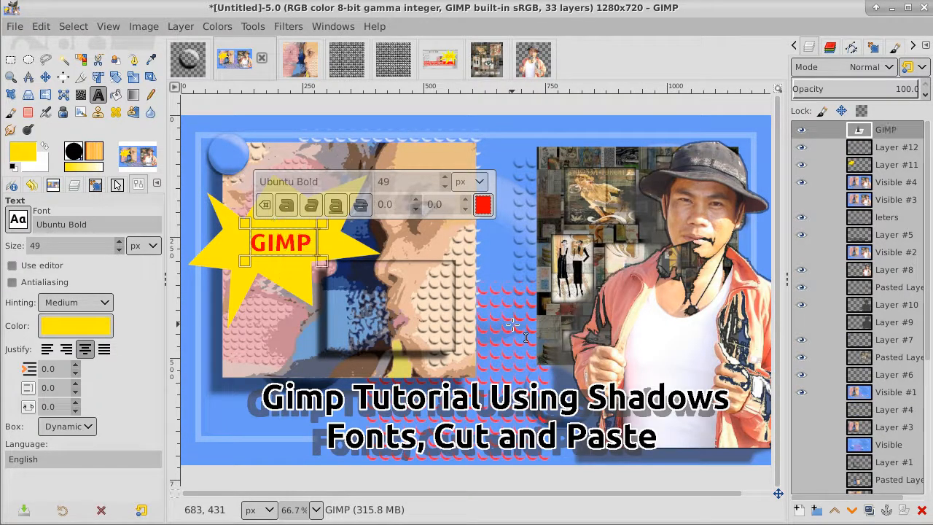
key(Return)
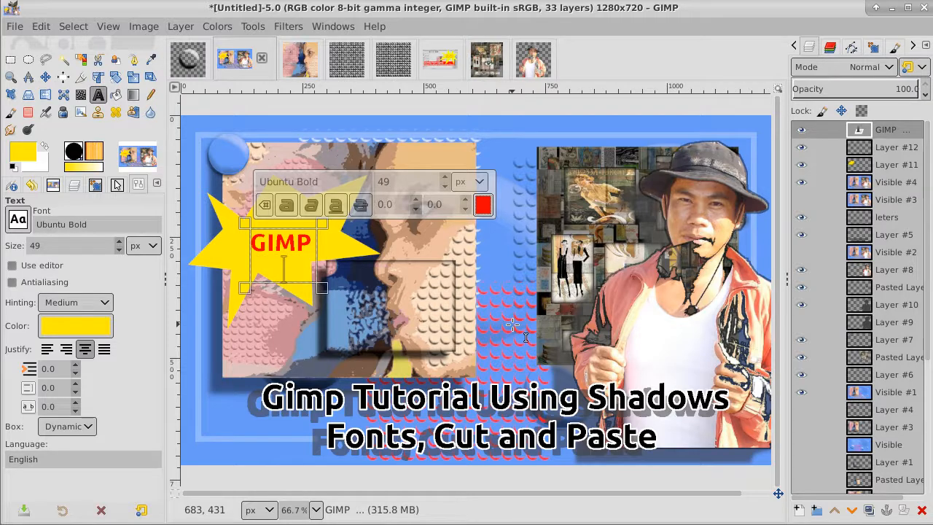
text(TUT)
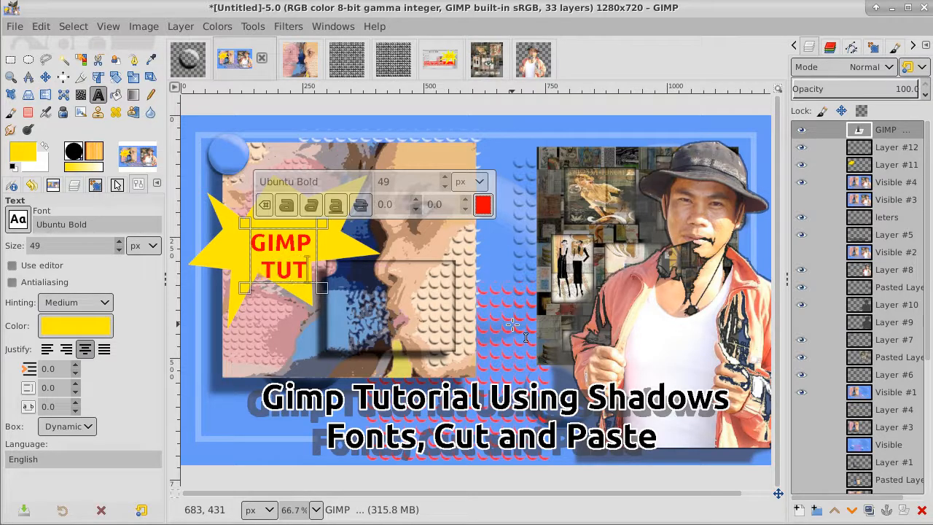
text(ORIAL)
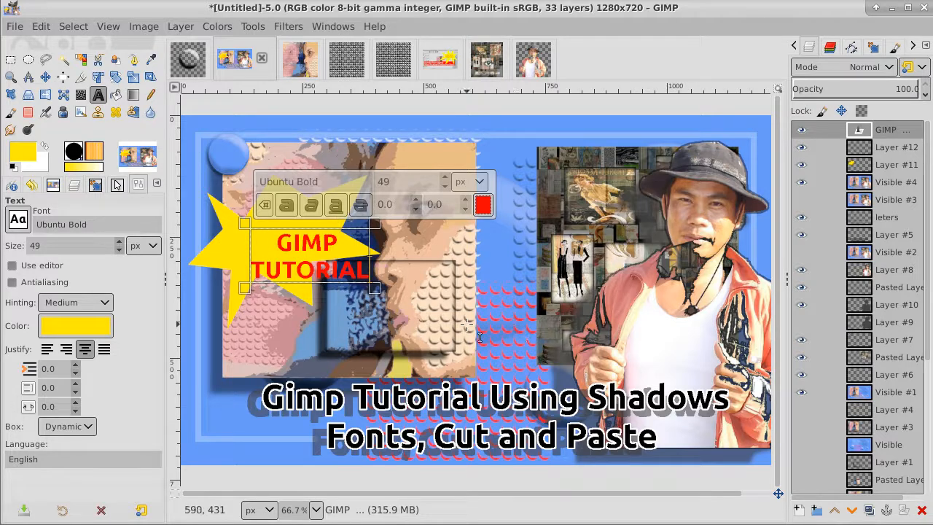
Set the font size of the whole GIMP TUTORIAL text to 44 px.
click(285, 245)
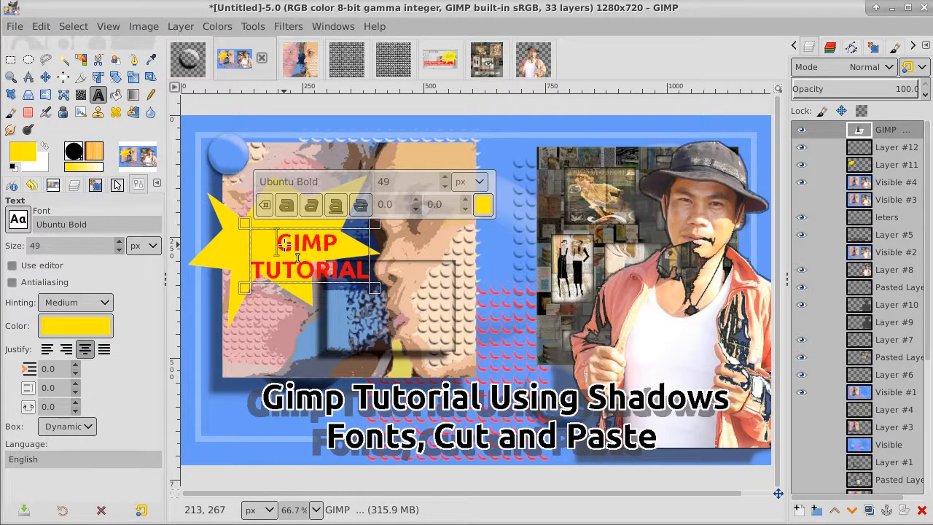
key(ctrl+a)
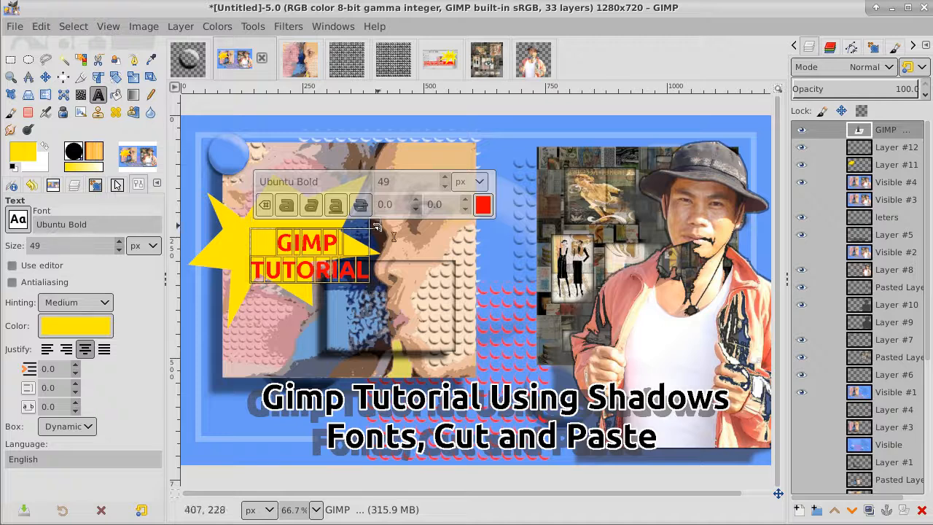
click(445, 186)
click(445, 187)
click(446, 187)
click(445, 186)
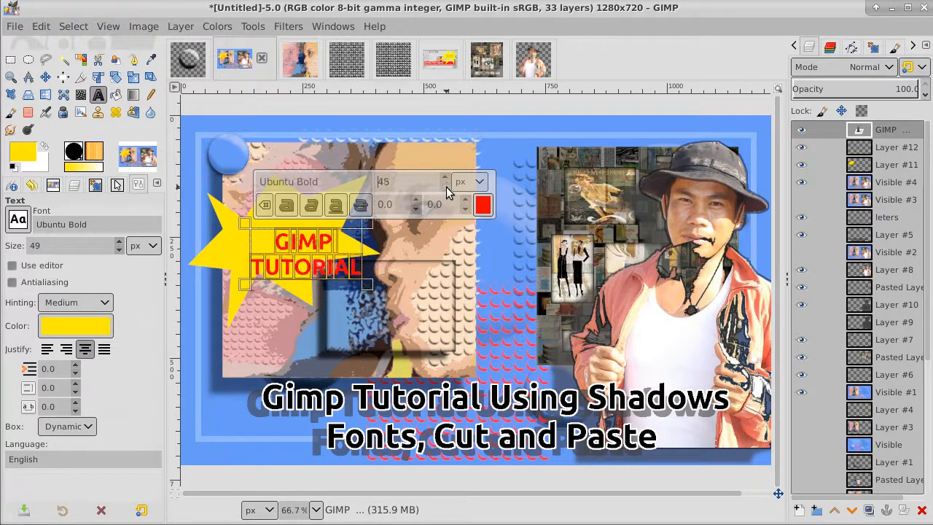
click(446, 187)
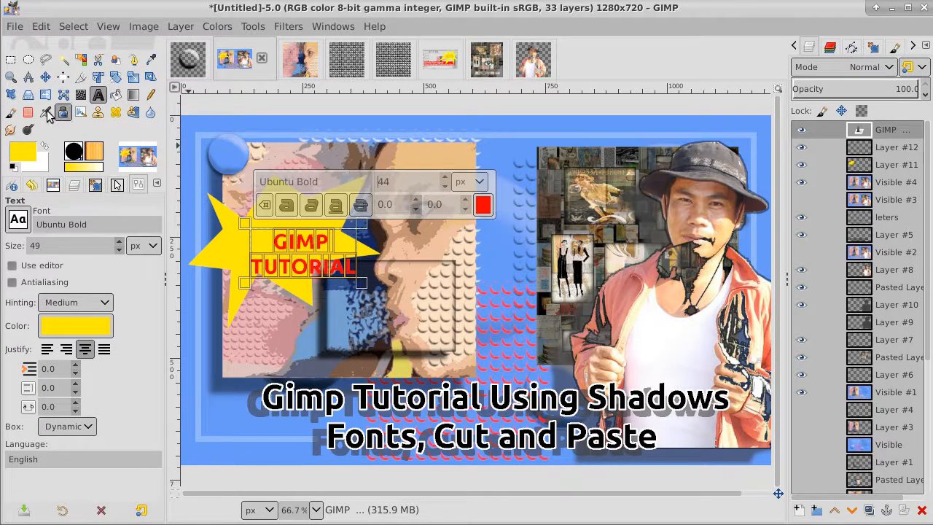
Rotate the GIMP TUTORIAL text by about -23.74 degrees and move it to the middle of the yellow star.
click(44, 78)
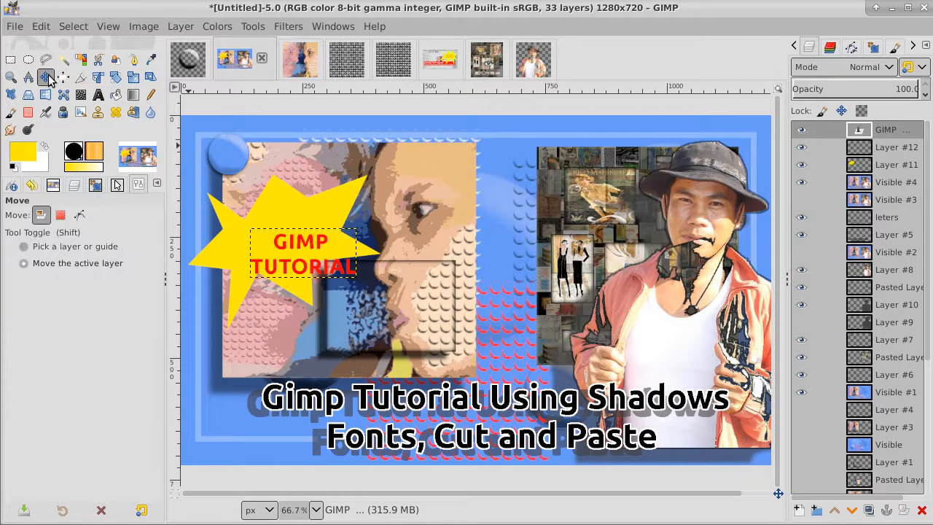
click(116, 78)
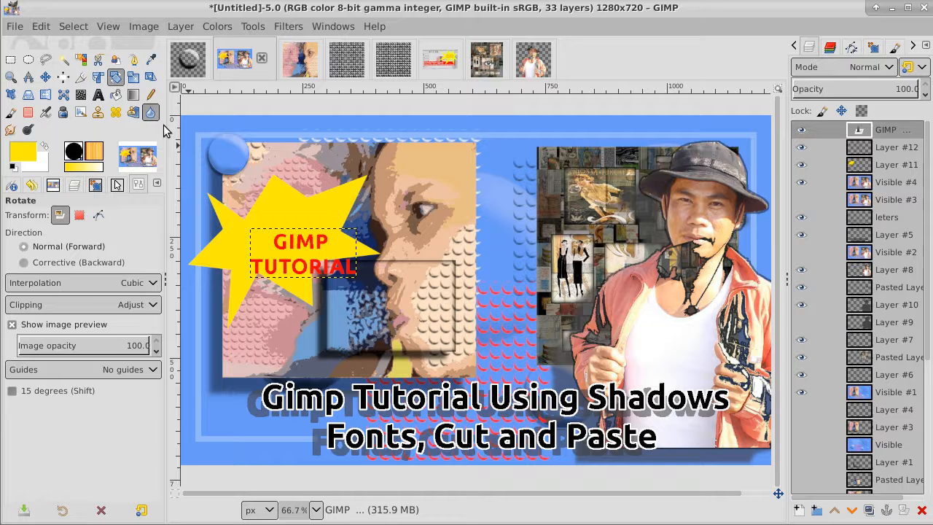
click(337, 255)
drag(350, 252, 348, 235)
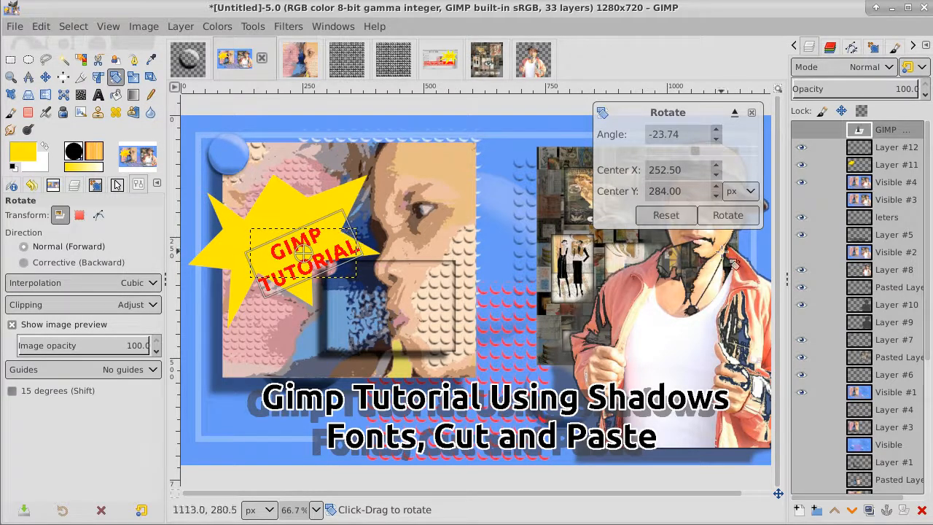
click(723, 216)
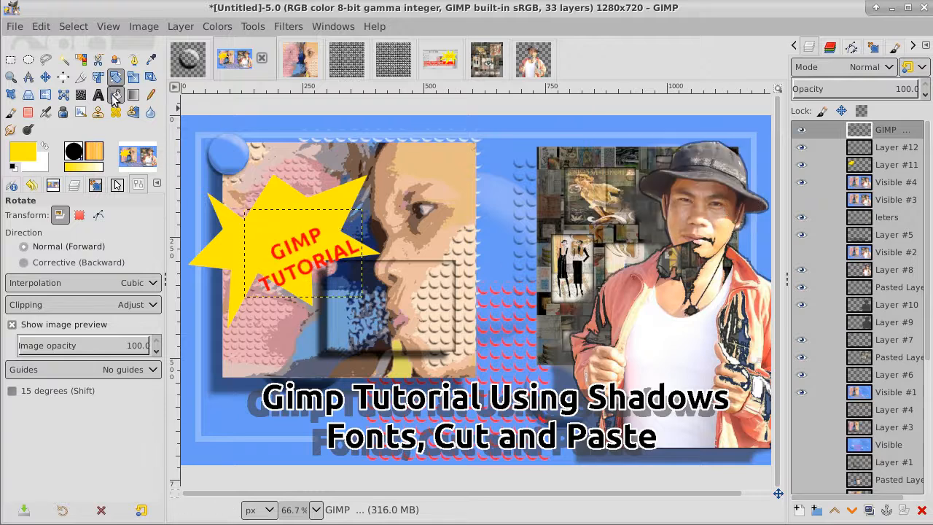
click(45, 77)
mouse_move(316, 235)
mouse_down()
mouse_move(293, 211)
mouse_move(305, 229)
mouse_up()
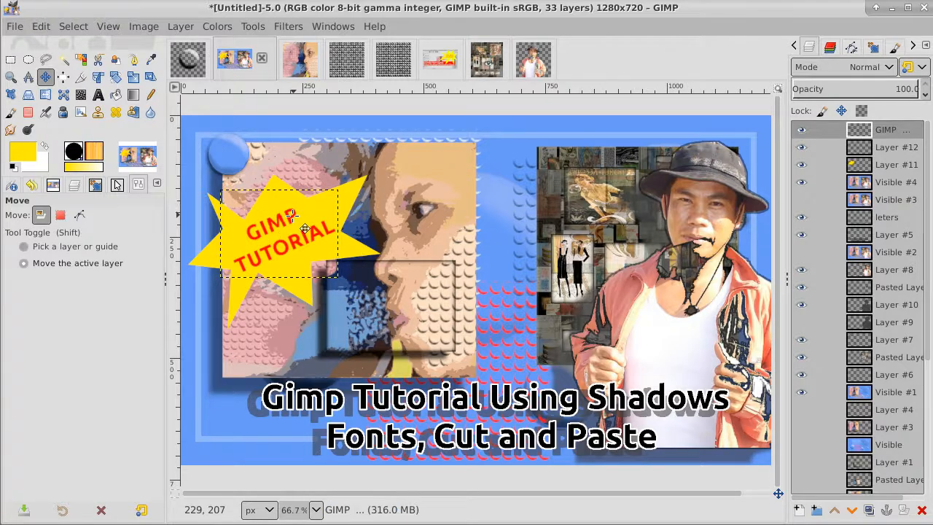
Expand the GIMP TUTORIAL layer to the image size and select its lettering by inverting a by-color selection of the transparent area.
right_click(890, 134)
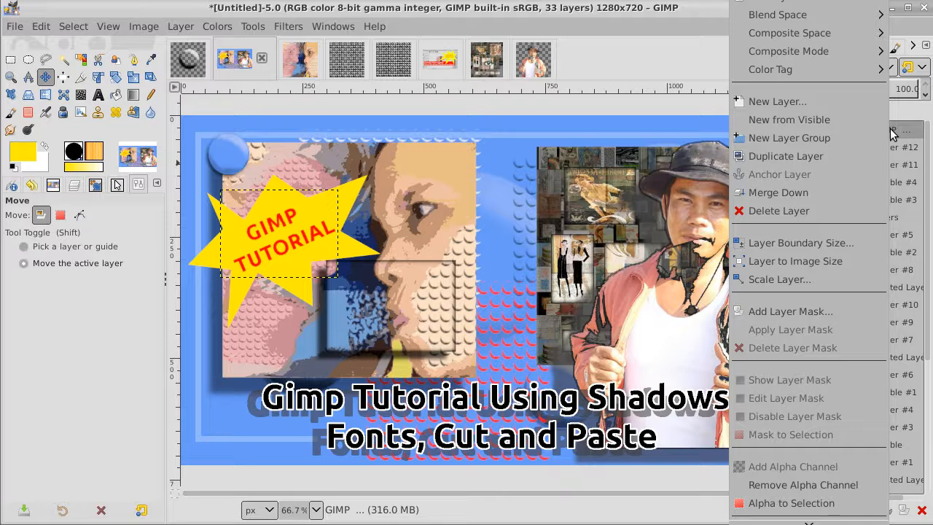
click(831, 263)
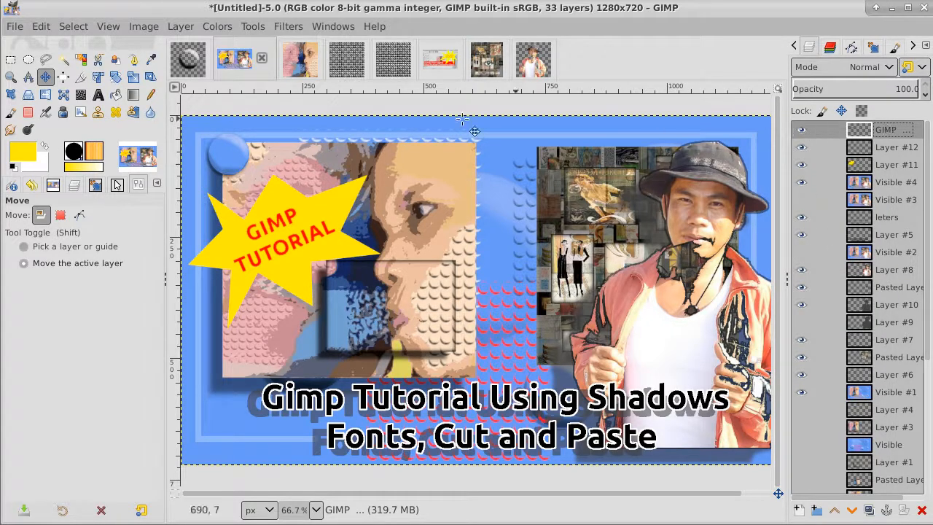
click(80, 60)
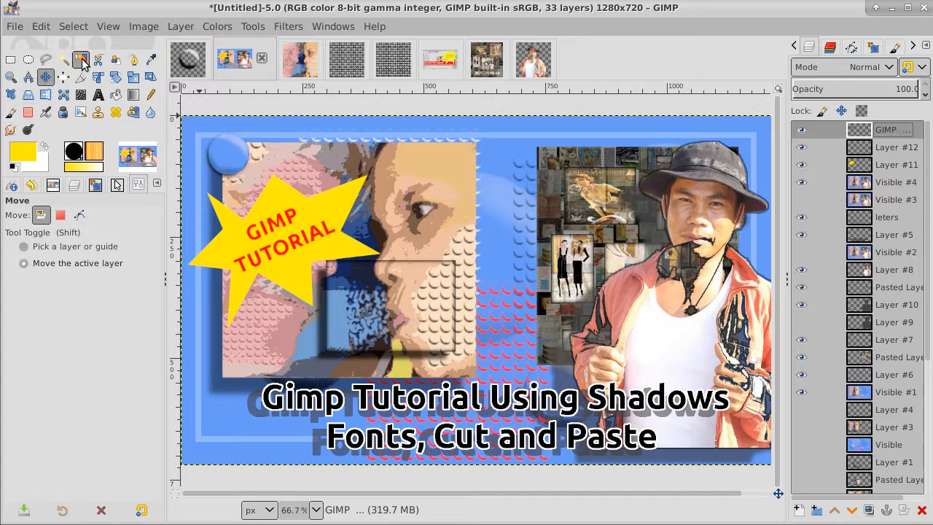
click(274, 192)
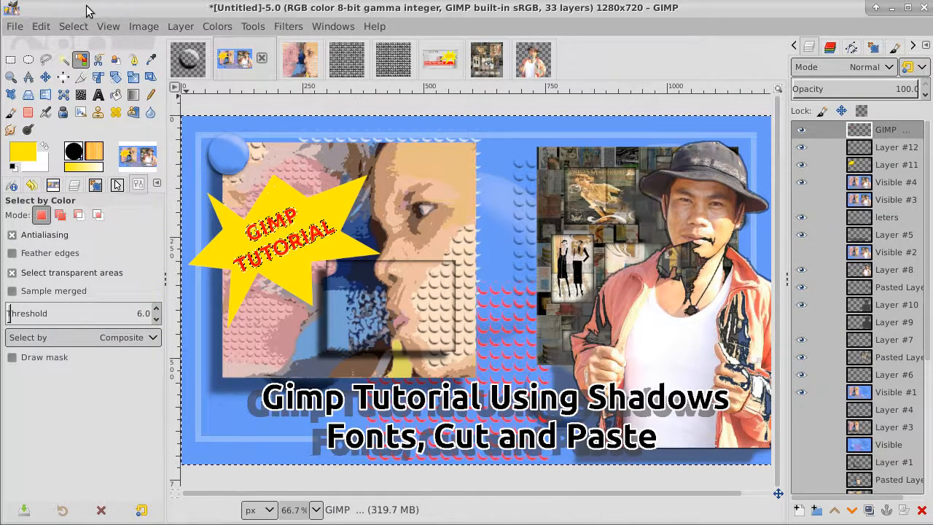
click(77, 28)
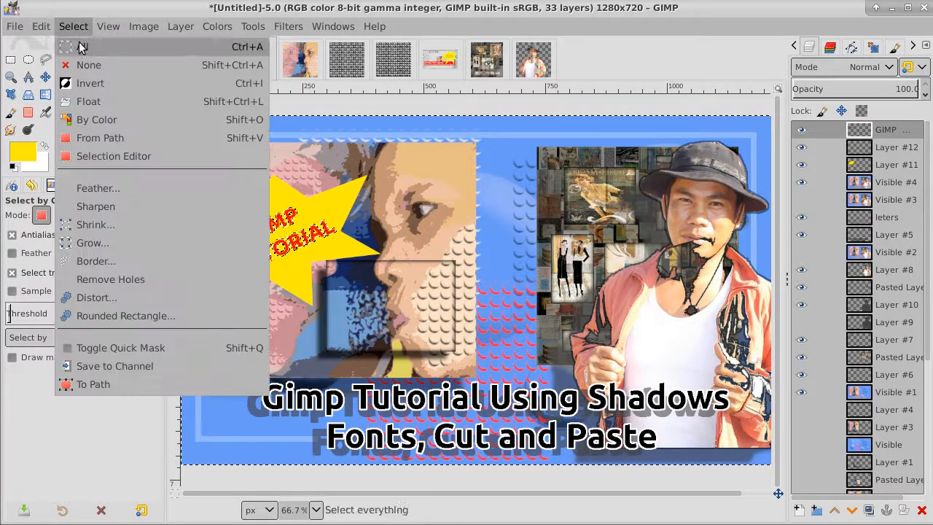
click(99, 84)
Grow the selection around the GIMP TUTORIAL lettering by 1 px.
click(42, 28)
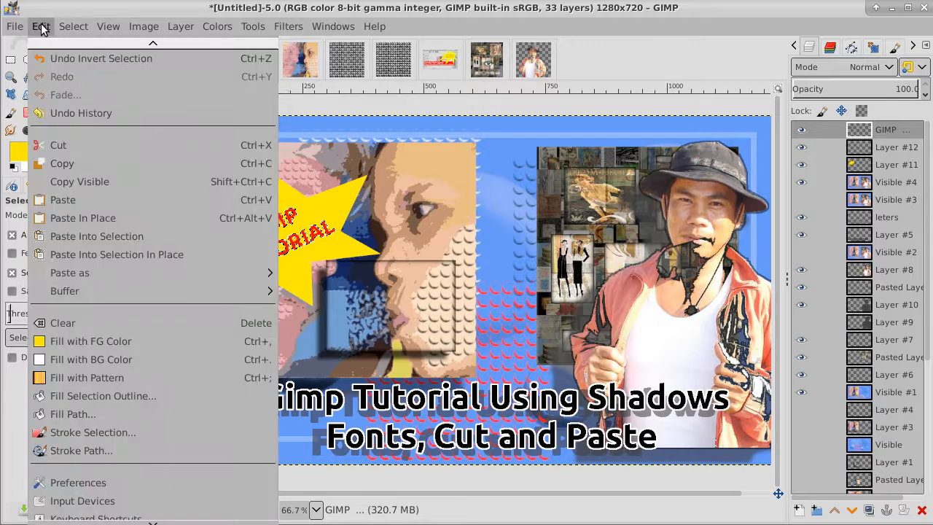
mouse_move(73, 26)
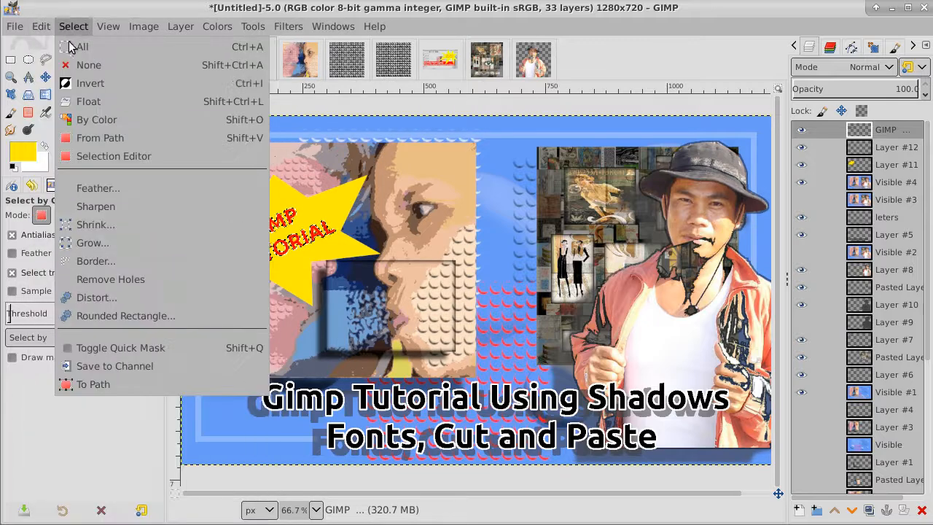
click(92, 243)
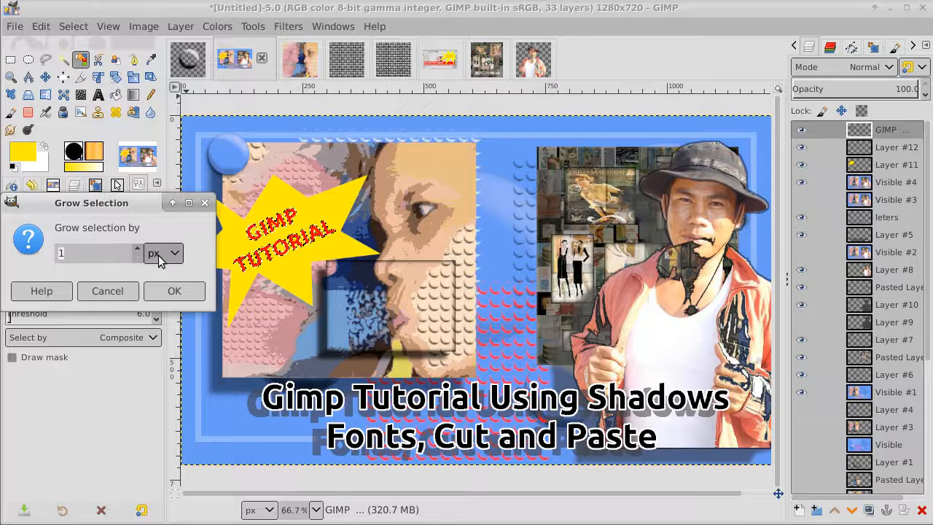
click(175, 291)
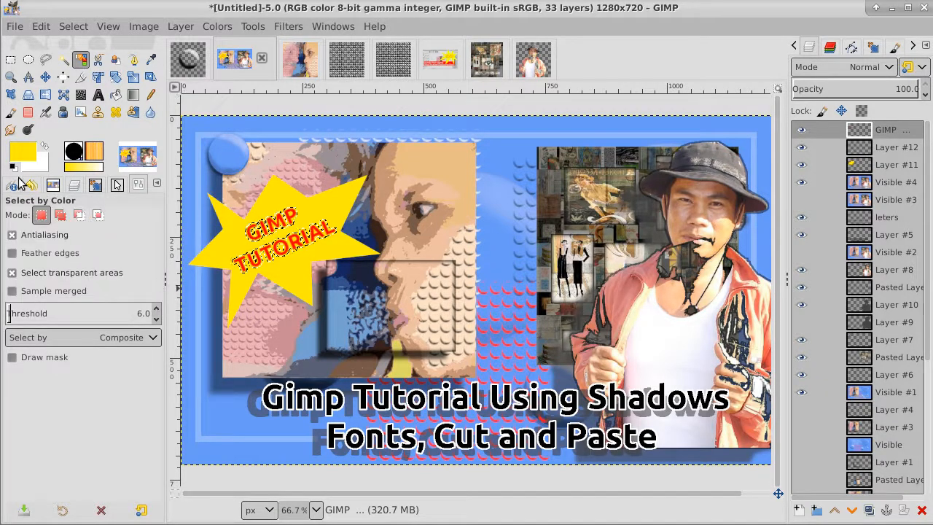
Reset the foreground and background colors to the default black and white.
click(45, 149)
click(46, 150)
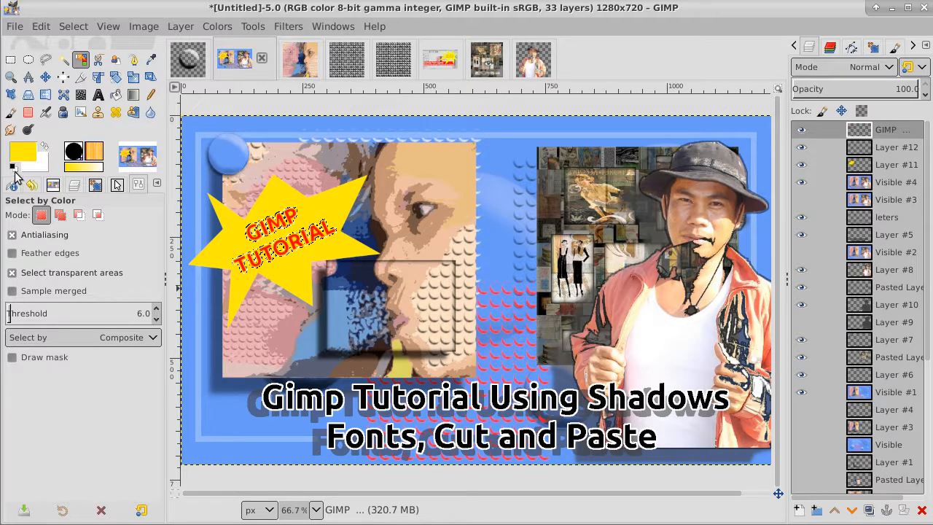
click(15, 167)
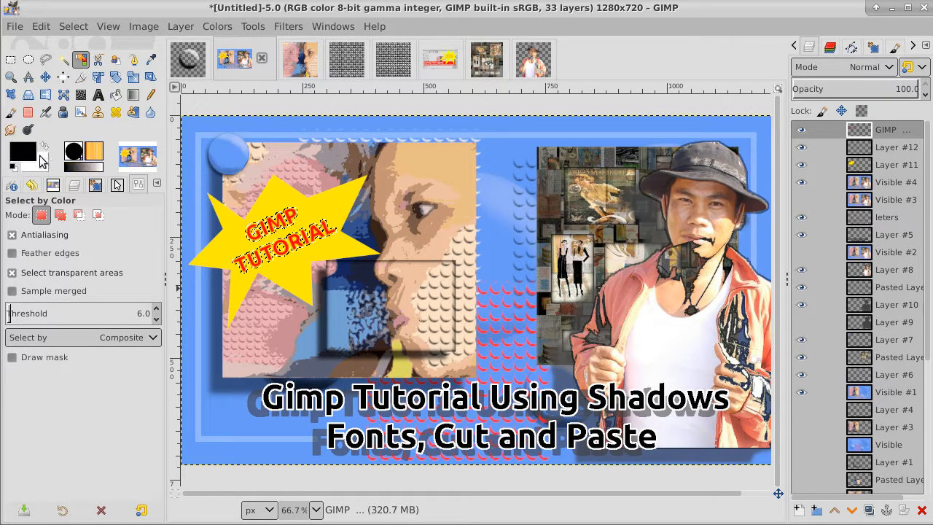
Add a transparent 1280 x 720 px layer directly above Layer #12, beneath the GIMP TUTORIAL text layer.
click(881, 146)
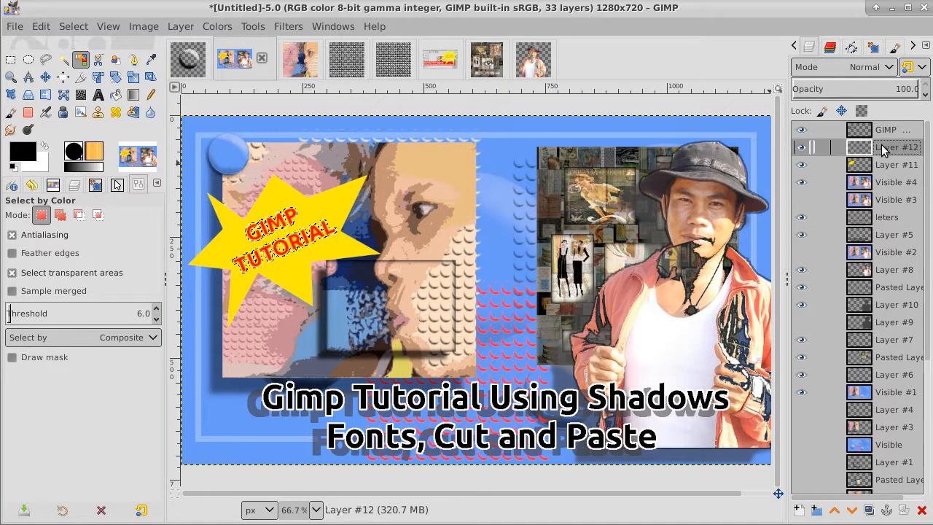
click(798, 510)
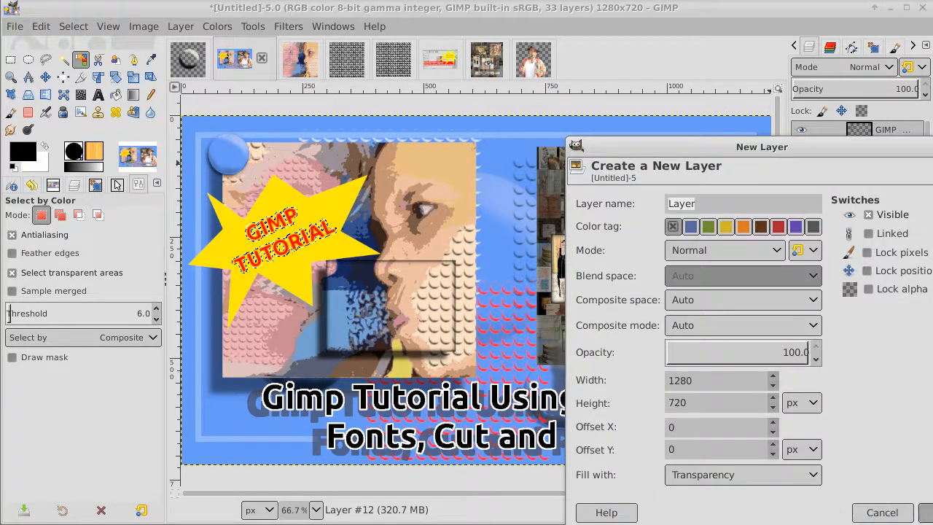
click(926, 512)
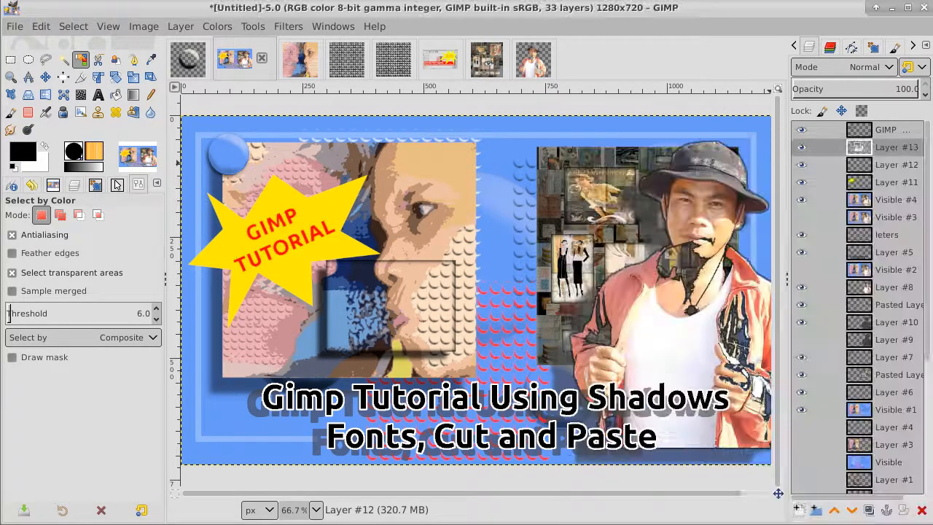
click(893, 151)
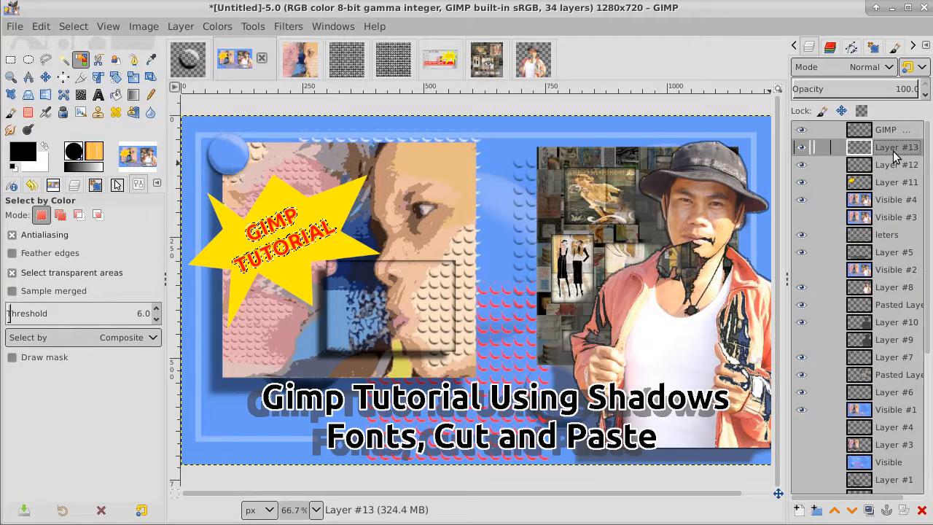
Bucket-fill the grown lettering selection with black on the new layer to outline the GIMP TUTORIAL text, and clear the selection.
click(116, 94)
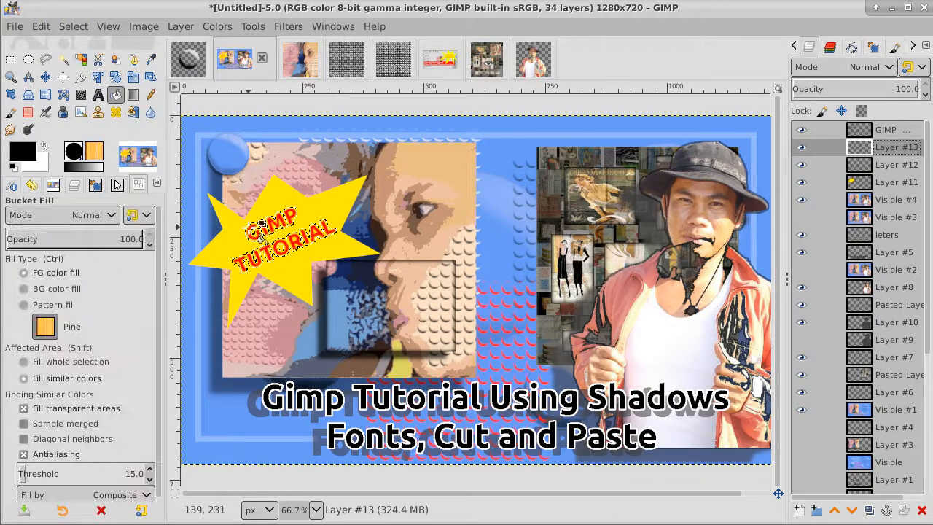
click(41, 27)
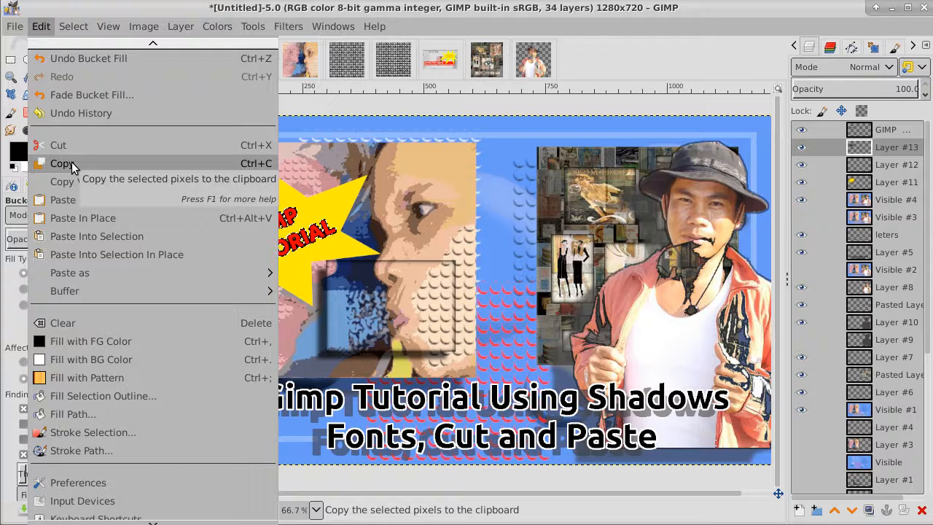
mouse_move(73, 26)
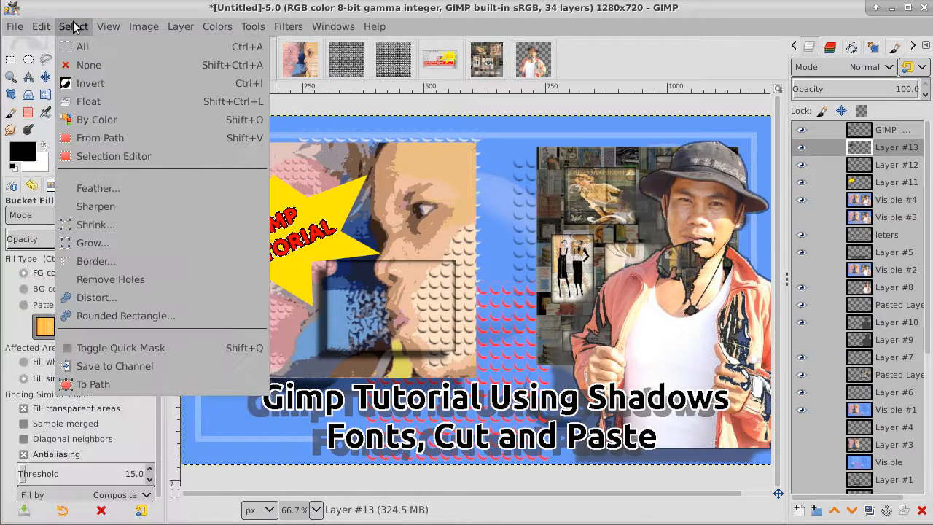
click(86, 65)
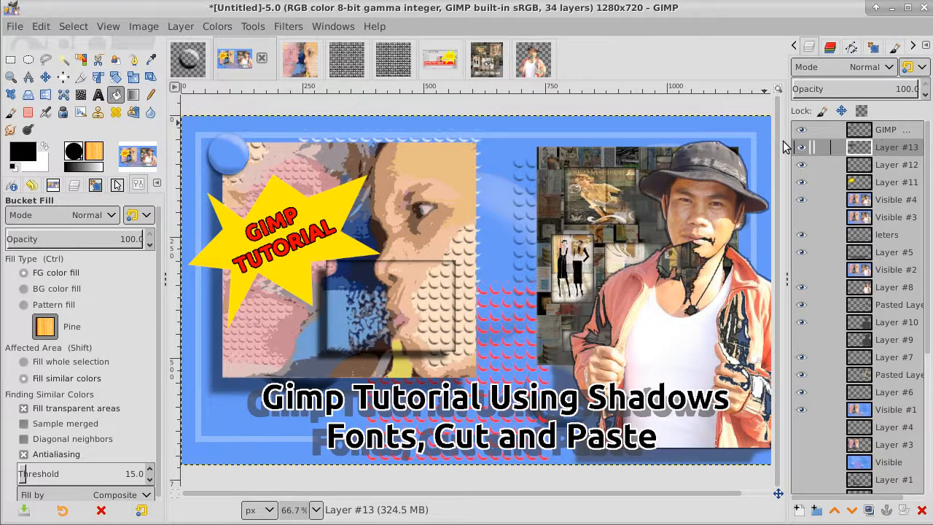
Save the image as thumbnail.xcf in the Documents folder.
click(15, 26)
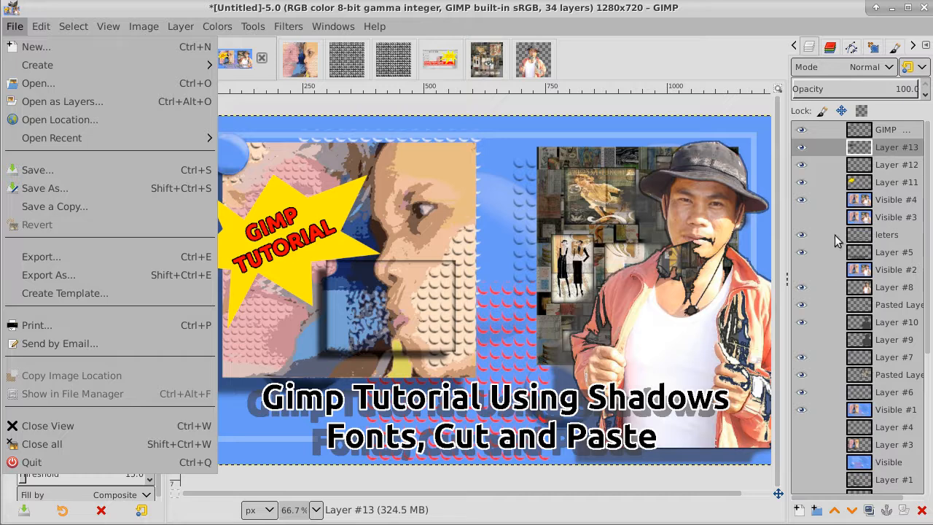
click(27, 190)
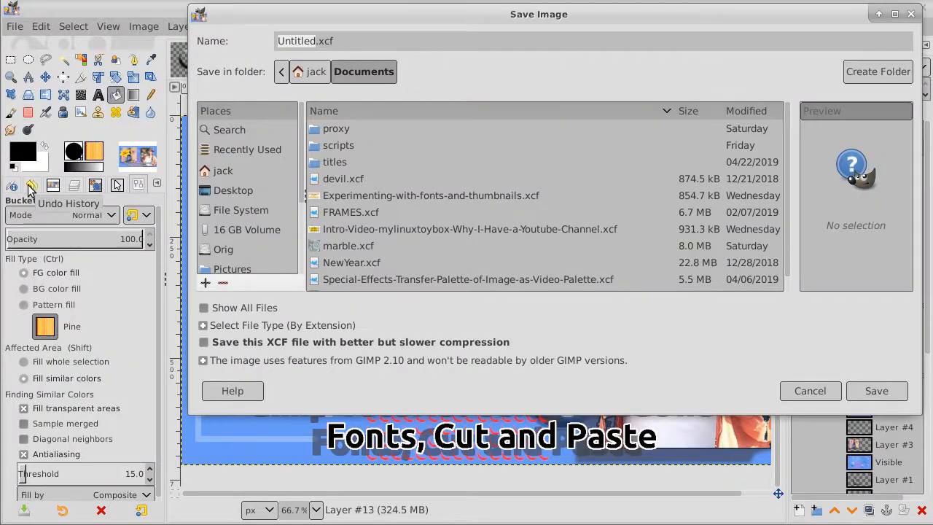
text(t)
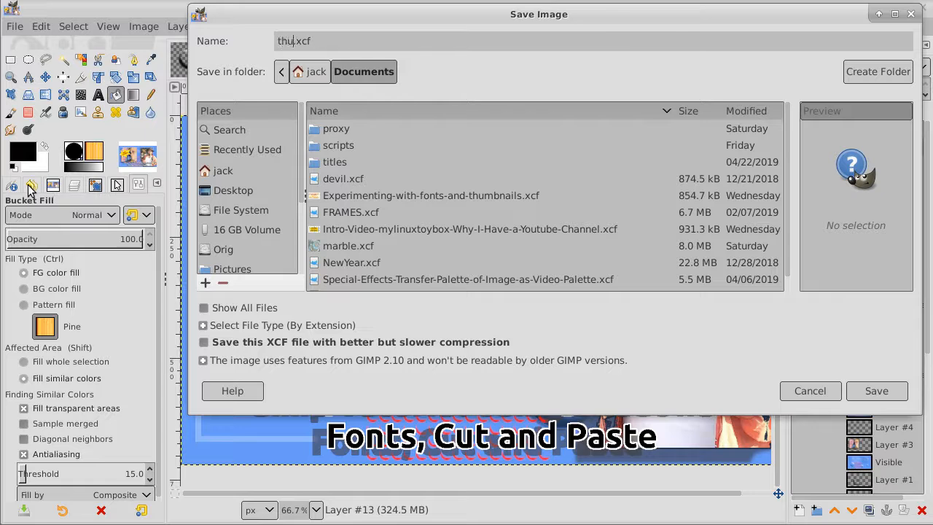
text(humnail)
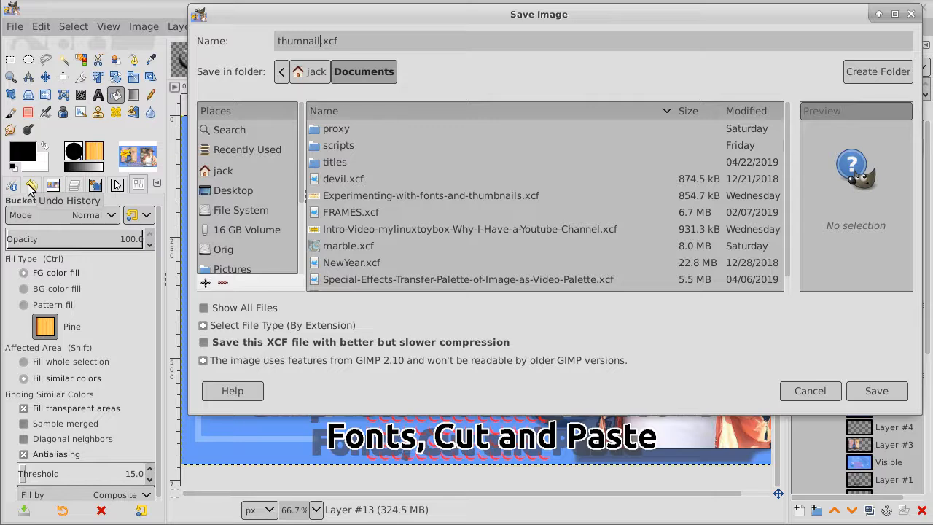
key(Left)
key(Left)
key(Left)
key(Left)
key(Left)
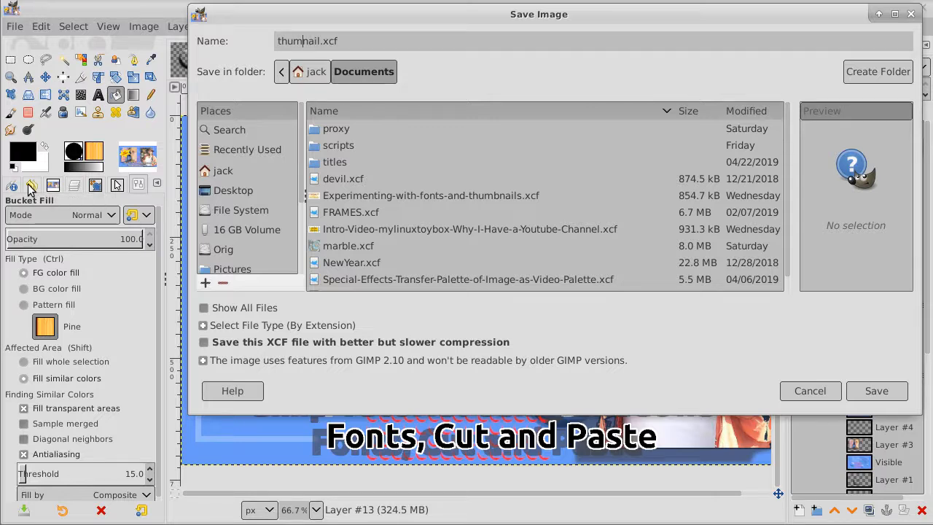
text(b)
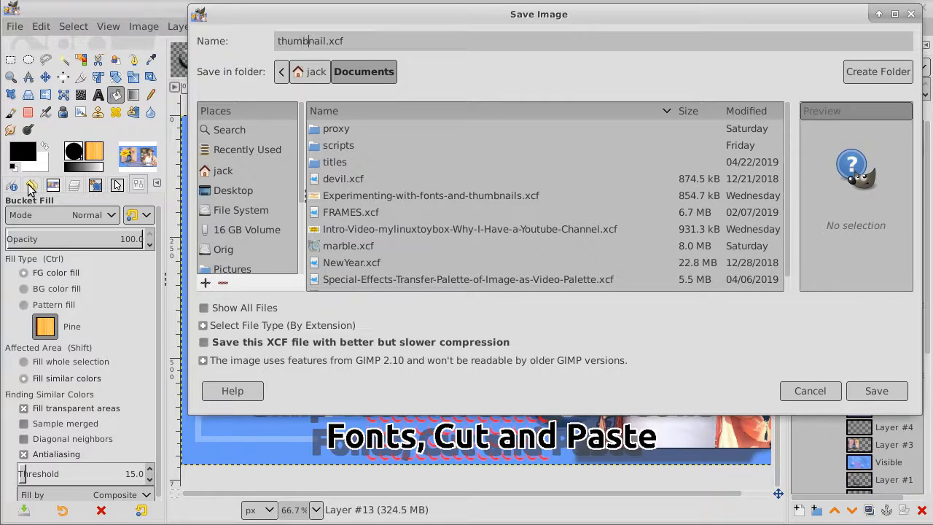
click(875, 393)
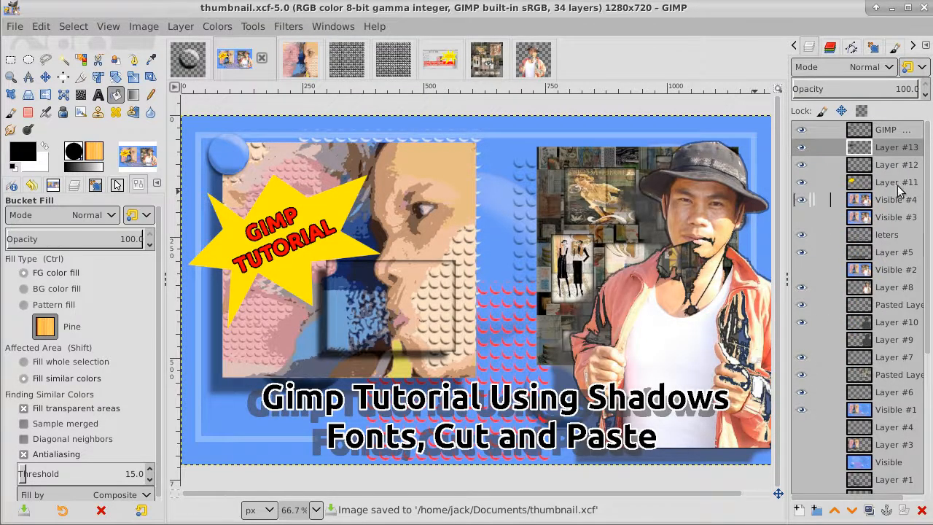
Create a new layer from the visible image above the GIMP TUTORIAL text layer.
right_click(883, 129)
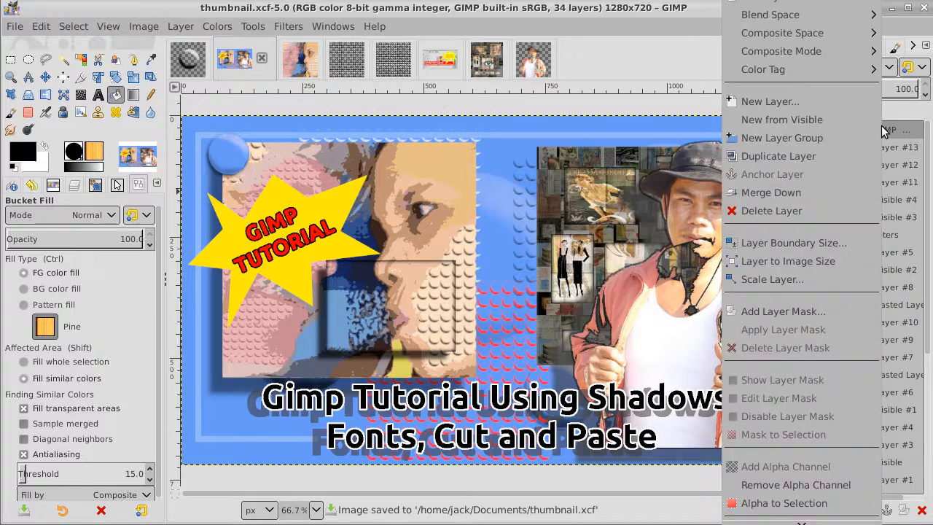
click(821, 114)
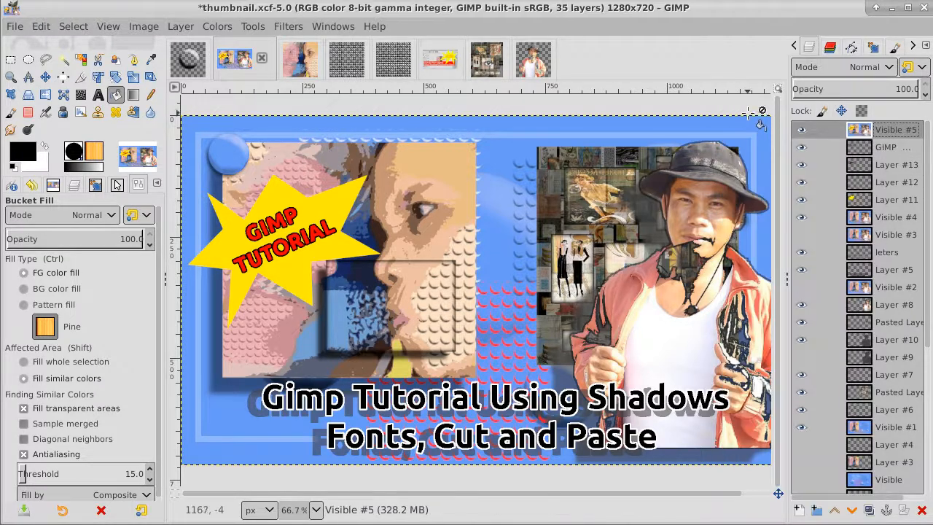
Start exporting the image to the ScreenCaptures folder, taking the name of the existing Creating-Video-From-Images JPG as the starting file name.
click(9, 26)
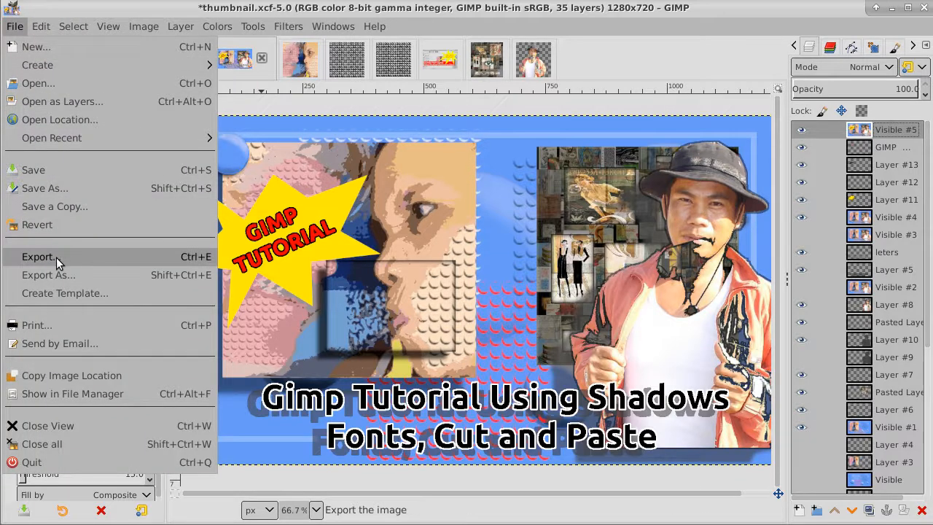
click(91, 274)
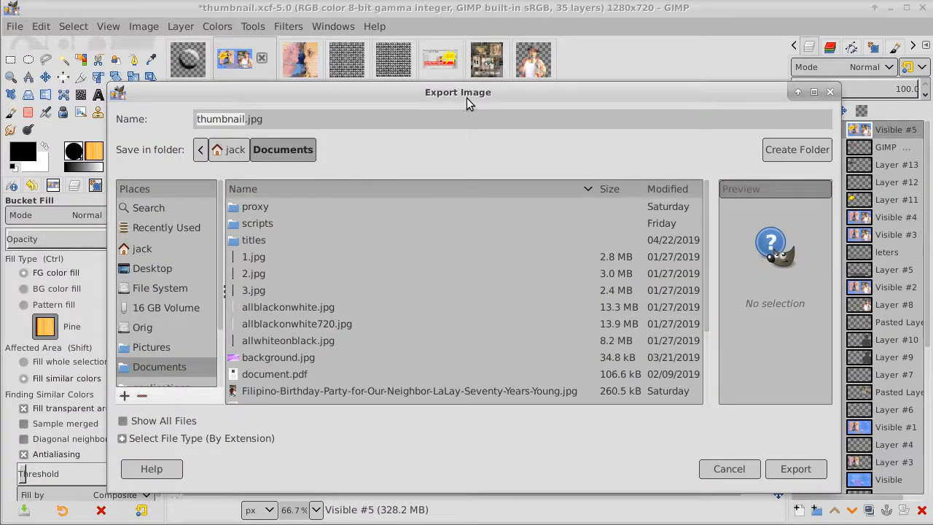
click(154, 226)
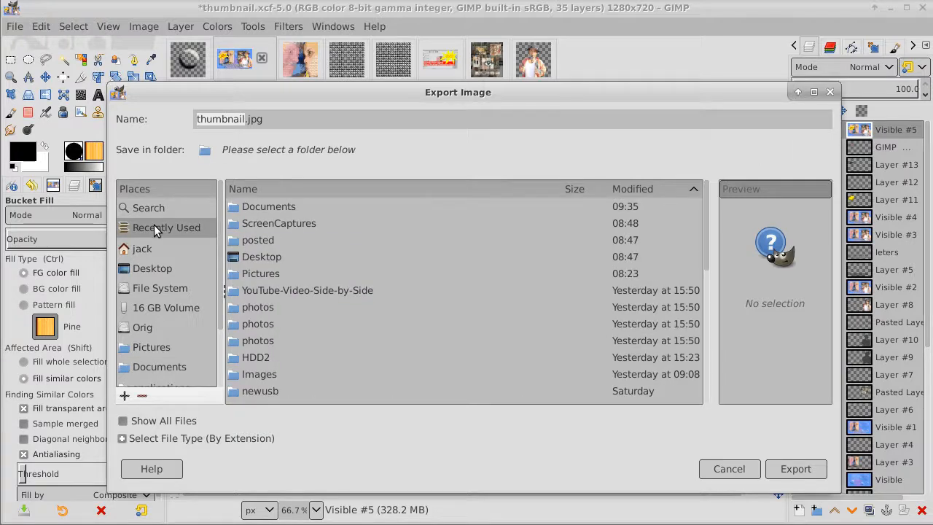
double_click(233, 225)
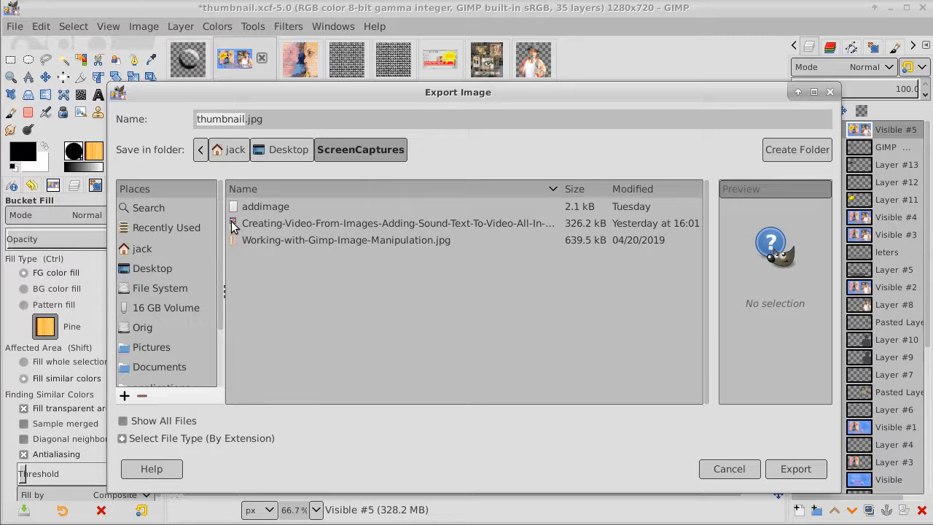
click(303, 221)
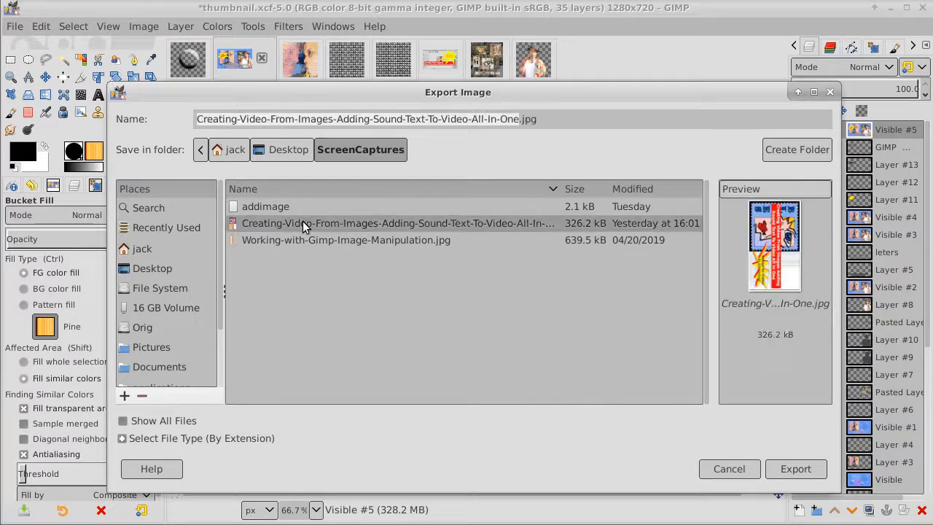
Insert "Gimp-Tutorial-" at the beginning of the export file name.
click(472, 121)
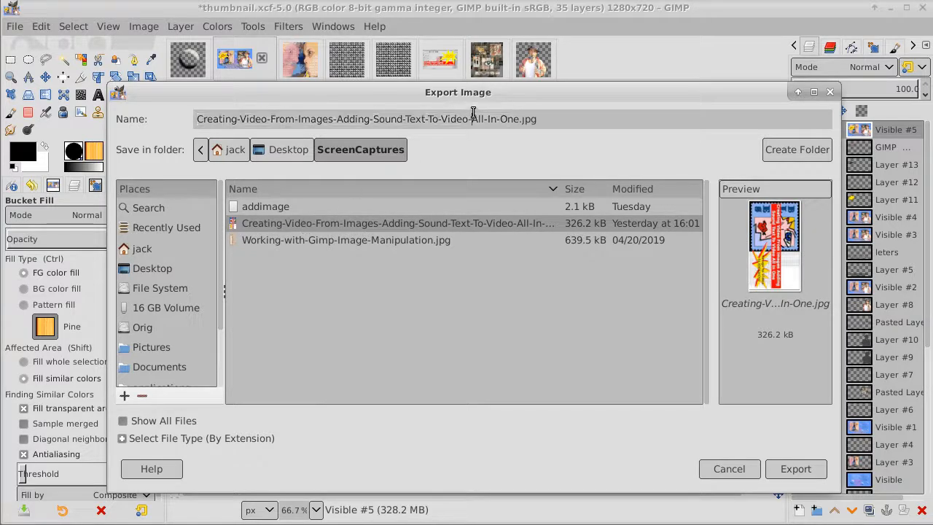
drag(529, 95, 552, 236)
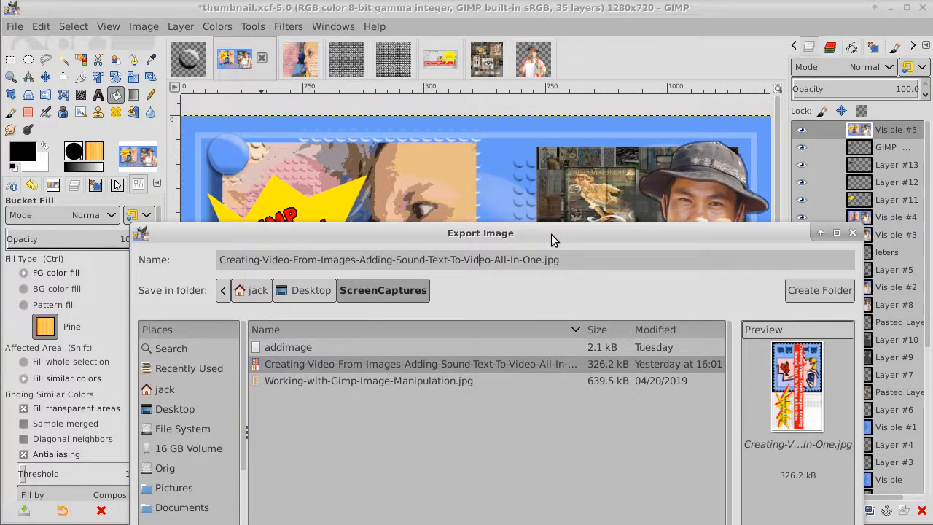
key(Left)
key(Left)
key(Left)
key(Left)
key(Left)
key(Left)
key(Left)
key(Left)
key(Left)
key(Left)
key(Left)
key(Left)
key(Left)
key(Left)
key(Left)
key(Left)
key(Left)
key(Left)
key(Left)
key(Left)
key(Left)
key(Left)
key(Left)
key(Left)
key(Left)
key(Left)
key(Left)
key(Left)
key(Left)
key(Left)
key(Left)
text(Gi)
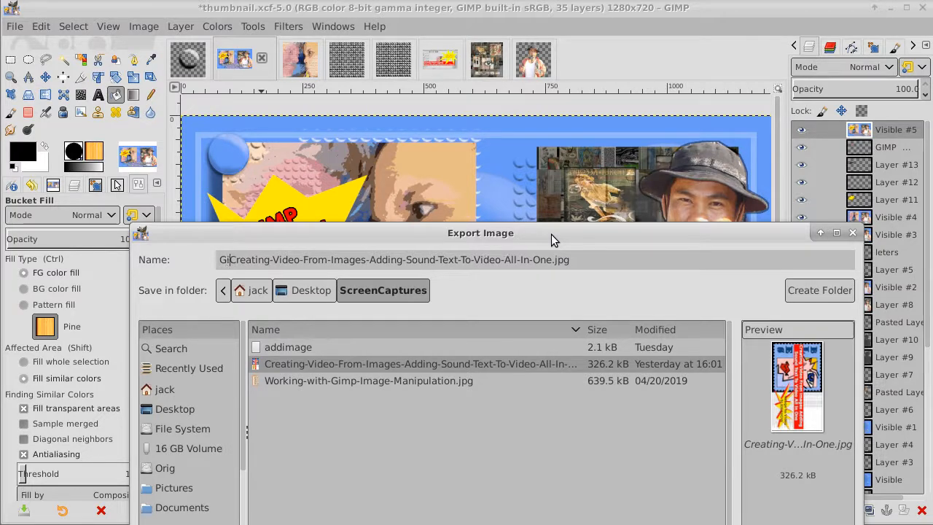
text(im)
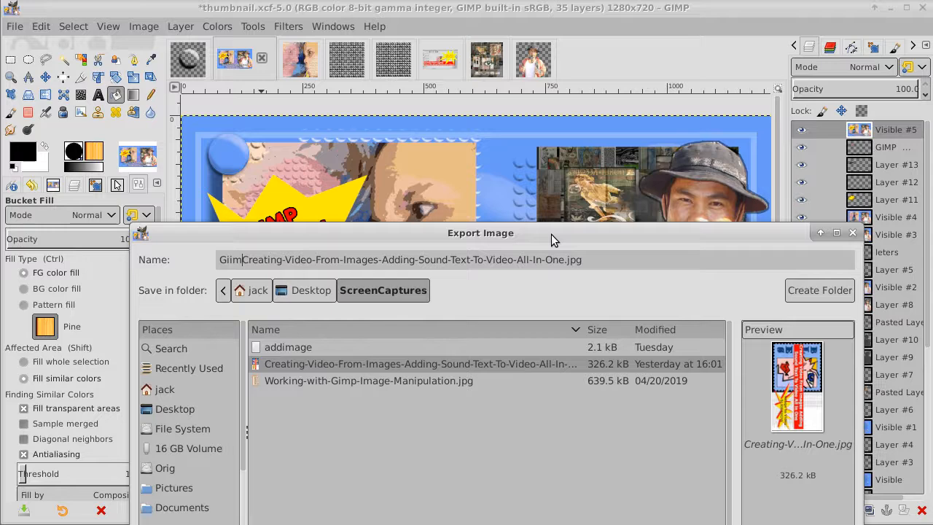
key(BackSpace)
key(BackSpace)
key(BackSpace)
key(BackSpace)
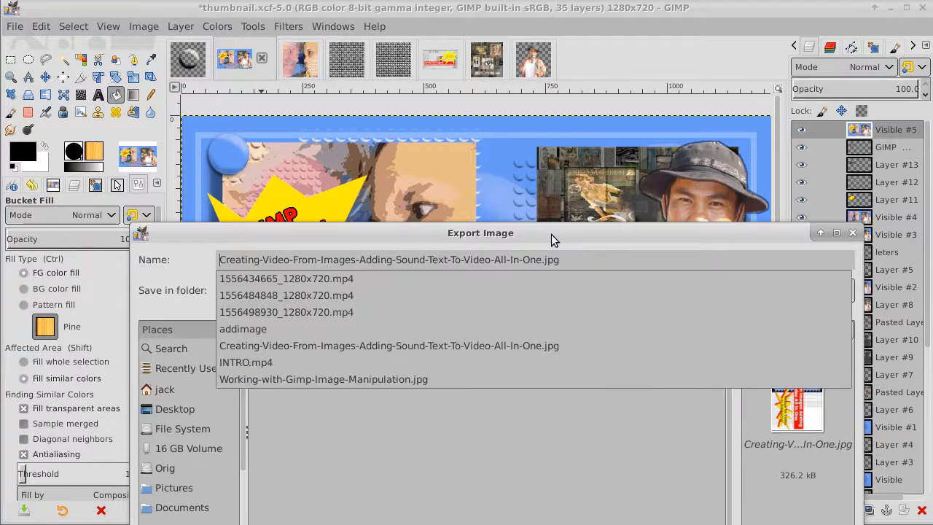
text(Gimp)
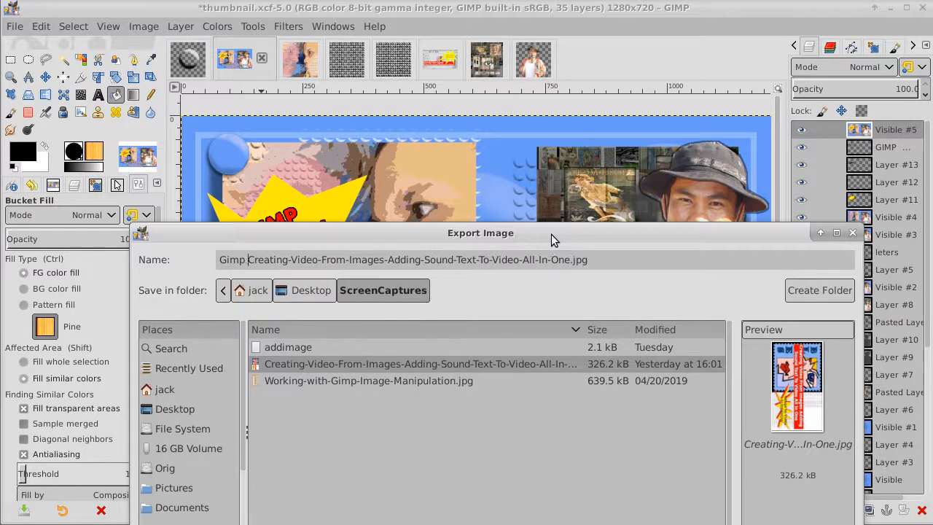
key(BackSpace)
text(-T)
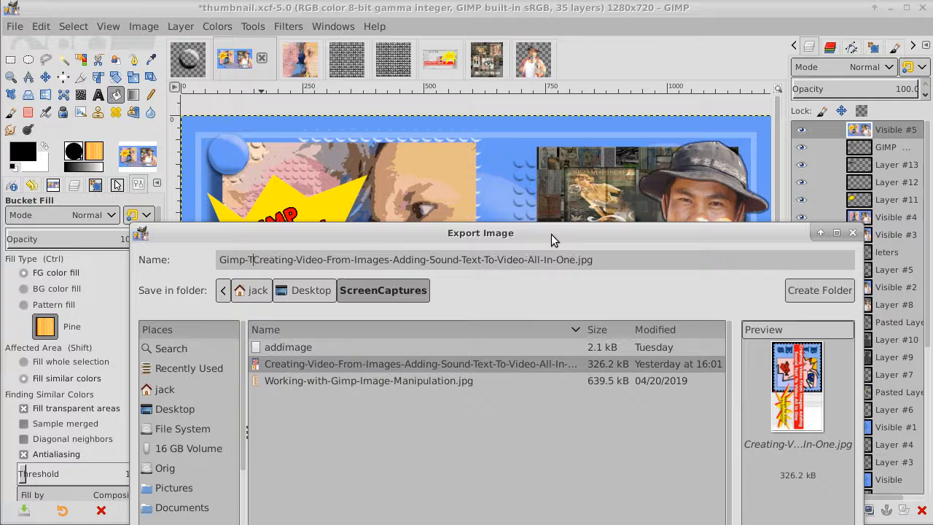
text(utori)
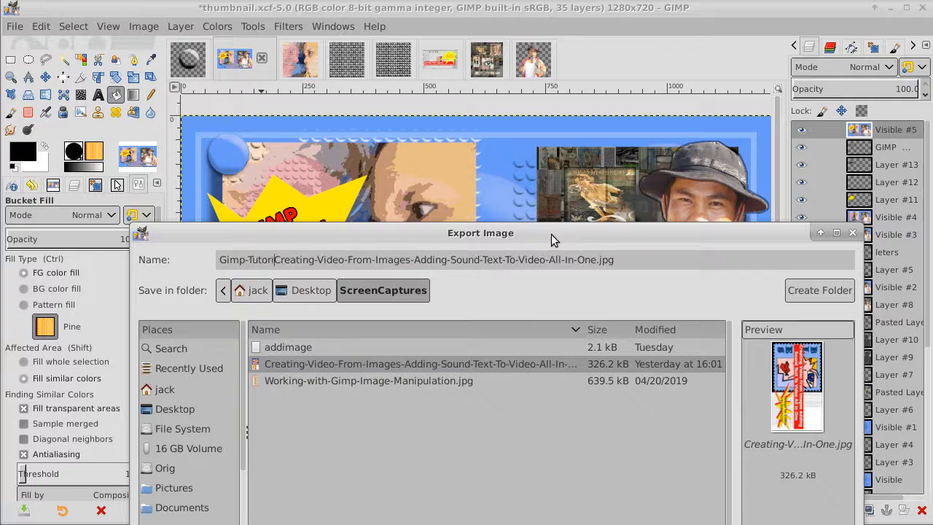
text(al)
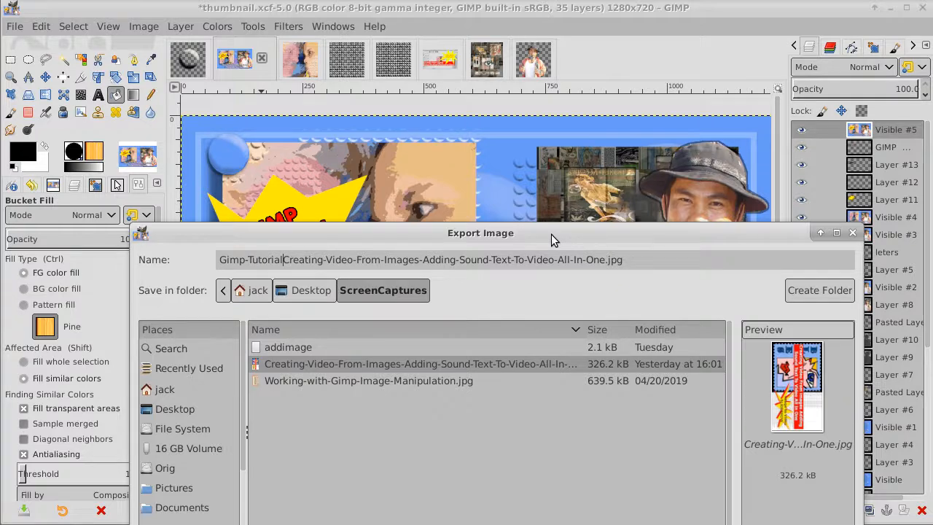
text(-)
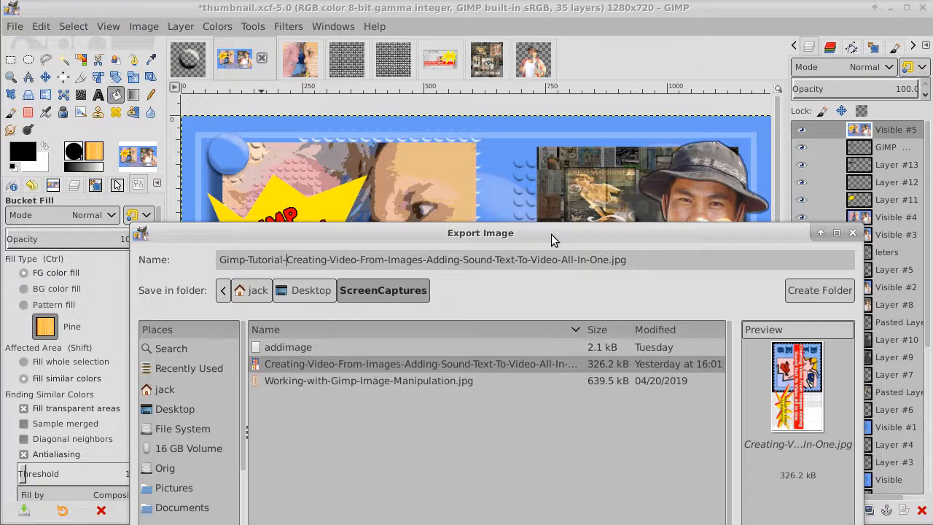
Delete the rest of the old export file name between "Gimp-Tutorial-" and the .jpg extension.
key(Delete)
key(Delete)
key(Delete)
key(Delete)
key(Delete)
key(Delete)
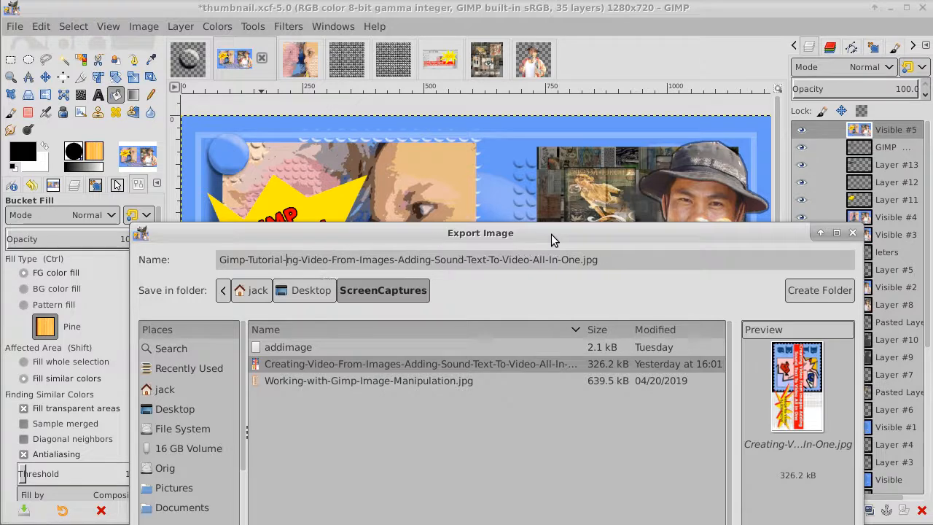
key(Delete)
key(Delete)
key(Delete)
key(Delete)
key(Delete)
key(Delete)
key(Delete)
key(Delete)
key(Delete)
key(Delete)
key(Delete)
key(Delete)
key(Delete)
key(Delete)
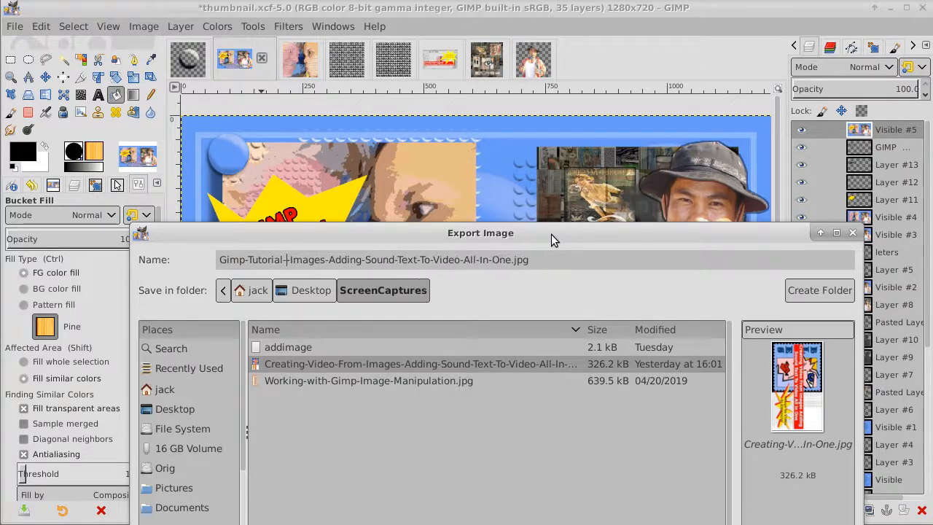
key(Delete)
key(Delete)
key(Delete)
key(Delete)
key(Delete)
key(Delete)
key(Delete)
key(Delete)
key(Delete)
key(Delete)
key(Delete)
key(Delete)
key(Delete)
key(Delete)
key(Delete)
key(Delete)
key(Delete)
key(Delete)
key(Delete)
key(Delete)
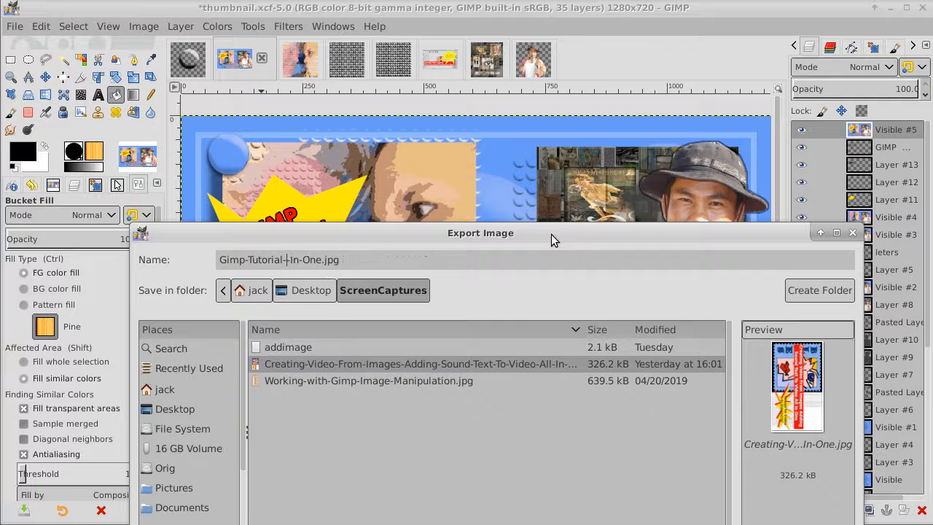
key(Delete)
key(Delete)
key(Delete)
key(Delete)
key(Delete)
key(Delete)
Add "Shadows-Text-Cropping-" to the export file name after "Gimp-Tutorial-", before the .jpg extension.
text(Shadows-Text)
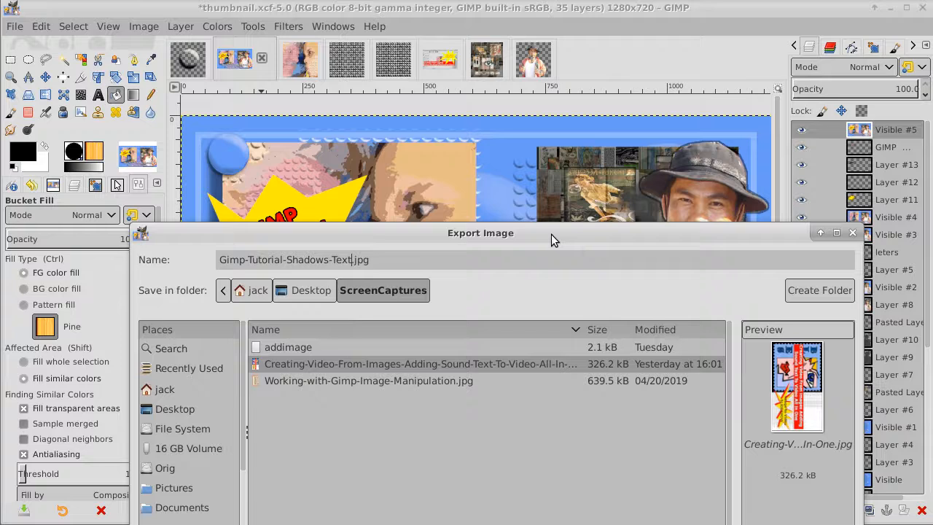
text(-)
text(ct)
key(BackSpace)
key(BackSpace)
text(Cr)
text(opped)
key(BackSpace)
key(BackSpace)
text(ing-)
drag(552, 233, 534, 108)
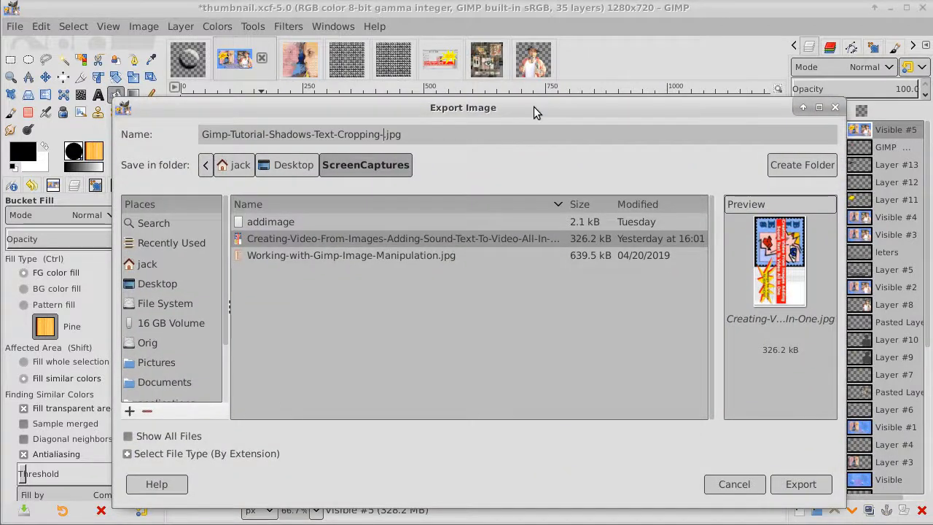
Extend the export file name with "Create-Thumbnails" before the .jpg extension.
text(Create)
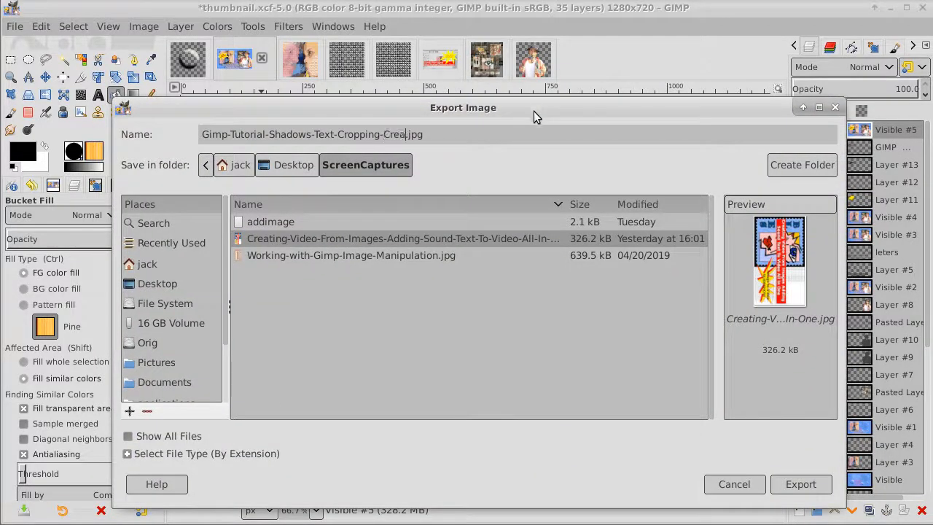
text(-Thumn)
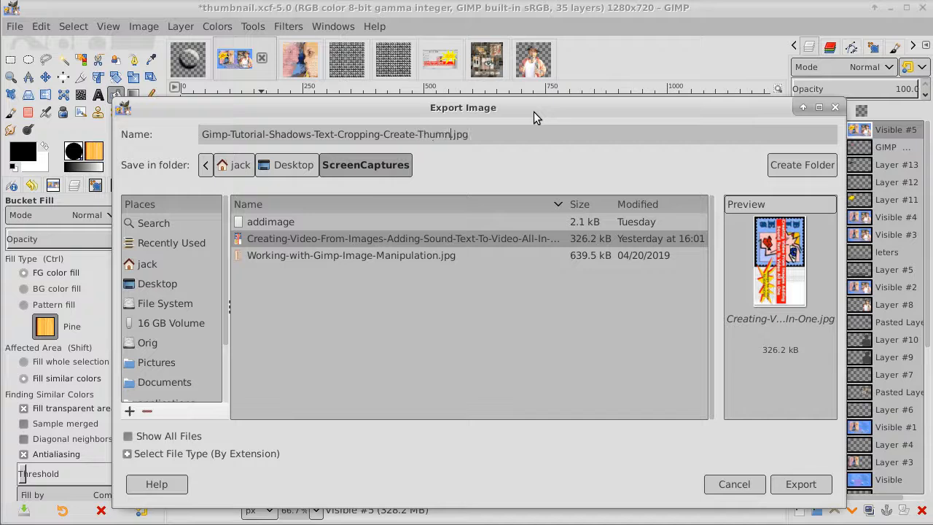
key(BackSpace)
text(b)
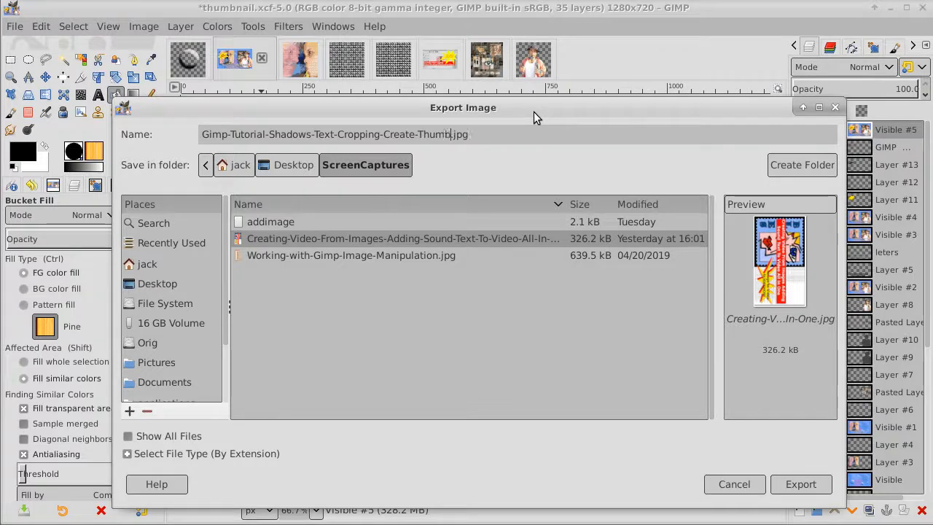
text(nails)
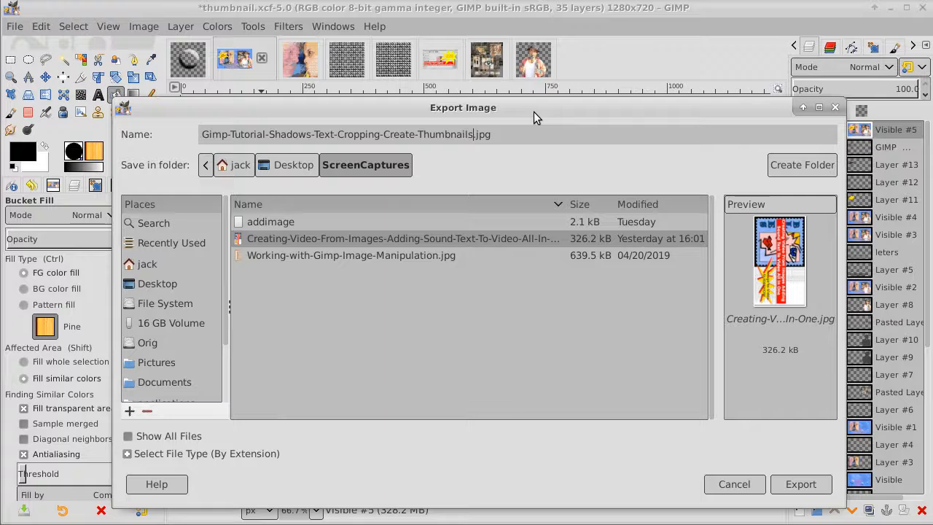
drag(533, 111, 501, 68)
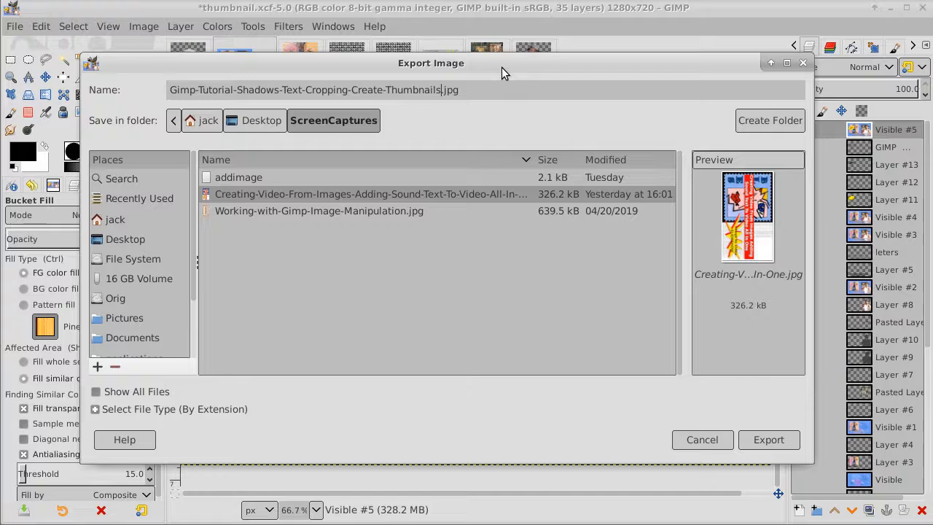
Complete the file name with "-Effects" and export the image to the ScreenCaptures folder as a JPEG, keeping the offered settings.
text(-Effects)
click(772, 441)
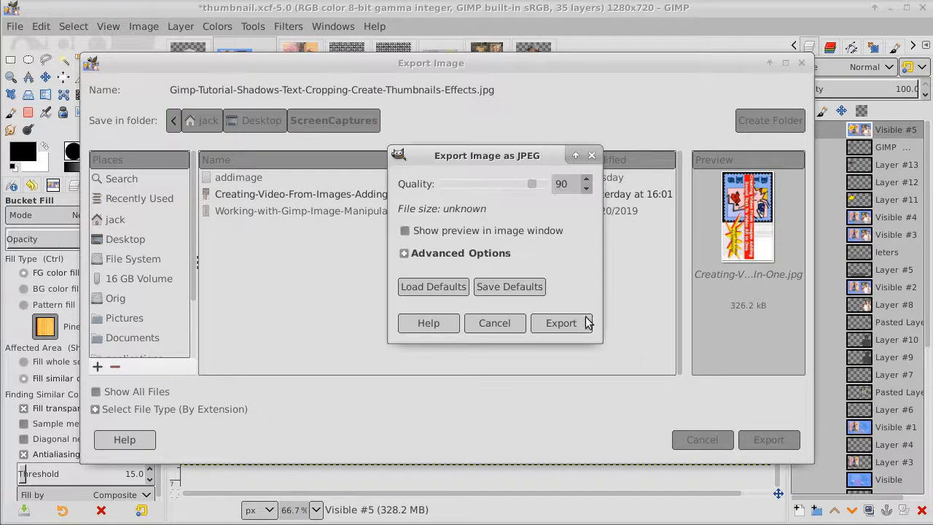
click(586, 323)
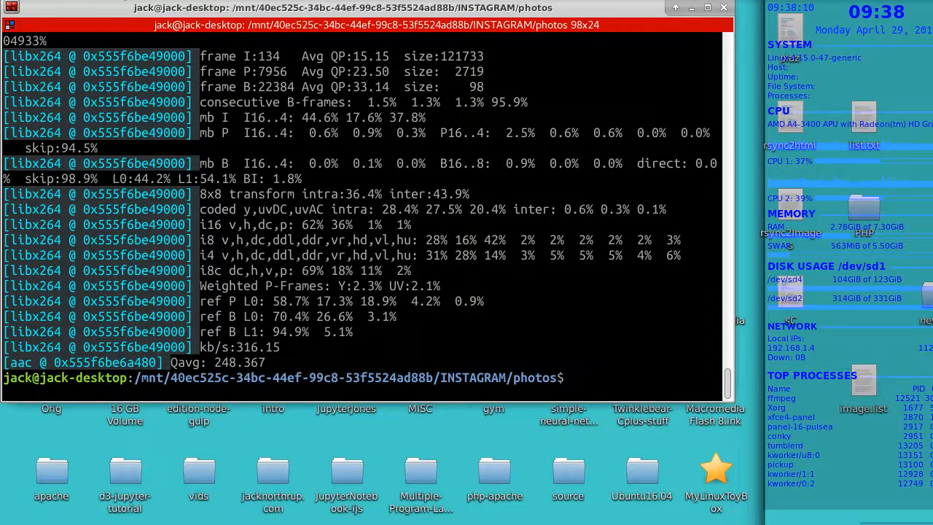
Switch to the terminal window for the ~/Desktop folder on Workspace 4.
click(117, 1)
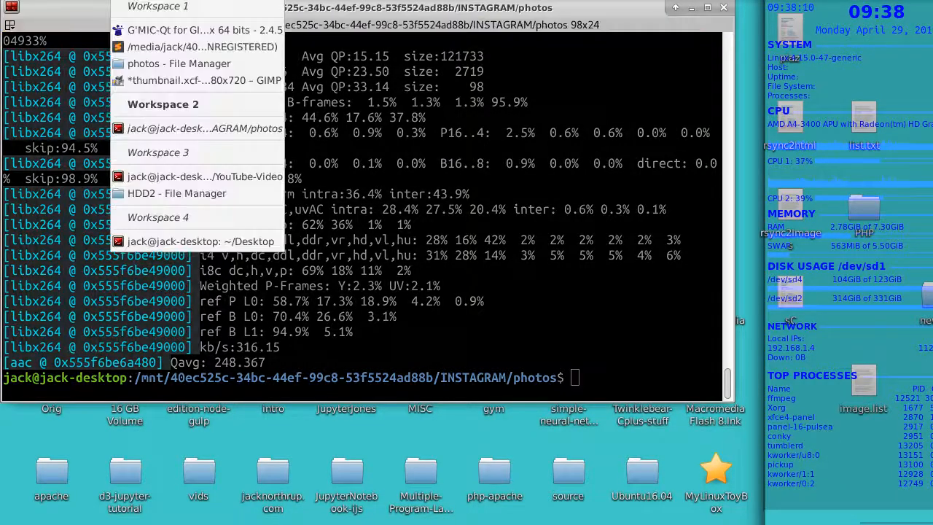
click(173, 243)
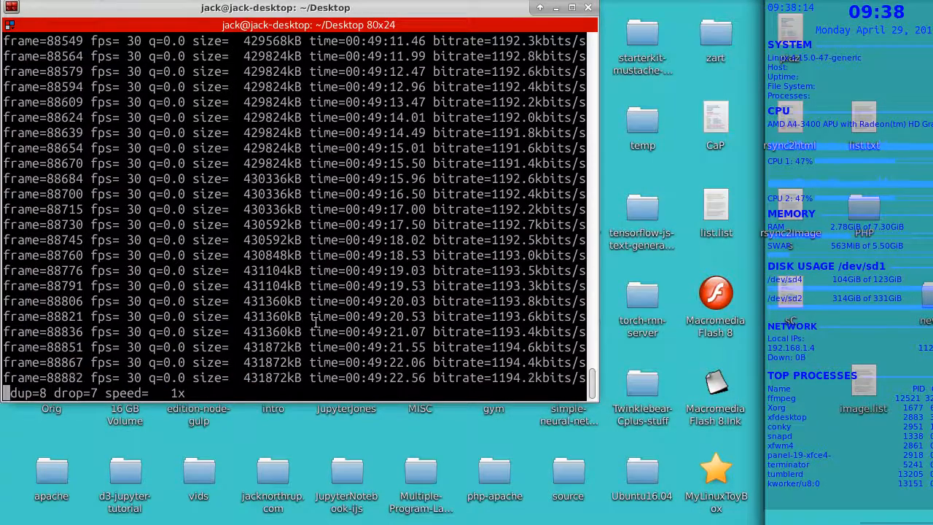